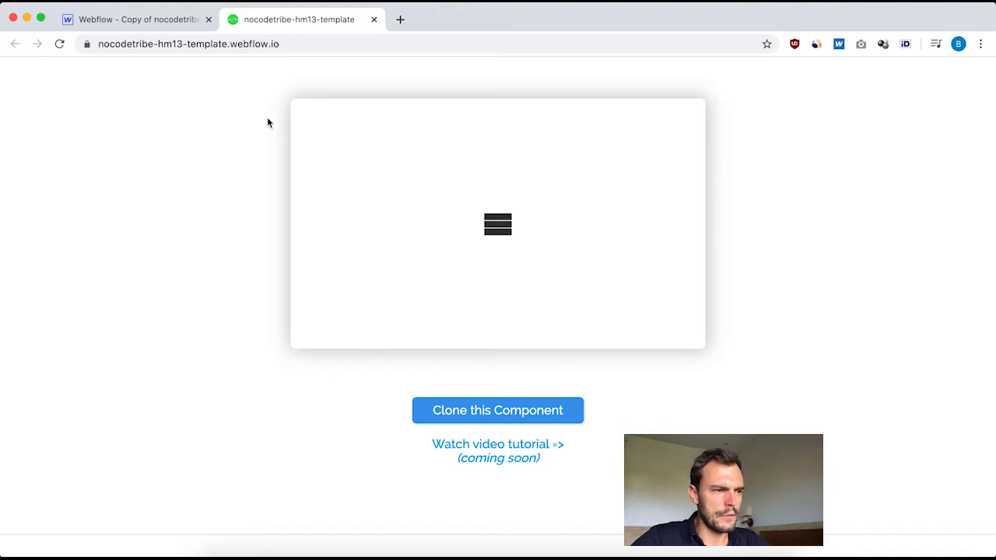
In the Webflow Designer, examine the TEMPLATE and NEW sections and the template's navbar, and try the hamburger icon on the published template page.
{"action": "left_click", "coordinate": [133, 20]}
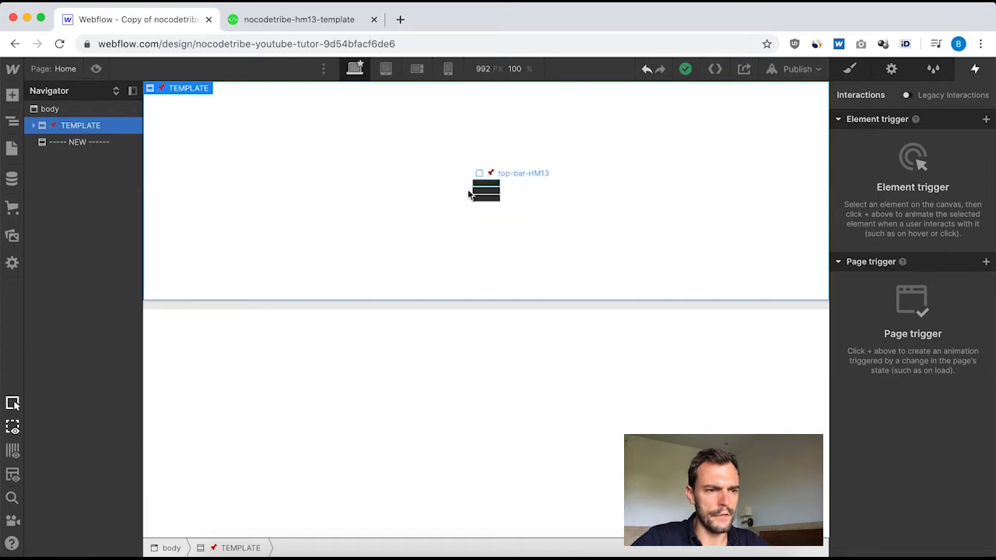
{"action": "left_click", "coordinate": [430, 425]}
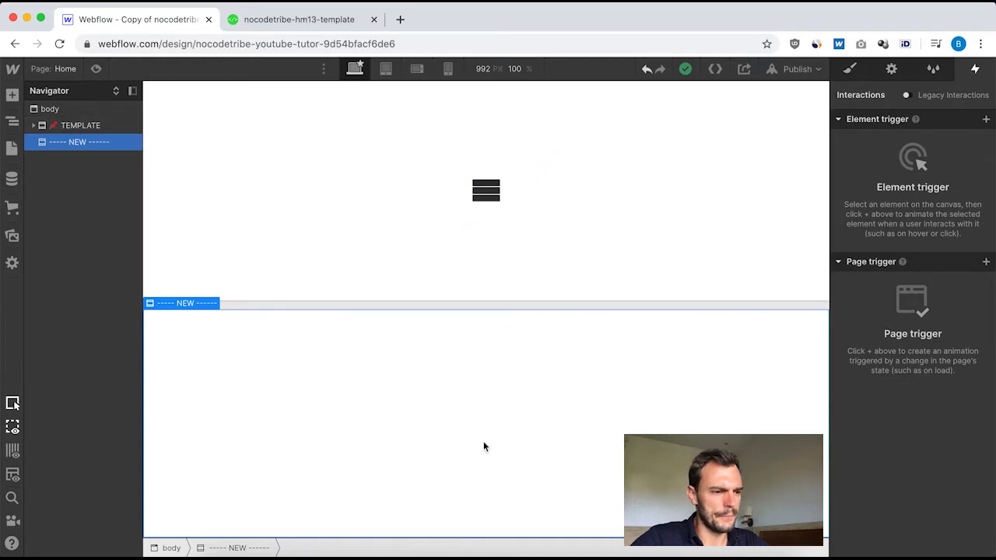
{"action": "left_click", "coordinate": [235, 219]}
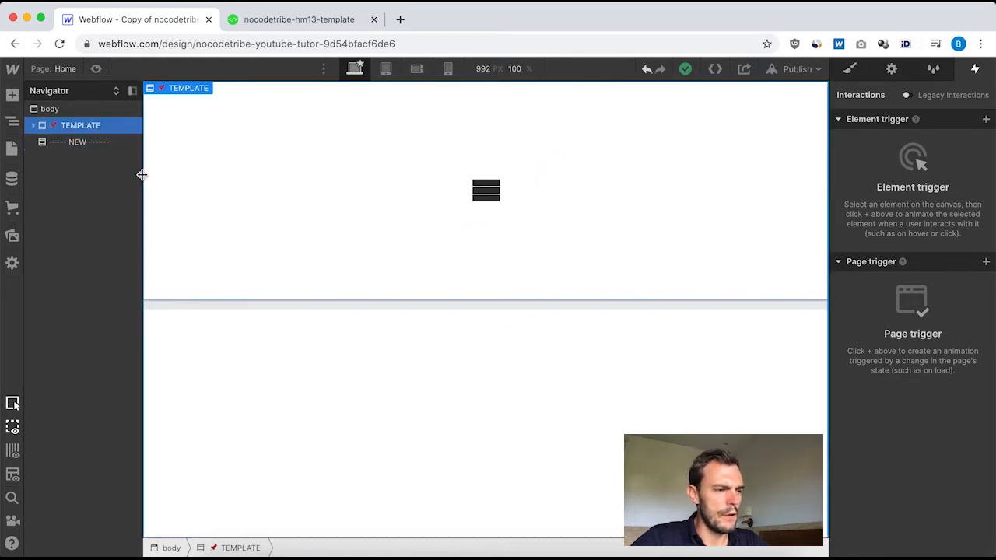
{"action": "left_click", "coordinate": [34, 127]}
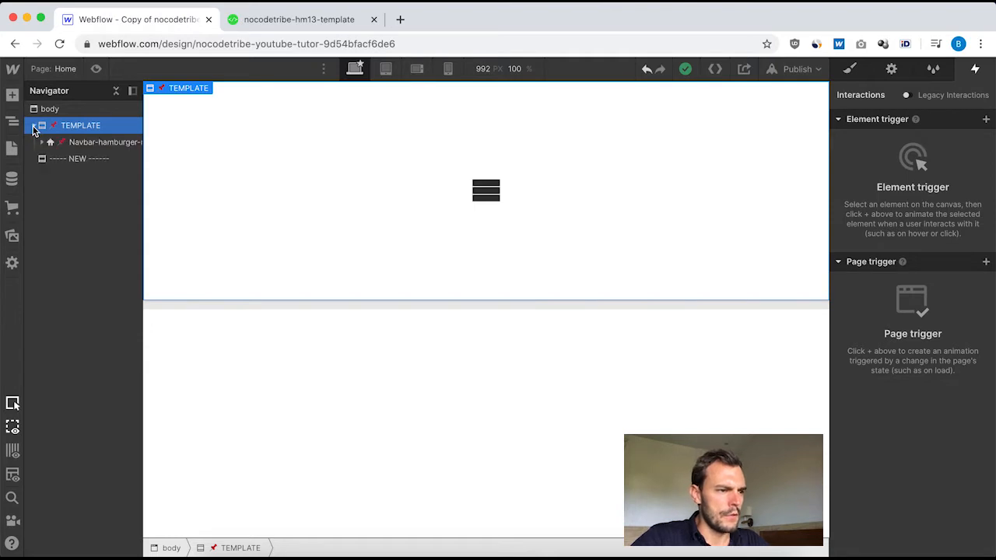
{"action": "left_click", "coordinate": [70, 145]}
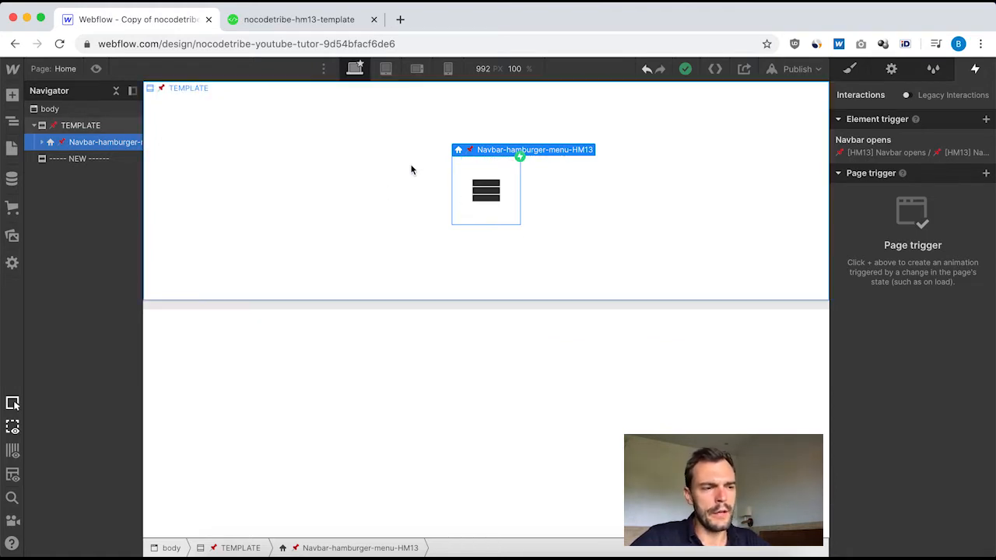
{"action": "left_click", "coordinate": [296, 20]}
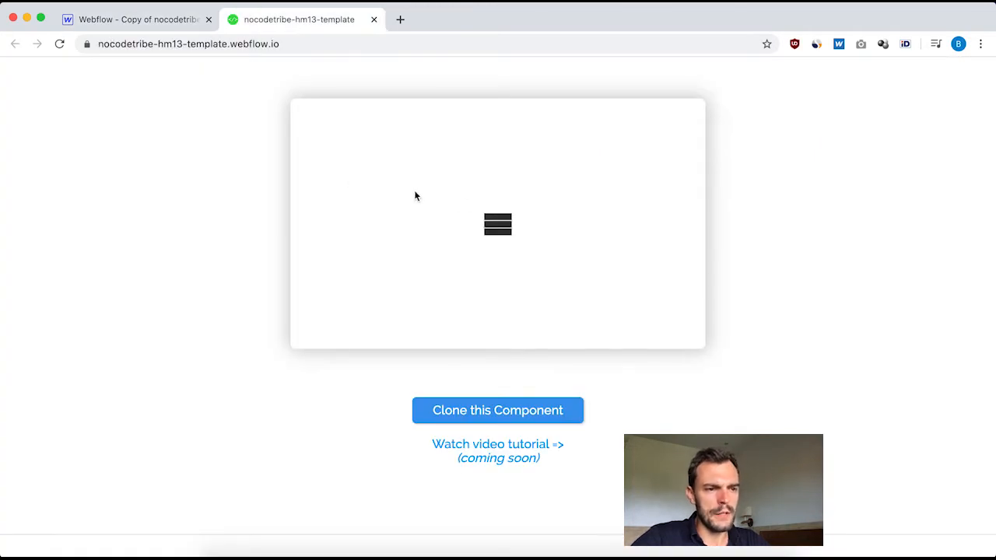
{"action": "left_click", "coordinate": [497, 229]}
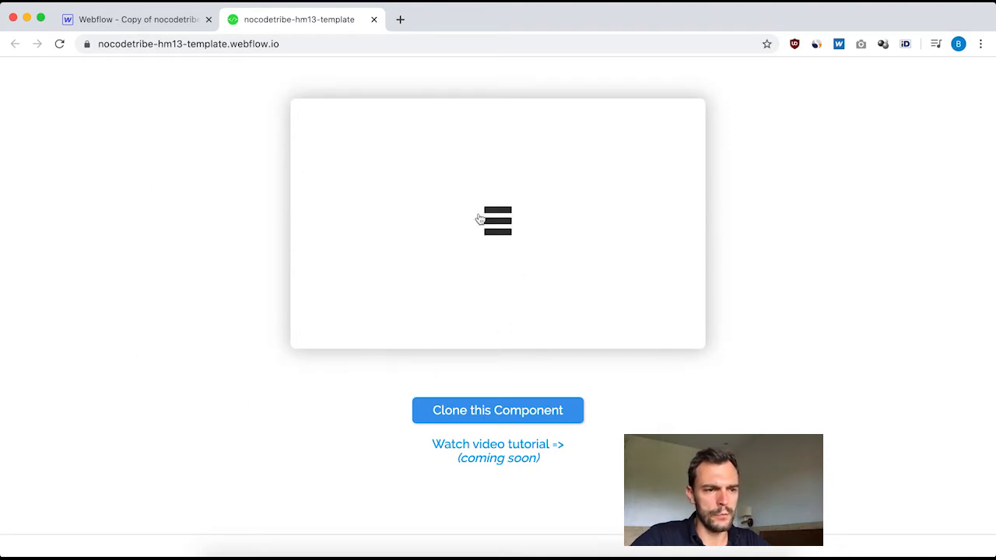
Back in the Webflow Designer, expand the template navbar down to Hamburger-menu-HM13 and examine its child bars and attached interactions.
{"action": "left_click", "coordinate": [141, 22]}
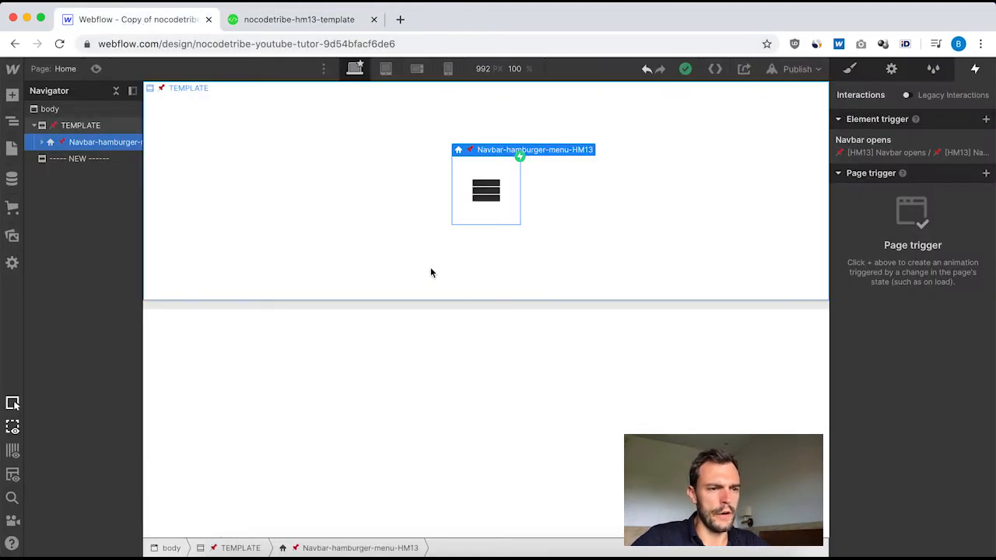
{"action": "left_click", "coordinate": [43, 143]}
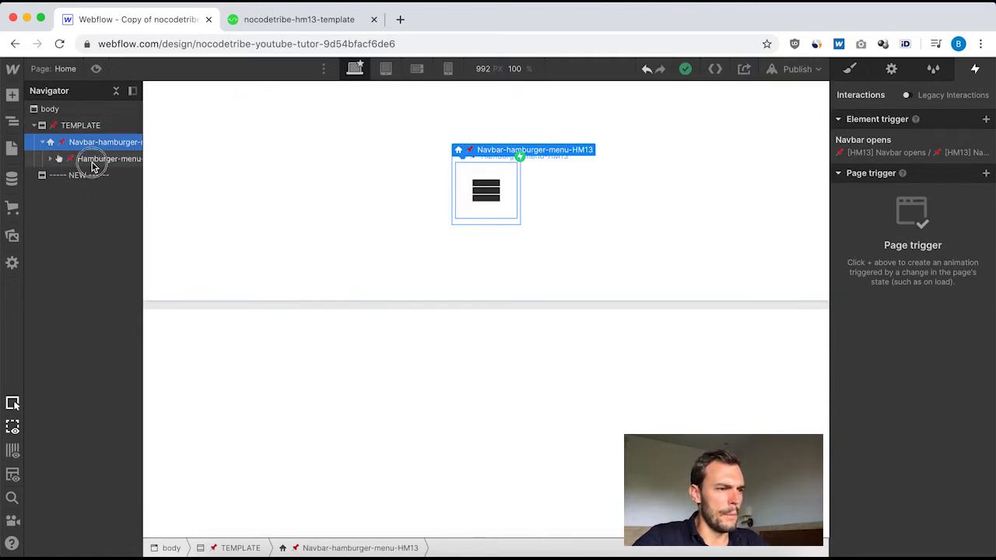
{"action": "left_click", "coordinate": [52, 165]}
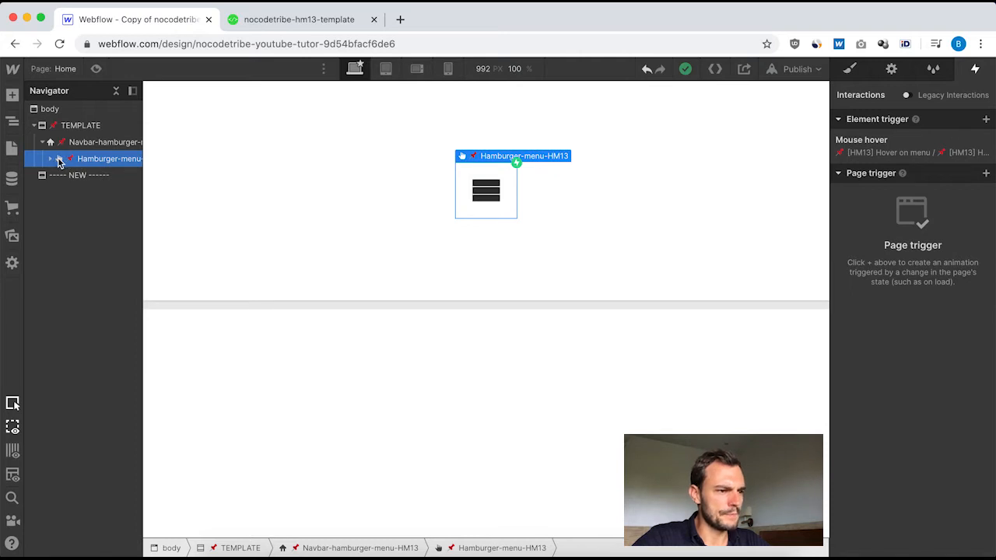
{"action": "left_click", "coordinate": [51, 160]}
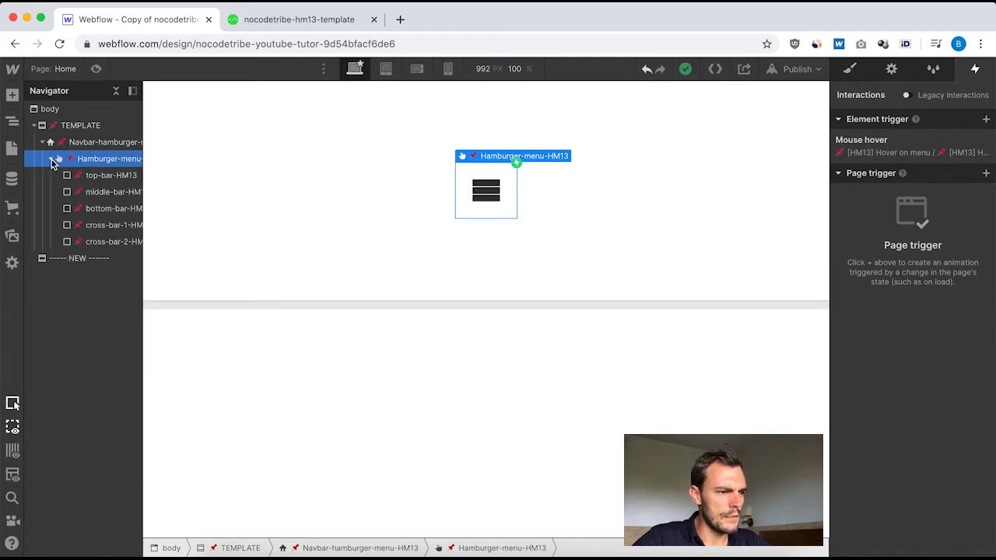
{"action": "left_click", "coordinate": [98, 177]}
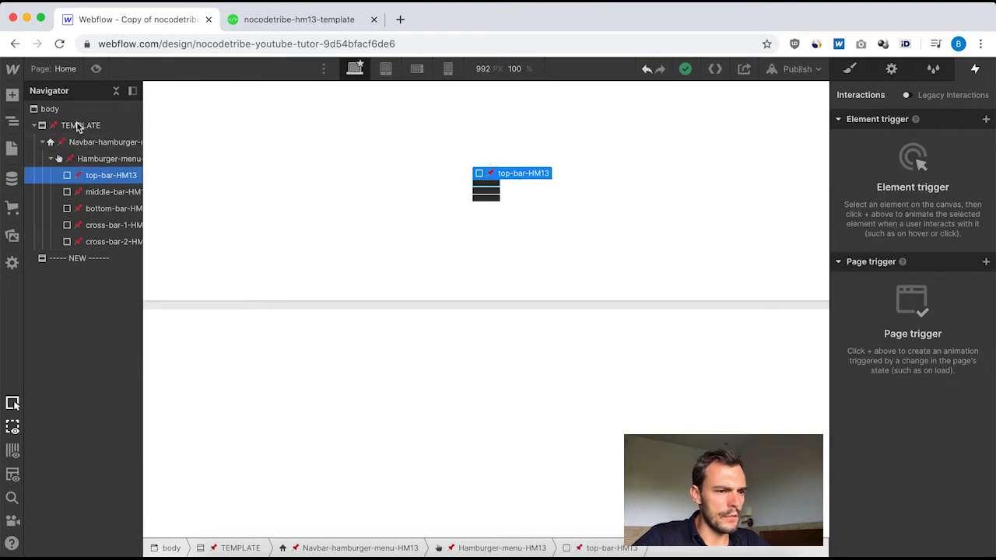
{"action": "scroll", "coordinate": [74, 168], "scroll_direction": "right", "scroll_amount": 3}
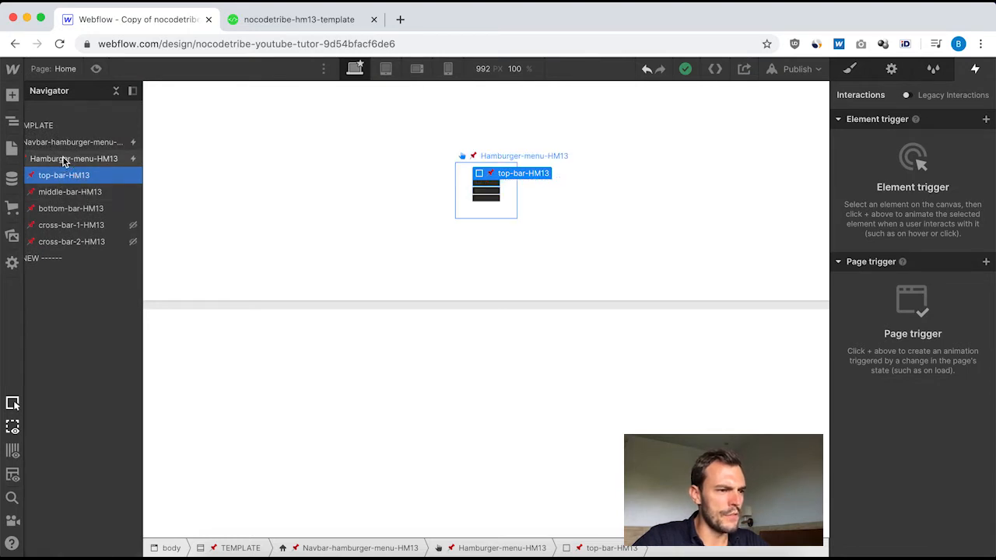
{"action": "left_click", "coordinate": [64, 158]}
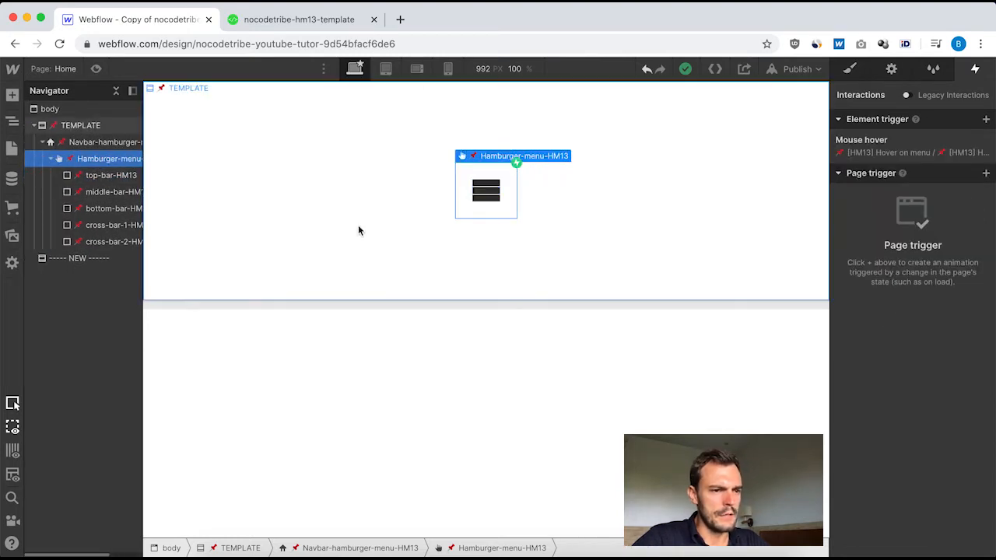
Add a Navbar element inside the empty NEW section.
{"action": "left_click", "coordinate": [71, 262]}
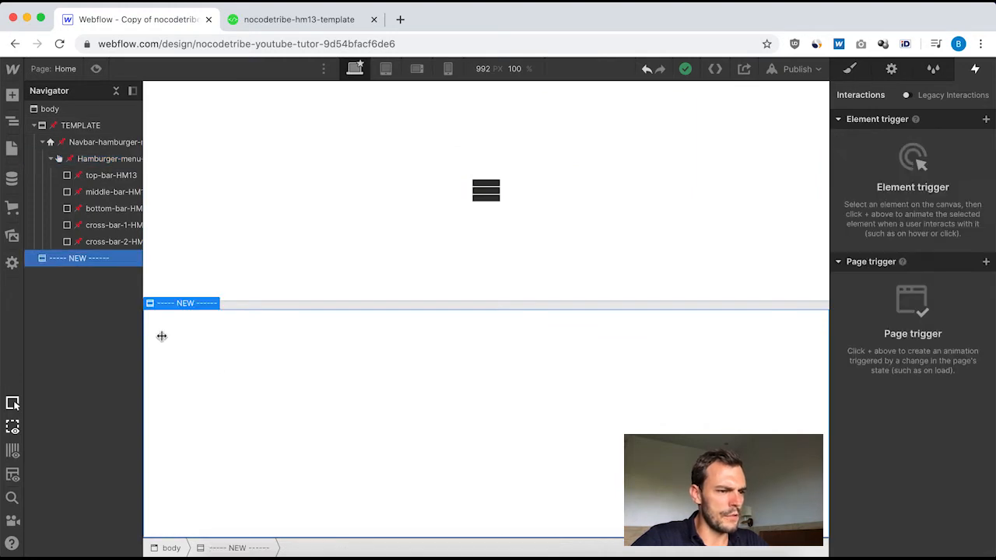
{"action": "left_click", "coordinate": [491, 395]}
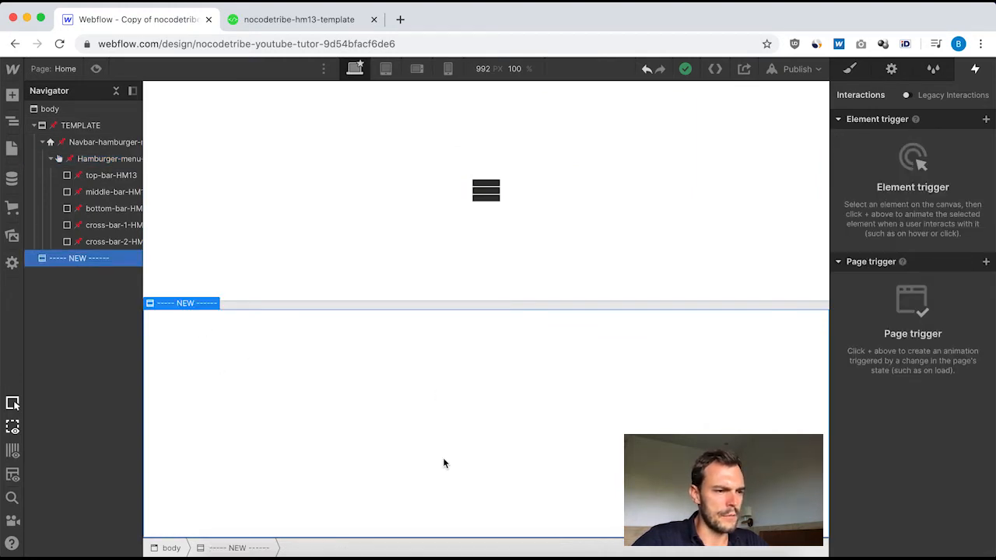
{"action": "left_click", "coordinate": [12, 94]}
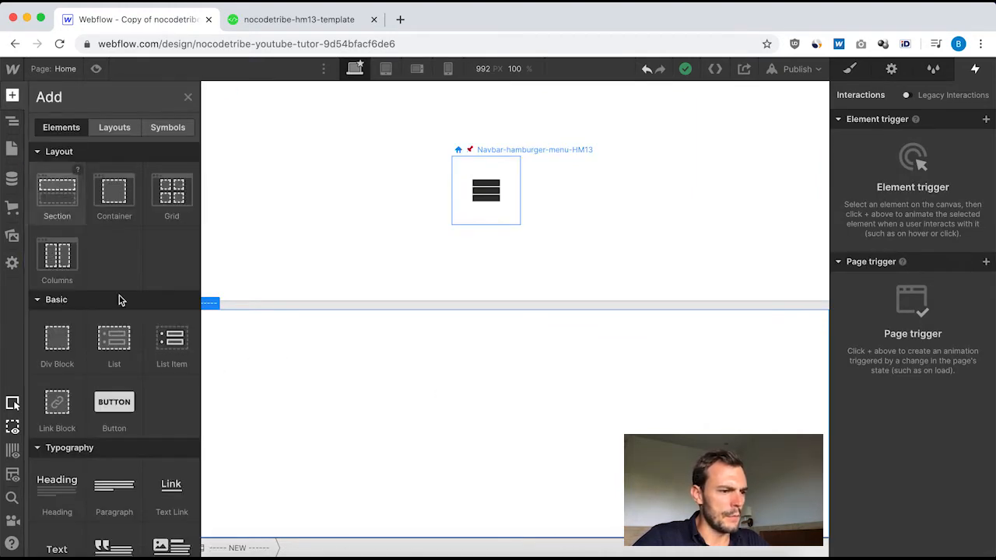
{"action": "scroll", "coordinate": [126, 313], "scroll_direction": "down", "scroll_amount": 10}
{"action": "scroll", "coordinate": [126, 313], "scroll_direction": "down", "scroll_amount": 3}
{"action": "left_click", "coordinate": [113, 405]}
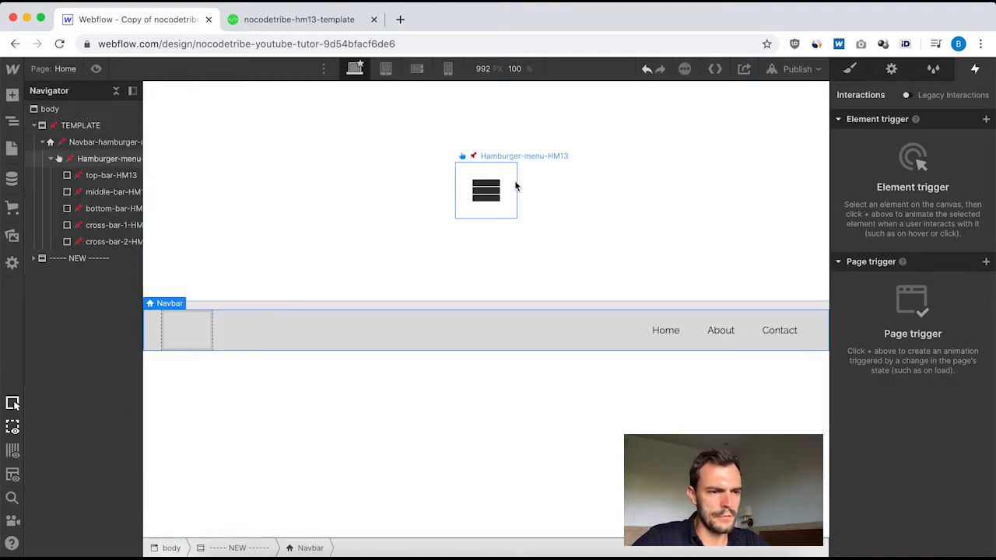
Move the new navbar's Menu Button out of its Container so it sits directly inside the Navbar, above the Container.
{"action": "left_click", "coordinate": [308, 337]}
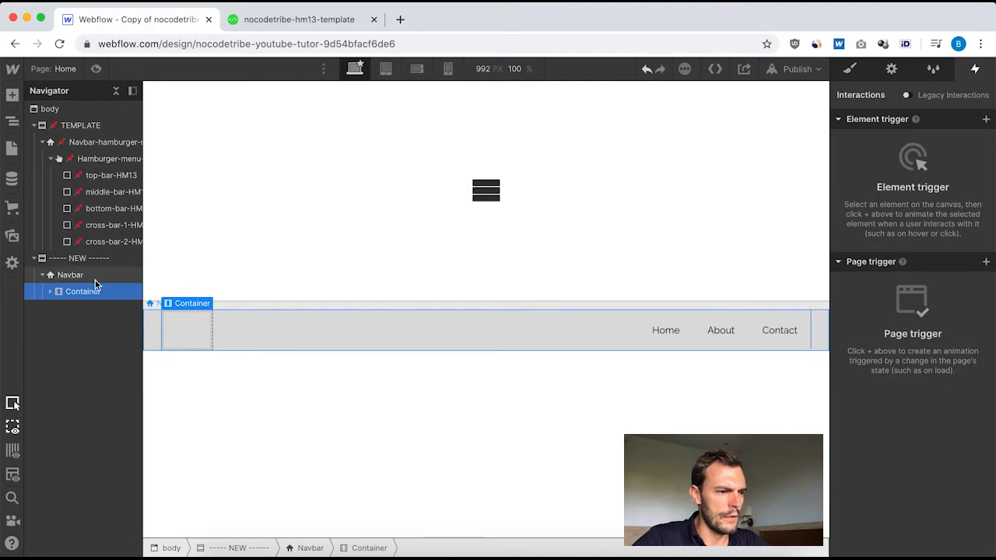
{"action": "left_click", "coordinate": [50, 294]}
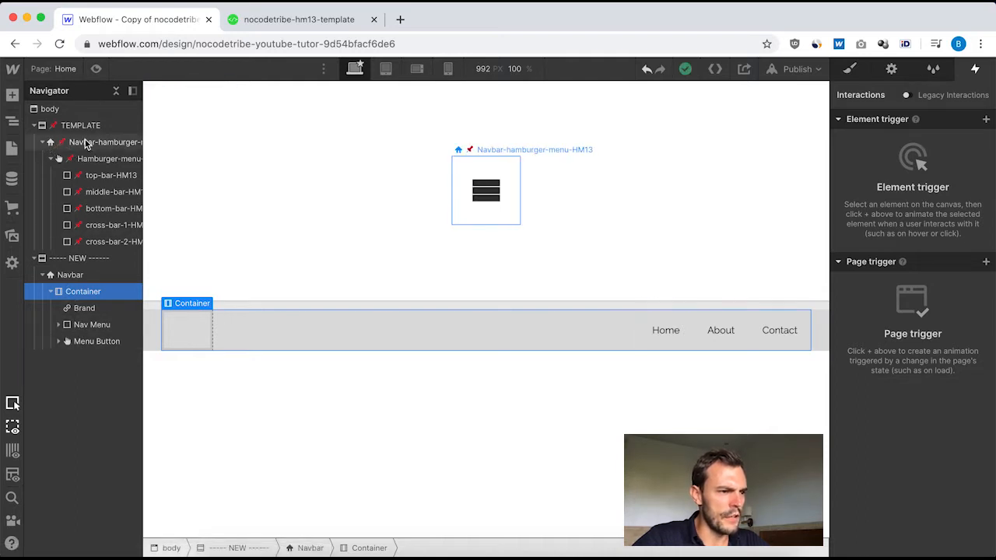
{"action": "left_click", "coordinate": [52, 159]}
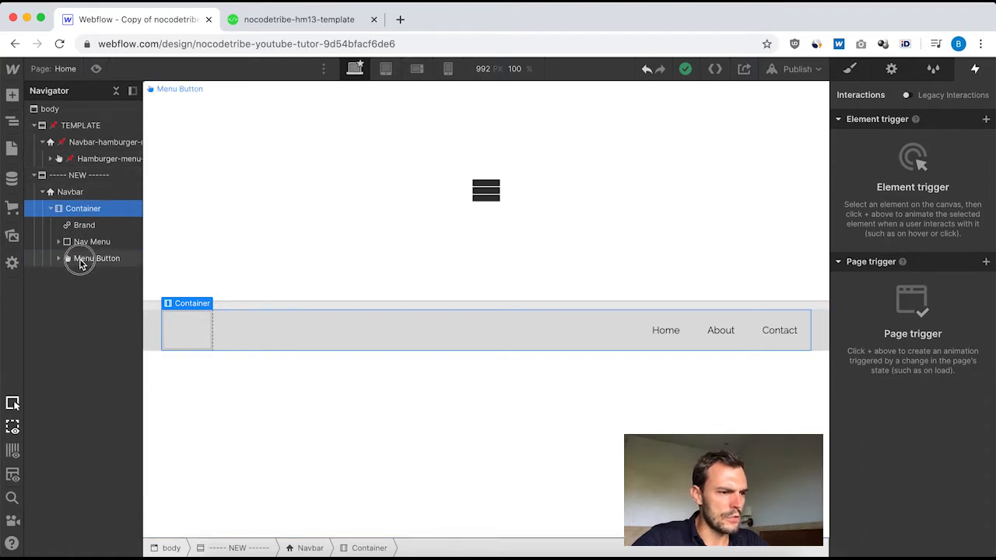
{"action": "left_click_drag", "start_coordinate": [80, 260], "coordinate": [72, 203]}
Delete the new navbar's Container and set the Menu Button's menu icon to always appear, including on desktop.
{"action": "left_click", "coordinate": [72, 226]}
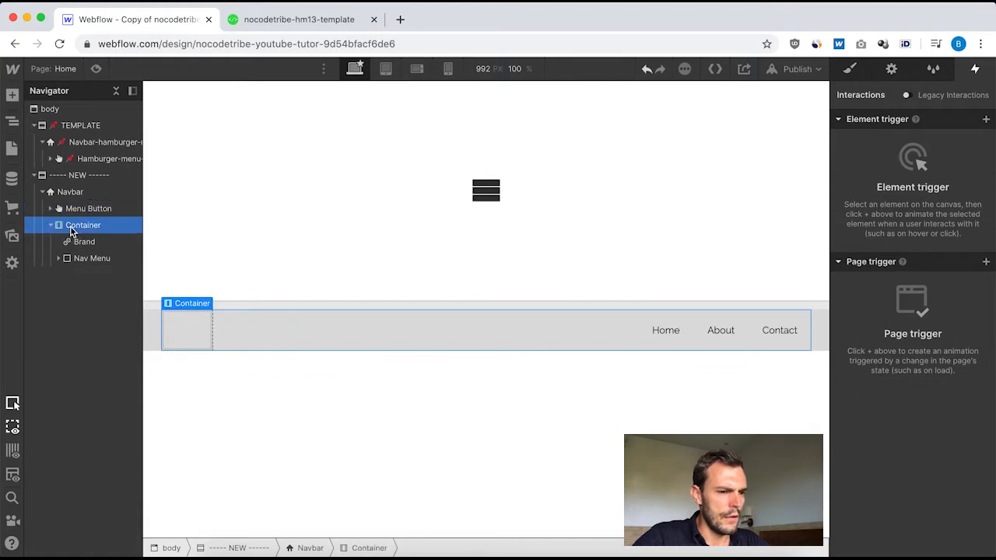
{"action": "key", "text": "Delete"}
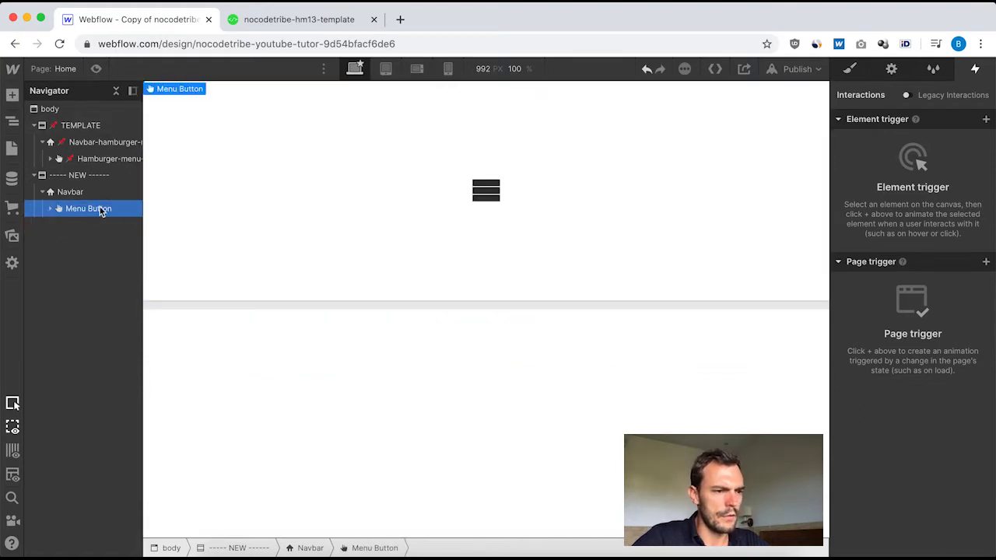
{"action": "left_click", "coordinate": [890, 69]}
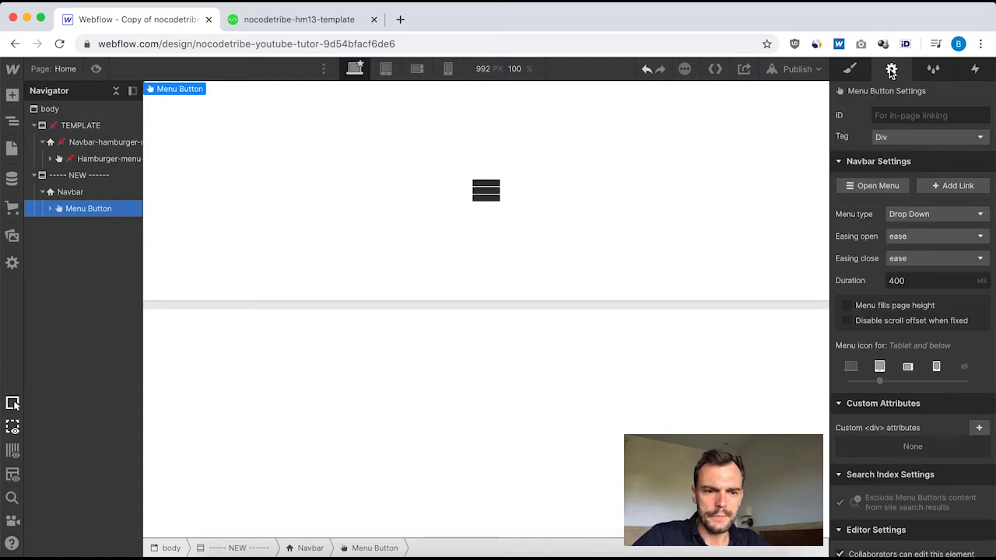
{"action": "left_click", "coordinate": [851, 367]}
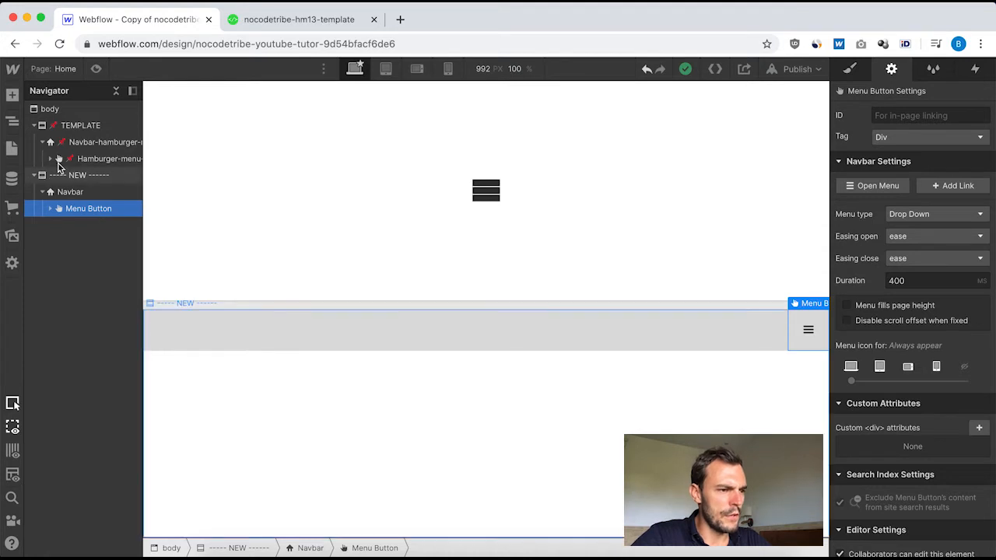
Expand the template's Hamburger-menu-HM13 and examine the layout, spacing and size styles of its top, middle, bottom and first cross bars.
{"action": "left_click", "coordinate": [50, 159]}
{"action": "left_click", "coordinate": [109, 174]}
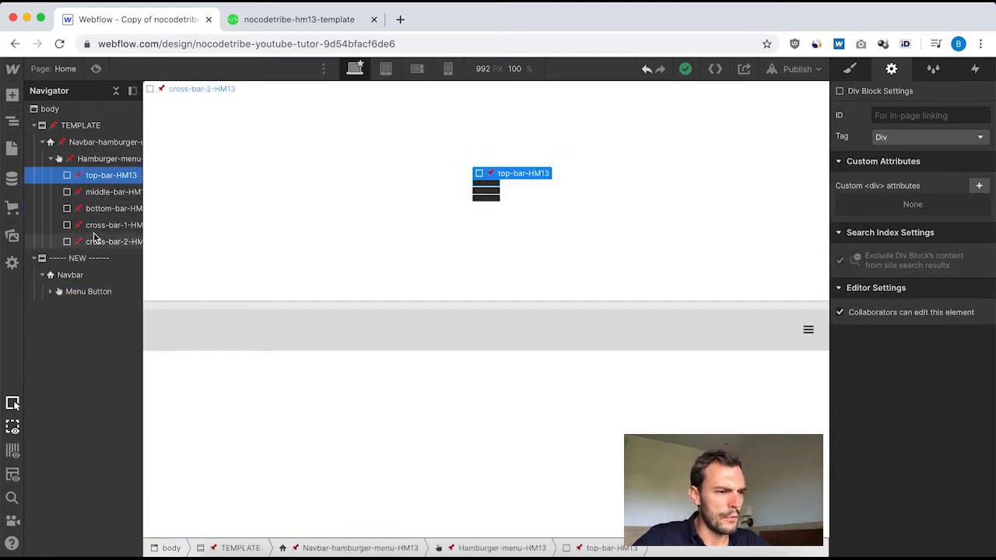
{"action": "scroll", "coordinate": [117, 242], "scroll_direction": "right", "scroll_amount": 2}
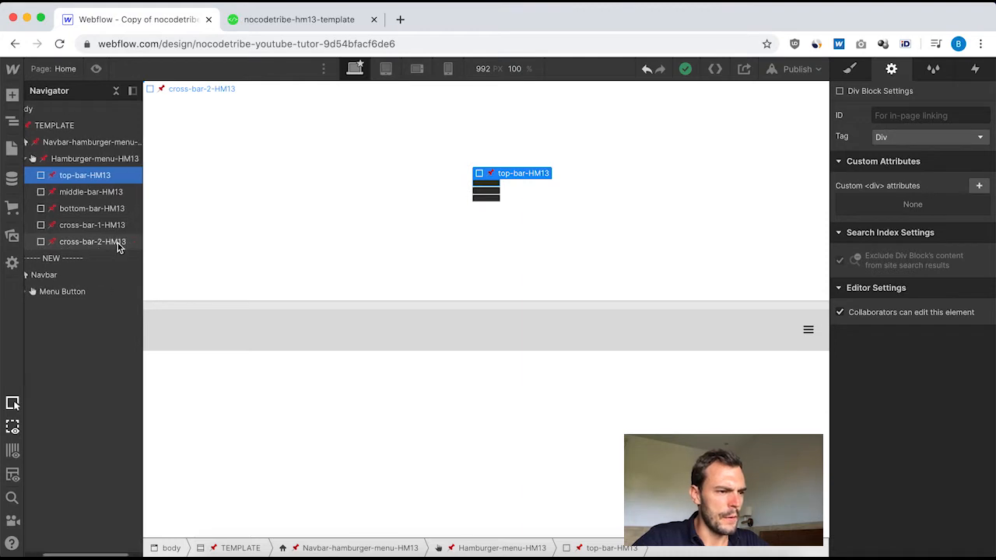
{"action": "left_click", "coordinate": [76, 193]}
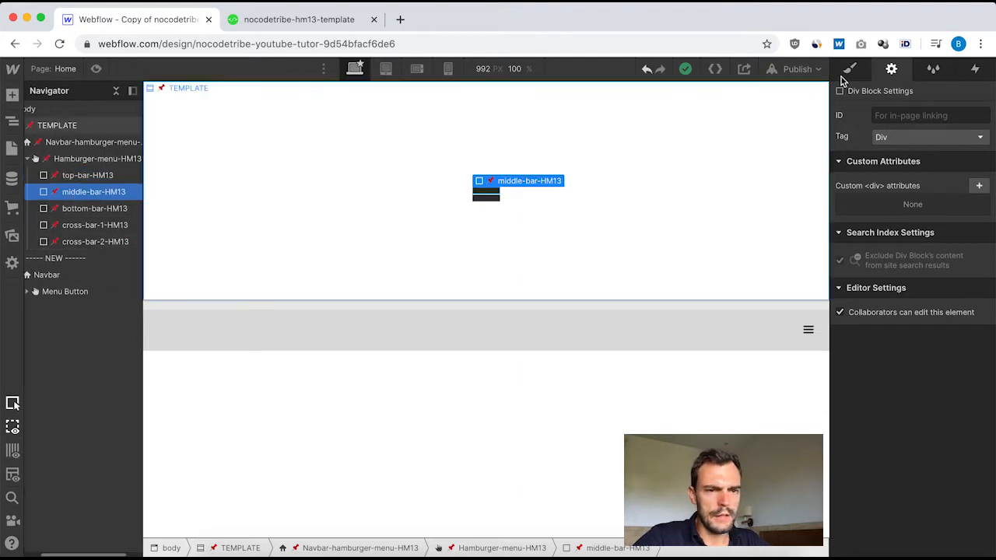
{"action": "left_click", "coordinate": [848, 70]}
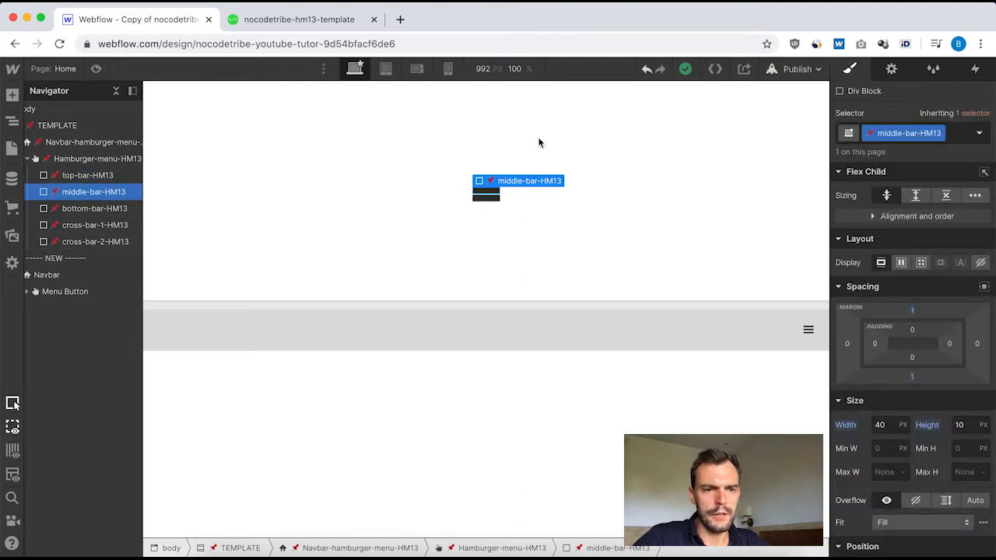
{"action": "left_click", "coordinate": [78, 175]}
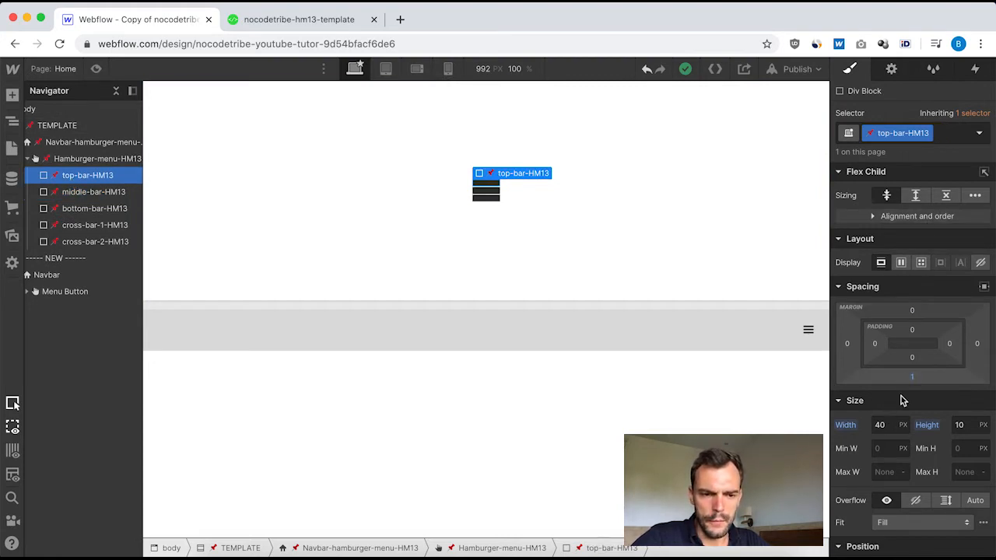
{"action": "scroll", "coordinate": [931, 458], "scroll_direction": "down", "scroll_amount": 3}
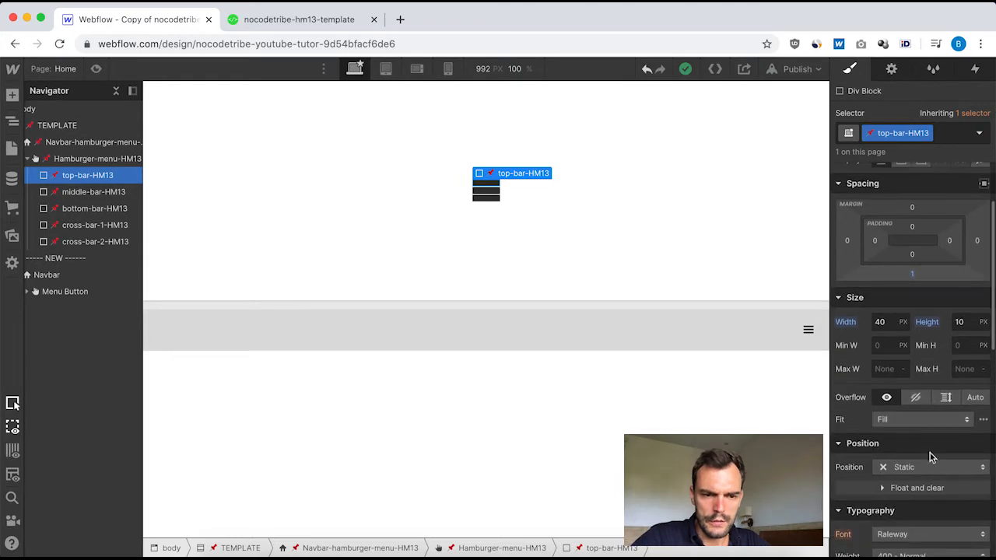
{"action": "scroll", "coordinate": [900, 418], "scroll_direction": "down", "scroll_amount": 3}
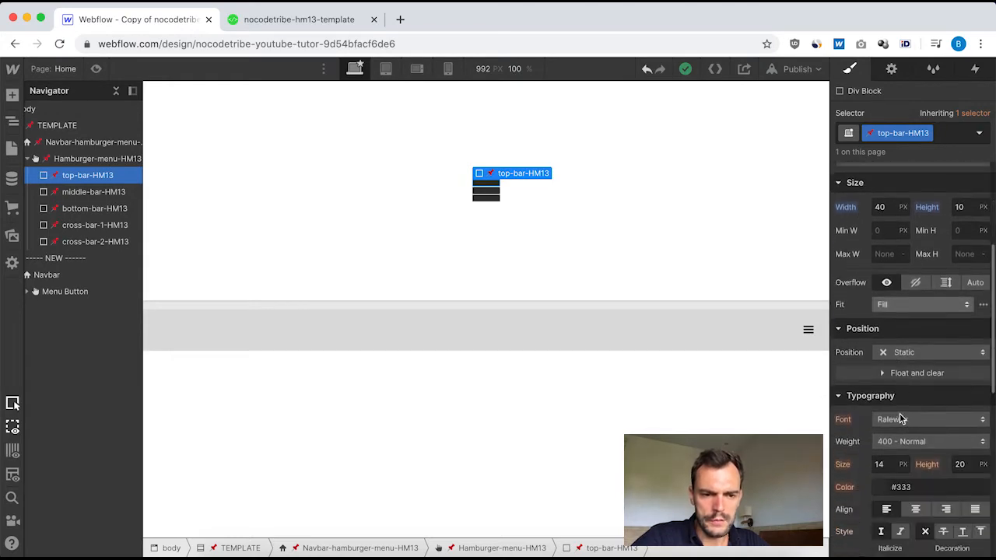
{"action": "scroll", "coordinate": [900, 419], "scroll_direction": "down", "scroll_amount": 10}
{"action": "scroll", "coordinate": [898, 233], "scroll_direction": "up", "scroll_amount": 15}
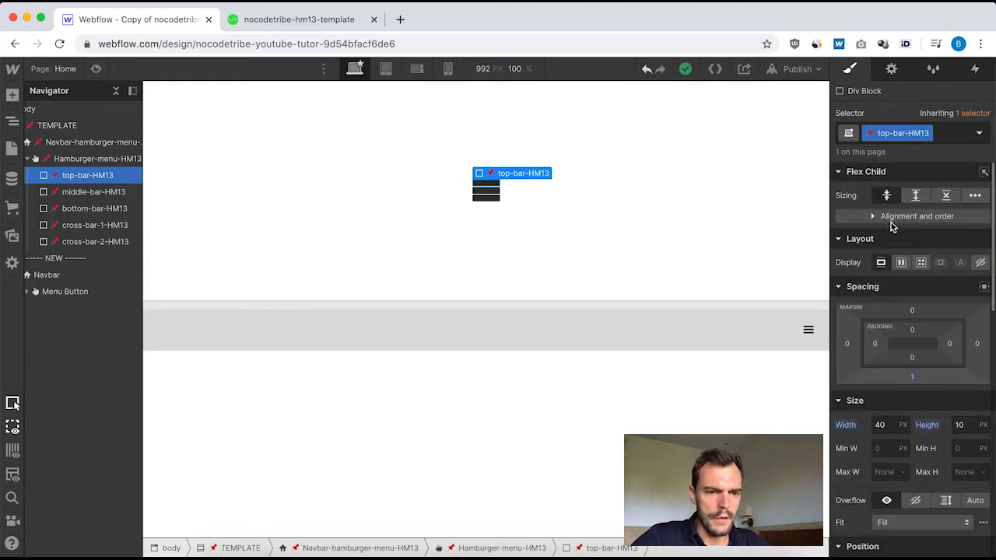
{"action": "left_click", "coordinate": [77, 195]}
{"action": "left_click", "coordinate": [73, 210]}
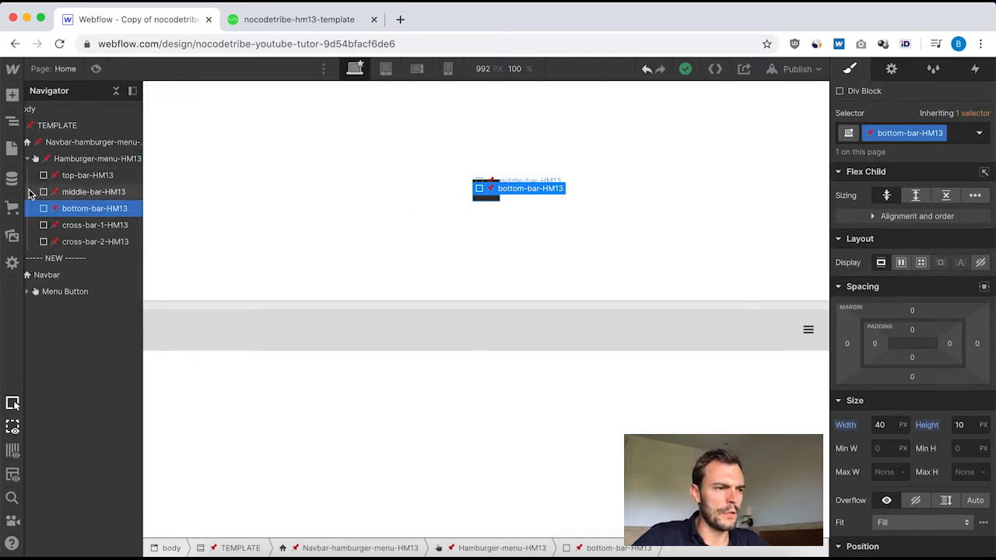
{"action": "left_click", "coordinate": [81, 180]}
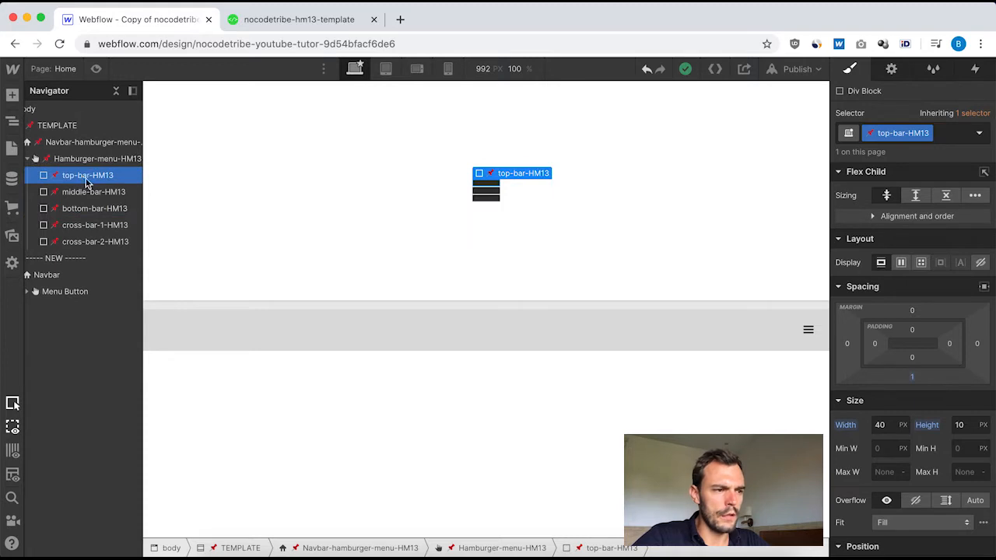
{"action": "left_click", "coordinate": [66, 228]}
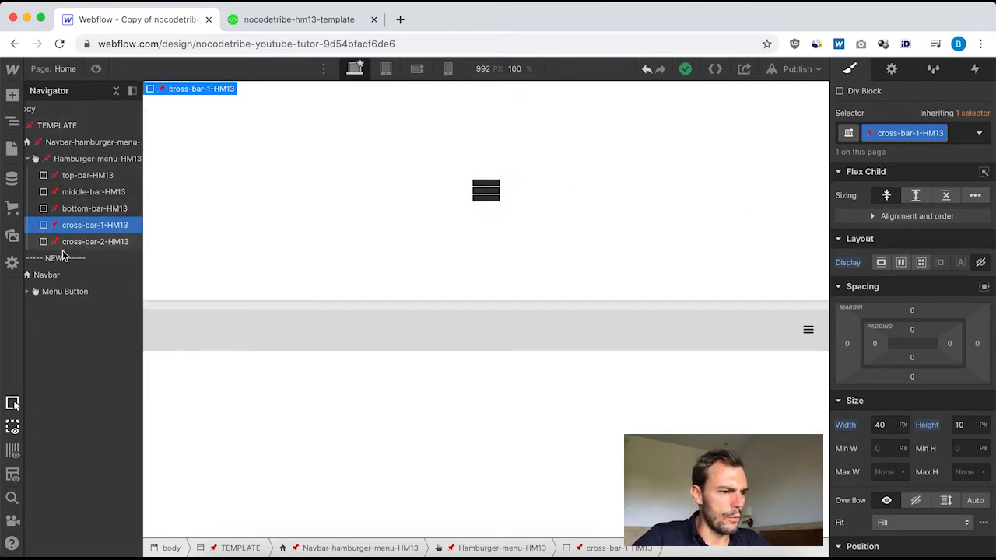
Add a Div Block inside the new navbar's Menu Button and delete the button's default Icon.
{"action": "left_click", "coordinate": [56, 293]}
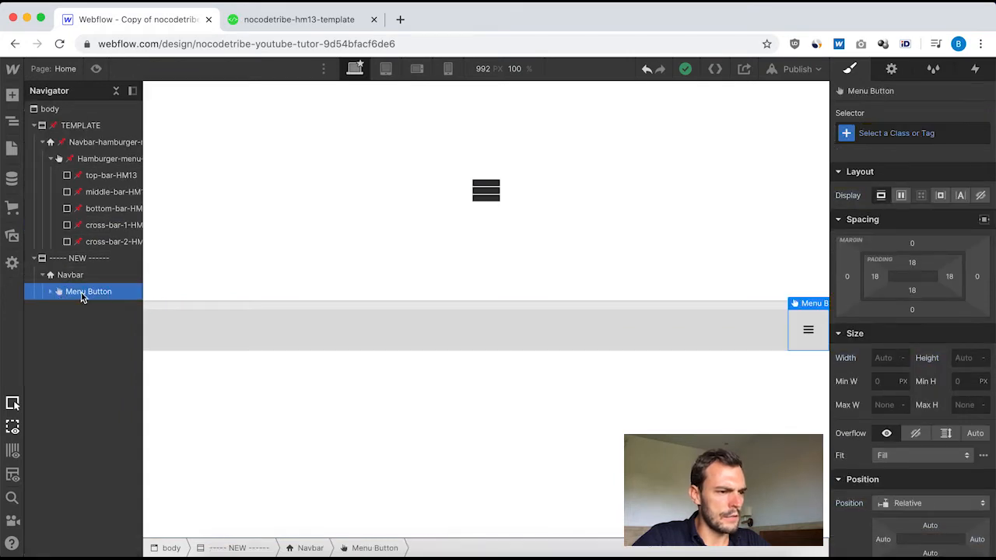
{"action": "left_click", "coordinate": [12, 94]}
{"action": "left_click", "coordinate": [54, 347]}
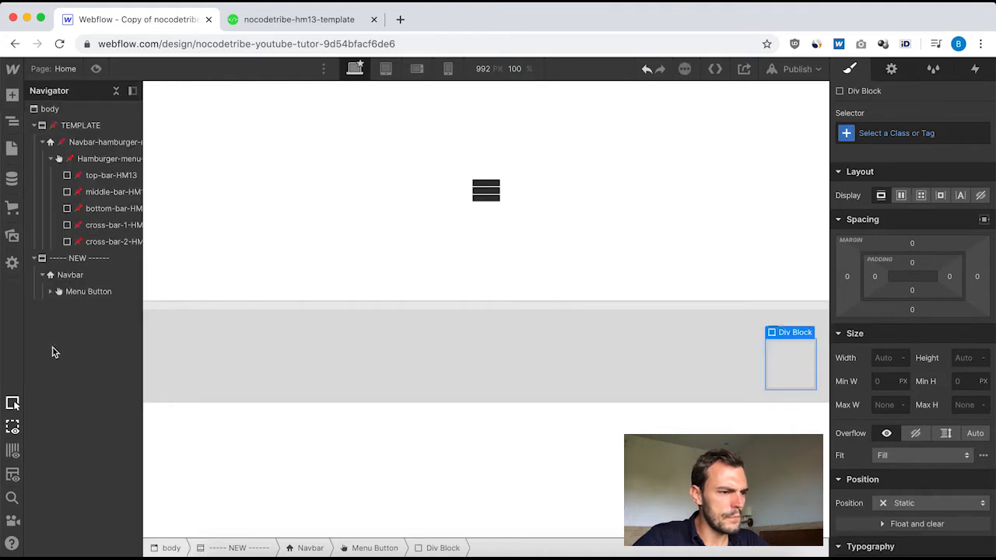
{"action": "left_click", "coordinate": [50, 291]}
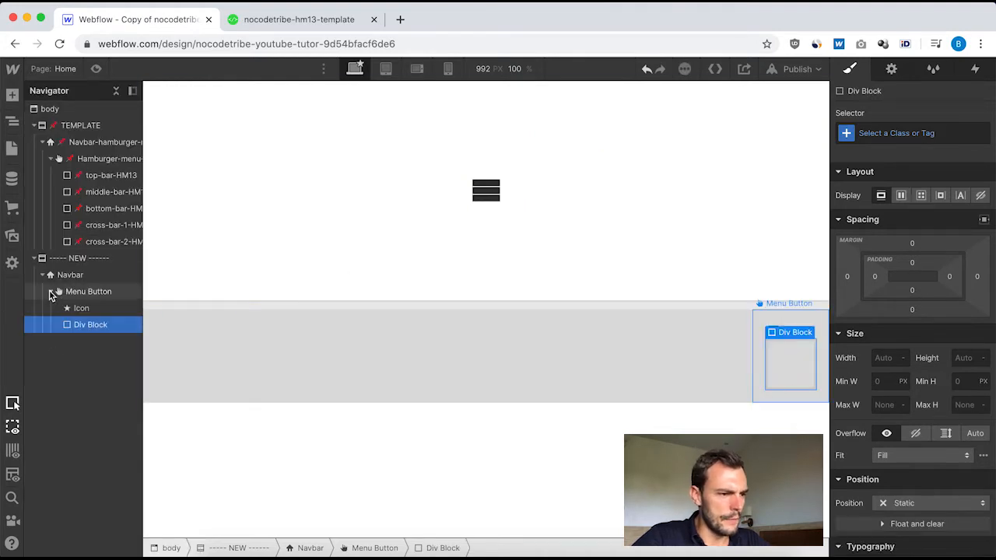
{"action": "left_click", "coordinate": [91, 309]}
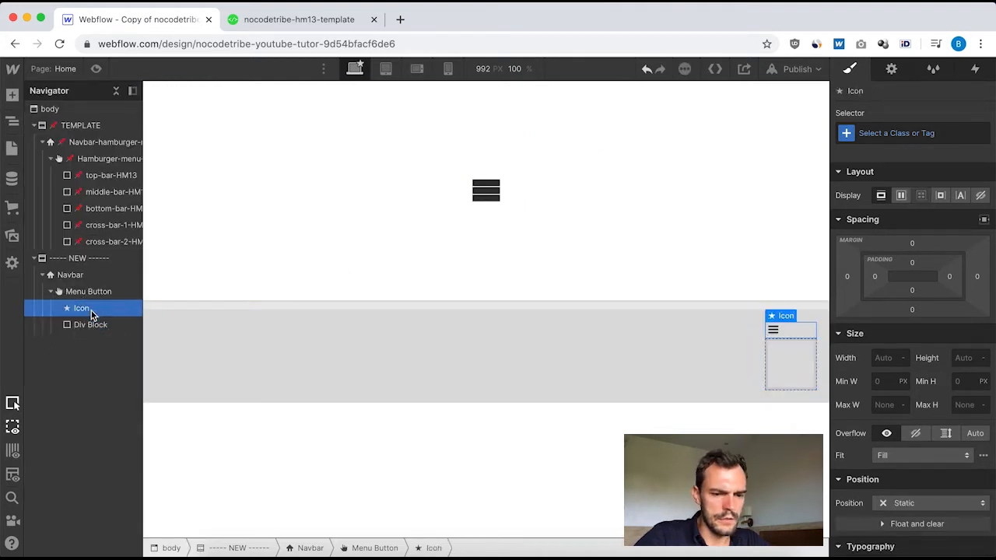
{"action": "key", "text": "Delete"}
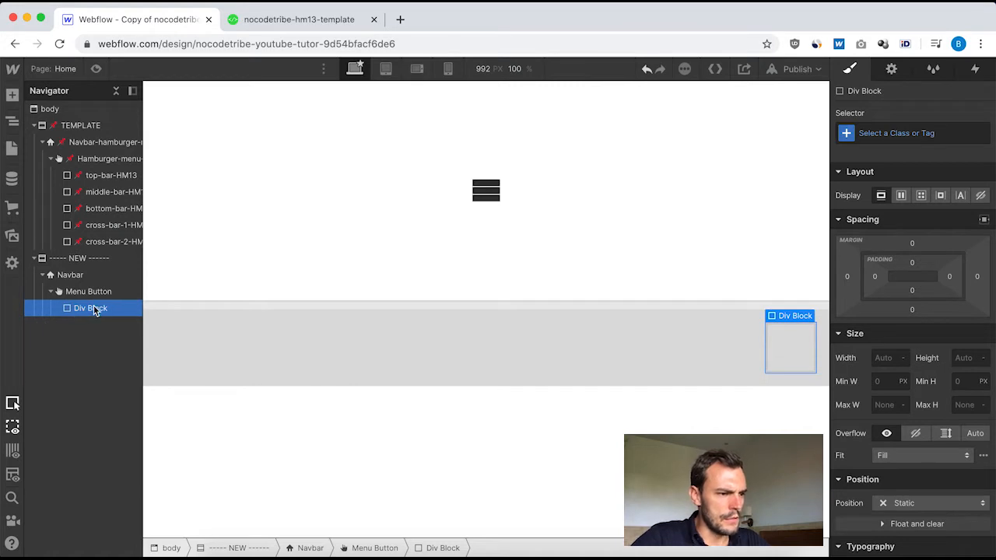
Add a second Div Block inside the new Menu Button as a copy of the first one.
{"action": "key", "text": "super+v"}
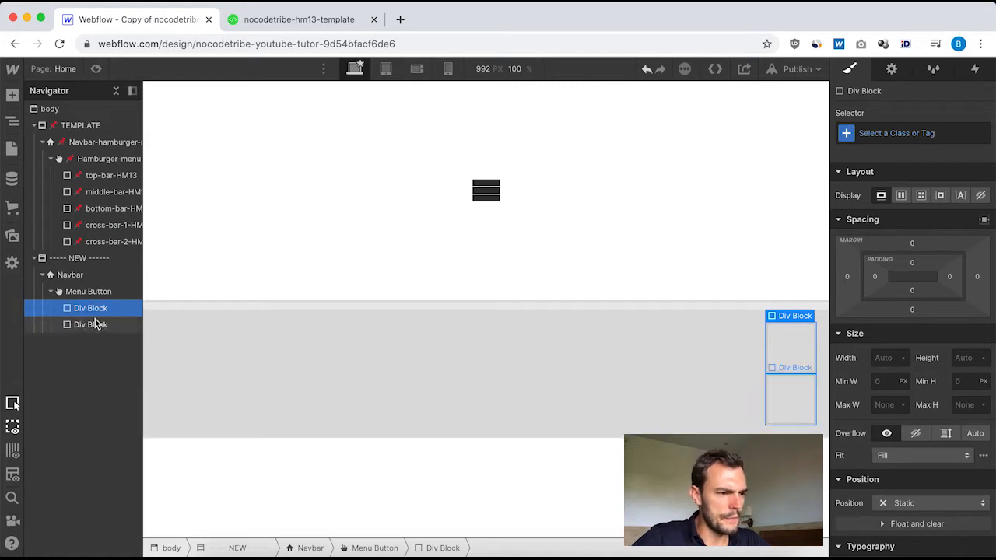
{"action": "left_click", "coordinate": [95, 324]}
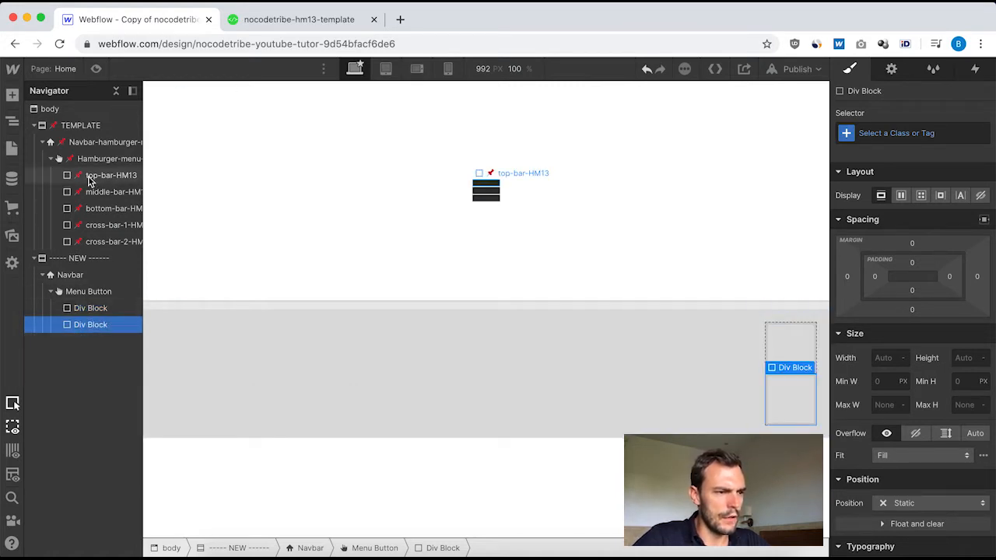
{"action": "left_click", "coordinate": [94, 295]}
{"action": "left_click", "coordinate": [85, 309]}
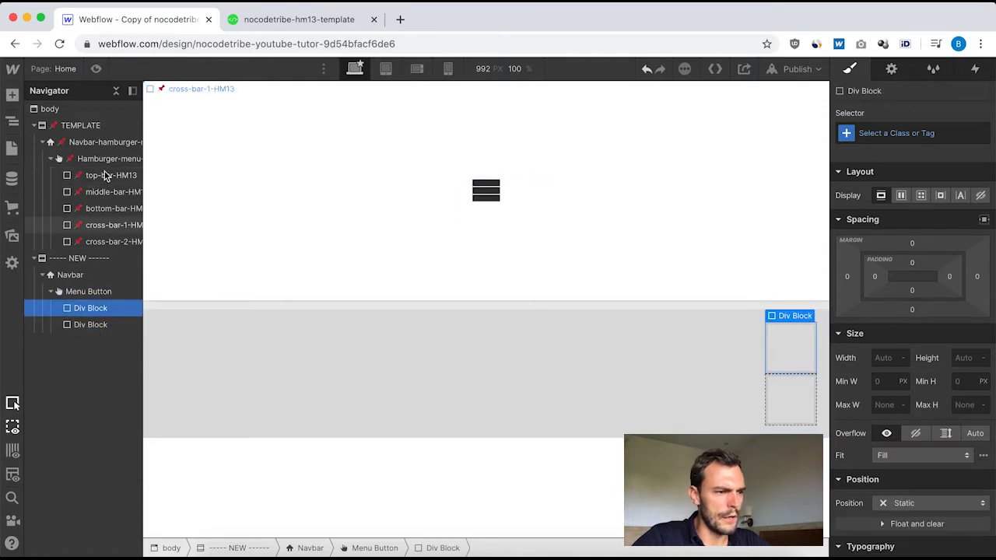
{"action": "left_click", "coordinate": [85, 326]}
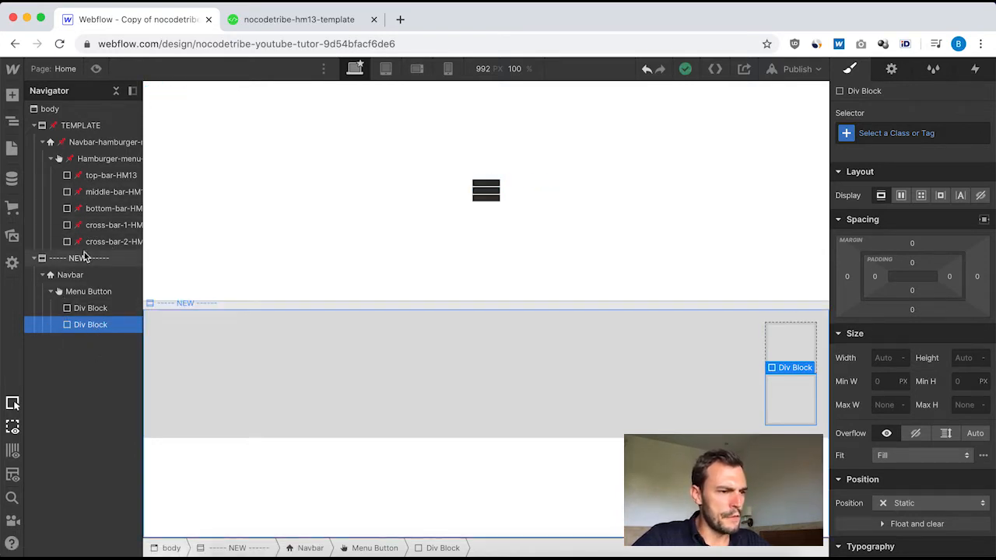
Create the class "navbar" on the Navbar element in the NEW section.
{"action": "left_click", "coordinate": [75, 278]}
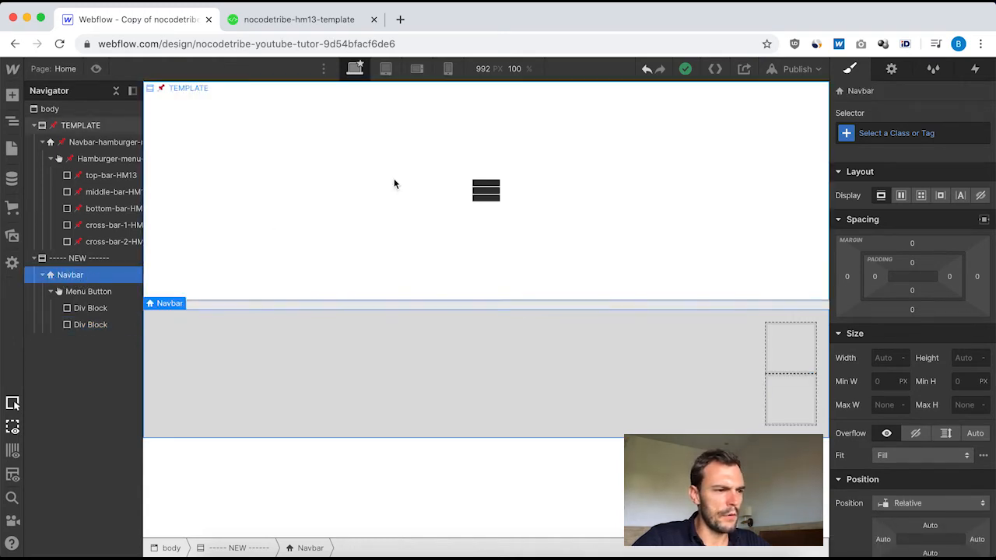
{"action": "left_click", "coordinate": [871, 129]}
{"action": "type", "text": "navbar"}
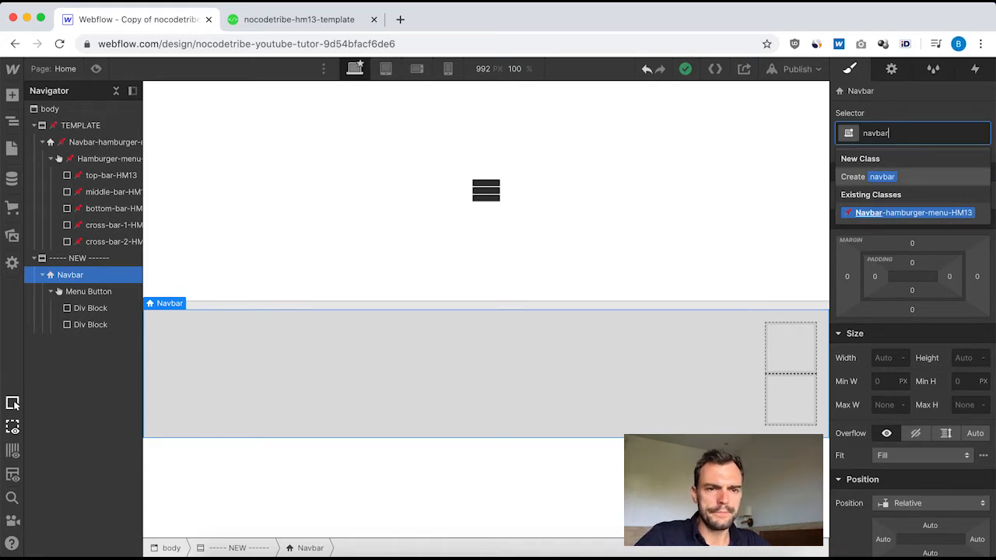
{"action": "key", "text": "Return"}
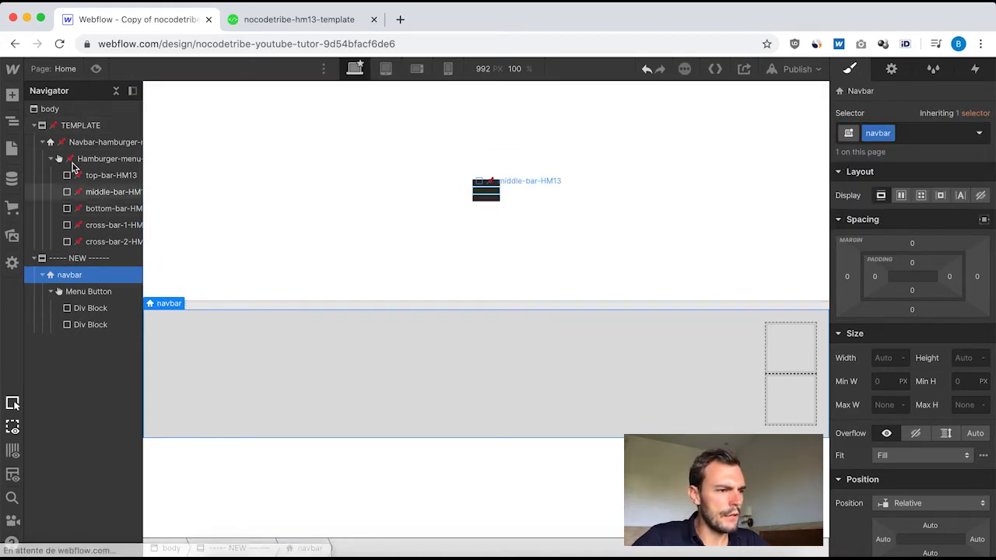
Give the new navbar the template navbar's layout: flex display, vertical direction, with align and justify both centered.
{"action": "left_click", "coordinate": [71, 141]}
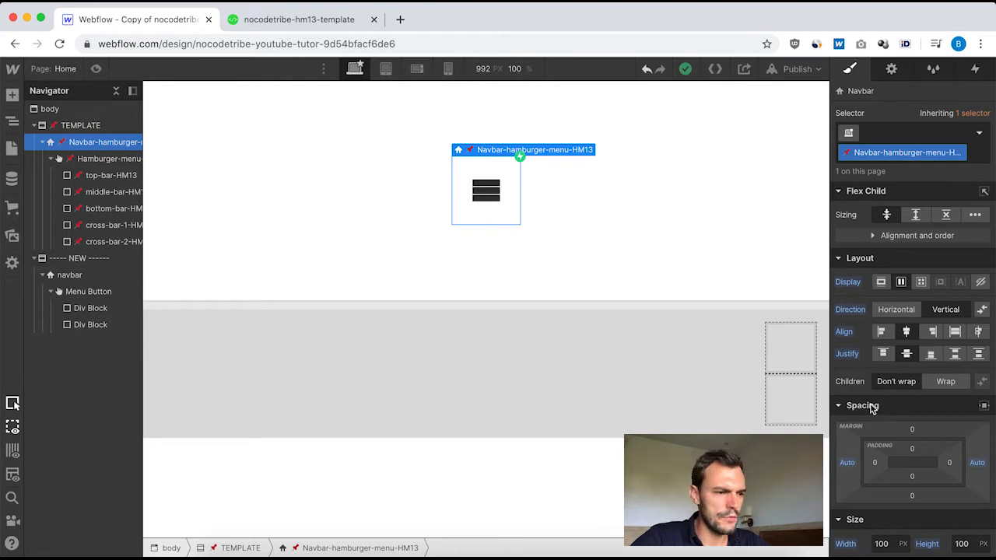
{"action": "left_click", "coordinate": [81, 275]}
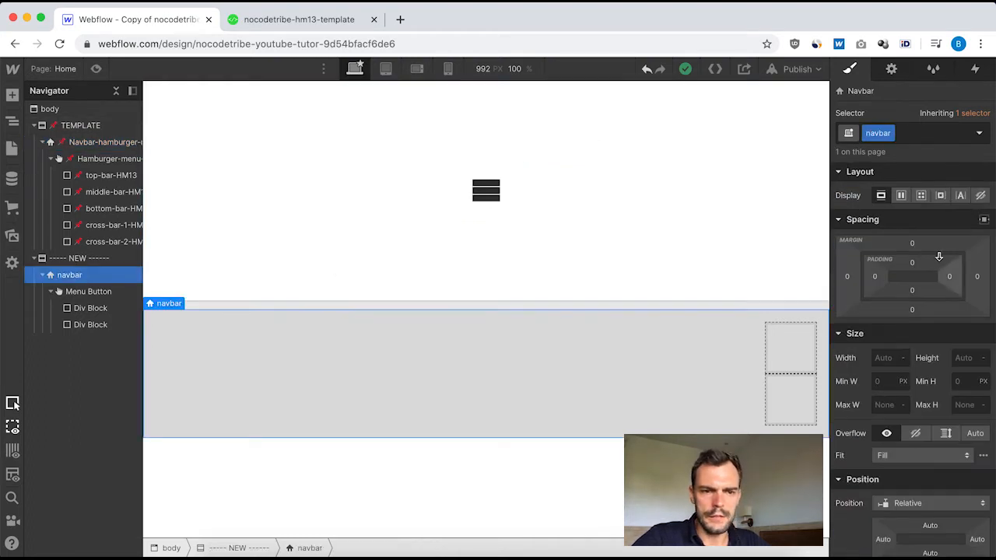
{"action": "left_click", "coordinate": [901, 197]}
{"action": "left_click", "coordinate": [945, 223]}
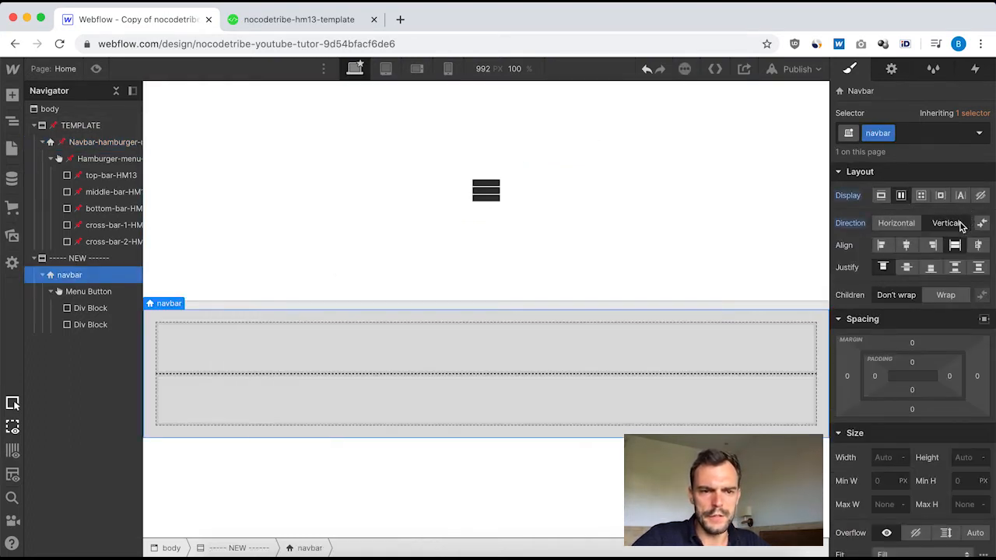
{"action": "left_click", "coordinate": [906, 245]}
{"action": "left_click", "coordinate": [907, 267]}
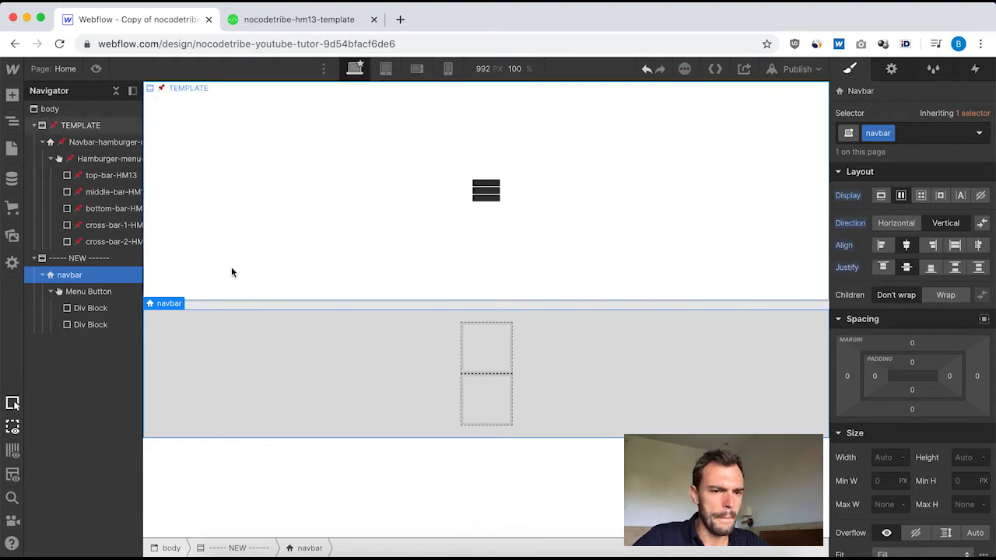
Check the template navbar's spacing and center the new navbar with automatic left and right margins.
{"action": "left_click", "coordinate": [93, 143]}
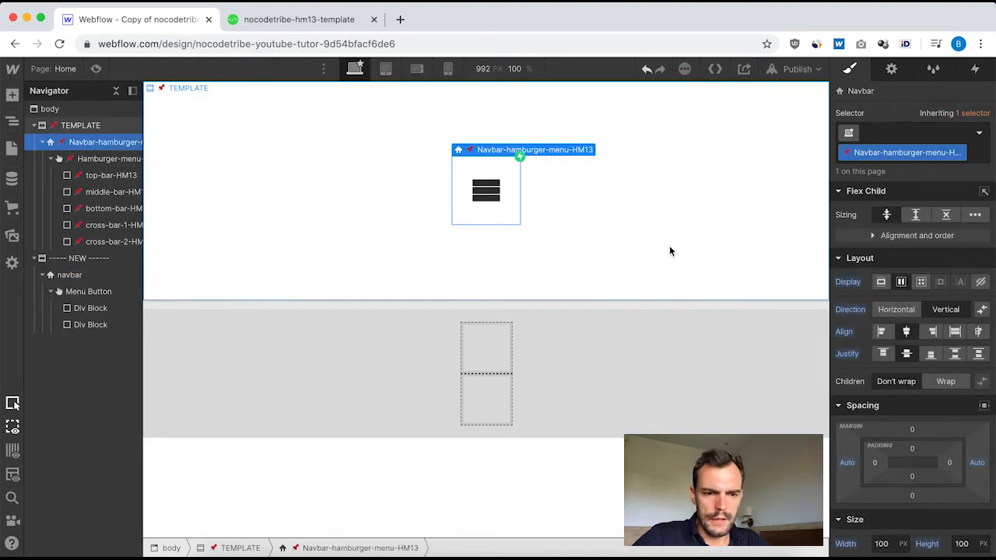
{"action": "scroll", "coordinate": [893, 389], "scroll_direction": "down", "scroll_amount": 2}
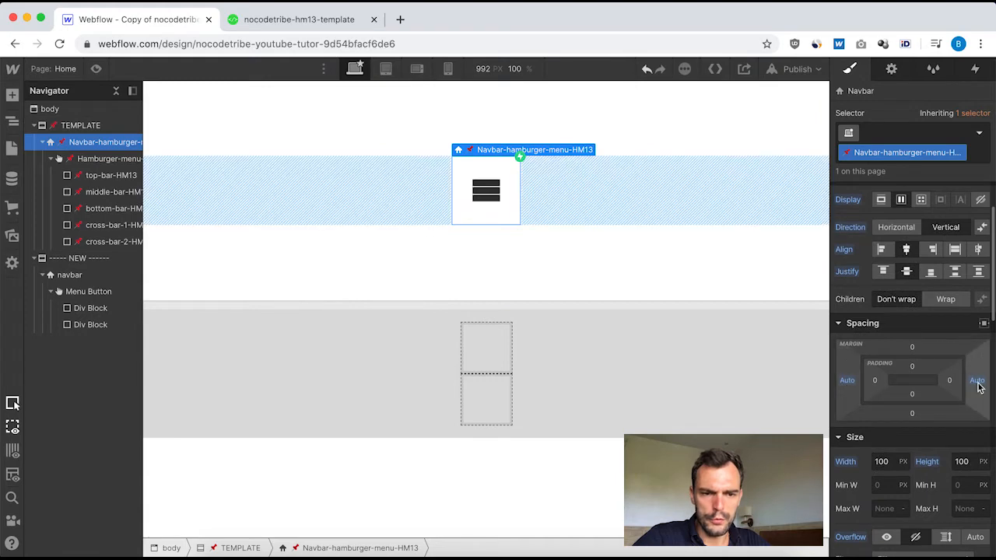
{"action": "left_click", "coordinate": [71, 277]}
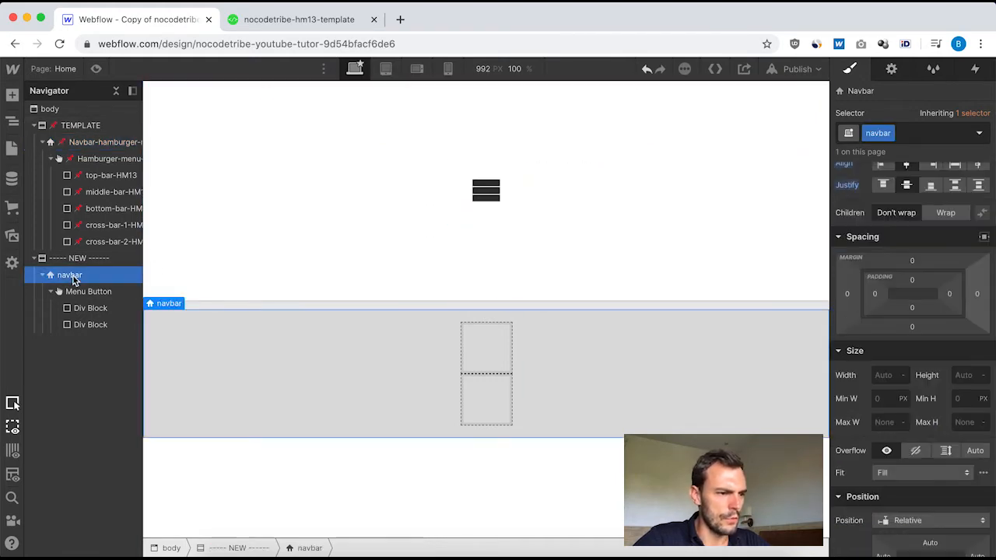
{"action": "left_click", "coordinate": [984, 239]}
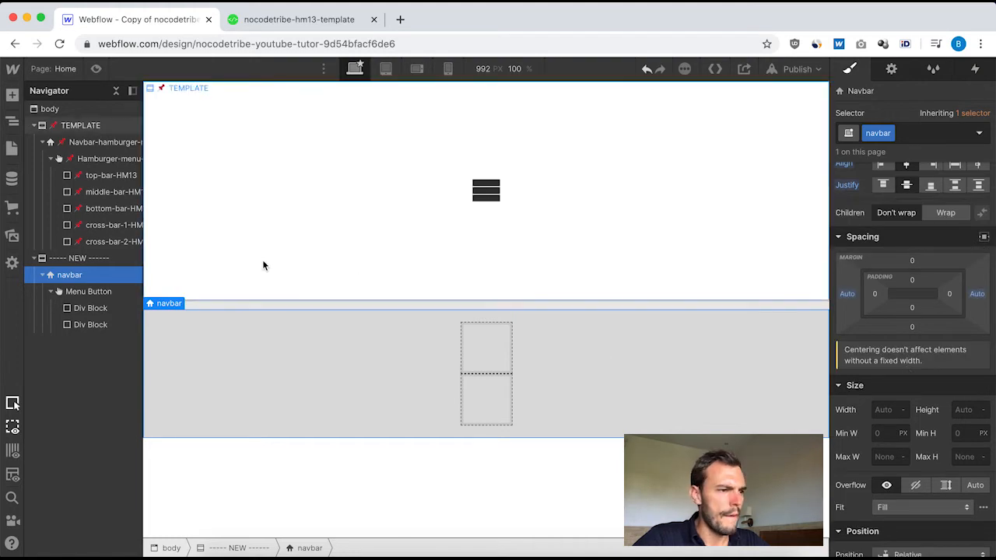
Set the new navbar's width and height to 100 px each, matching the template navbar.
{"action": "left_click", "coordinate": [91, 141]}
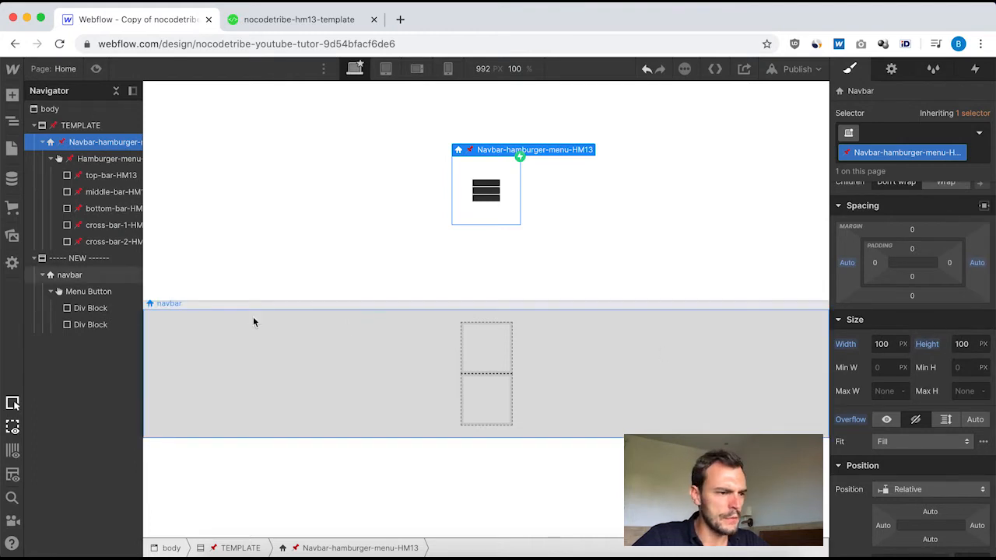
{"action": "left_click", "coordinate": [69, 276]}
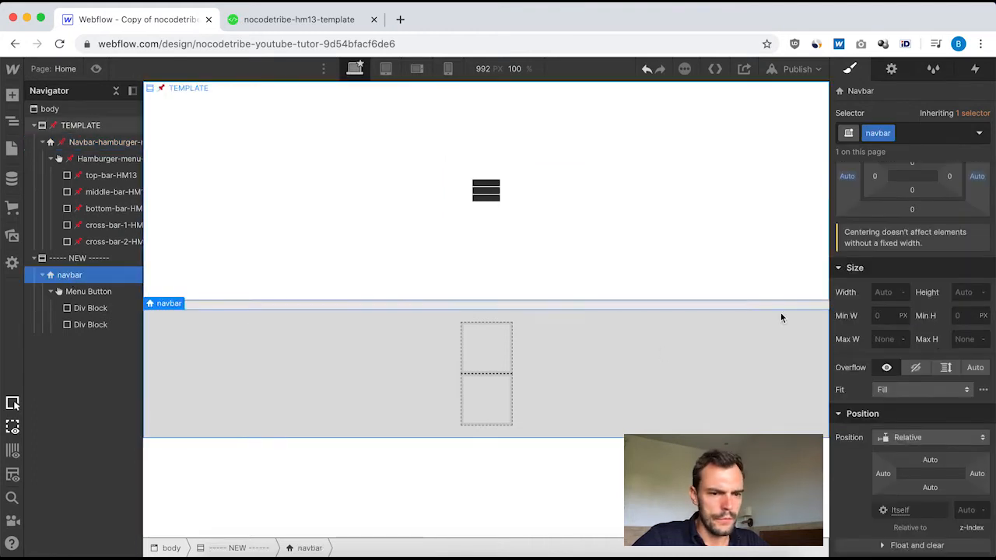
{"action": "left_click", "coordinate": [878, 290]}
{"action": "key", "text": "Return"}
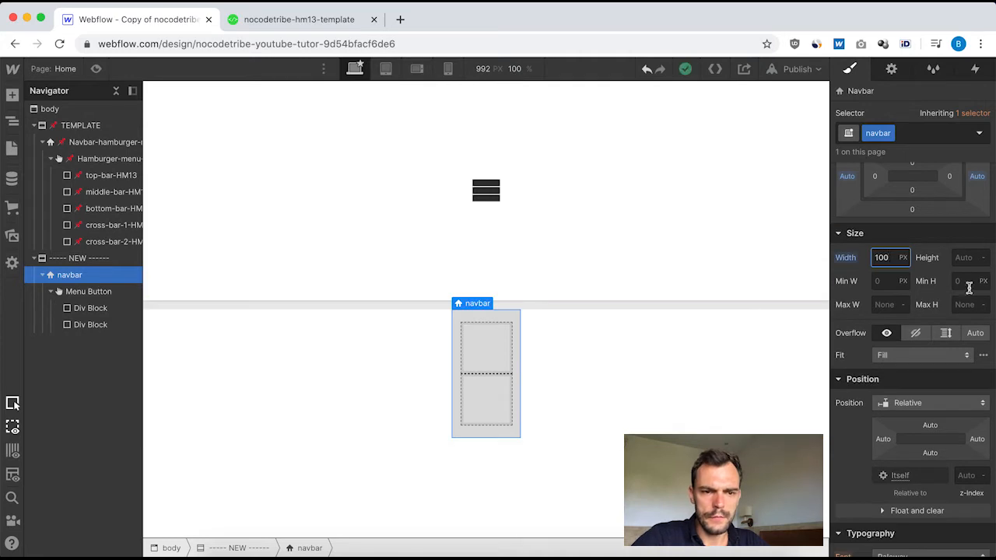
{"action": "left_click", "coordinate": [975, 259]}
{"action": "type", "text": "100"}
{"action": "key", "text": "Return"}
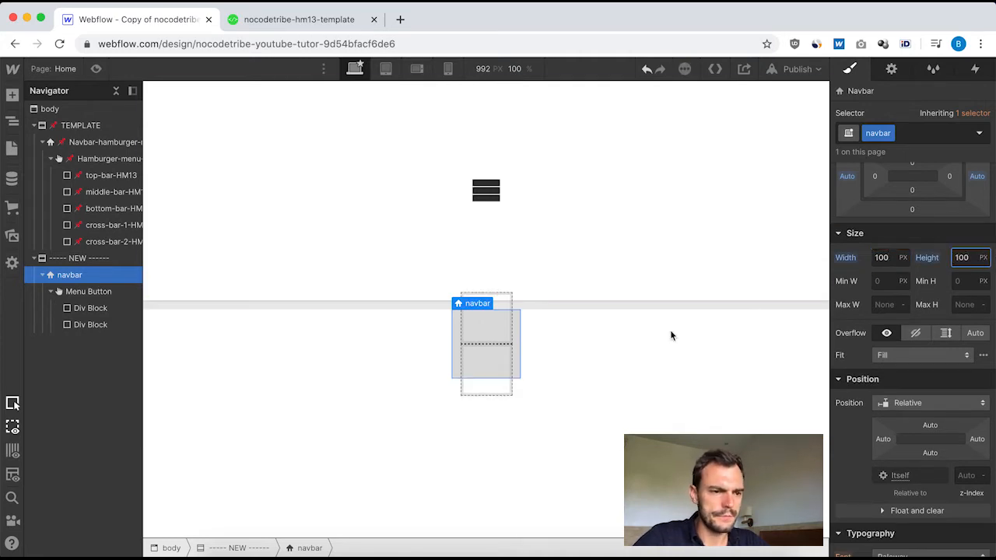
Compare the template navbar's remaining styles with the new navbar's, and set the new navbar's overflow to hidden.
{"action": "left_click", "coordinate": [91, 144]}
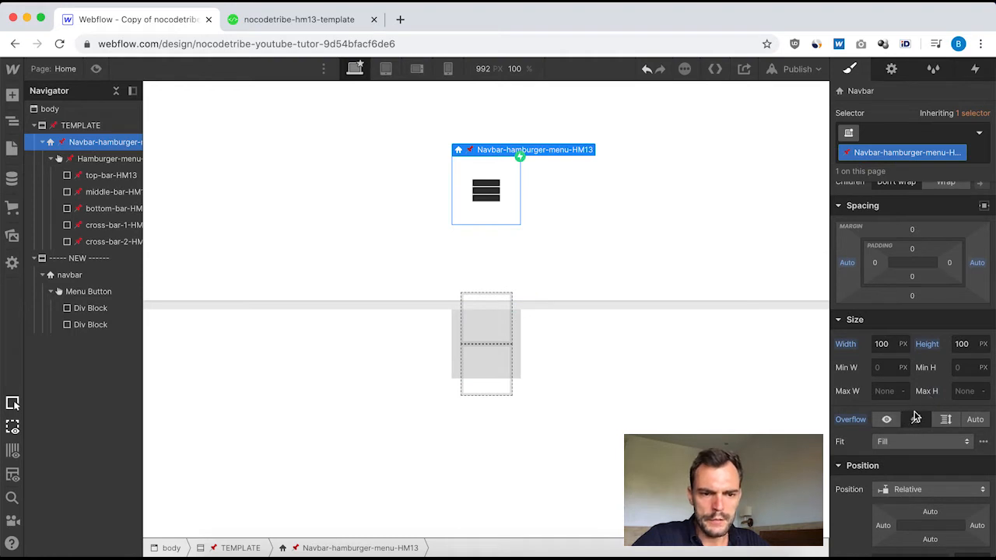
{"action": "scroll", "coordinate": [914, 415], "scroll_direction": "down", "scroll_amount": 10}
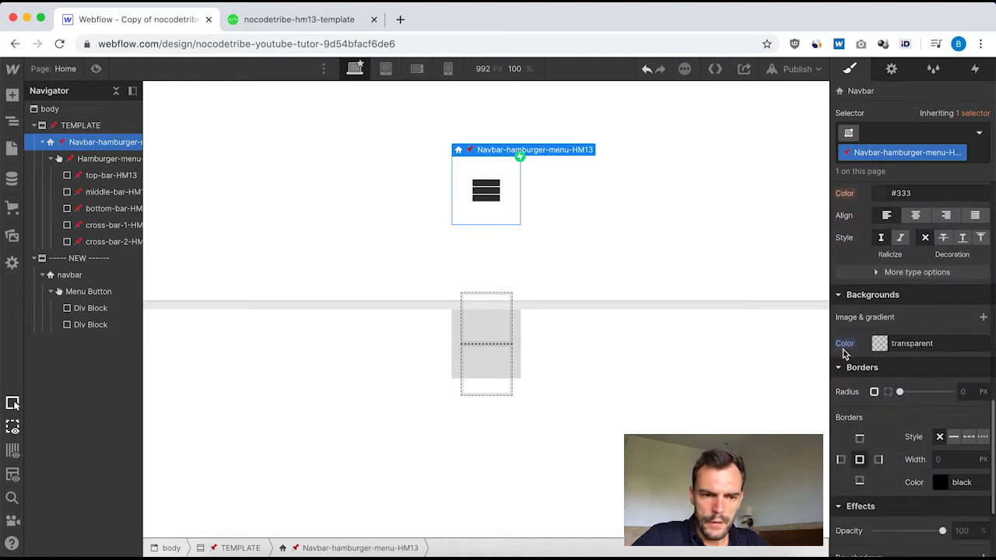
{"action": "scroll", "coordinate": [880, 456], "scroll_direction": "down", "scroll_amount": 3}
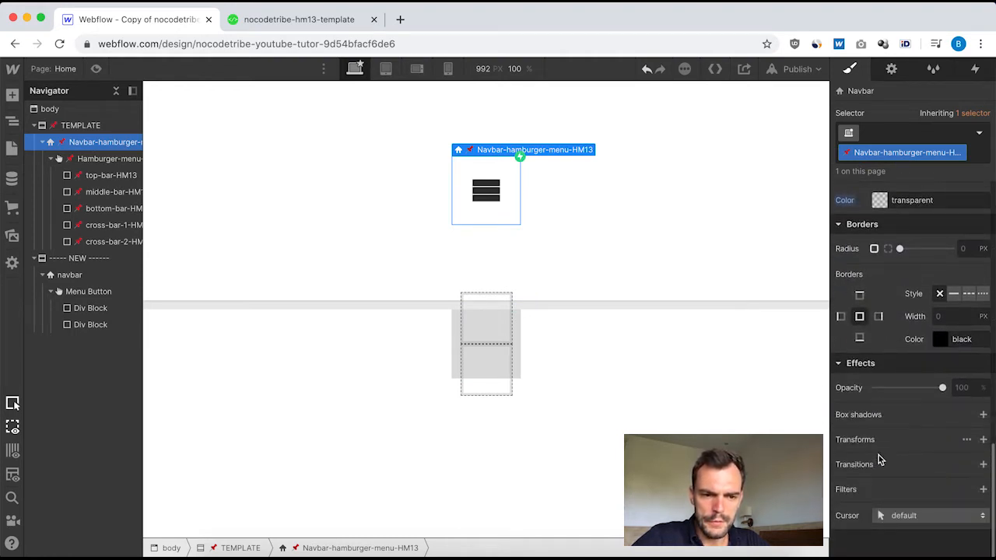
{"action": "scroll", "coordinate": [880, 456], "scroll_direction": "up", "scroll_amount": 6}
{"action": "left_click", "coordinate": [67, 274]}
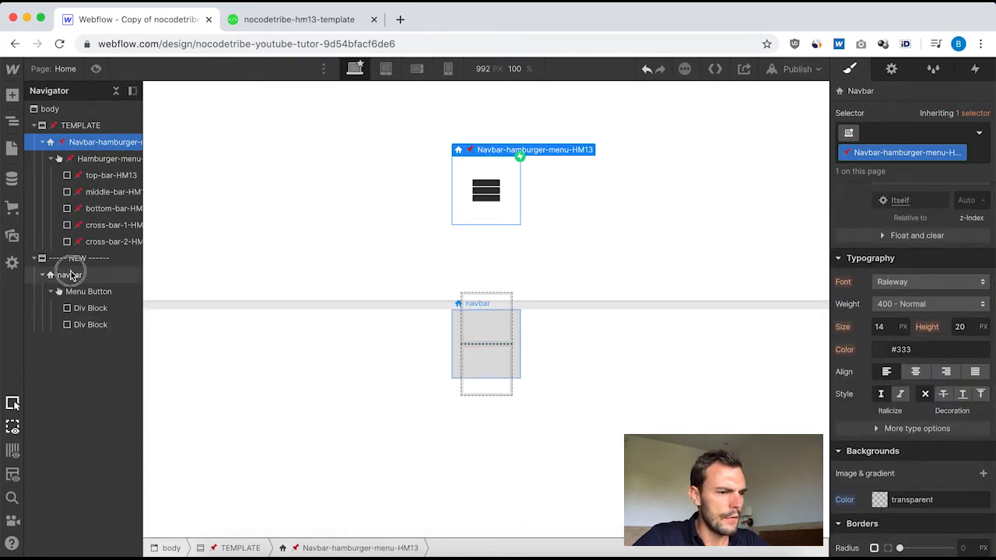
{"action": "scroll", "coordinate": [914, 274], "scroll_direction": "down", "scroll_amount": 5}
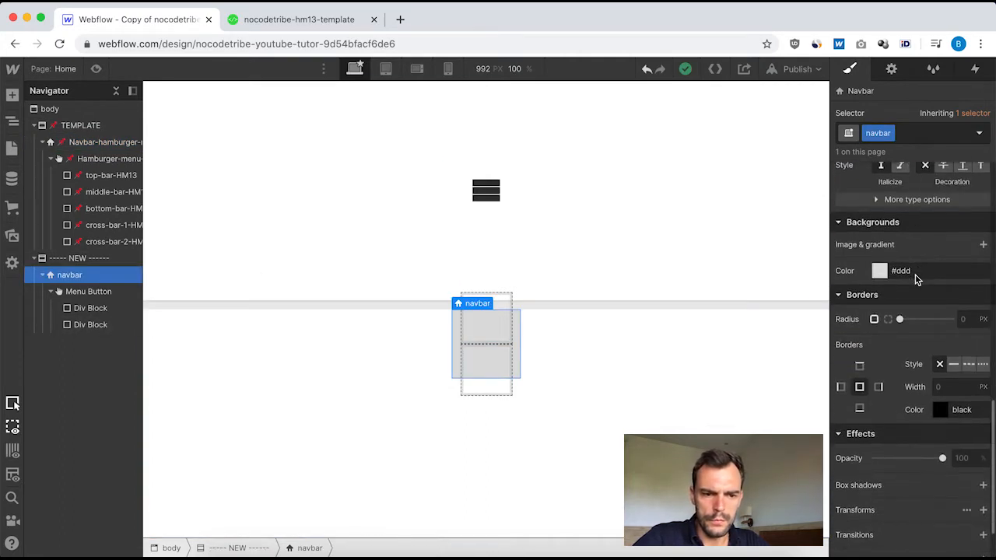
{"action": "scroll", "coordinate": [915, 276], "scroll_direction": "up", "scroll_amount": 10}
{"action": "scroll", "coordinate": [914, 280], "scroll_direction": "up", "scroll_amount": 3}
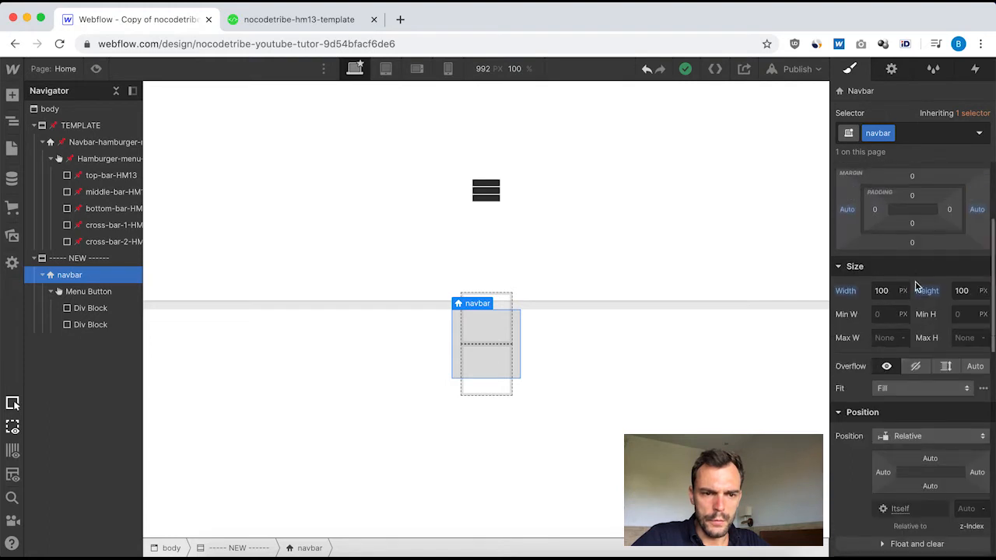
{"action": "left_click", "coordinate": [914, 365]}
Set the new navbar's background color to transparent, matching the template navbar.
{"action": "scroll", "coordinate": [915, 405], "scroll_direction": "down", "scroll_amount": 2}
{"action": "scroll", "coordinate": [915, 414], "scroll_direction": "down", "scroll_amount": 5}
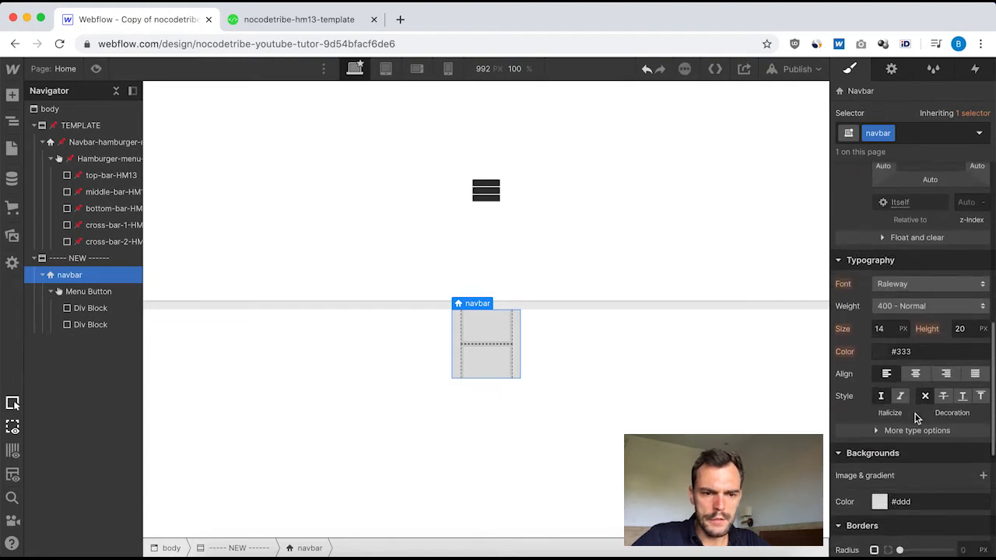
{"action": "left_click", "coordinate": [879, 375]}
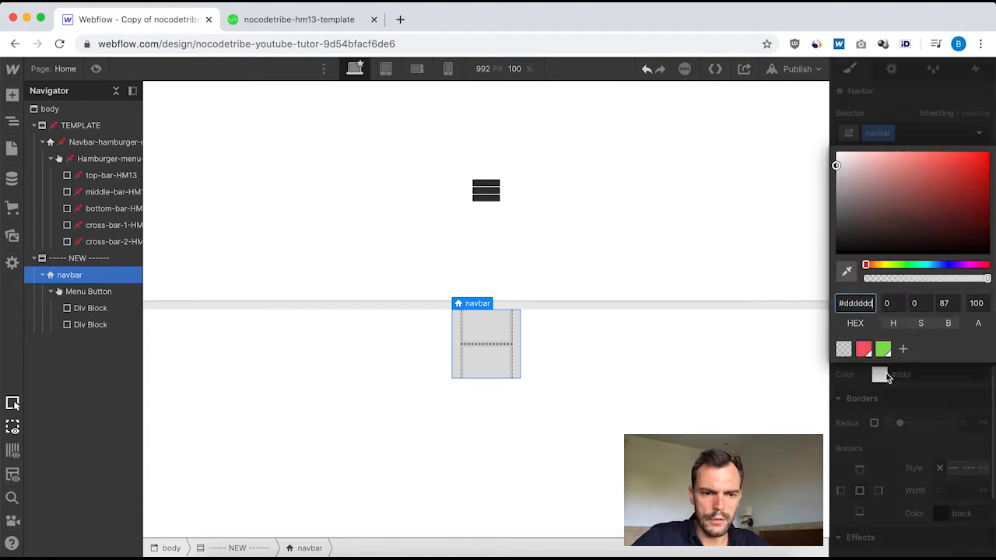
{"action": "left_click", "coordinate": [845, 349]}
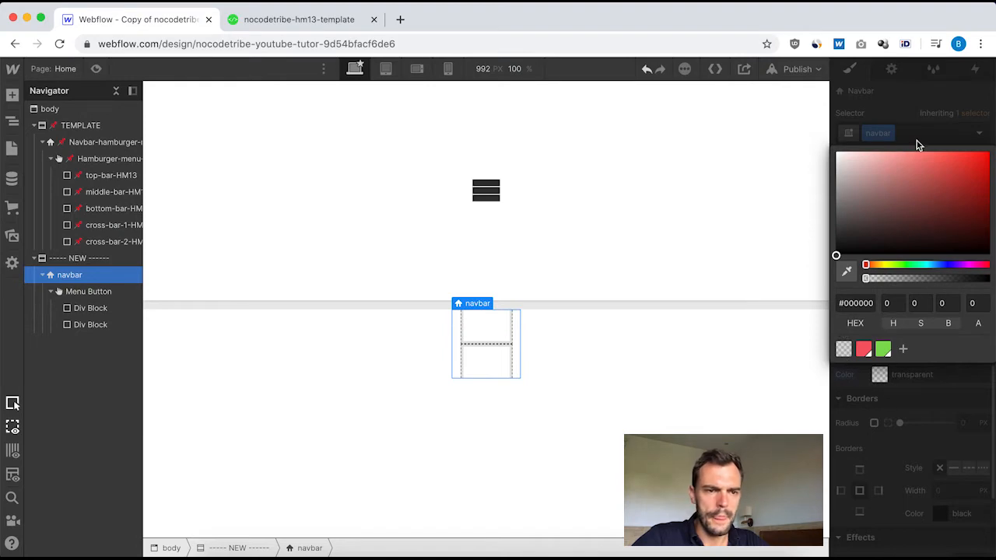
{"action": "left_click", "coordinate": [918, 145]}
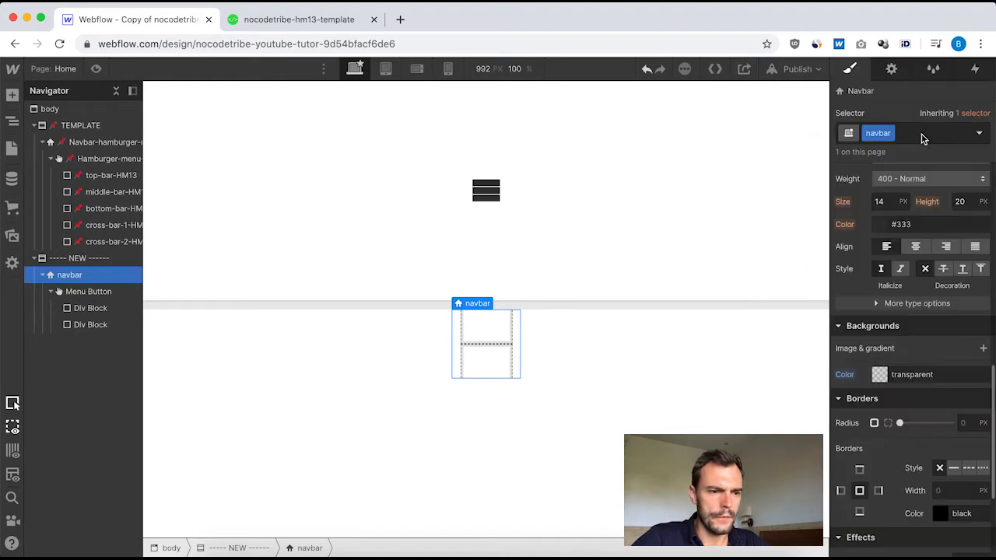
Review the template navbar's styles, and give the NEW section a horizontal flex layout with align and justify both centered.
{"action": "left_click", "coordinate": [91, 141]}
{"action": "scroll", "coordinate": [943, 337], "scroll_direction": "down", "scroll_amount": 3}
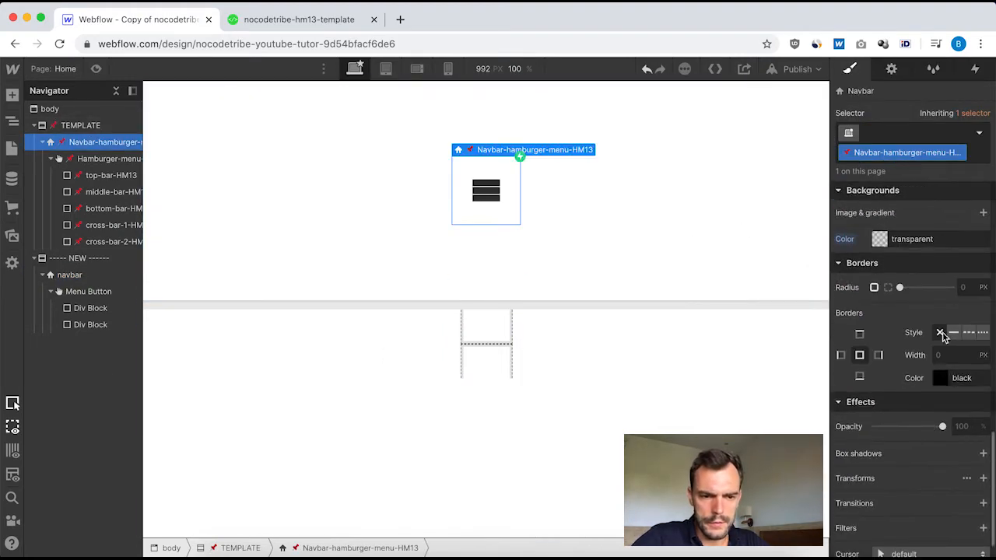
{"action": "scroll", "coordinate": [943, 337], "scroll_direction": "up", "scroll_amount": 10}
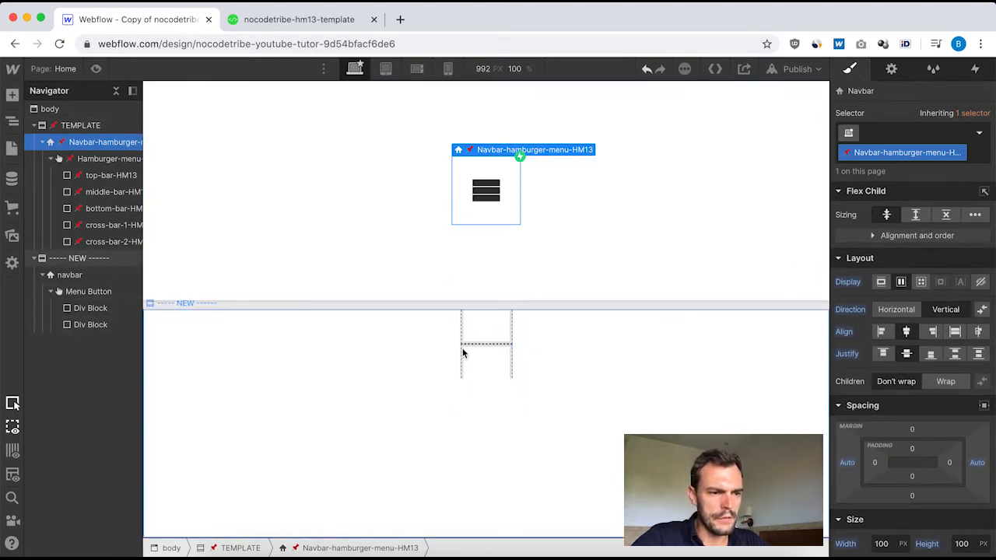
{"action": "left_click", "coordinate": [656, 375]}
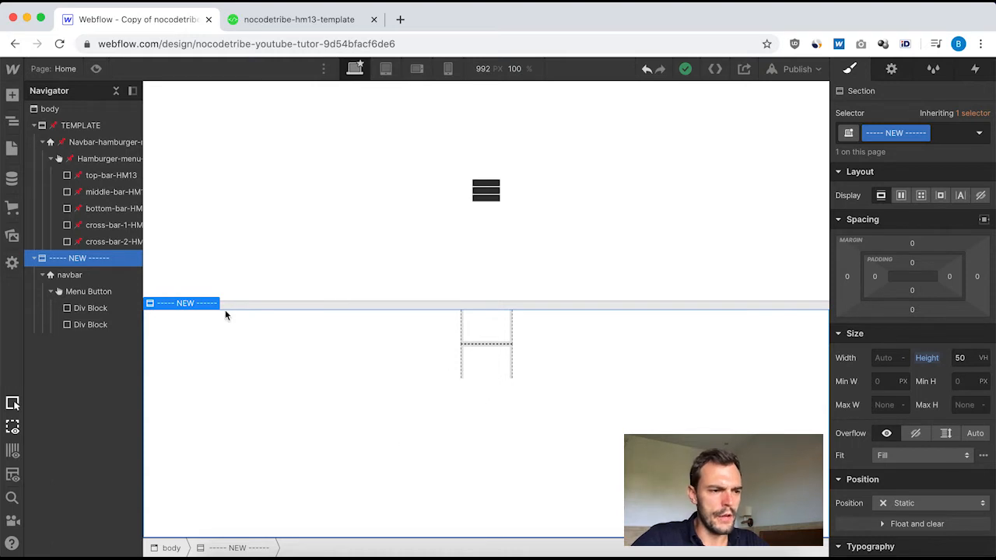
{"action": "left_click", "coordinate": [900, 196]}
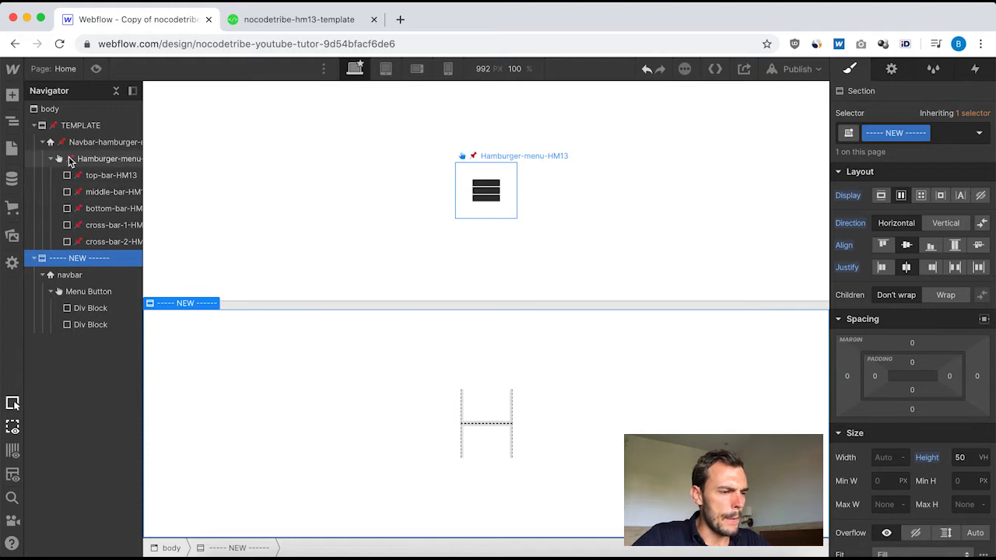
Create the class "hamburger menu" on the Menu Button inside the new navbar.
{"action": "left_click", "coordinate": [98, 144]}
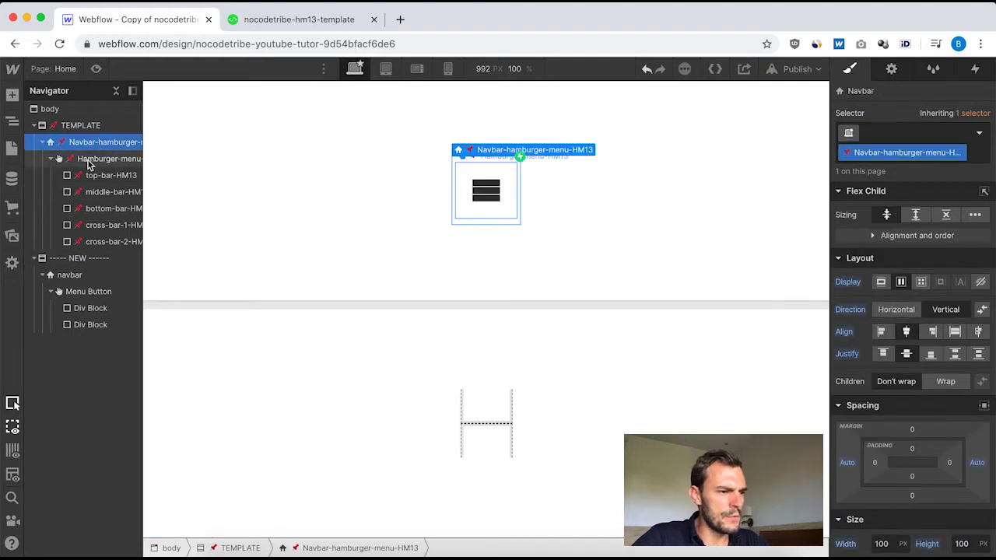
{"action": "left_click", "coordinate": [88, 159]}
{"action": "scroll", "coordinate": [80, 201], "scroll_direction": "right", "scroll_amount": 1}
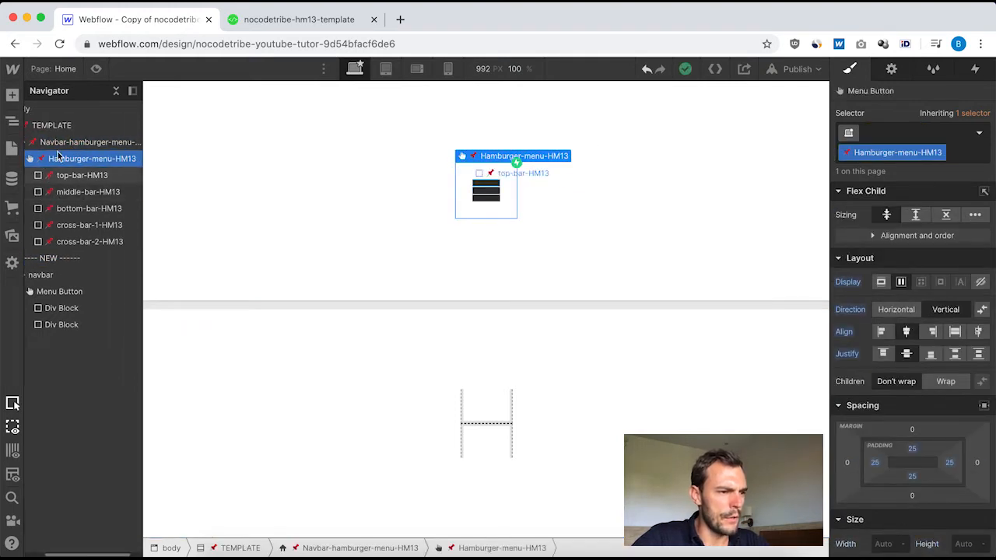
{"action": "scroll", "coordinate": [45, 168], "scroll_direction": "left", "scroll_amount": 1}
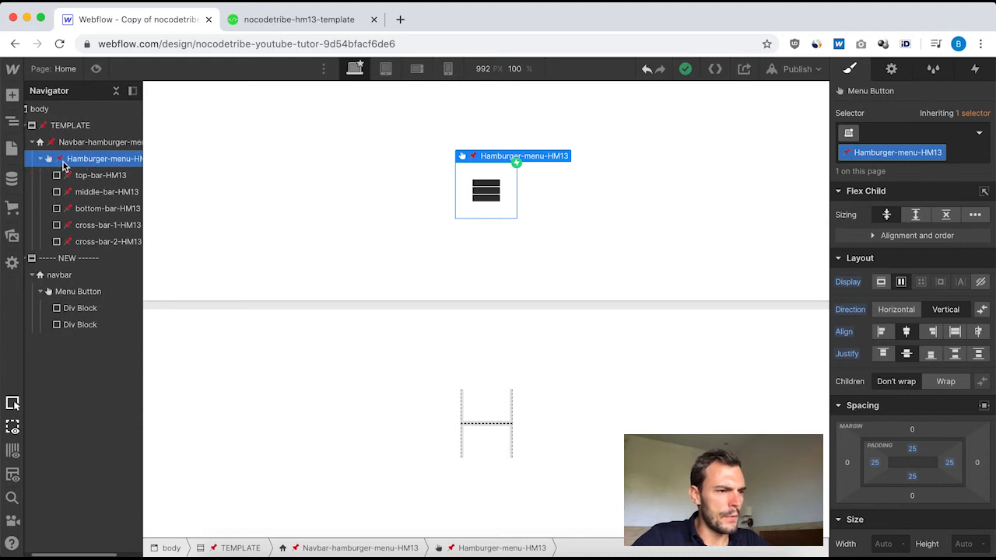
{"action": "left_click", "coordinate": [66, 294]}
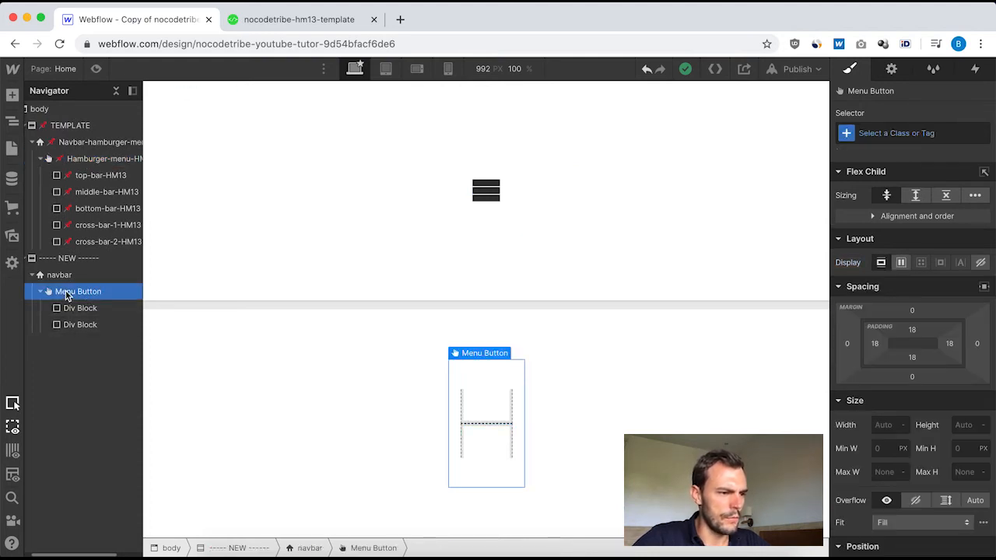
{"action": "left_click", "coordinate": [868, 133]}
{"action": "type", "text": "hmburg"}
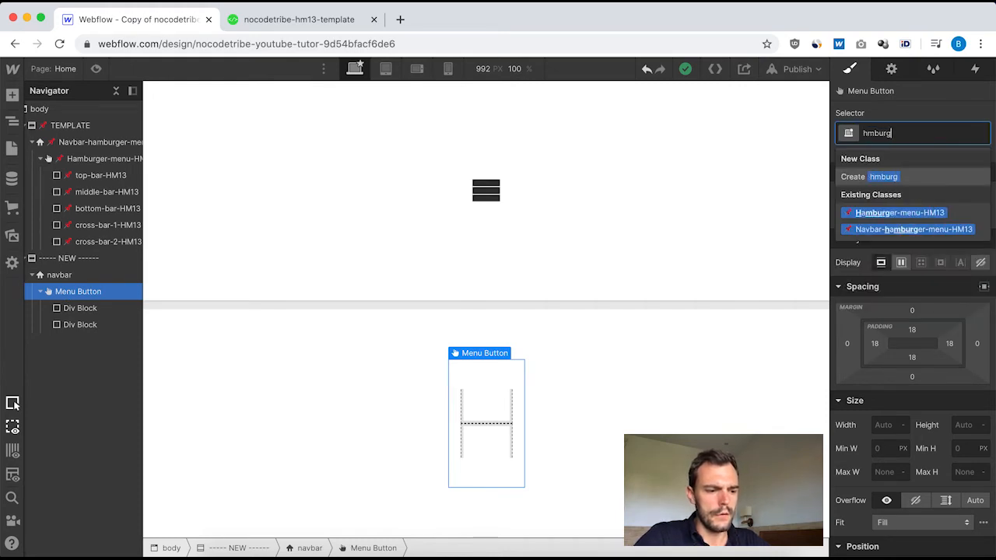
{"action": "type", "text": "er menu"}
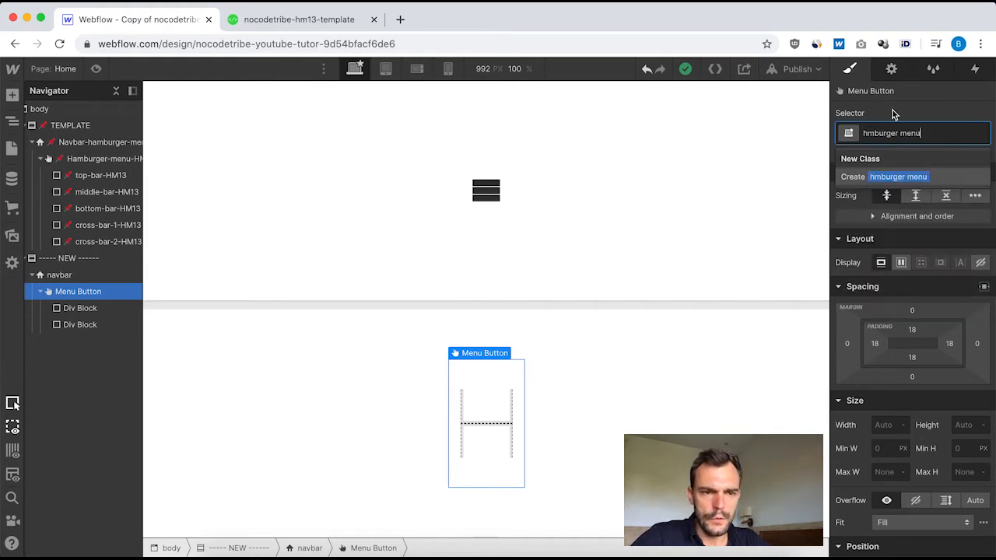
{"action": "left_click", "coordinate": [867, 133]}
{"action": "type", "text": "a"}
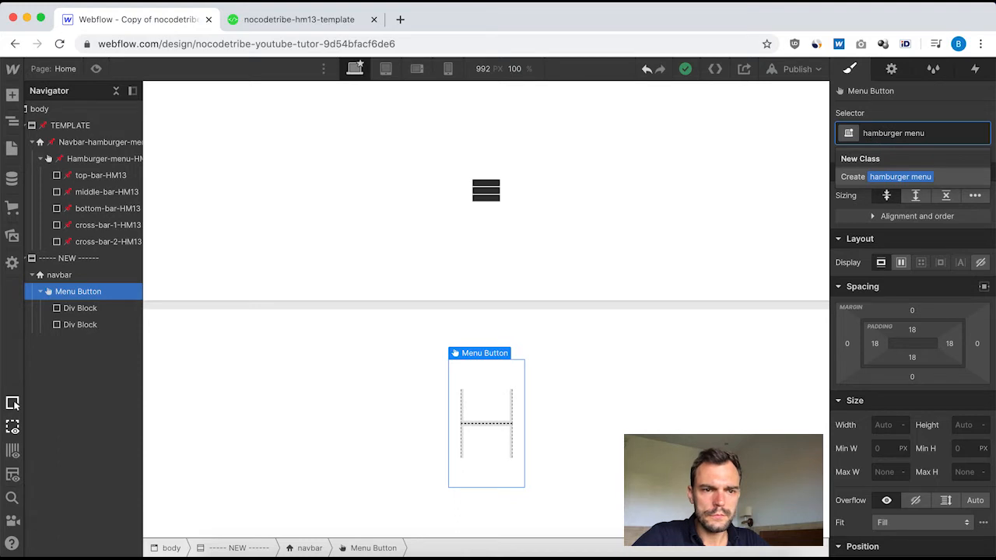
{"action": "key", "text": "Return"}
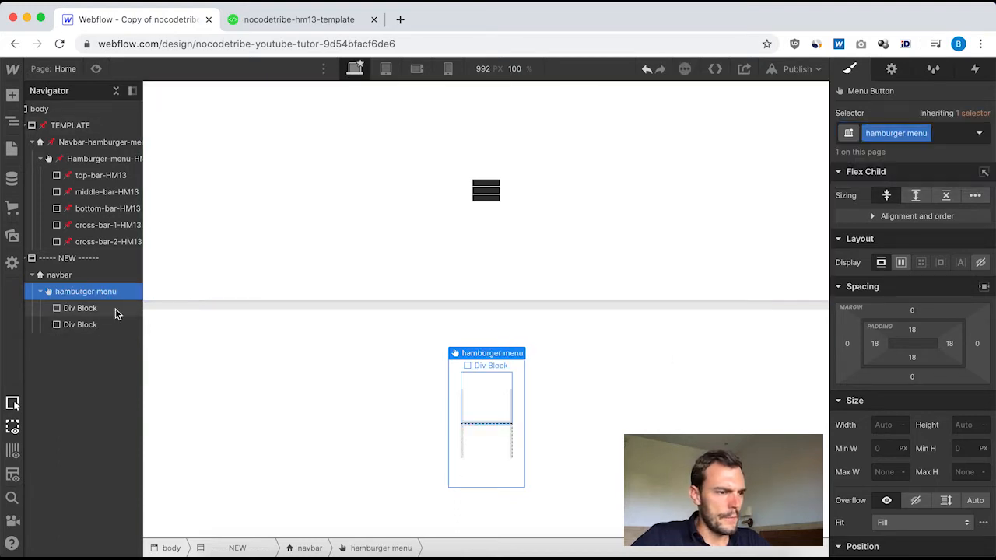
Give the new hamburger menu the template button's layout: flex display, vertical direction, with align and justify both centered.
{"action": "left_click", "coordinate": [76, 160]}
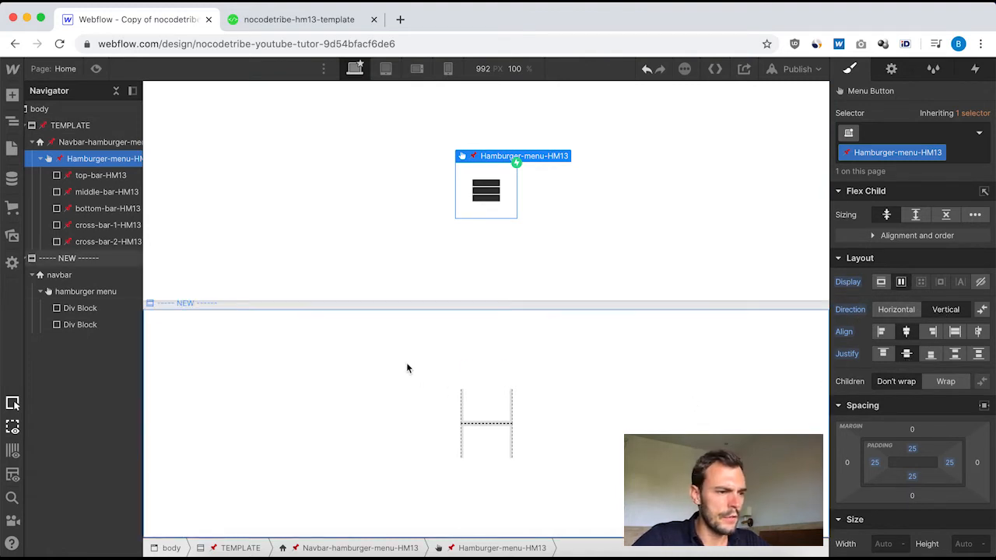
{"action": "left_click", "coordinate": [82, 292]}
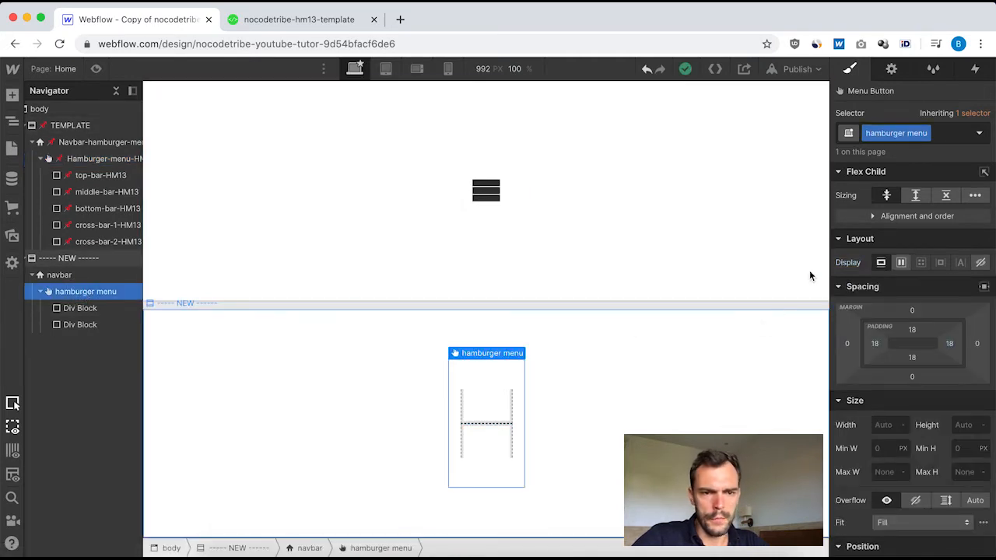
{"action": "left_click", "coordinate": [900, 262]}
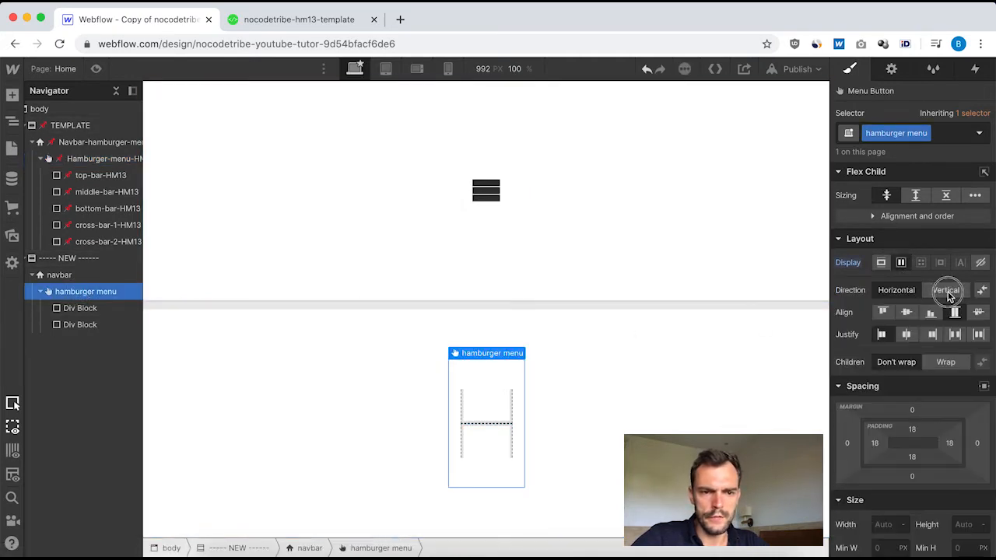
{"action": "left_click", "coordinate": [946, 289]}
{"action": "left_click", "coordinate": [906, 312]}
{"action": "left_click", "coordinate": [906, 334]}
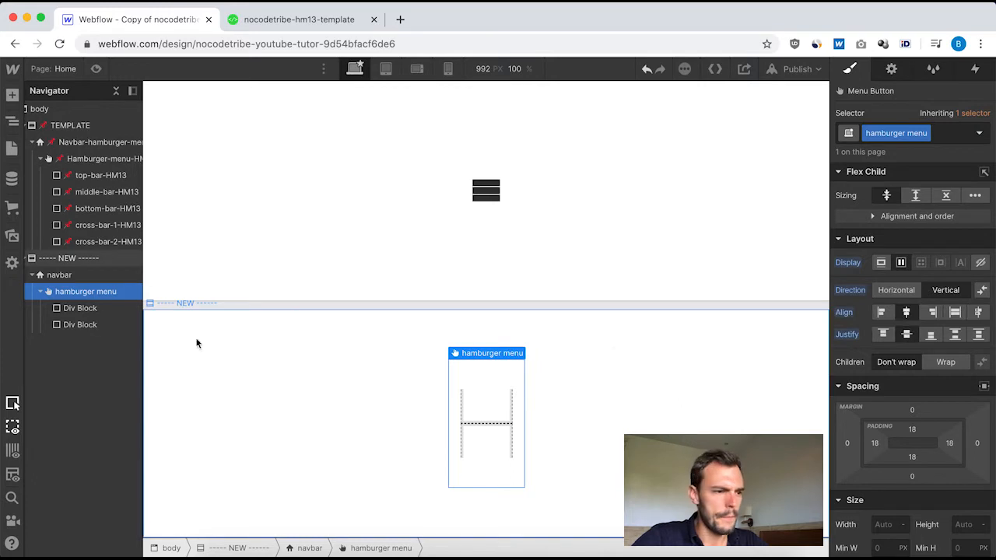
Set the new hamburger menu's padding to 25 px on all four sides, and check the template button's size and position settings.
{"action": "left_click", "coordinate": [96, 158]}
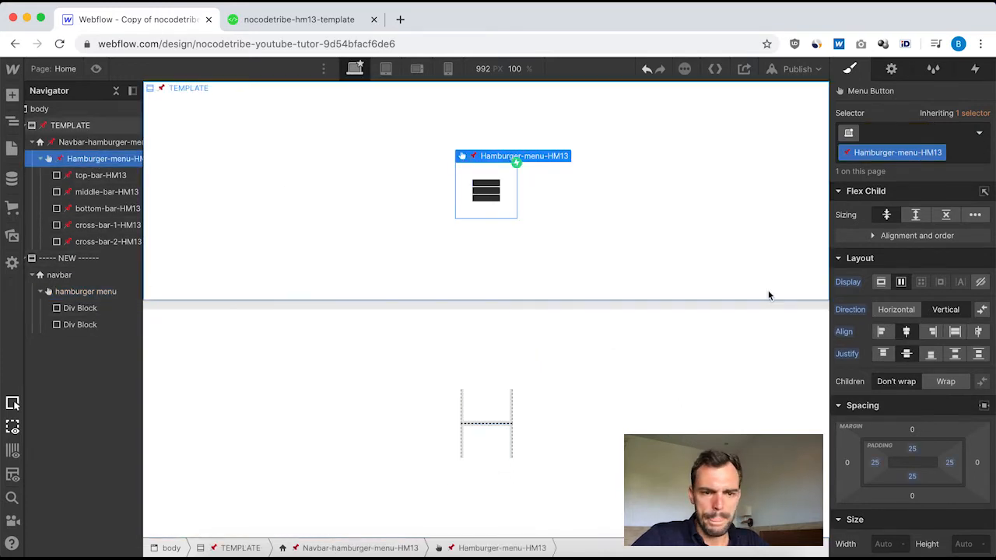
{"action": "scroll", "coordinate": [872, 412], "scroll_direction": "down", "scroll_amount": 3}
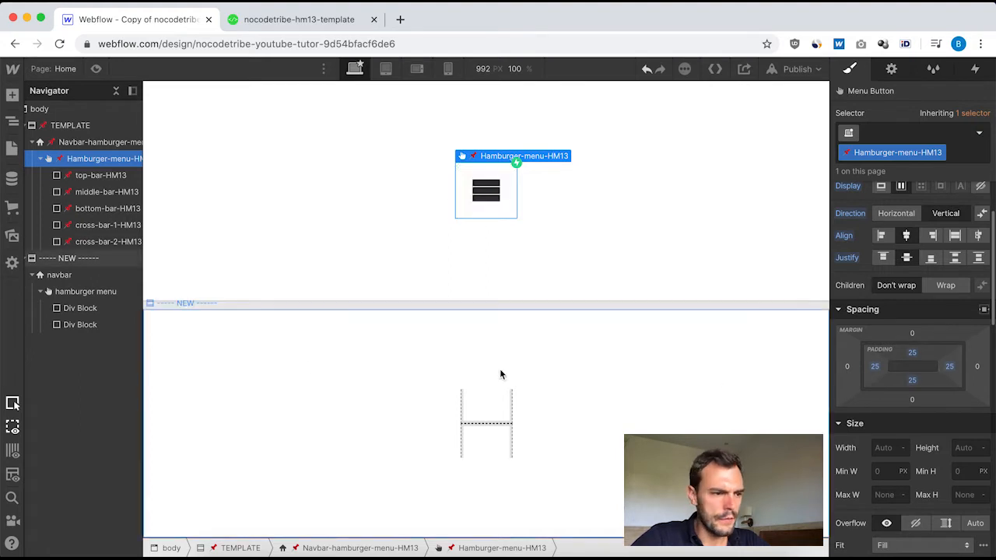
{"action": "left_click", "coordinate": [74, 290]}
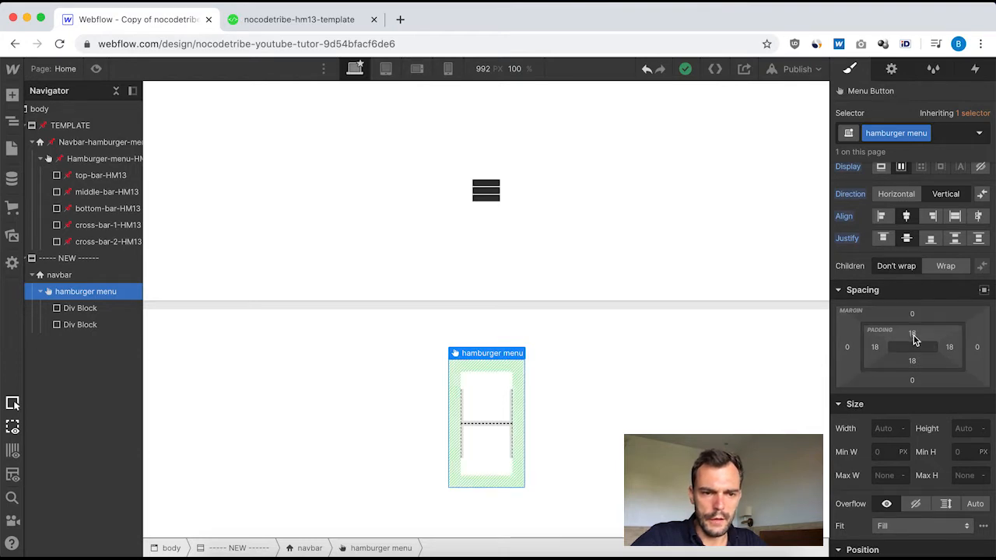
{"action": "left_click_drag", "start_coordinate": [915, 340], "coordinate": [917, 340]}
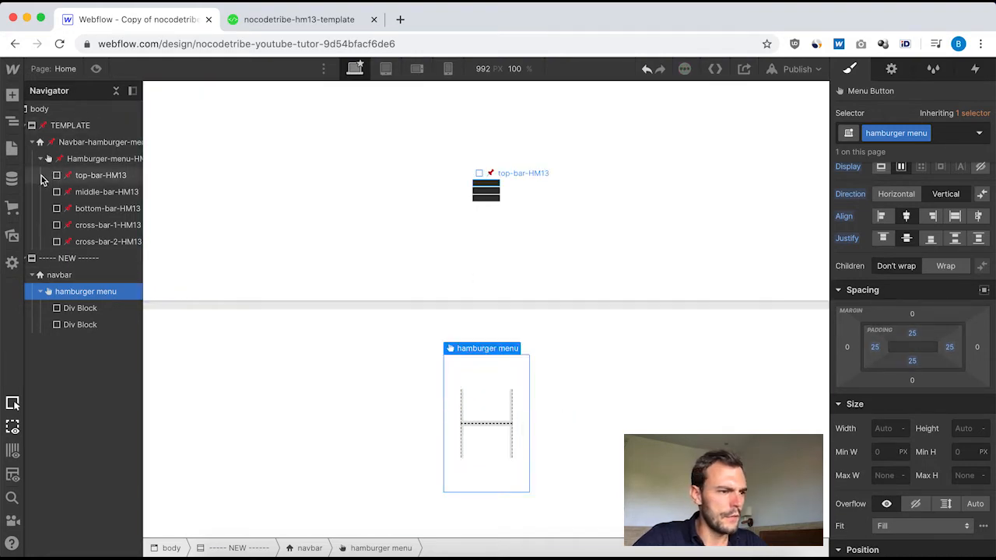
{"action": "left_click", "coordinate": [94, 158]}
{"action": "scroll", "coordinate": [962, 396], "scroll_direction": "down", "scroll_amount": 10}
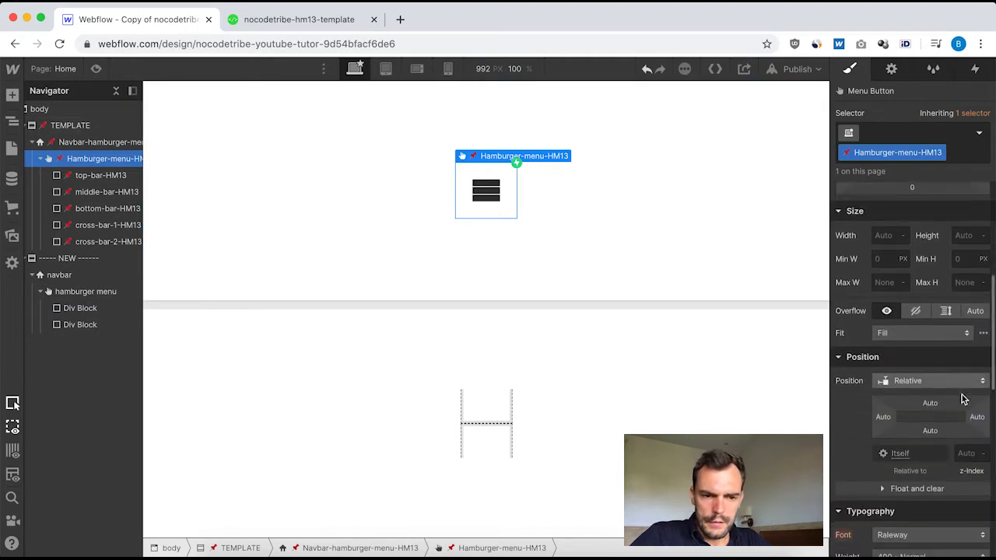
{"action": "scroll", "coordinate": [961, 396], "scroll_direction": "up", "scroll_amount": 8}
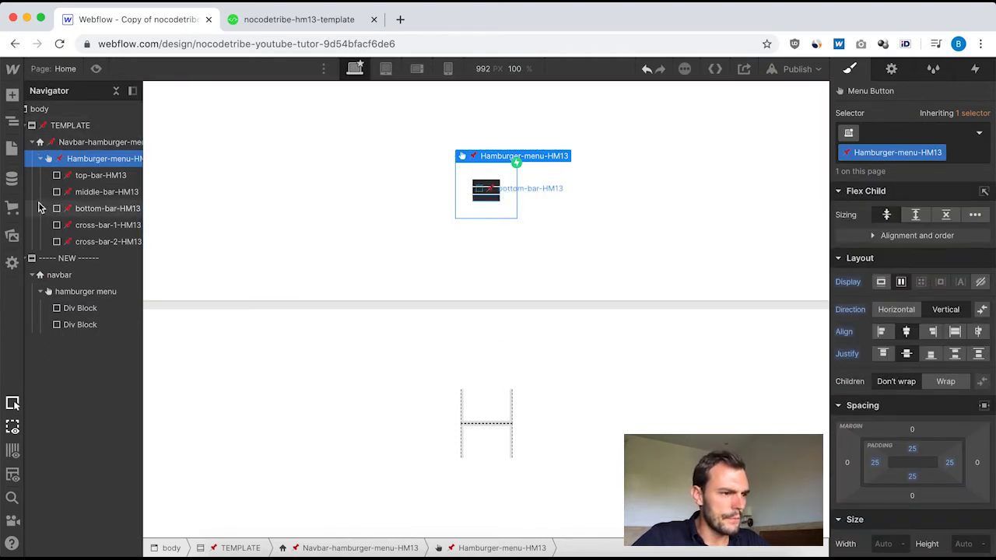
Check the template top bar's styles, and create the class "top bar" on the first Div Block in the new hamburger menu.
{"action": "left_click", "coordinate": [103, 178]}
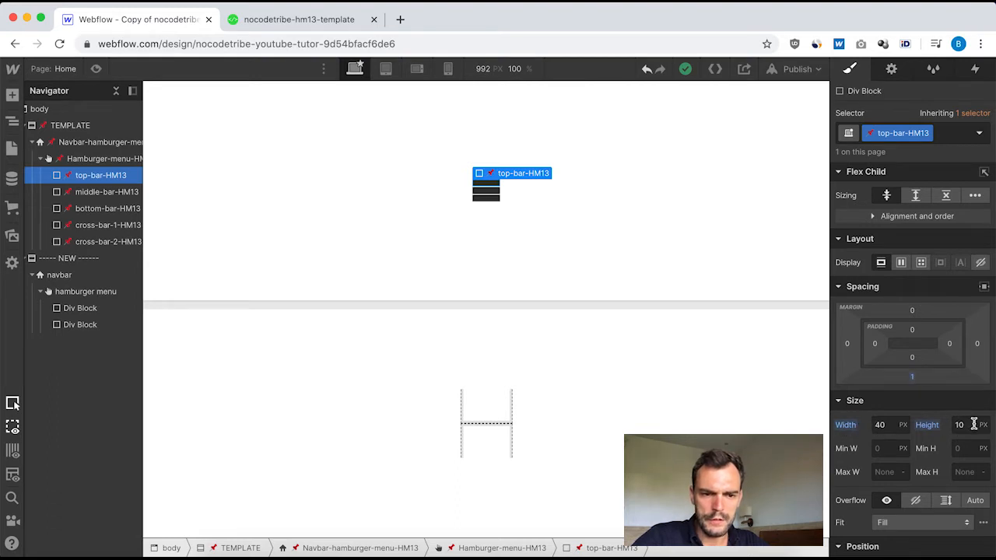
{"action": "left_click", "coordinate": [80, 308]}
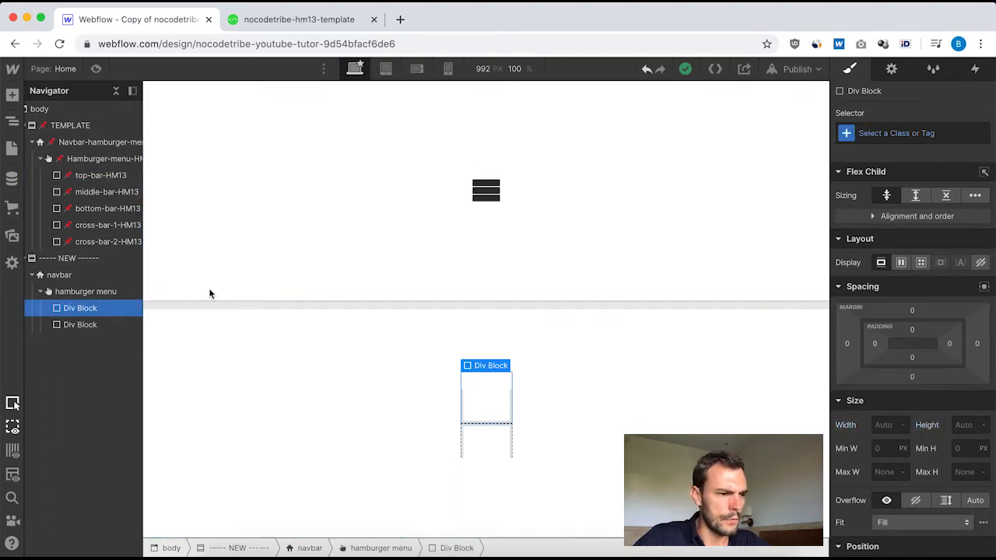
{"action": "left_click", "coordinate": [876, 133]}
{"action": "type", "text": "top"}
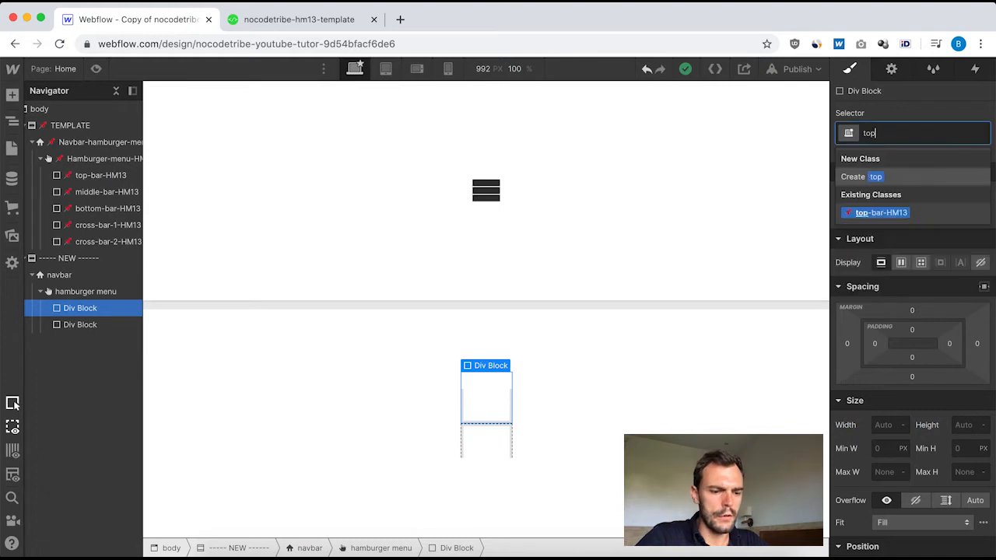
{"action": "type", "text": " bar"}
{"action": "key", "text": "Return"}
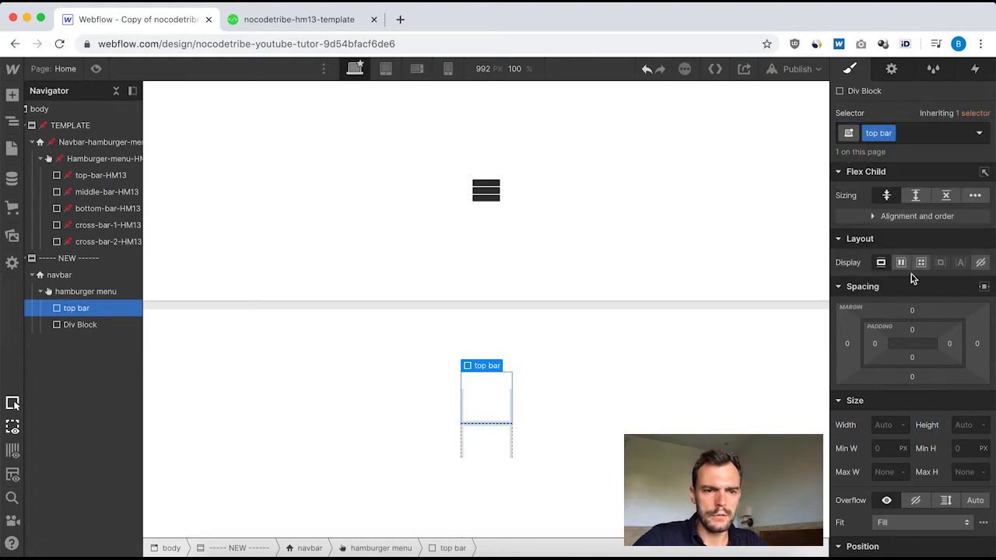
Give the new top bar a bottom margin of 1 px, a width of 40 px and a height of 10 px.
{"action": "left_click", "coordinate": [912, 378]}
{"action": "key", "text": "Return"}
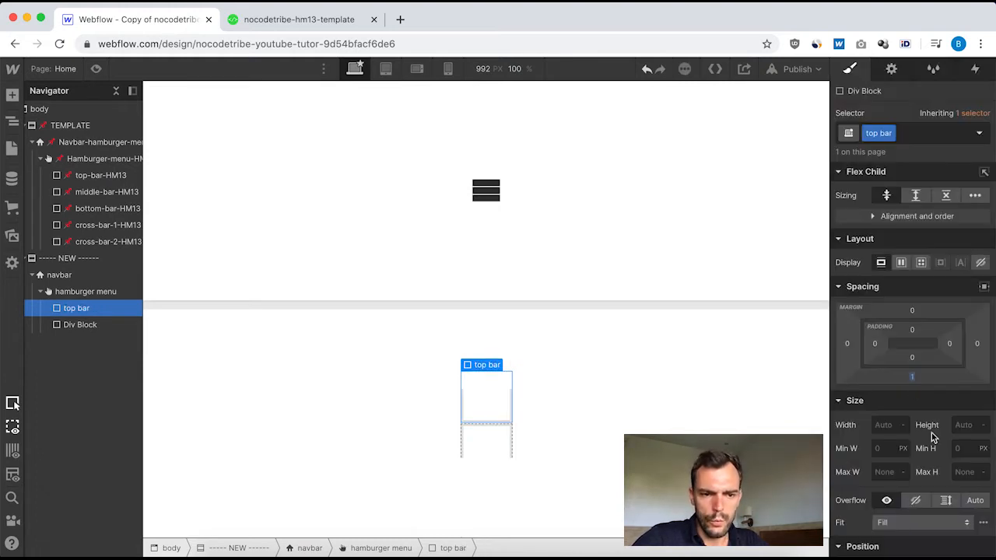
{"action": "left_click", "coordinate": [881, 426]}
{"action": "type", "text": "40"}
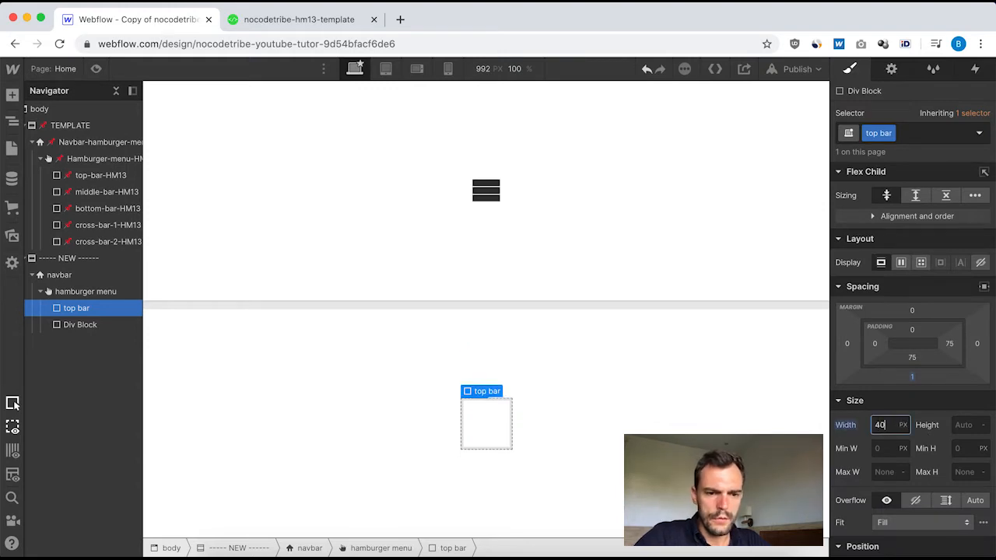
{"action": "left_click", "coordinate": [968, 426]}
{"action": "type", "text": "10"}
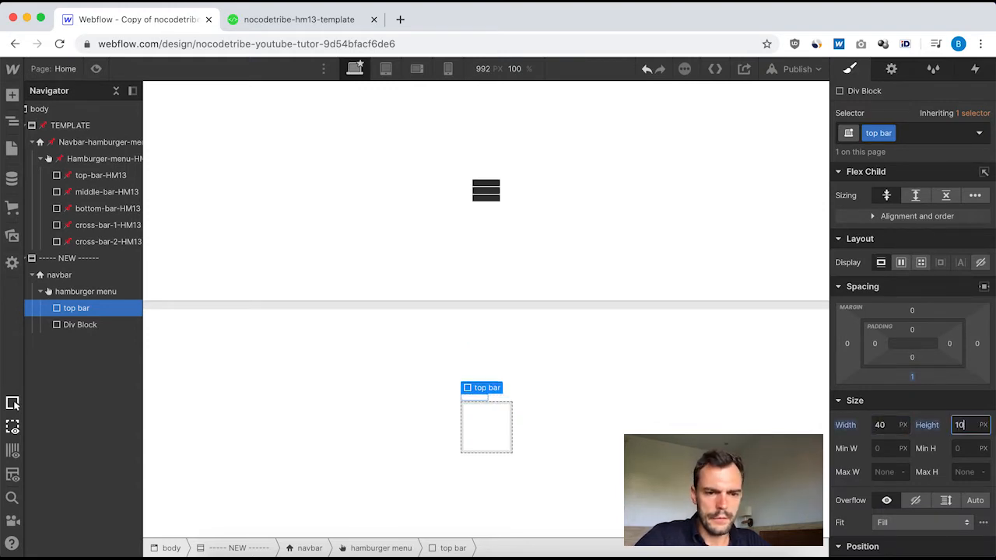
Check the template top bar's remaining styles, and set the new top bar's background color to #333333.
{"action": "left_click", "coordinate": [101, 175]}
{"action": "scroll", "coordinate": [921, 459], "scroll_direction": "down", "scroll_amount": 10}
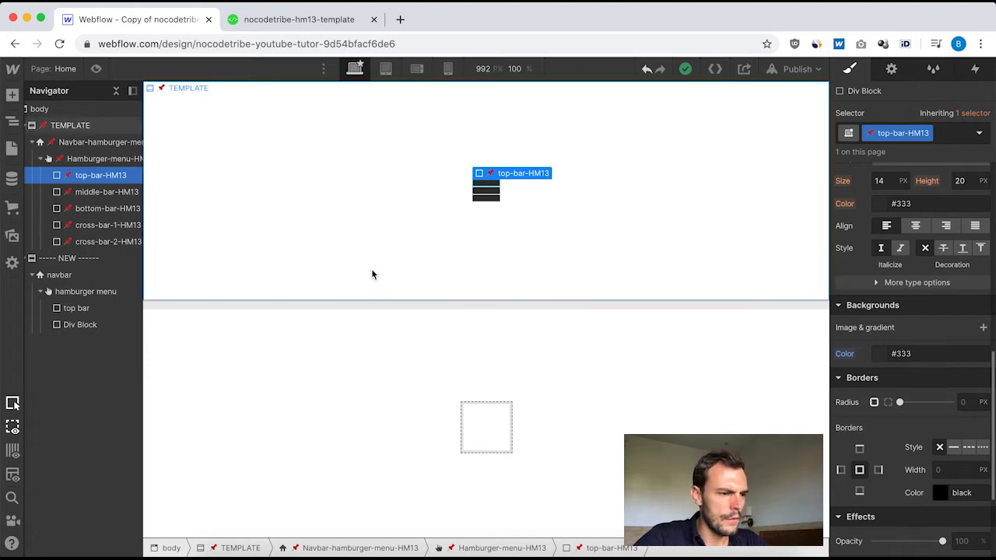
{"action": "scroll", "coordinate": [907, 415], "scroll_direction": "down", "scroll_amount": 3}
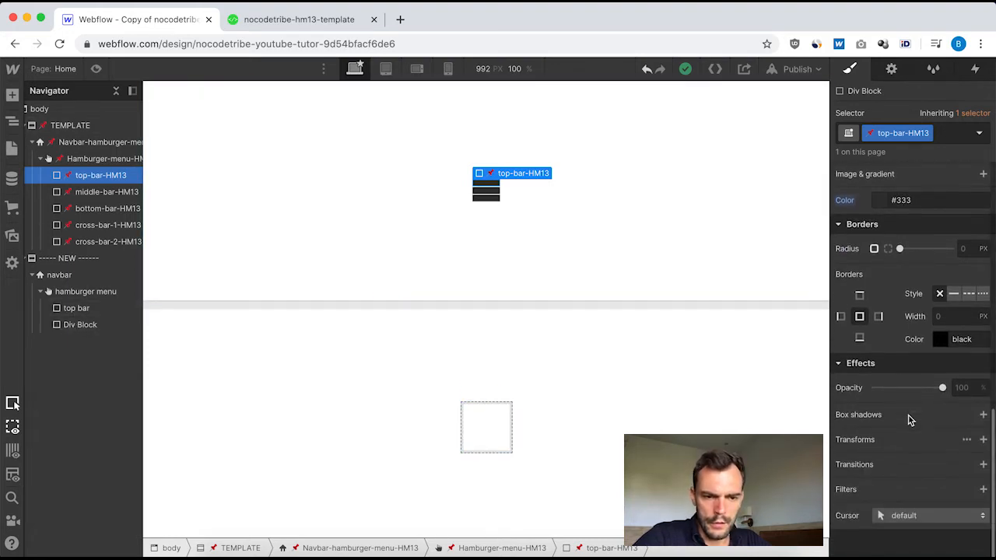
{"action": "scroll", "coordinate": [907, 415], "scroll_direction": "up", "scroll_amount": 6}
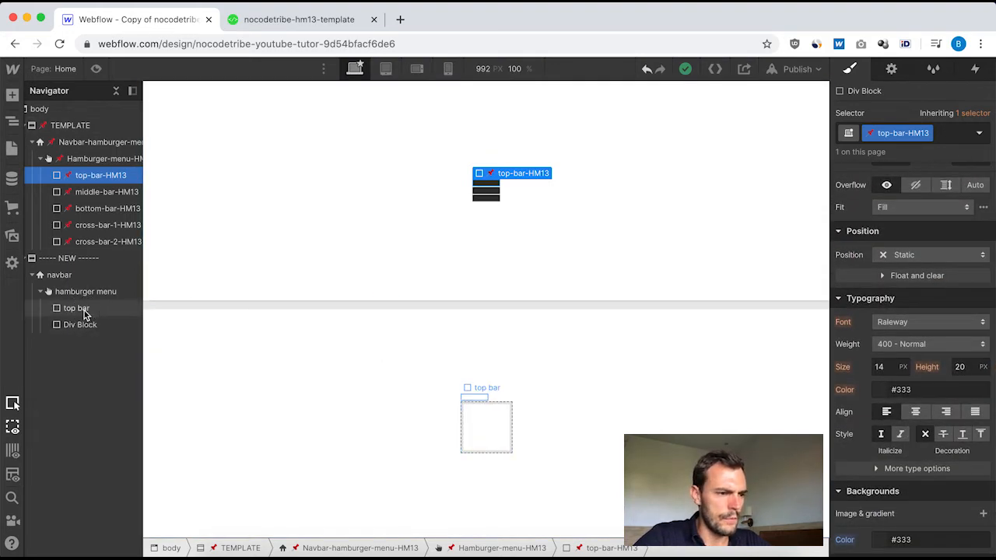
{"action": "left_click", "coordinate": [78, 308]}
{"action": "scroll", "coordinate": [926, 400], "scroll_direction": "down", "scroll_amount": 3}
{"action": "scroll", "coordinate": [918, 381], "scroll_direction": "down", "scroll_amount": 2}
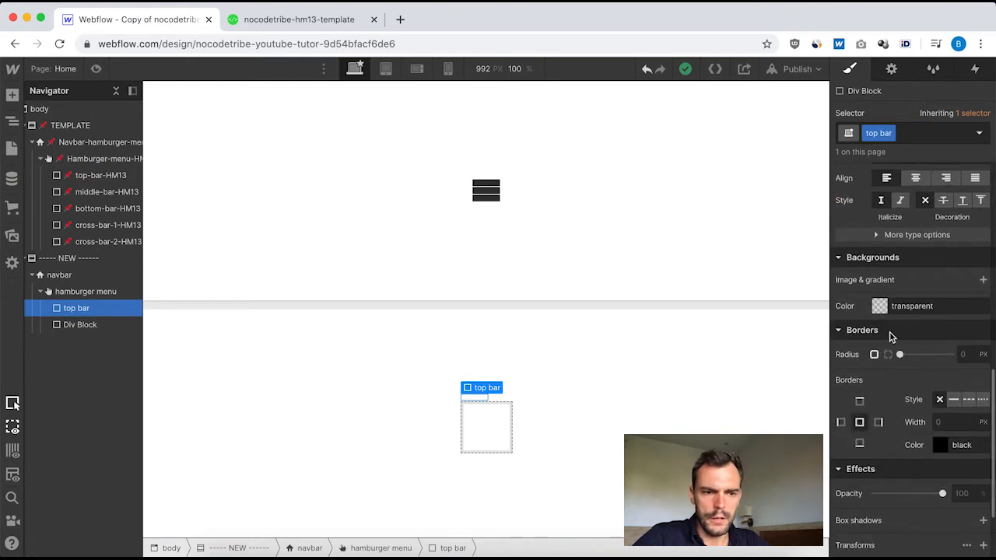
{"action": "left_click", "coordinate": [879, 307]}
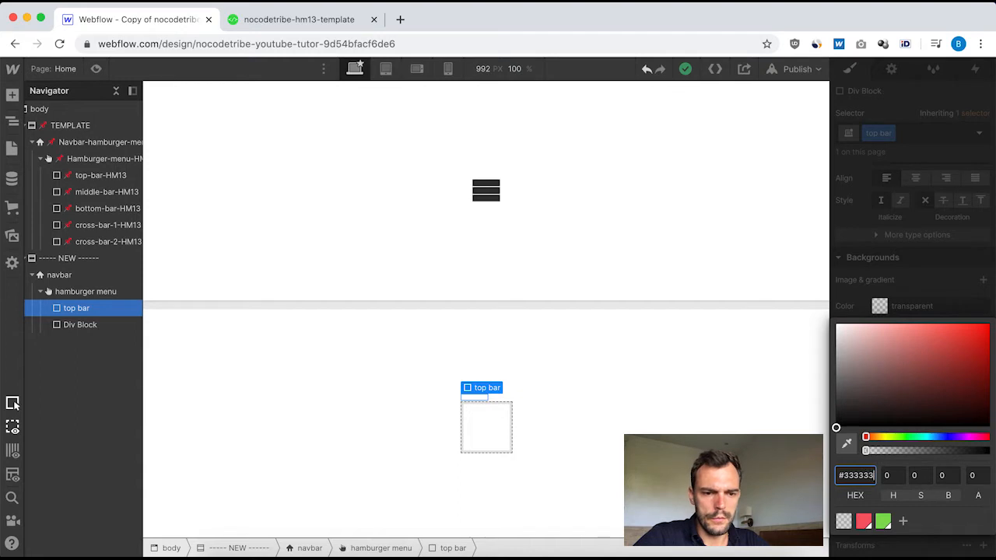
{"action": "type", "text": "#333333"}
{"action": "key", "text": "Return"}
{"action": "left_click", "coordinate": [884, 296]}
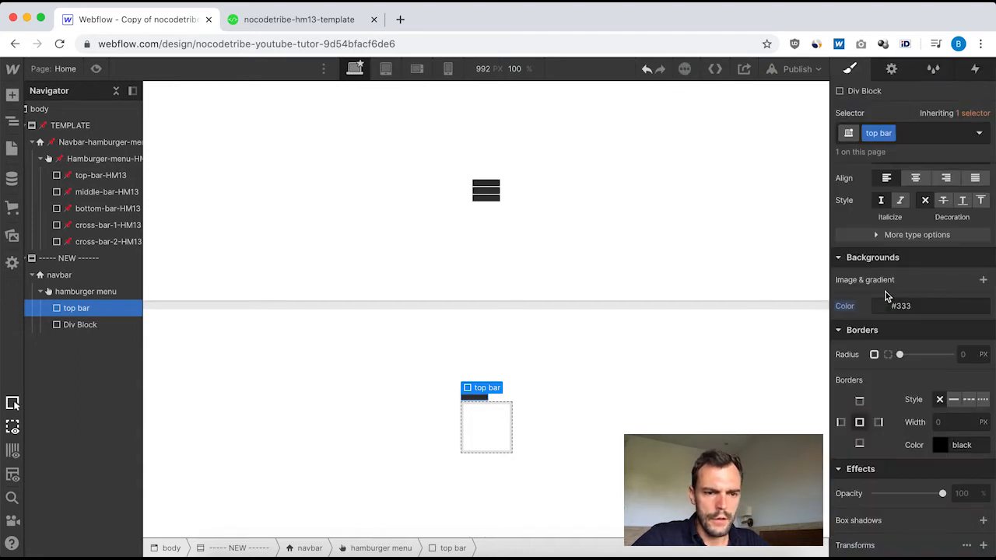
{"action": "scroll", "coordinate": [918, 388], "scroll_direction": "up", "scroll_amount": 10}
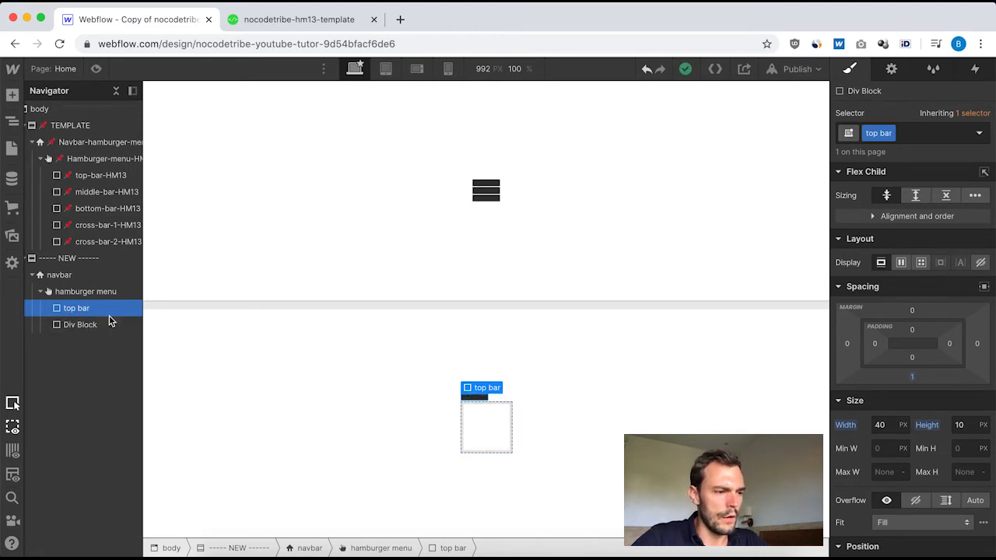
Duplicate the new top bar twice, and give the second bar a duplicate of its class named "middle bar".
{"action": "key", "text": "super+d"}
{"action": "key", "text": "super+d"}
{"action": "left_click", "coordinate": [70, 329]}
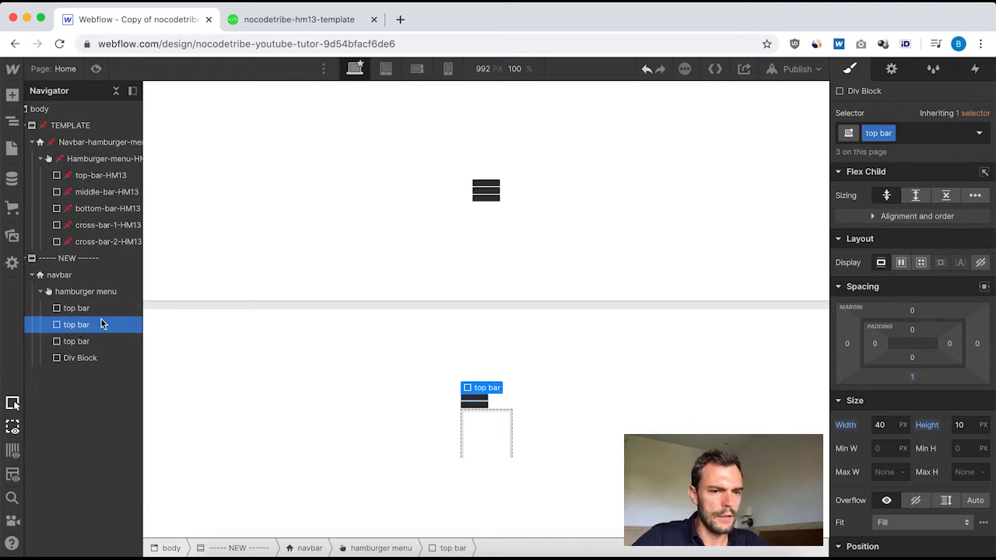
{"action": "left_click", "coordinate": [890, 133]}
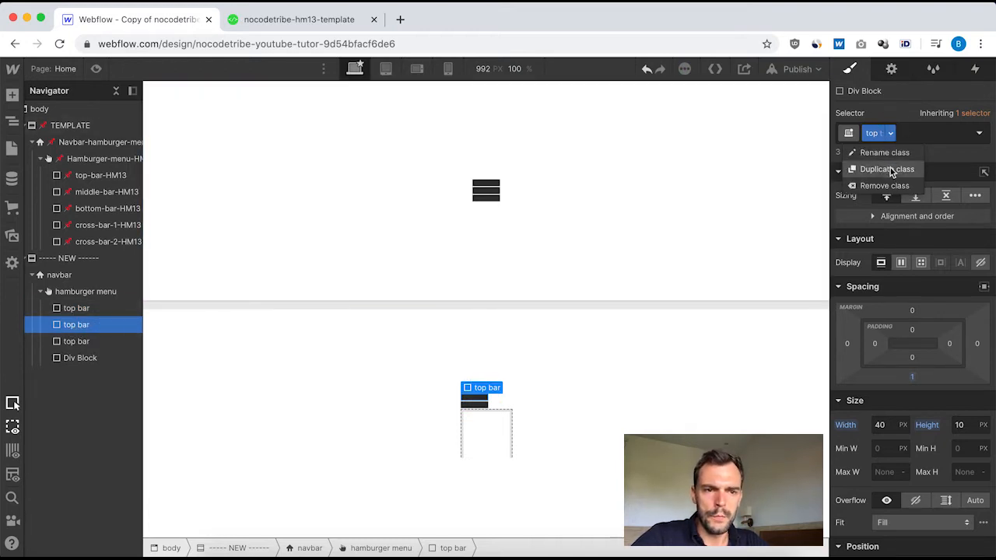
{"action": "left_click", "coordinate": [887, 169]}
{"action": "type", "text": "m"}
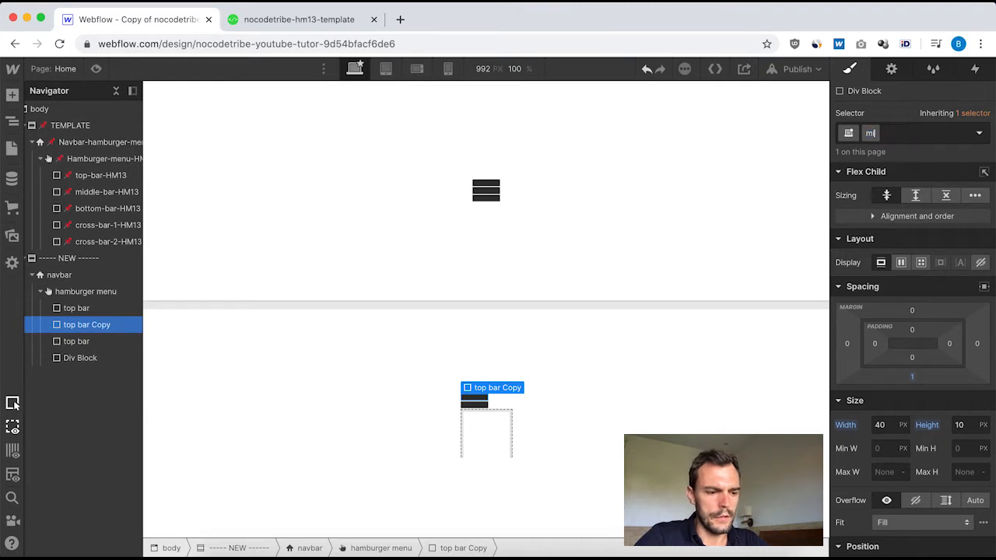
{"action": "type", "text": "iddle bar"}
{"action": "key", "text": "Return"}
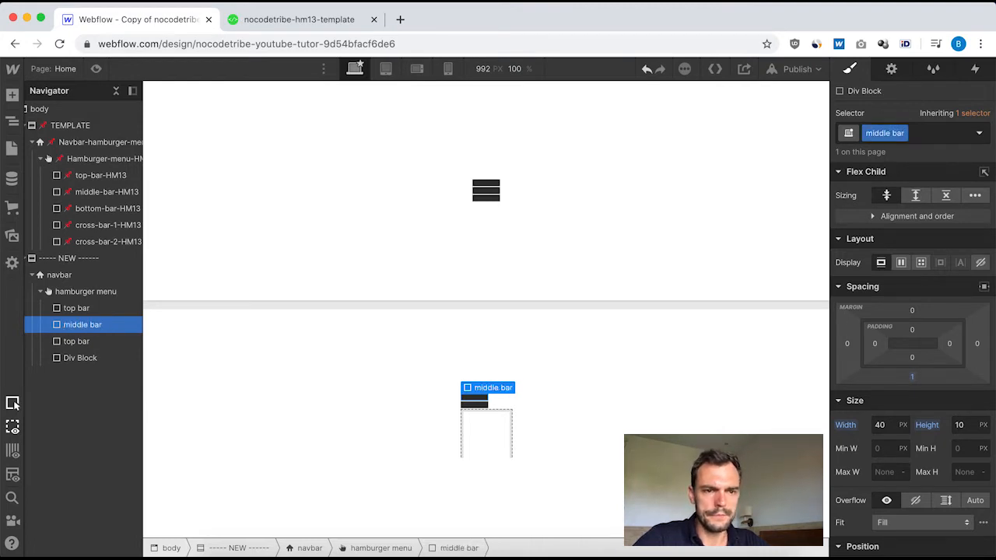
Duplicate the class of the third bar and name it "bottom bar".
{"action": "left_click", "coordinate": [75, 343]}
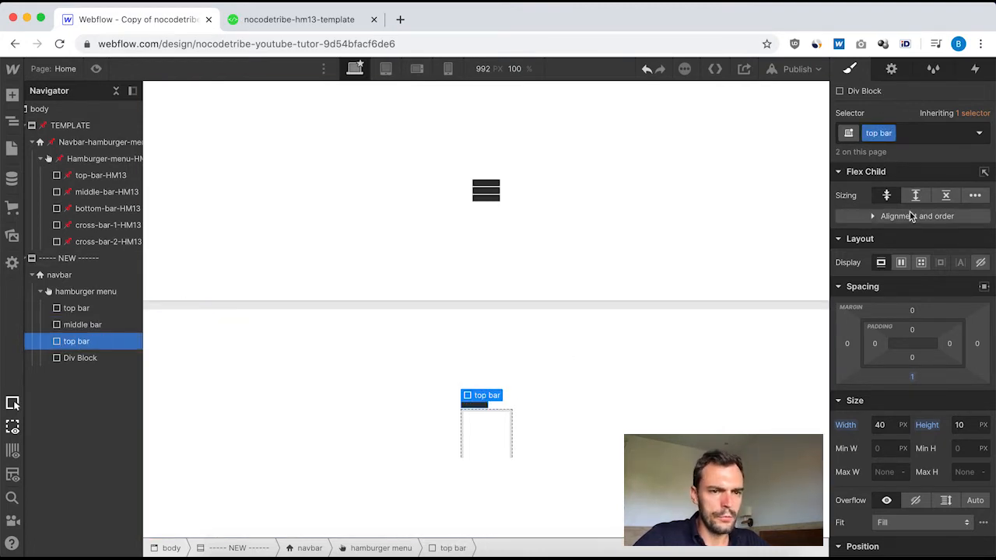
{"action": "left_click", "coordinate": [891, 134]}
{"action": "left_click", "coordinate": [887, 169]}
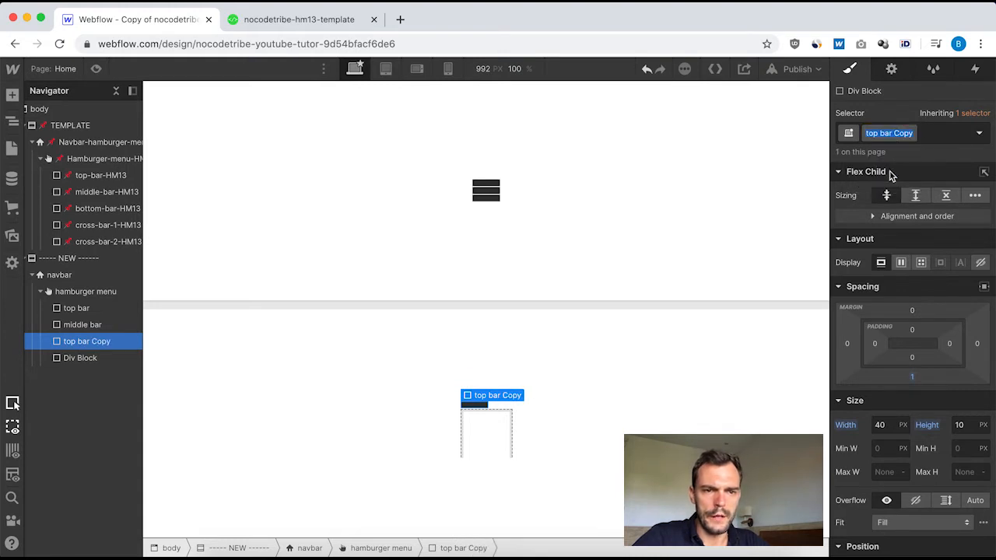
{"action": "type", "text": "bottom"}
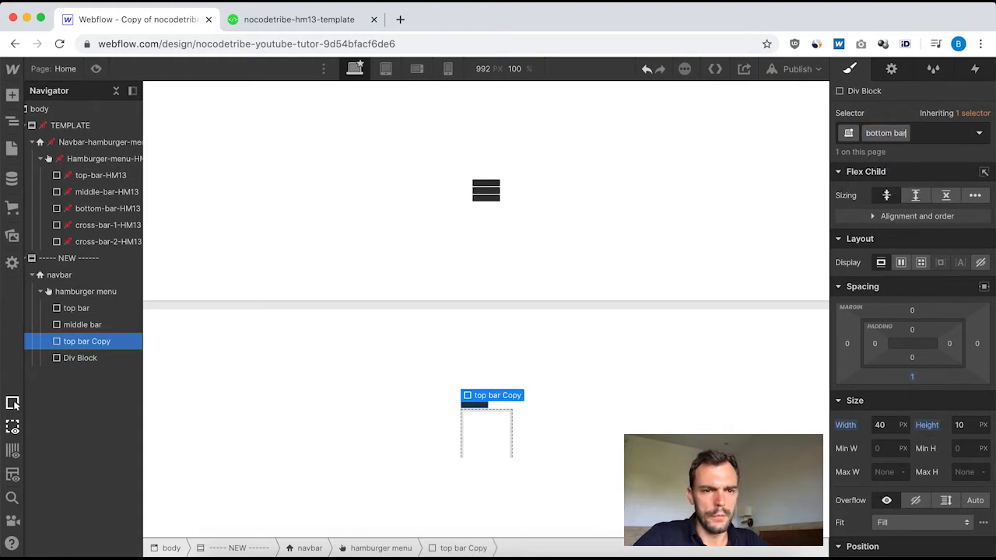
{"action": "type", "text": " bar"}
{"action": "key", "text": "Return"}
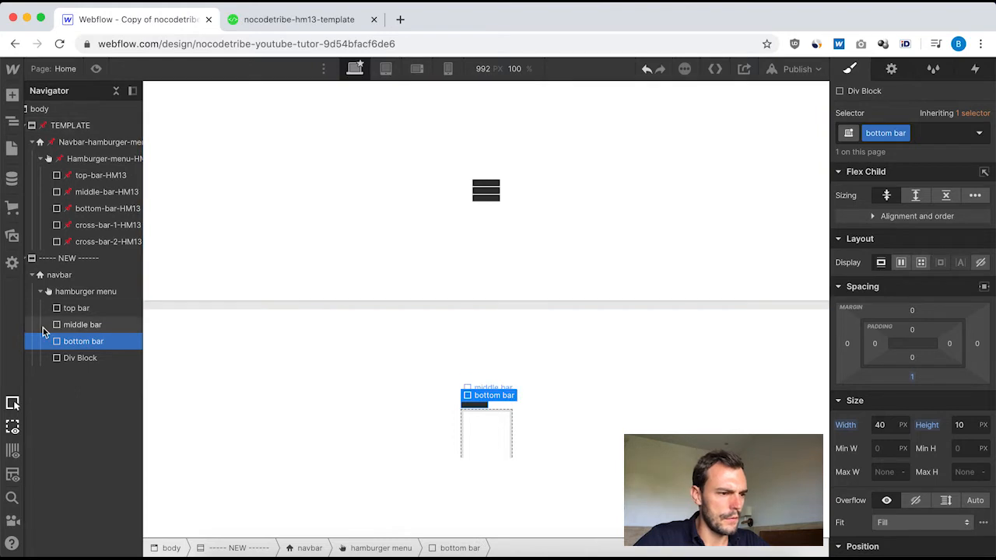
{"action": "left_click", "coordinate": [74, 325]}
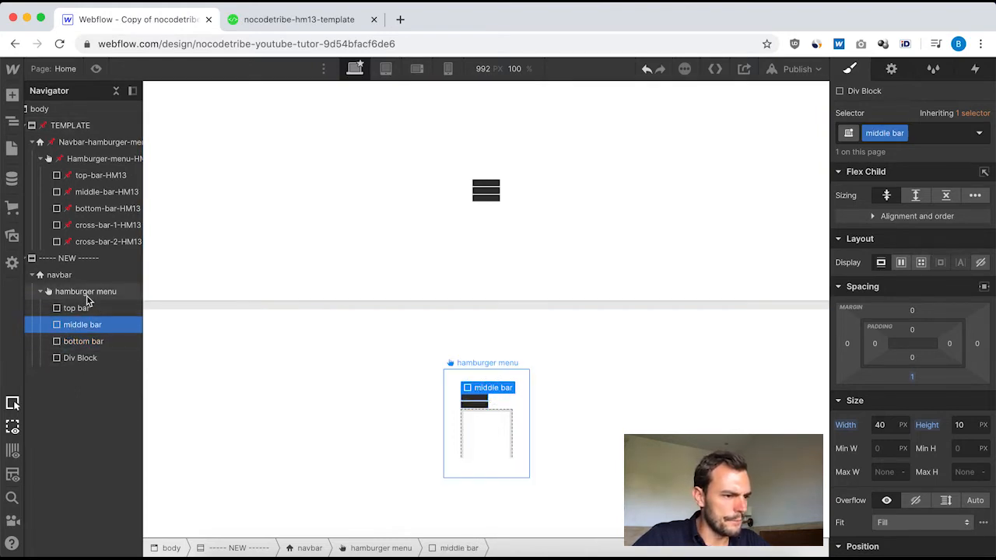
Review the template cross-bar-1's display, size and position settings, and create the class "cross bar 1" on the remaining Div Block.
{"action": "left_click", "coordinate": [78, 358]}
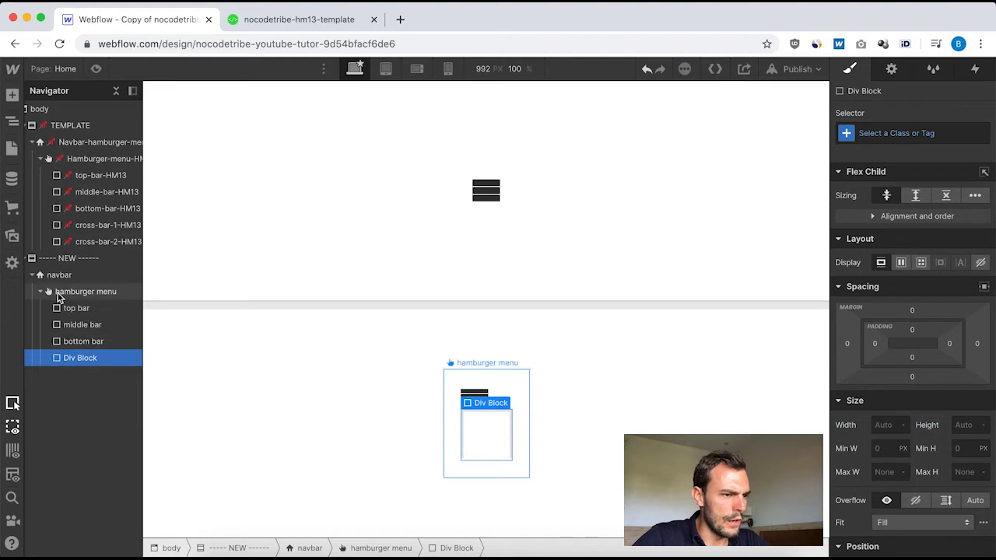
{"action": "left_click", "coordinate": [98, 225]}
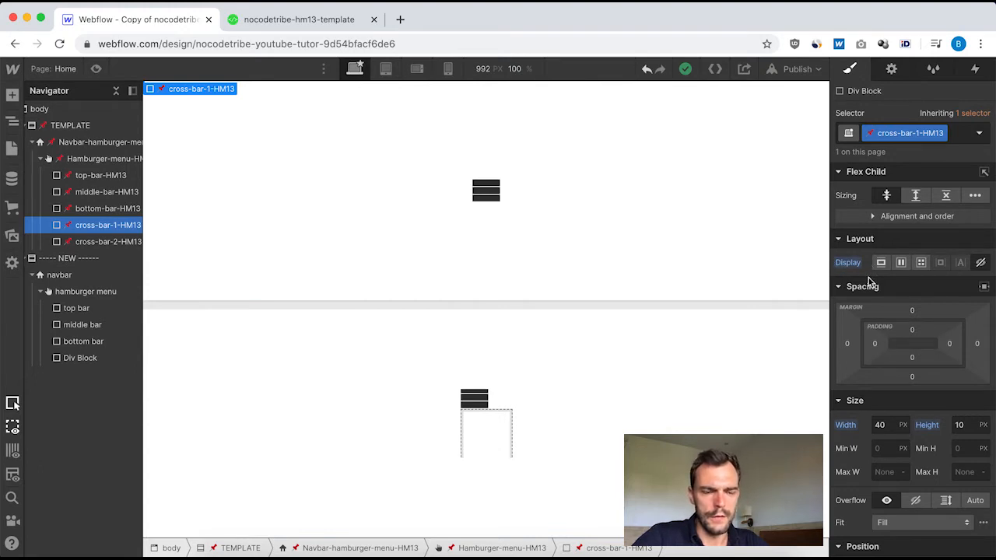
{"action": "scroll", "coordinate": [903, 392], "scroll_direction": "down", "scroll_amount": 2}
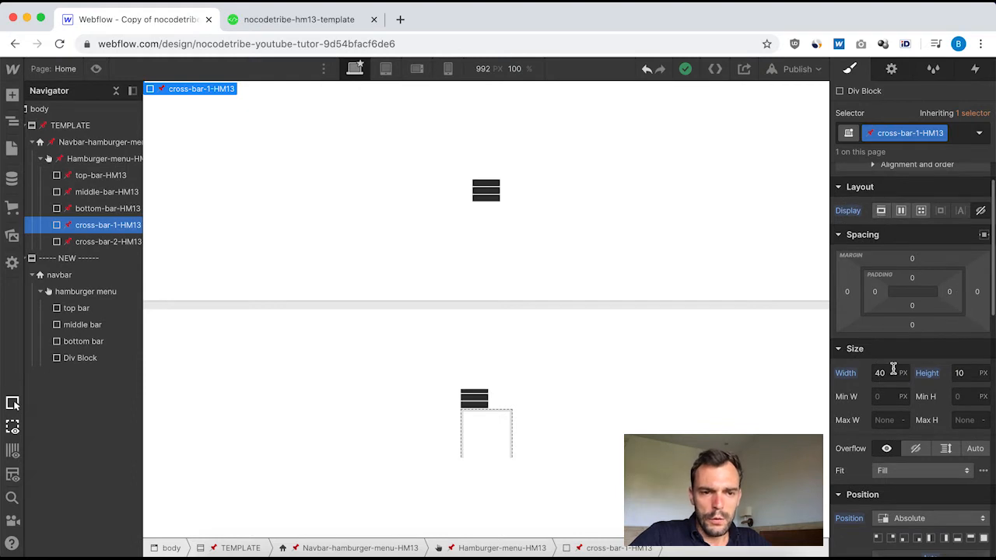
{"action": "scroll", "coordinate": [889, 366], "scroll_direction": "down", "scroll_amount": 3}
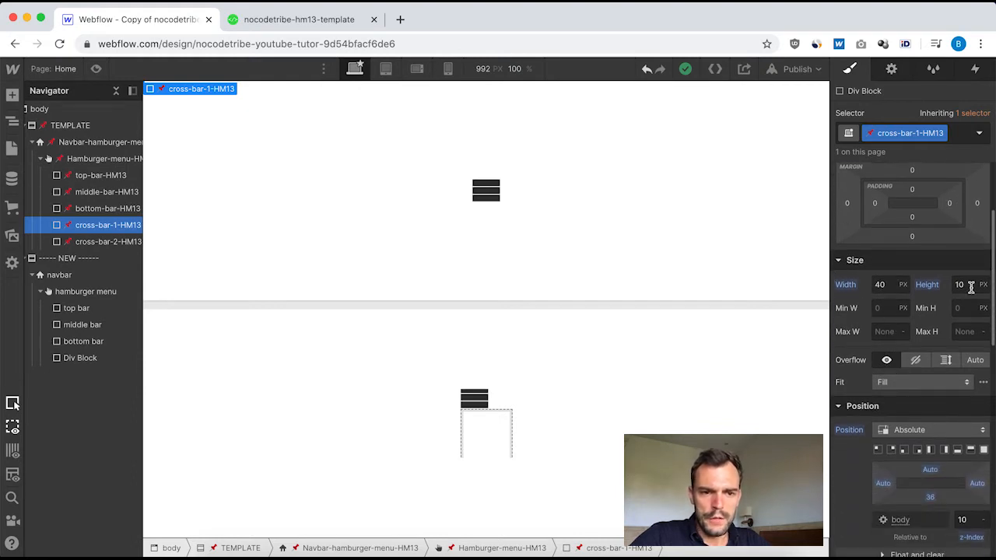
{"action": "scroll", "coordinate": [926, 350], "scroll_direction": "down", "scroll_amount": 3}
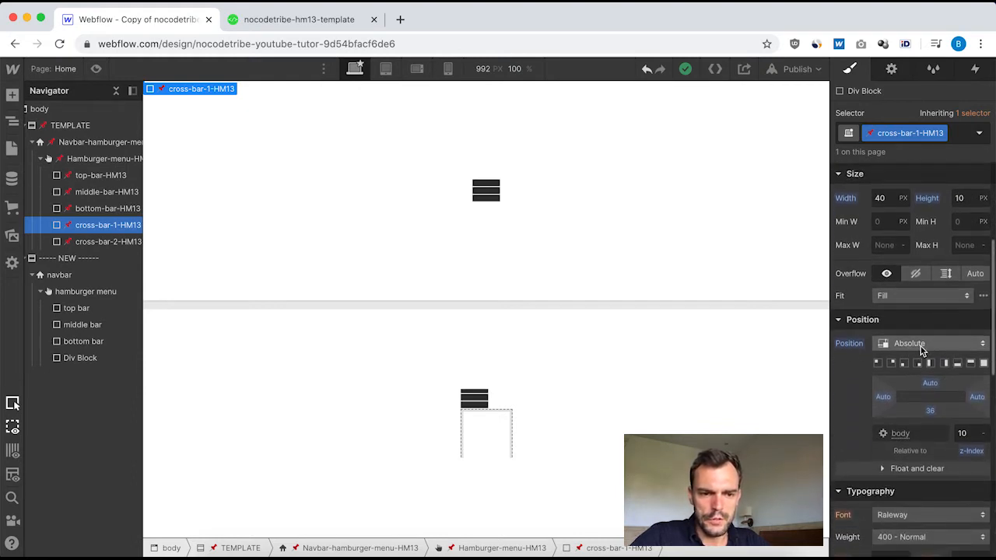
{"action": "left_click", "coordinate": [80, 357]}
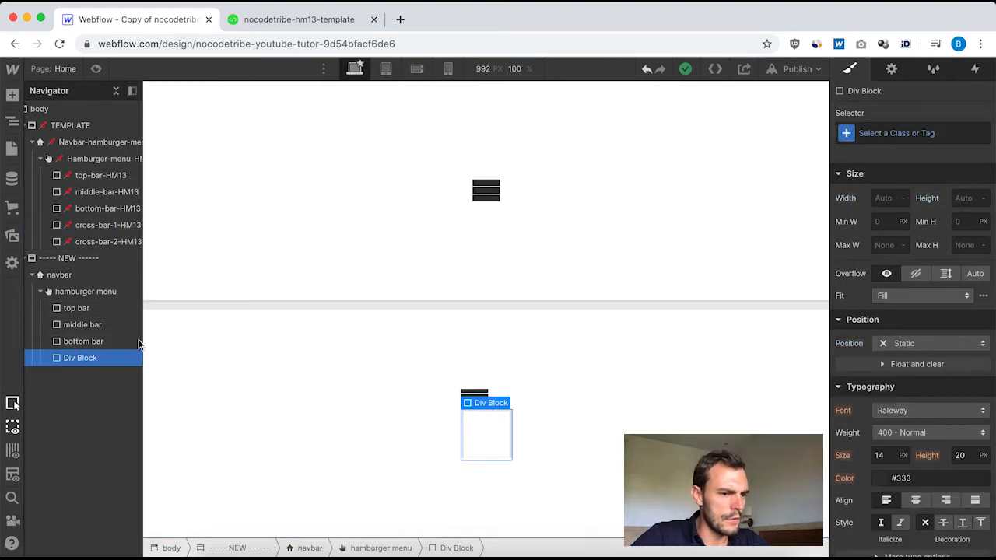
{"action": "left_click", "coordinate": [884, 133]}
{"action": "type", "text": "c"}
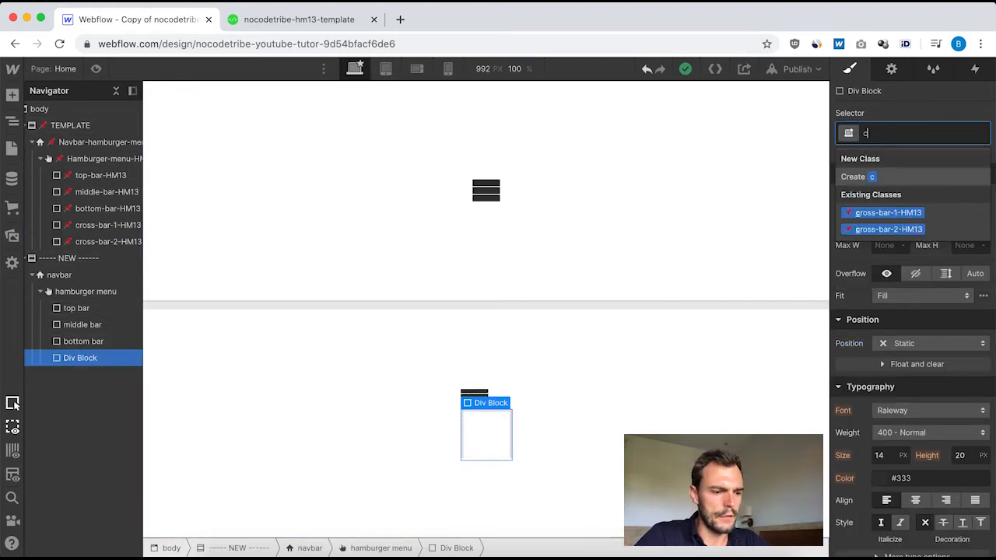
{"action": "type", "text": "ross"}
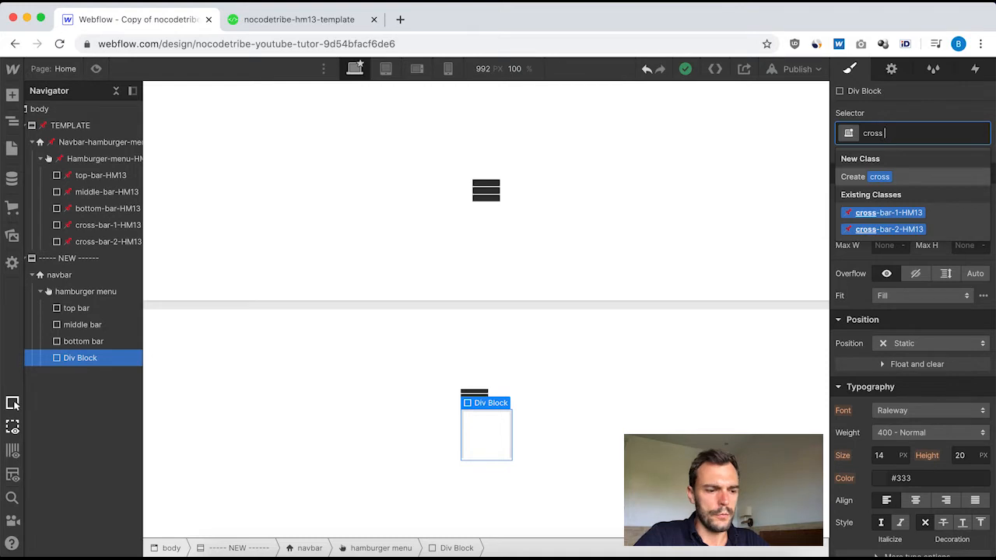
{"action": "type", "text": " bar 1"}
{"action": "key", "text": "Return"}
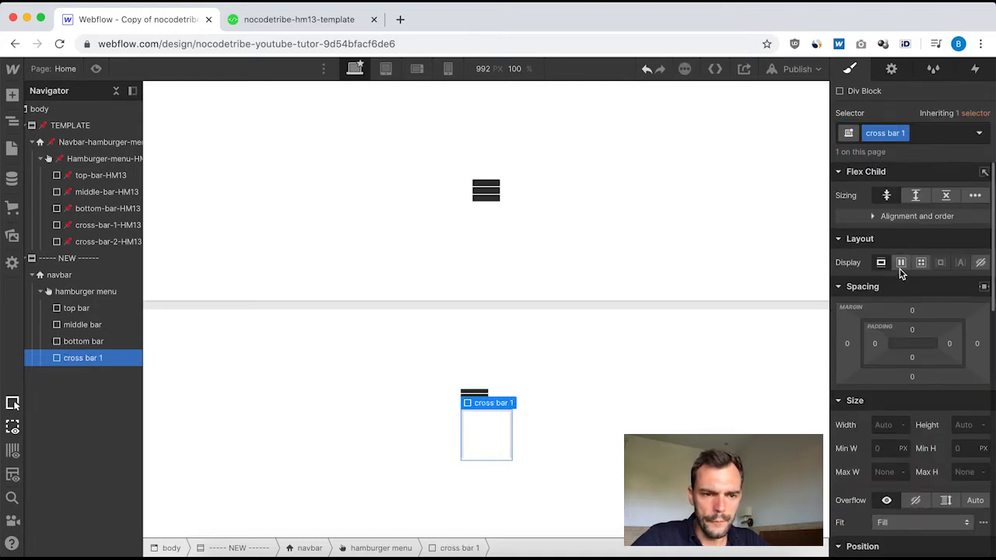
Check the template cross-bar-1's size, and set the new cross bar 1 to 40 px wide and 10 px high.
{"action": "left_click", "coordinate": [99, 225]}
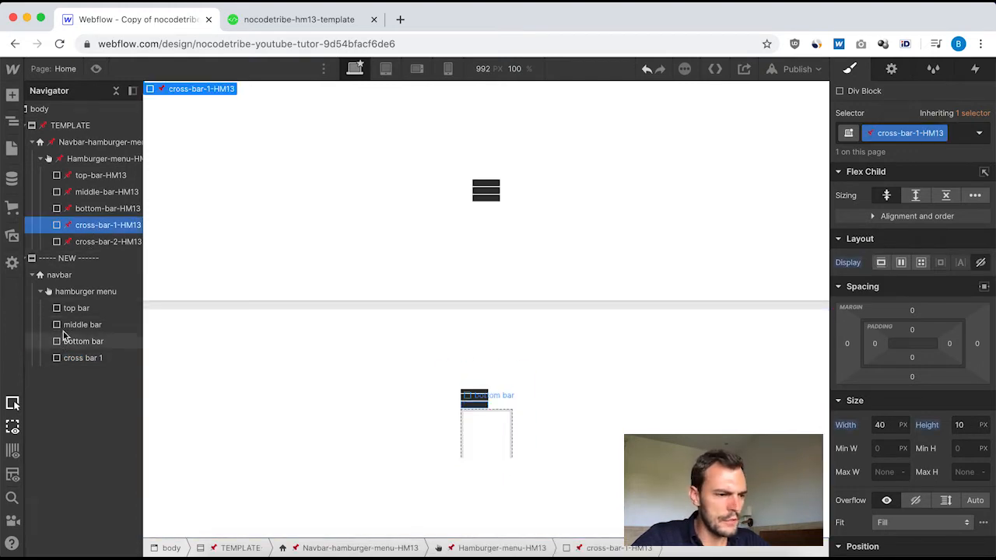
{"action": "left_click", "coordinate": [82, 358]}
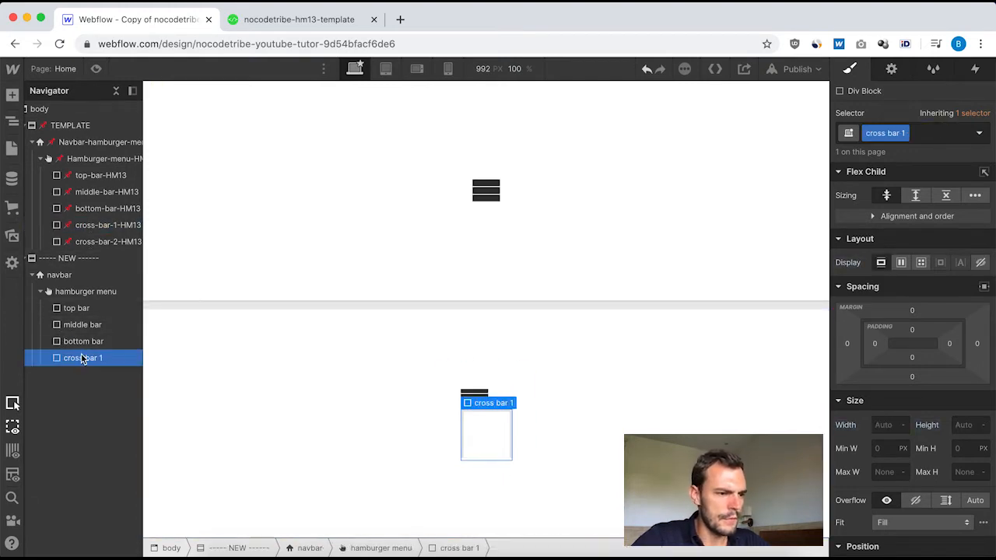
{"action": "left_click", "coordinate": [891, 424]}
{"action": "type", "text": "40"}
{"action": "left_click", "coordinate": [967, 425]}
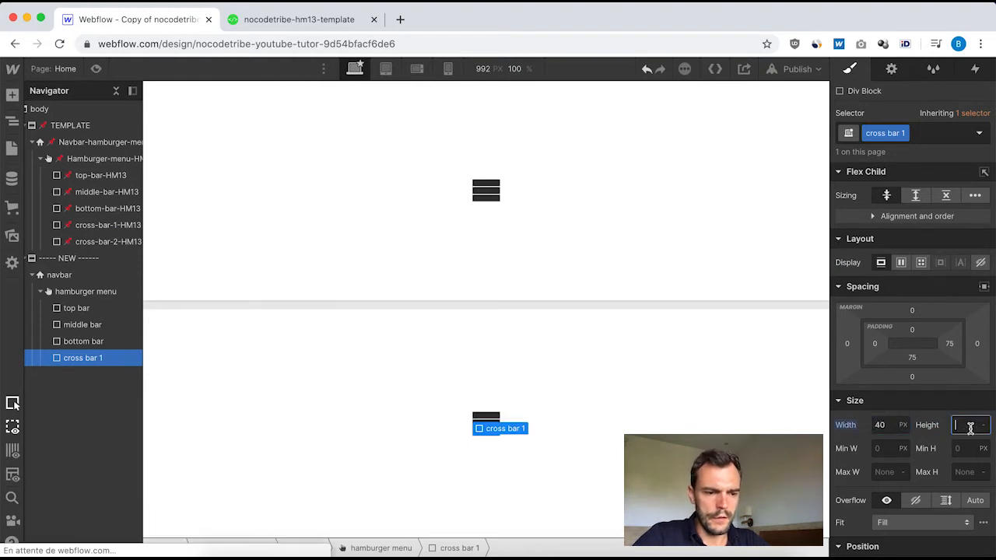
{"action": "type", "text": "10"}
Set cross bar 1's position to Absolute with a bottom offset of 36 and a z-index of 10, as in the template.
{"action": "scroll", "coordinate": [961, 359], "scroll_direction": "down", "scroll_amount": 5}
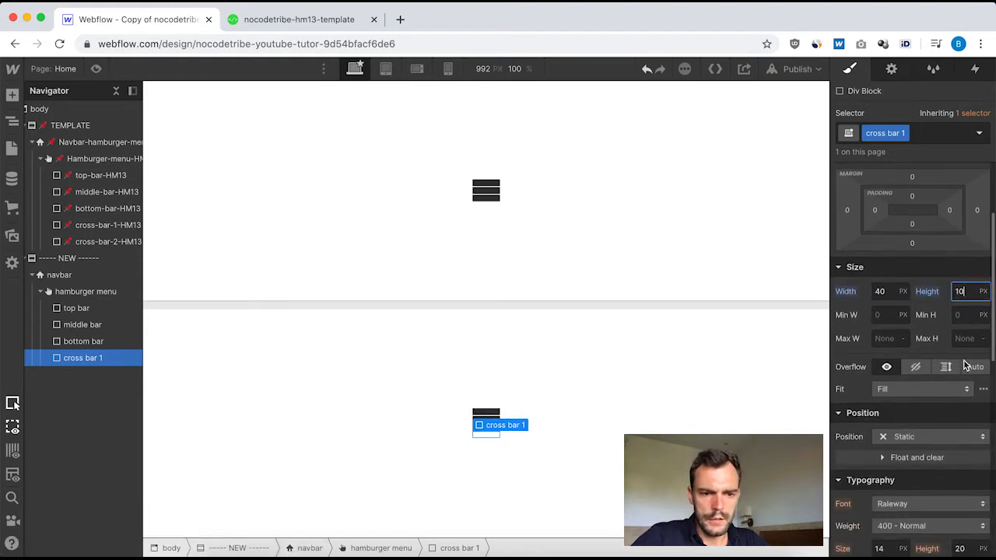
{"action": "left_click", "coordinate": [946, 346]}
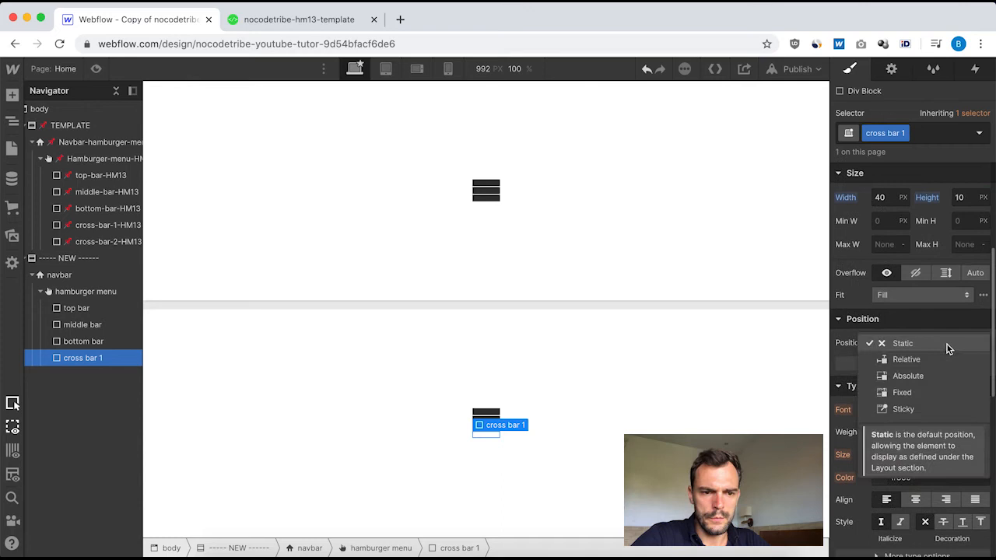
{"action": "left_click", "coordinate": [908, 376]}
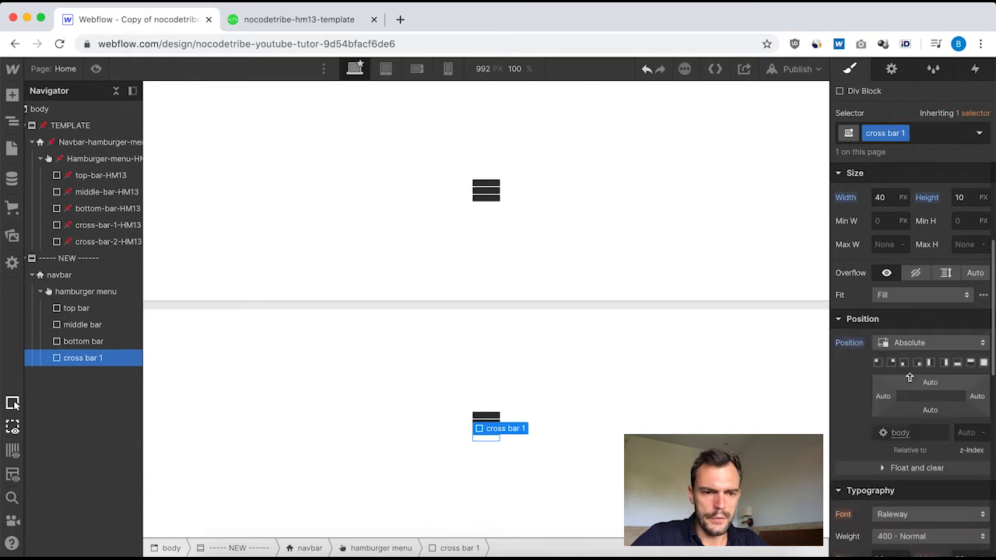
{"action": "left_click", "coordinate": [102, 225]}
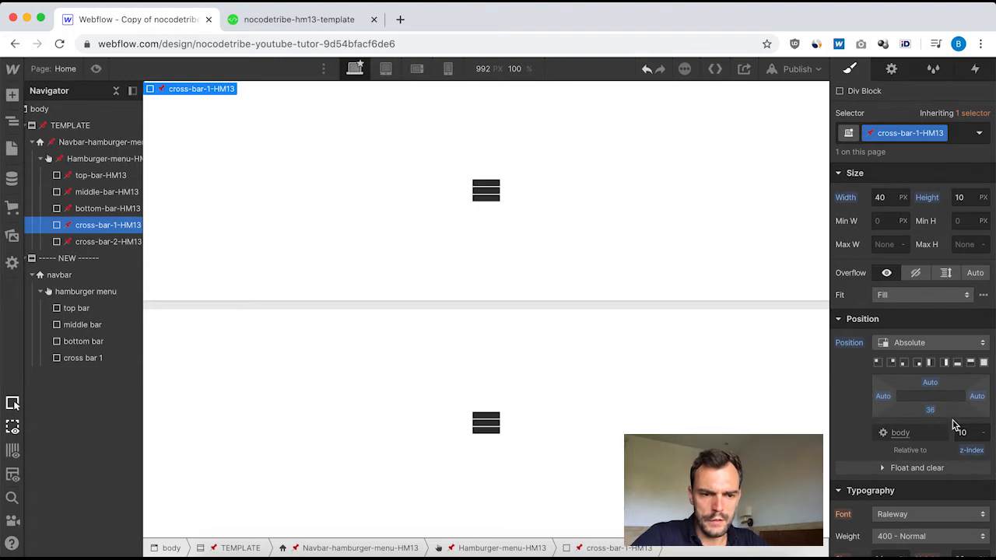
{"action": "left_click", "coordinate": [78, 357]}
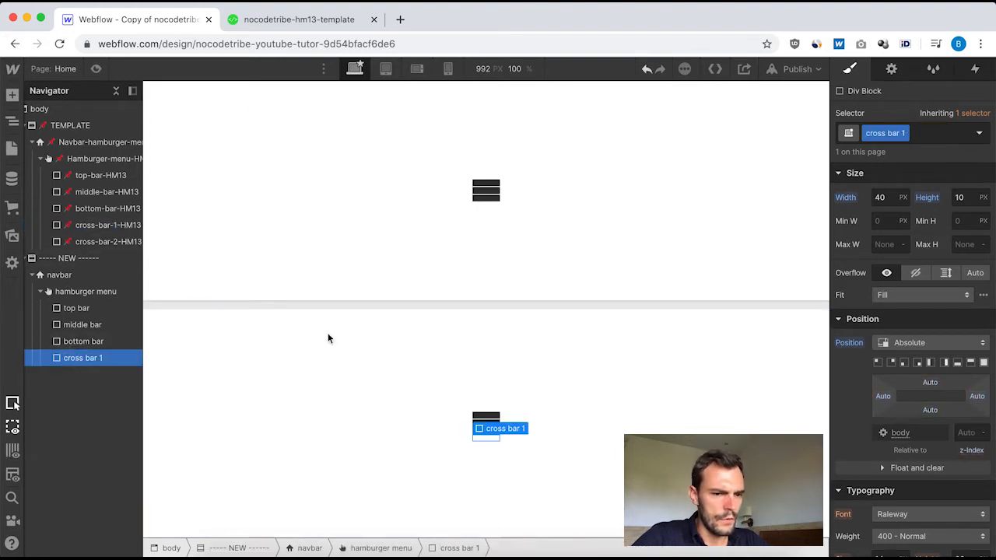
{"action": "left_click", "coordinate": [930, 410]}
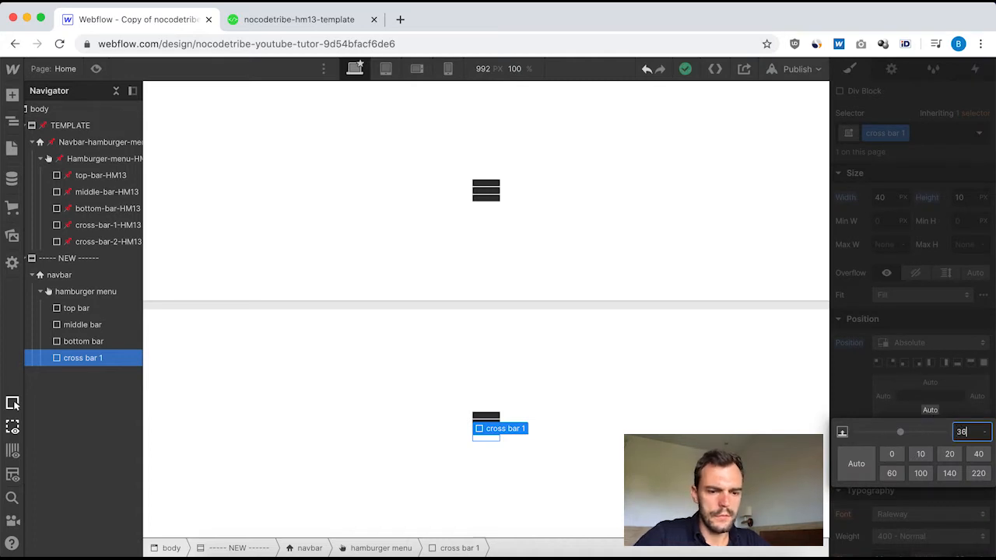
{"action": "key", "text": "Return"}
{"action": "left_click", "coordinate": [966, 433]}
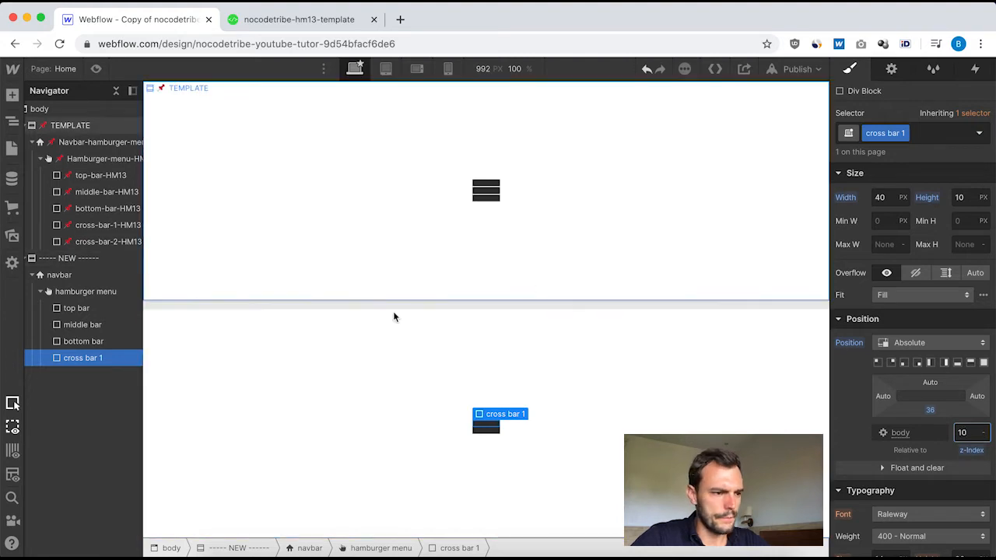
Check the template cross-bar-1's remaining styles, and set the new cross bar 1's background color to #333333.
{"action": "left_click", "coordinate": [104, 228]}
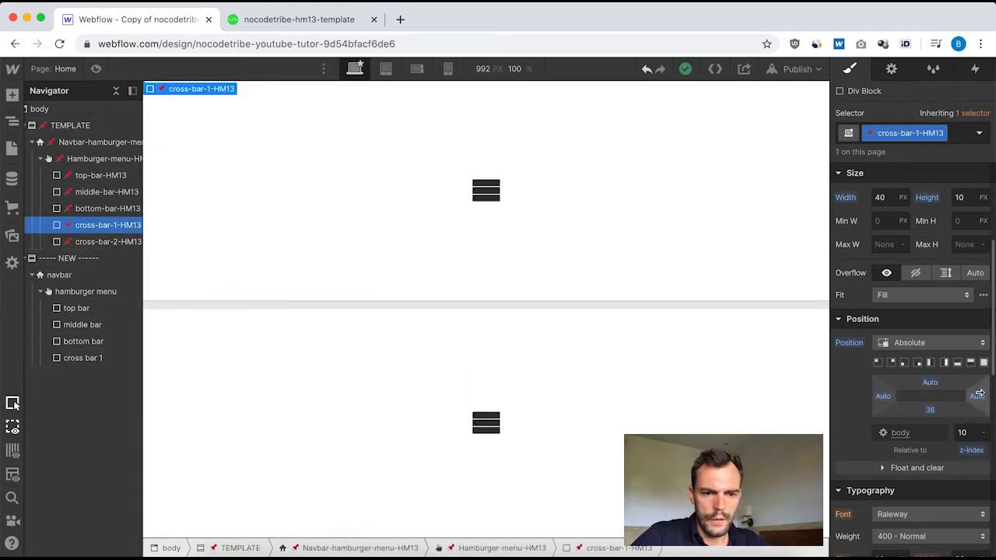
{"action": "scroll", "coordinate": [952, 451], "scroll_direction": "down", "scroll_amount": 10}
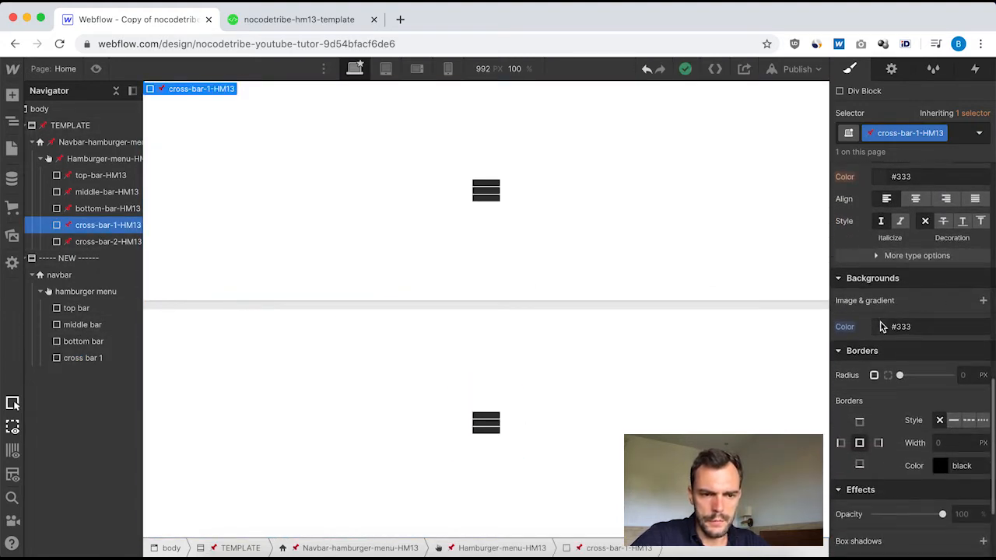
{"action": "scroll", "coordinate": [905, 341], "scroll_direction": "down", "scroll_amount": 4}
{"action": "scroll", "coordinate": [905, 345], "scroll_direction": "up", "scroll_amount": 3}
{"action": "scroll", "coordinate": [906, 345], "scroll_direction": "up", "scroll_amount": 2}
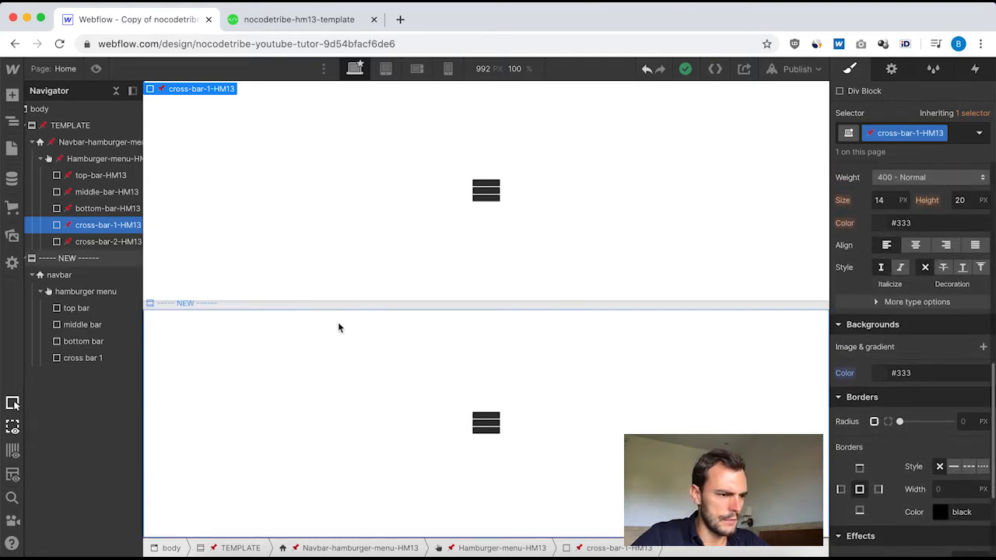
{"action": "left_click", "coordinate": [89, 359]}
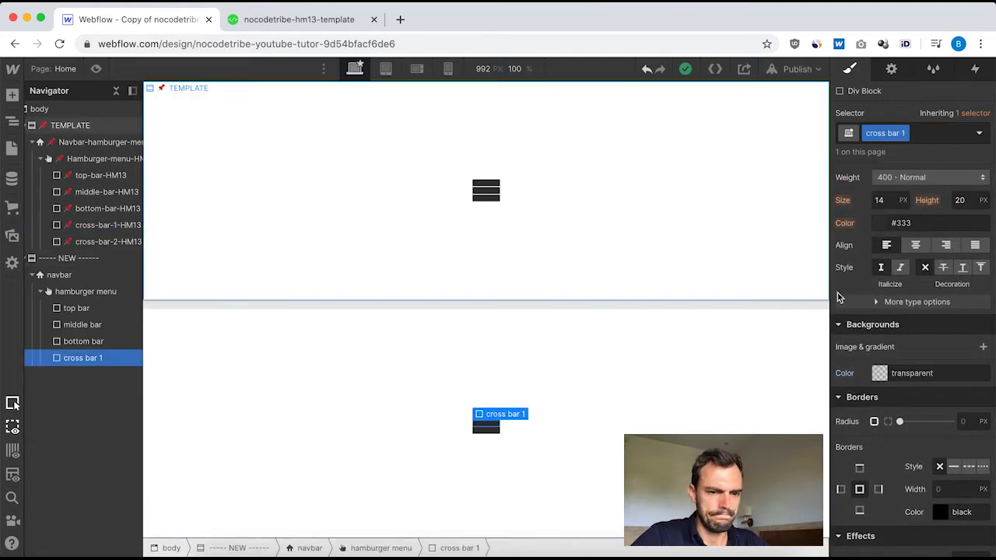
{"action": "left_click", "coordinate": [880, 373]}
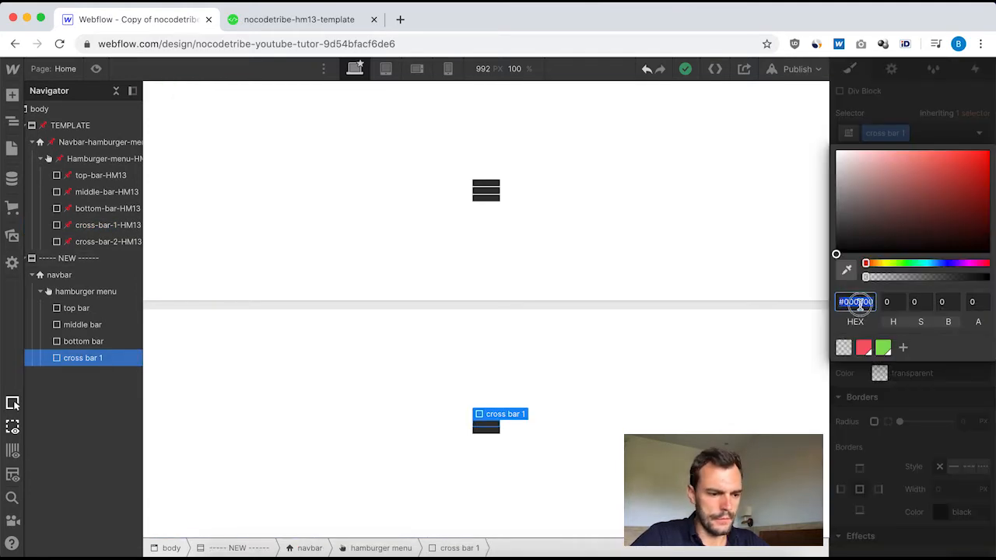
{"action": "type", "text": "333333"}
{"action": "key", "text": "Return"}
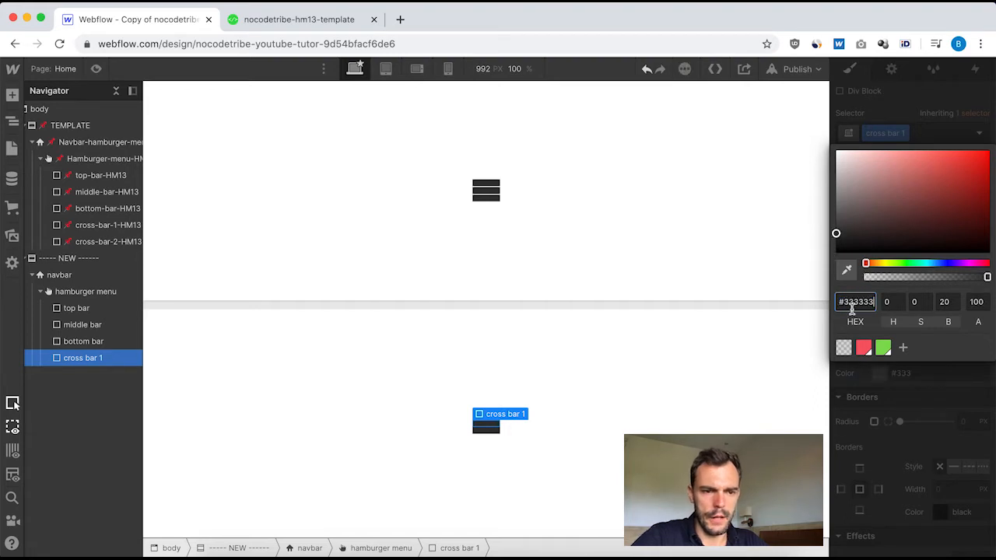
{"action": "left_click", "coordinate": [885, 414]}
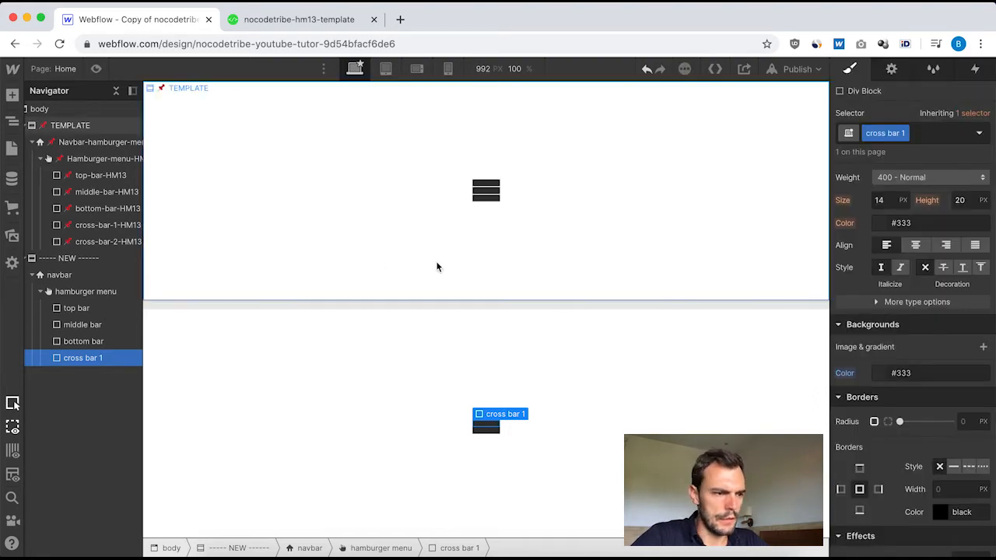
Review the template cross-bar-2's display, size and position settings, and duplicate the new cross bar 1.
{"action": "left_click", "coordinate": [97, 242]}
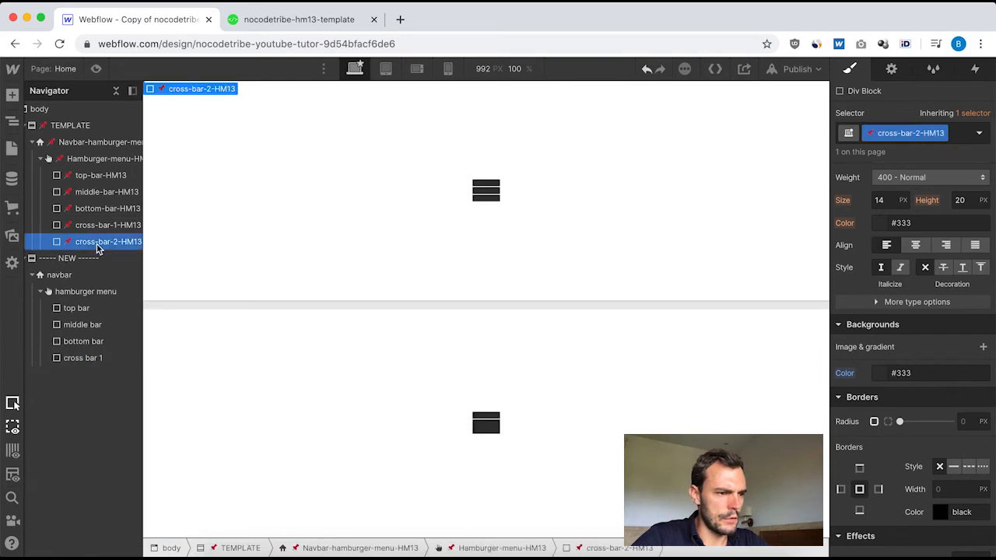
{"action": "scroll", "coordinate": [926, 282], "scroll_direction": "up", "scroll_amount": 5}
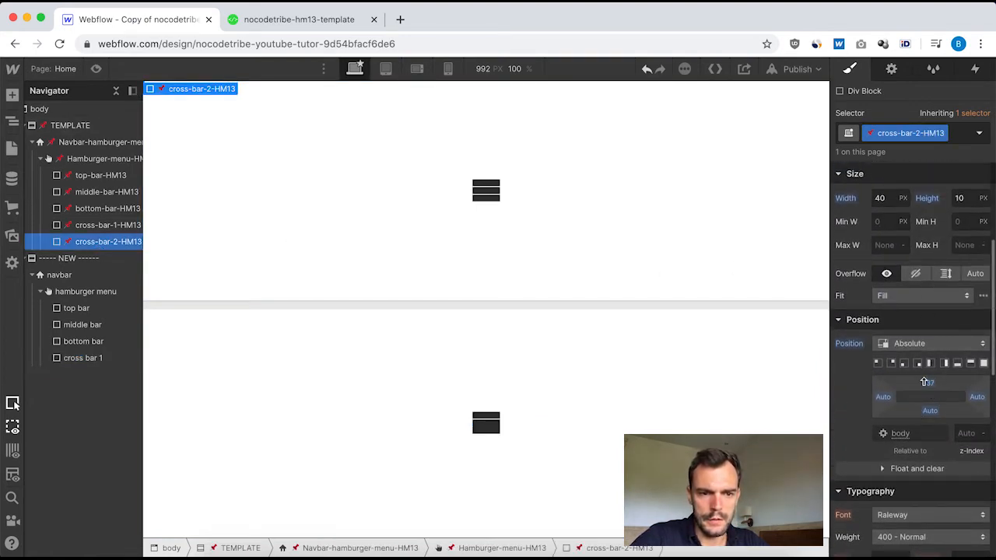
{"action": "scroll", "coordinate": [925, 304], "scroll_direction": "up", "scroll_amount": 3}
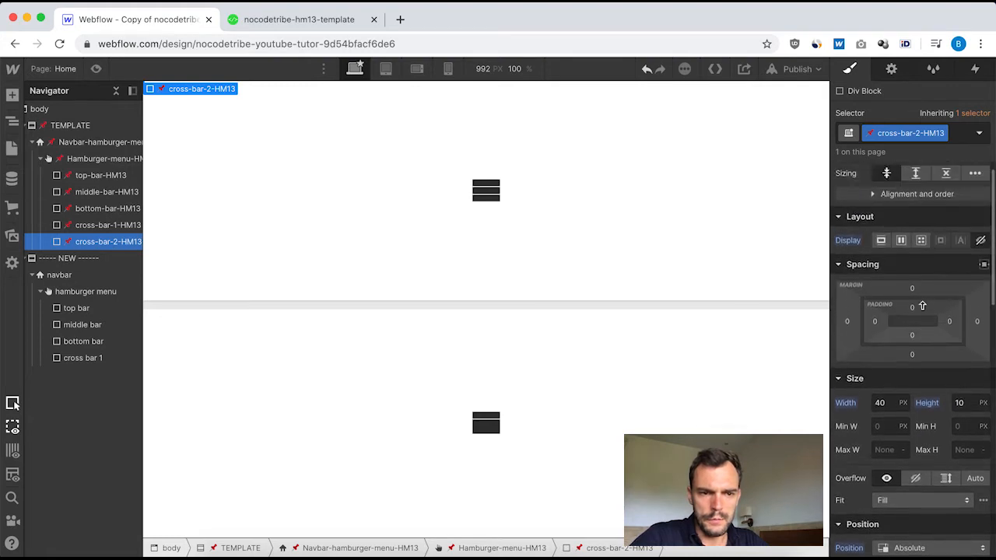
{"action": "scroll", "coordinate": [902, 395], "scroll_direction": "down", "scroll_amount": 10}
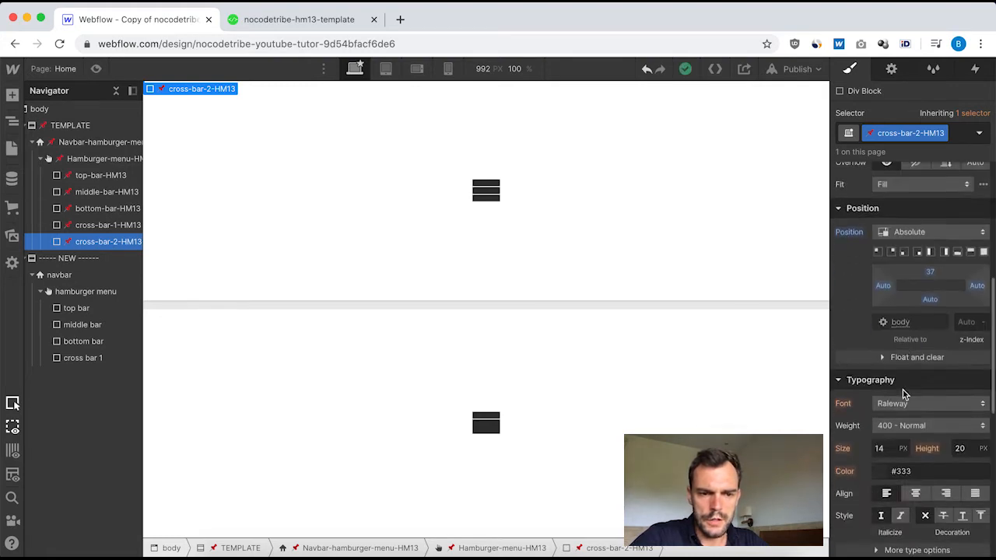
{"action": "scroll", "coordinate": [902, 395], "scroll_direction": "up", "scroll_amount": 8}
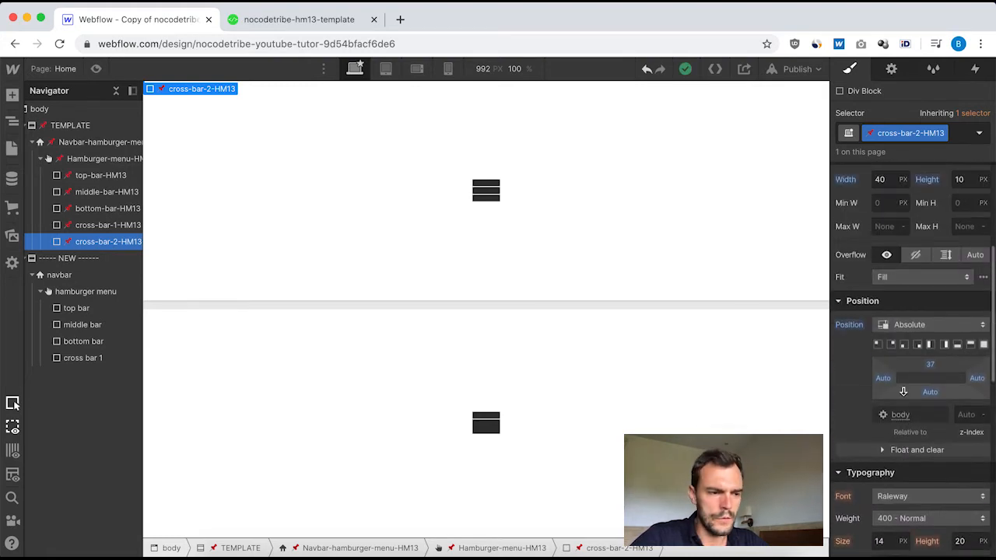
{"action": "left_click", "coordinate": [85, 360]}
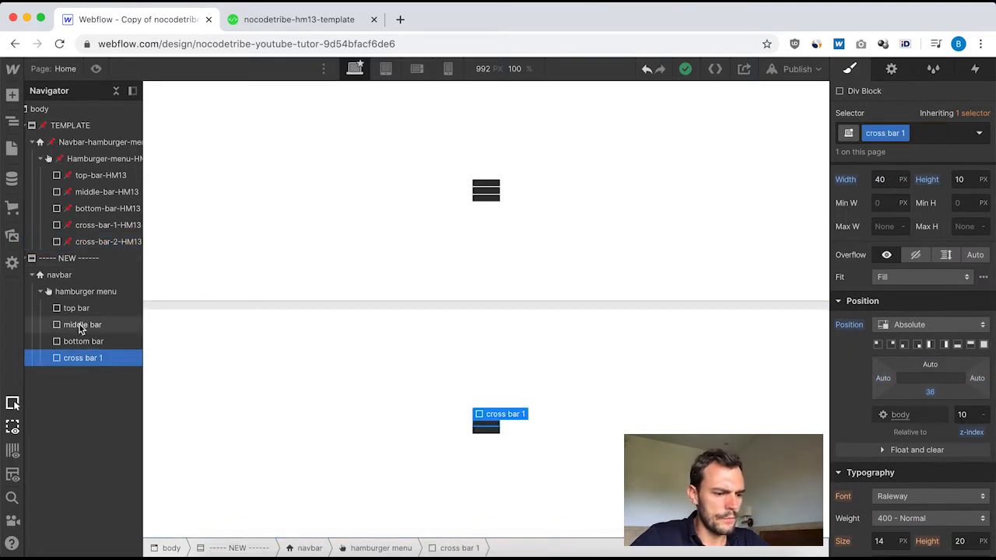
{"action": "key", "text": "super+d"}
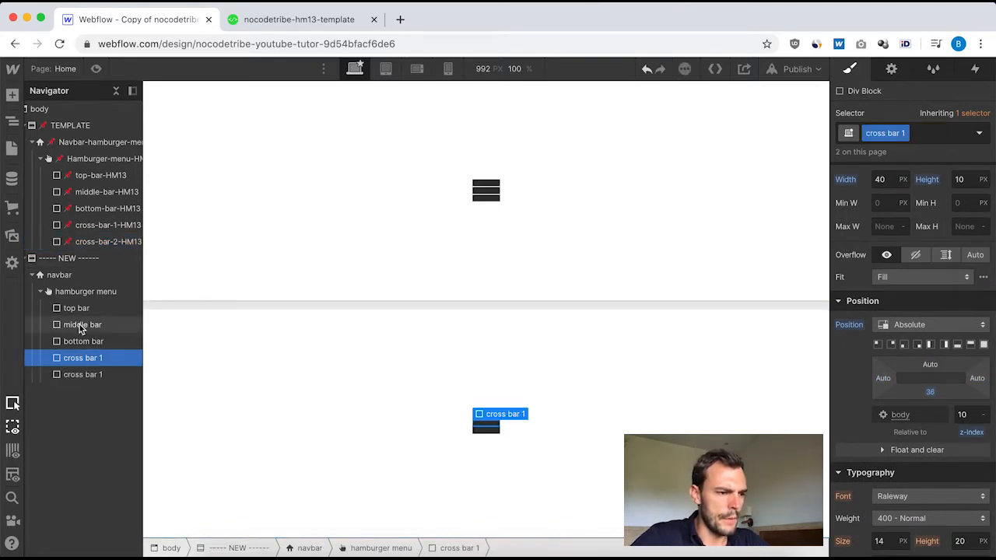
Duplicate the class of the copied cross bar and name it "cross bar 2".
{"action": "left_click", "coordinate": [76, 377]}
{"action": "left_click", "coordinate": [902, 133]}
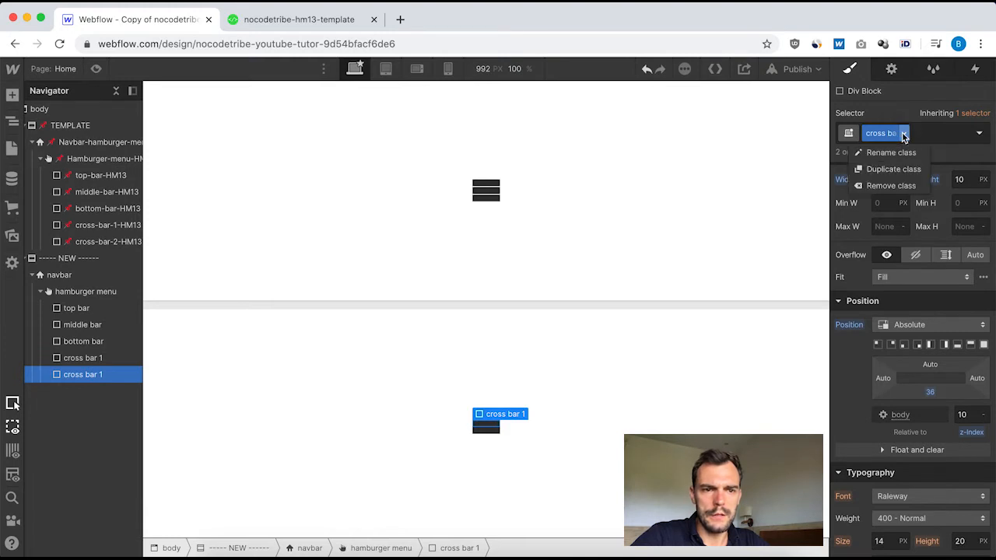
{"action": "left_click", "coordinate": [893, 169]}
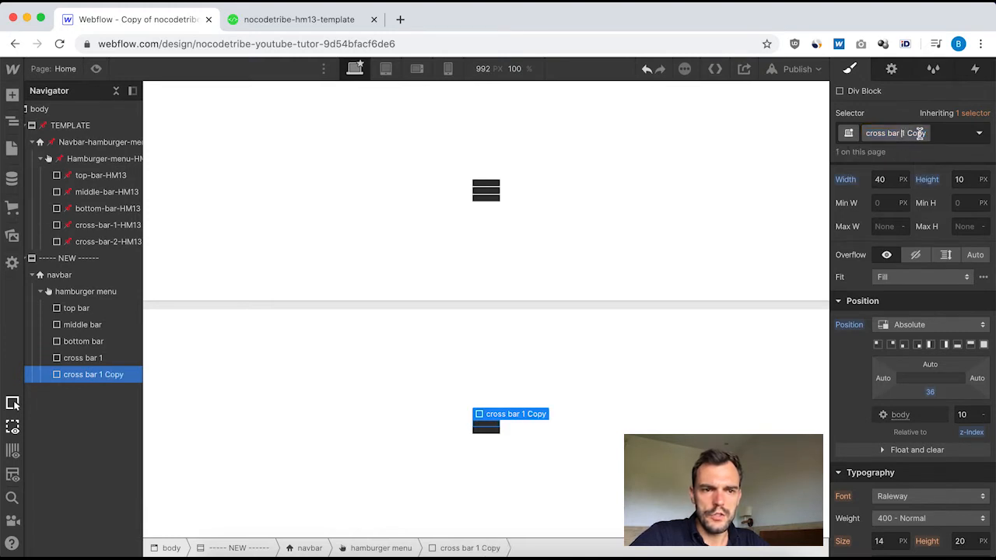
{"action": "left_click_drag", "start_coordinate": [918, 133], "coordinate": [923, 133]}
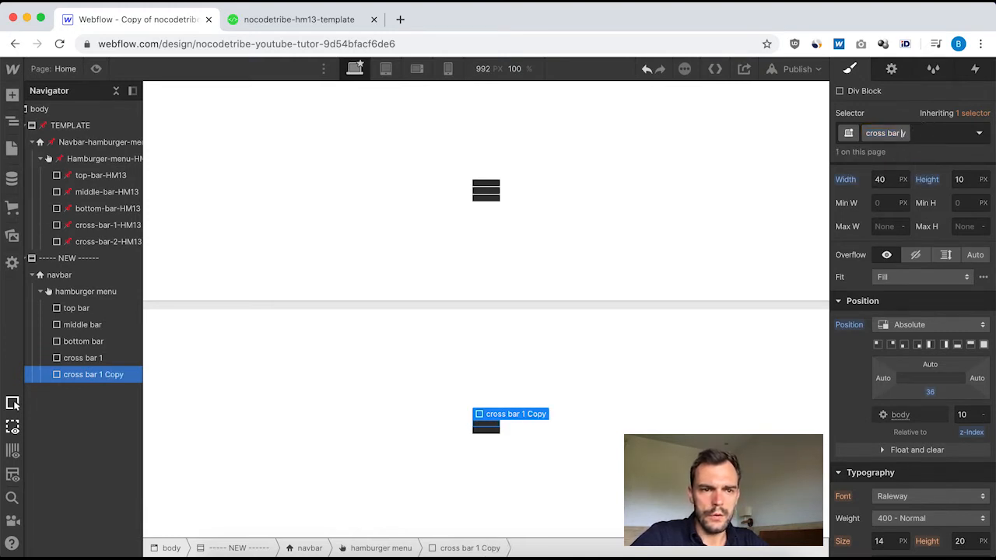
{"action": "type", "text": "2"}
{"action": "key", "text": "Return"}
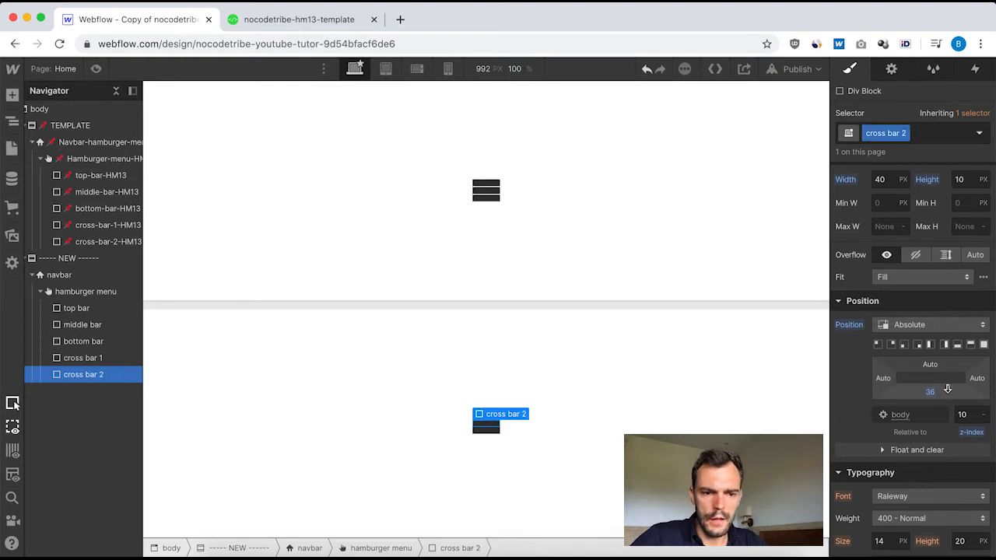
Reset cross bar 2's bottom offset to its initial Auto value.
{"action": "scroll", "coordinate": [894, 389], "scroll_direction": "down", "scroll_amount": 5}
{"action": "scroll", "coordinate": [934, 389], "scroll_direction": "up", "scroll_amount": 7}
{"action": "scroll", "coordinate": [946, 388], "scroll_direction": "up", "scroll_amount": 2}
{"action": "scroll", "coordinate": [948, 391], "scroll_direction": "down", "scroll_amount": 5}
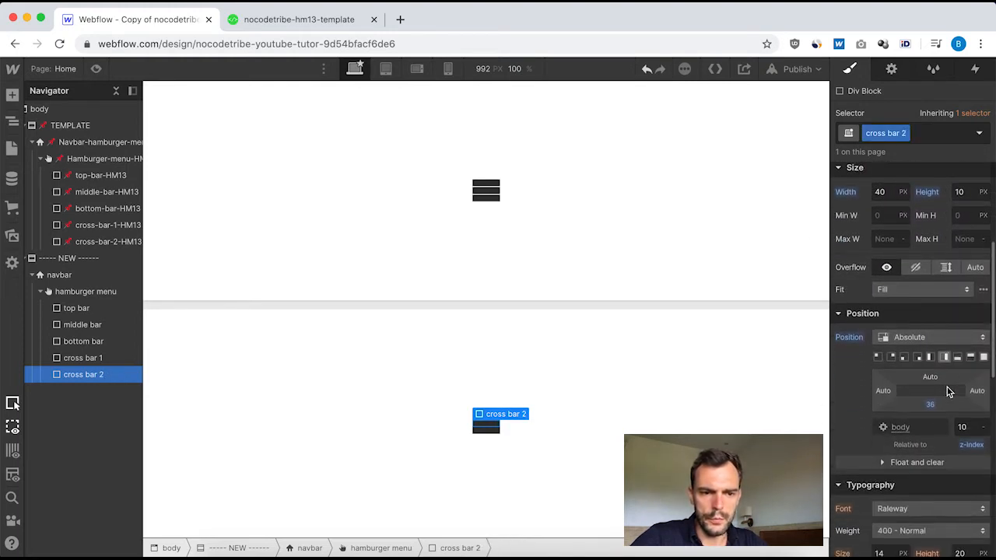
{"action": "left_click", "coordinate": [932, 405]}
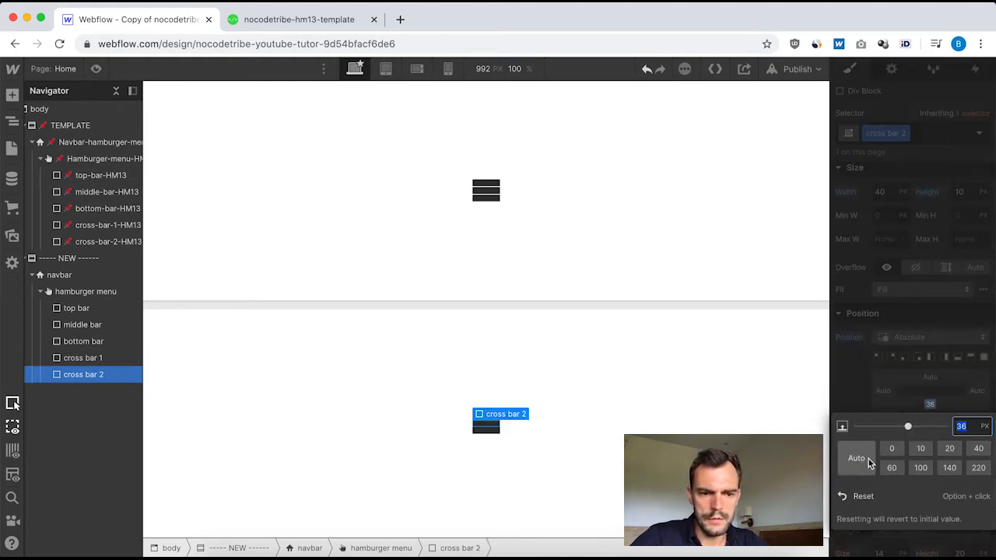
{"action": "left_click", "coordinate": [928, 380]}
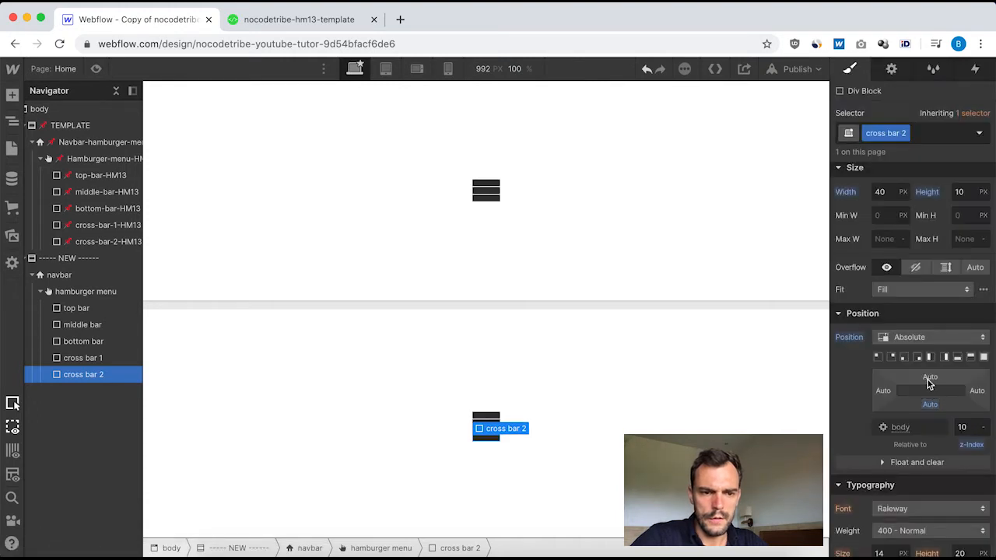
{"action": "left_click", "coordinate": [930, 405]}
{"action": "left_click", "coordinate": [861, 494]}
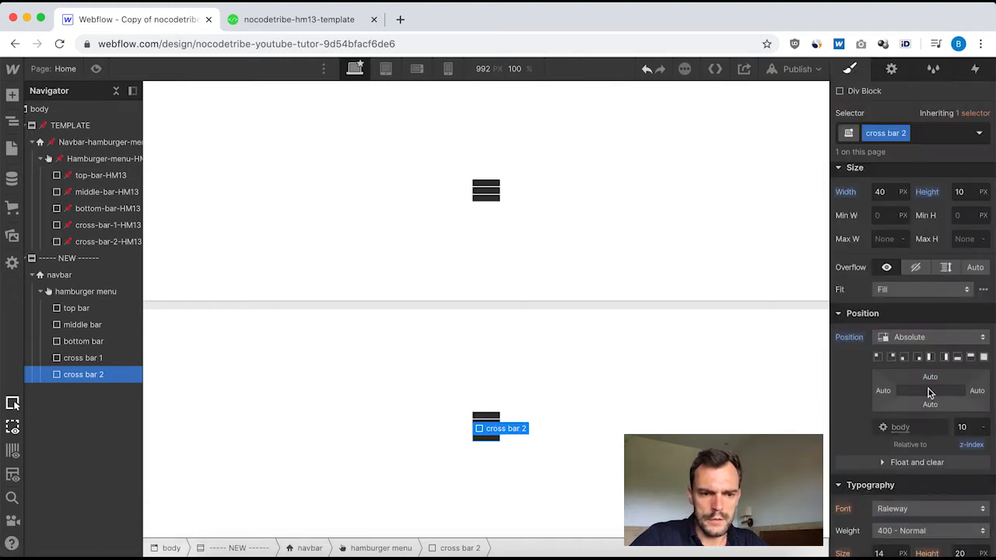
Set cross bar 2's top offset to 32 px and compare its position settings with the template's cross-bar-2.
{"action": "left_click", "coordinate": [928, 380]}
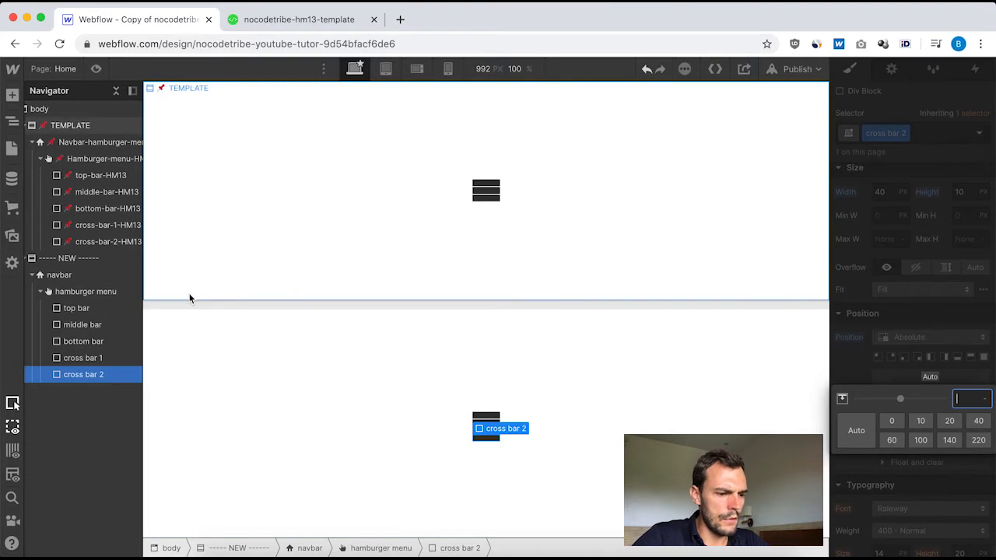
{"action": "key", "text": "Return"}
{"action": "left_click", "coordinate": [95, 244]}
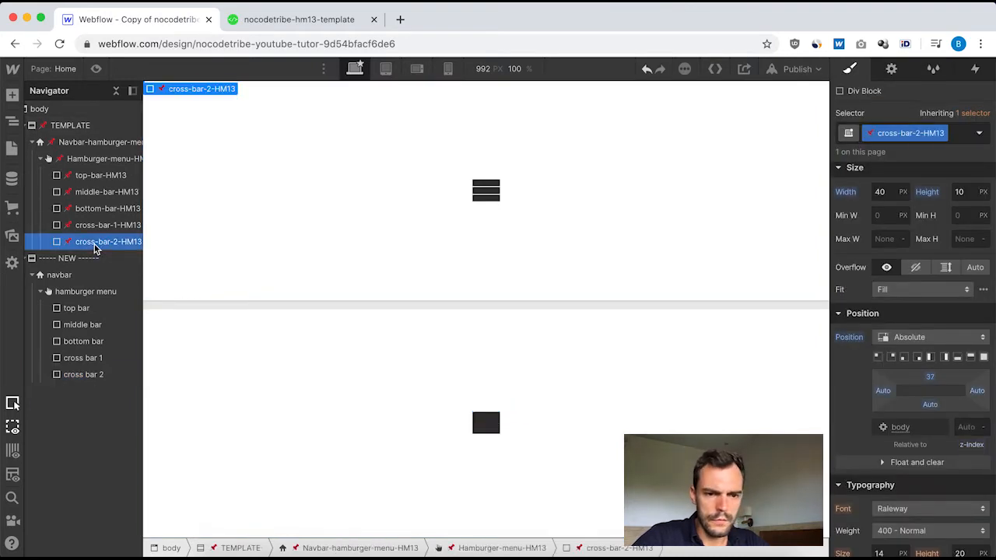
{"action": "left_click", "coordinate": [89, 374]}
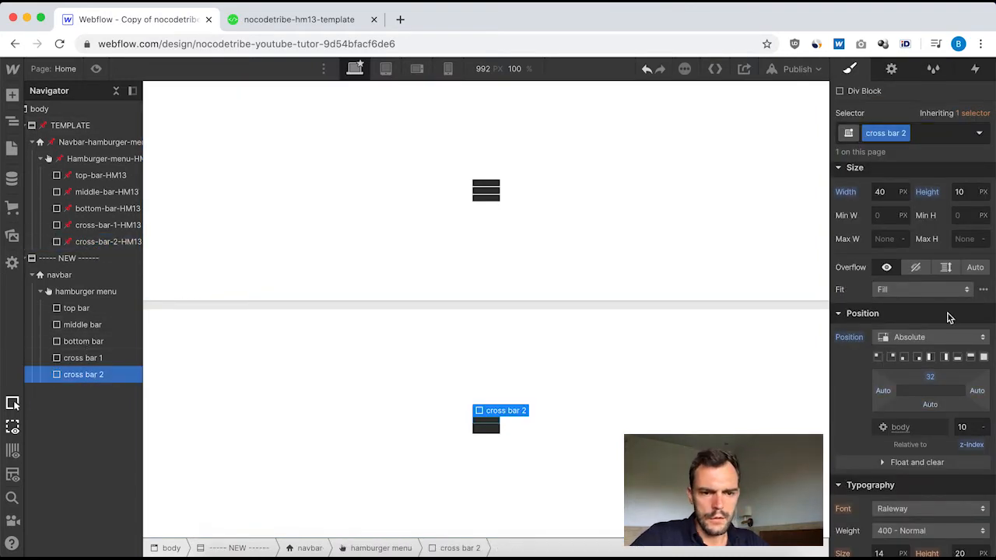
Set cross bar 2's top offset to 37 px.
{"action": "left_click", "coordinate": [930, 378]}
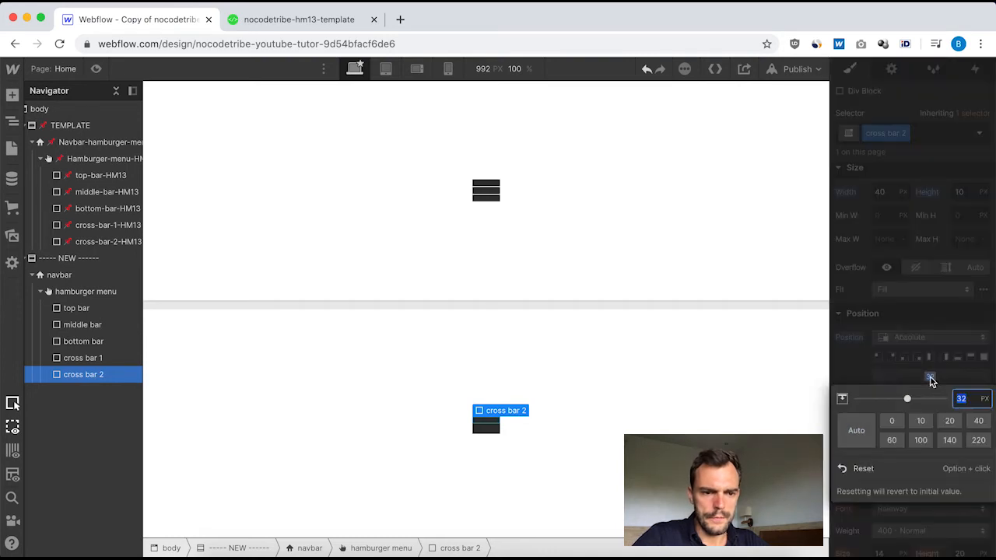
{"action": "type", "text": "37"}
{"action": "key", "text": "Return"}
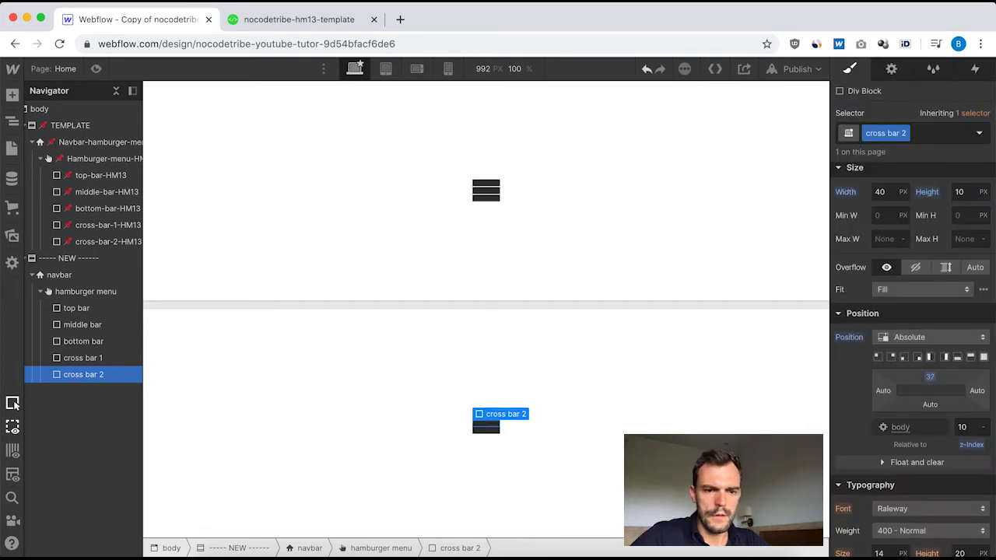
Compare cross bar 2's position settings with the template's cross-bar-2-HM13 and reset its z-index to the initial value.
{"action": "left_click", "coordinate": [98, 243]}
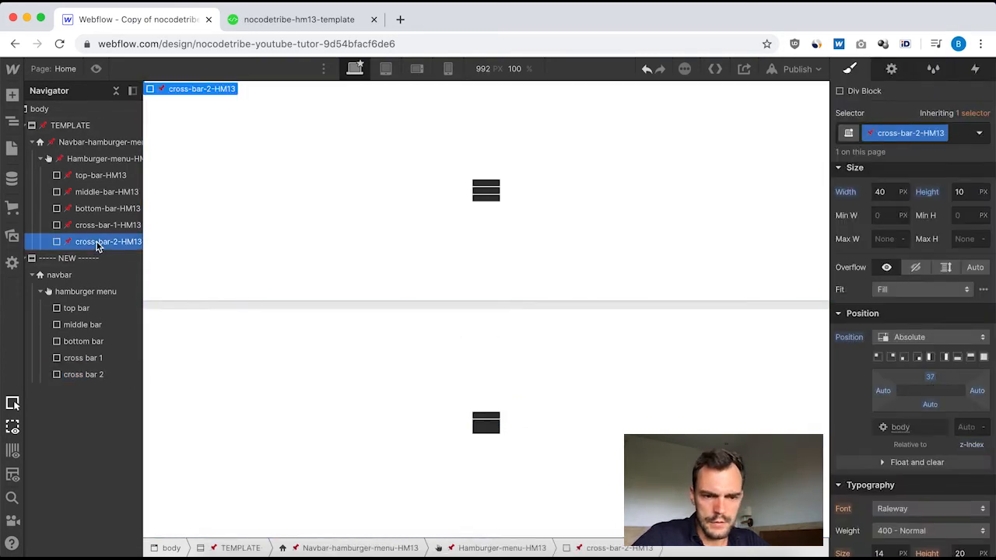
{"action": "left_click", "coordinate": [76, 374]}
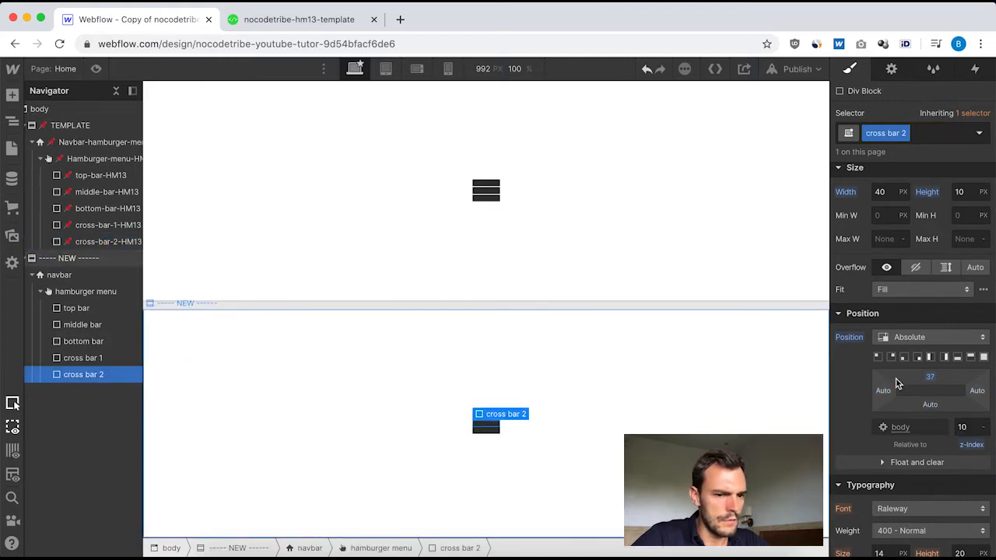
{"action": "left_click", "coordinate": [971, 444]}
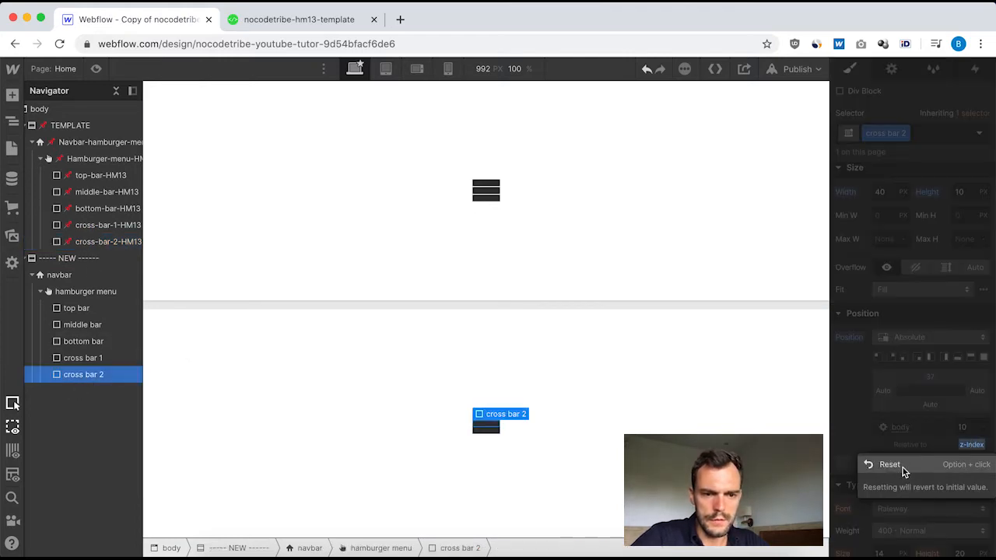
{"action": "left_click", "coordinate": [902, 467]}
{"action": "scroll", "coordinate": [922, 310], "scroll_direction": "up", "scroll_amount": 3}
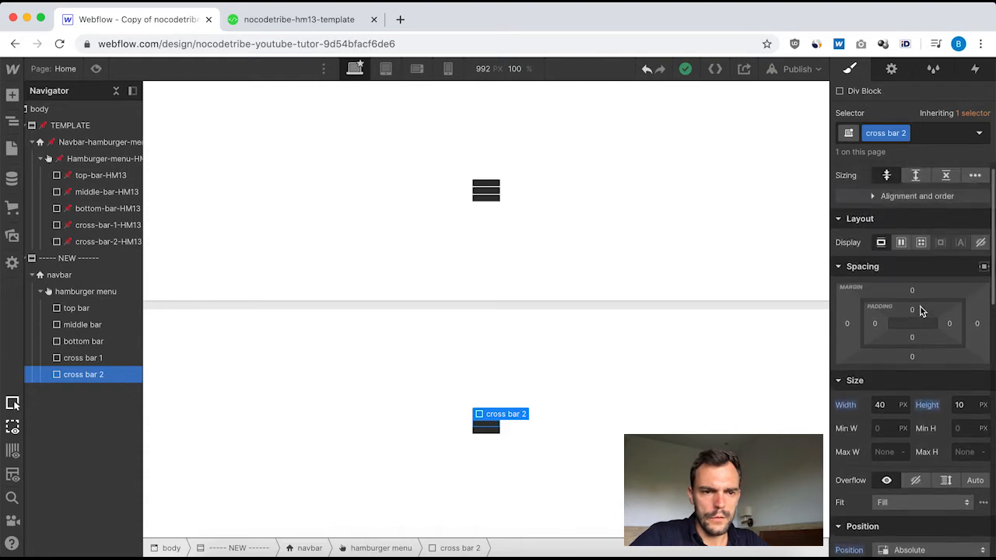
Set the display of both cross bar 1 and cross bar 2 to None, as for the template's cross bars.
{"action": "left_click", "coordinate": [81, 360]}
{"action": "scroll", "coordinate": [99, 350], "scroll_direction": "right", "scroll_amount": 2}
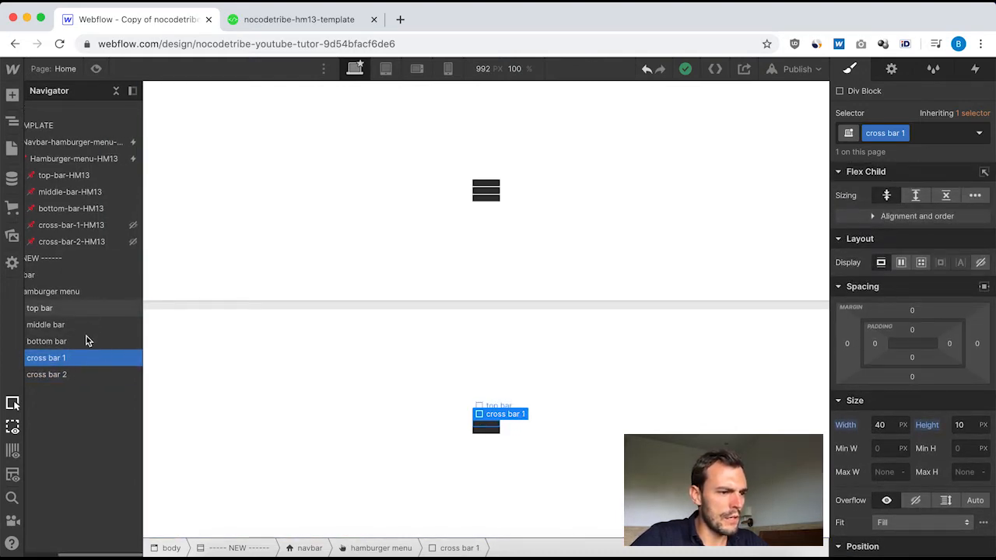
{"action": "left_click", "coordinate": [133, 225]}
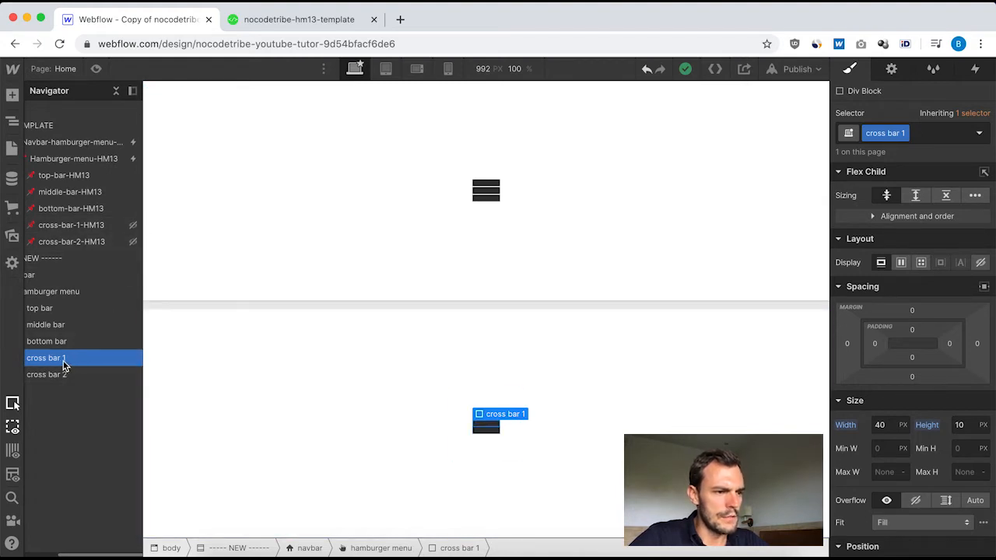
{"action": "left_click", "coordinate": [981, 262]}
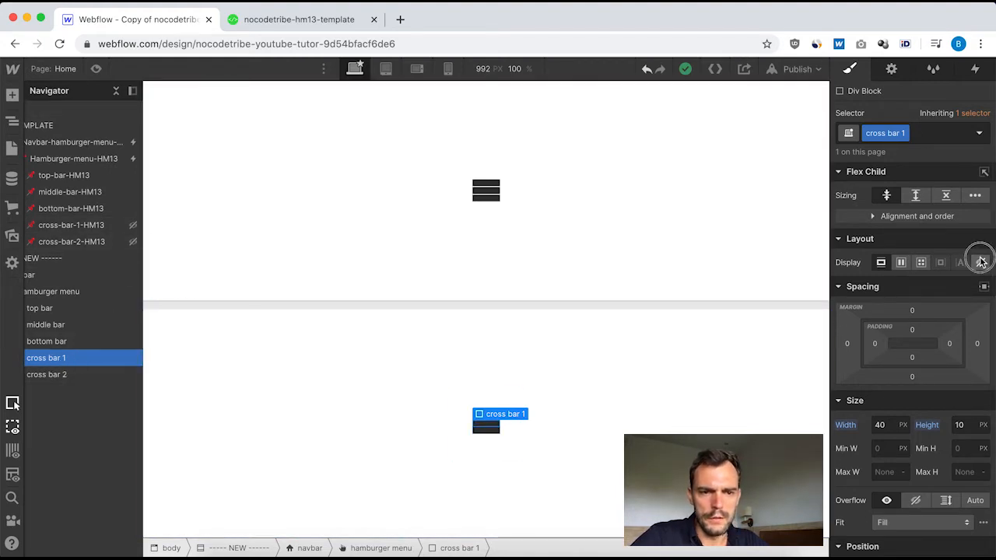
{"action": "left_click", "coordinate": [67, 377]}
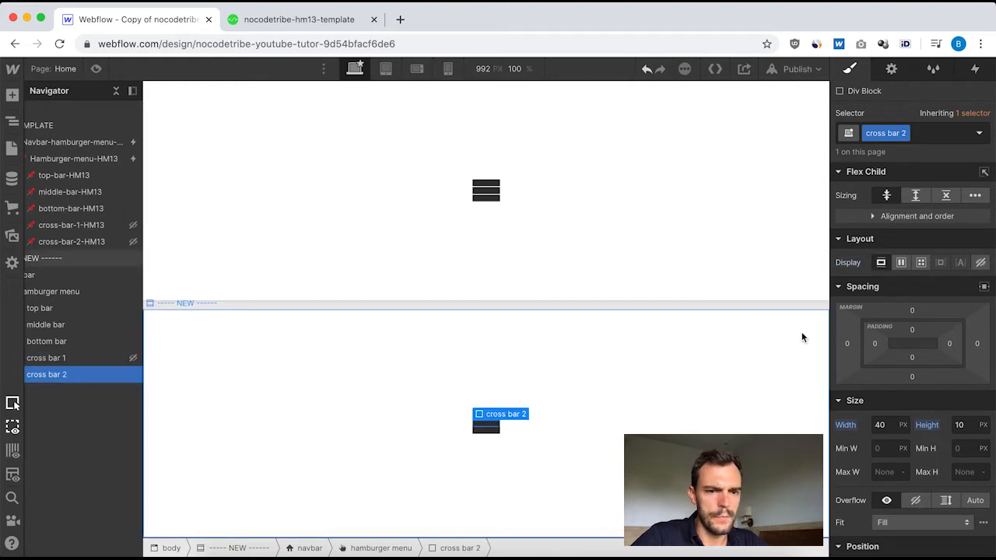
{"action": "left_click", "coordinate": [980, 262]}
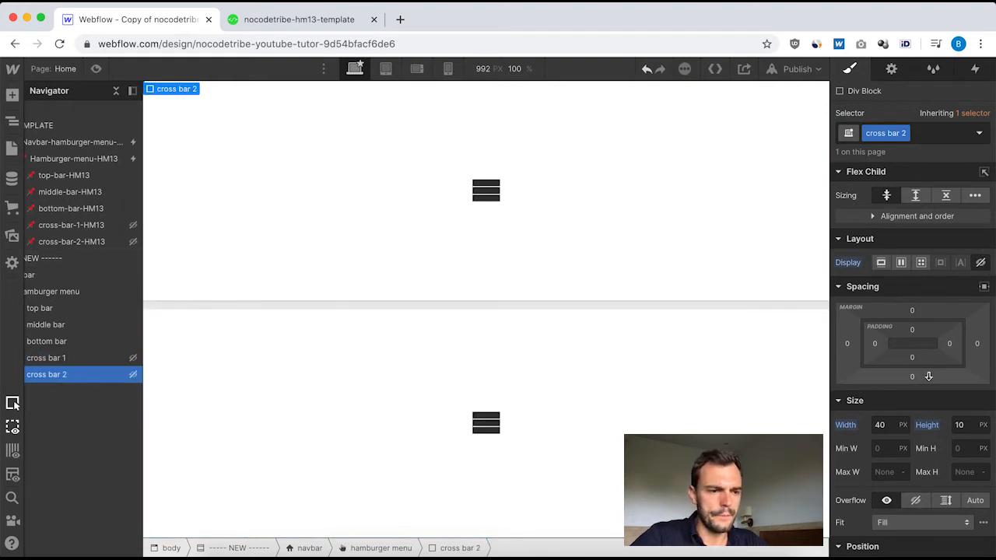
{"action": "scroll", "coordinate": [62, 327], "scroll_direction": "left", "scroll_amount": 3}
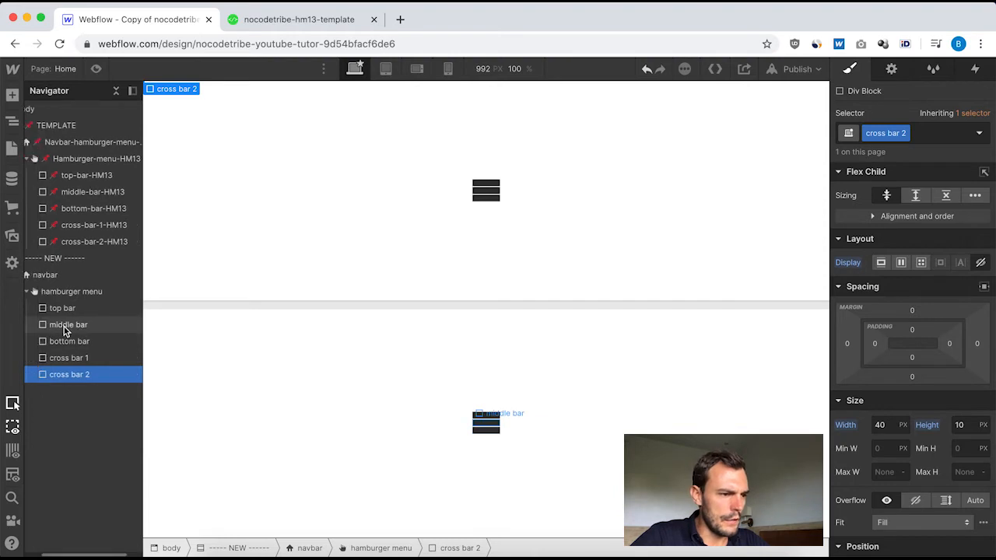
{"action": "scroll", "coordinate": [66, 331], "scroll_direction": "right", "scroll_amount": 3}
{"action": "scroll", "coordinate": [65, 330], "scroll_direction": "left", "scroll_amount": 4}
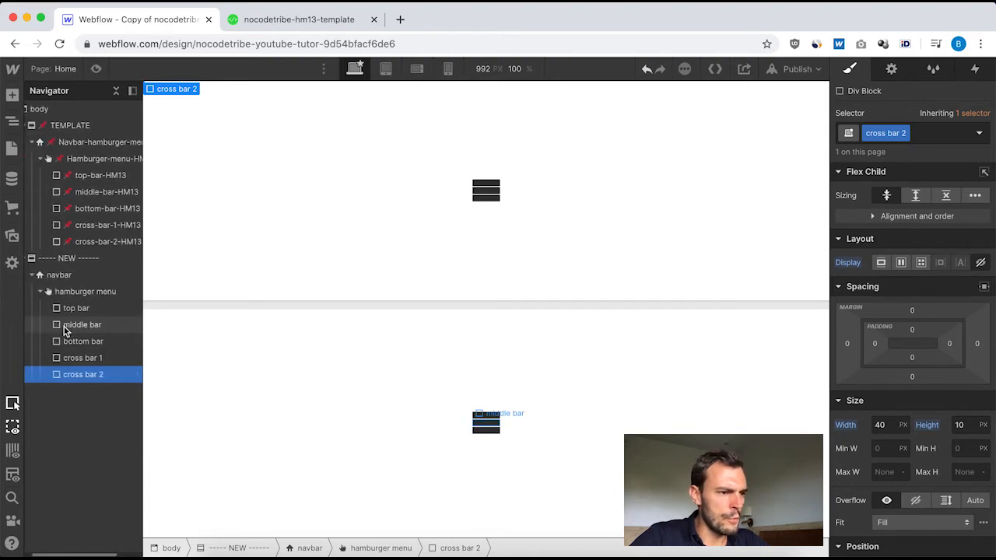
{"action": "scroll", "coordinate": [65, 330], "scroll_direction": "left", "scroll_amount": 2}
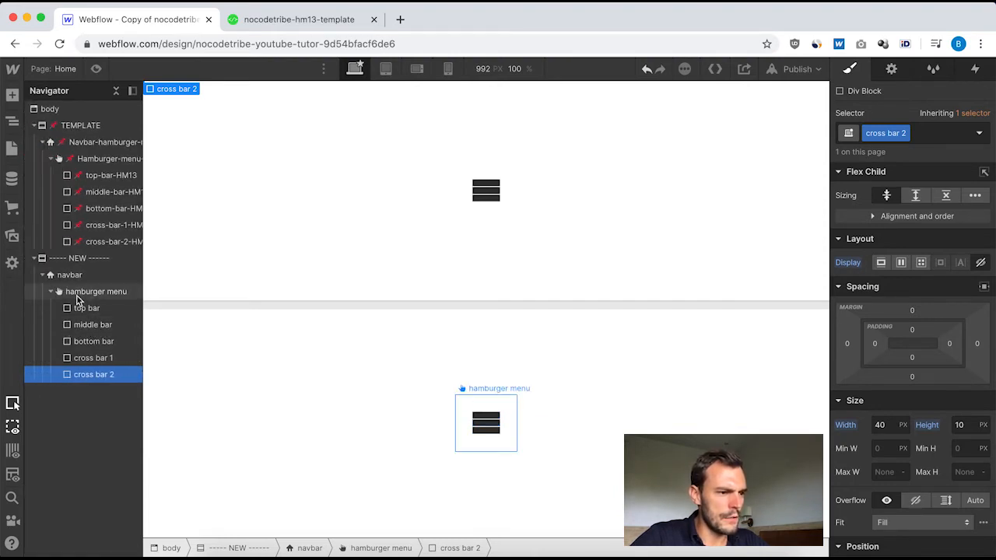
{"action": "scroll", "coordinate": [76, 324], "scroll_direction": "right", "scroll_amount": 3}
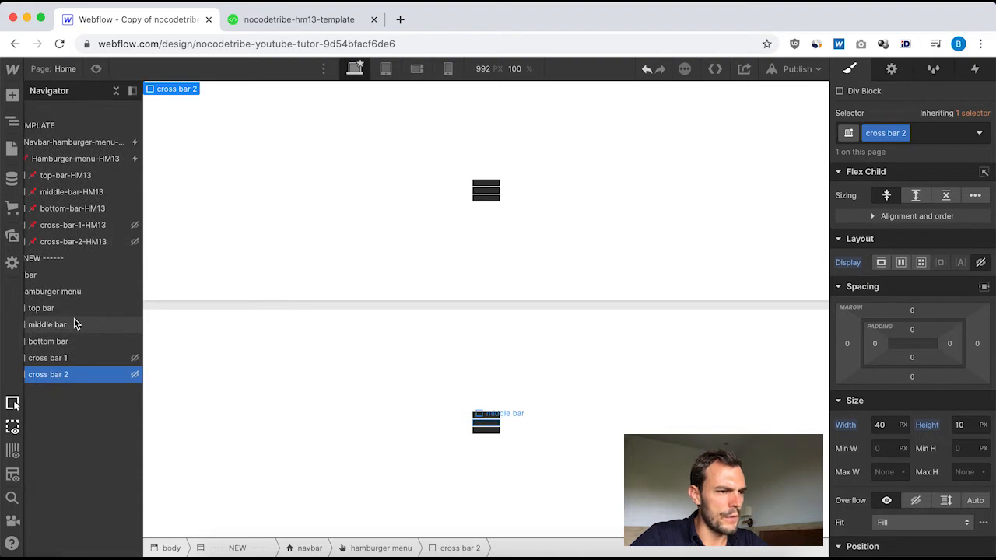
{"action": "scroll", "coordinate": [73, 323], "scroll_direction": "left", "scroll_amount": 3}
{"action": "scroll", "coordinate": [76, 324], "scroll_direction": "right", "scroll_amount": 3}
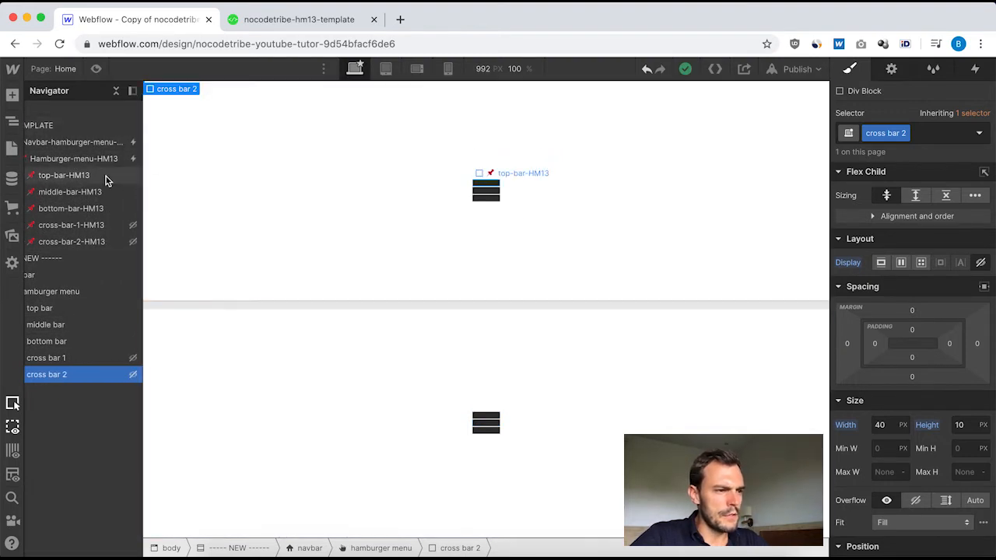
Switch between the published HM13 template page and Webflow to test the menu's animation and inspect the template's navbar and hamburger menu elements.
{"action": "left_click", "coordinate": [293, 21]}
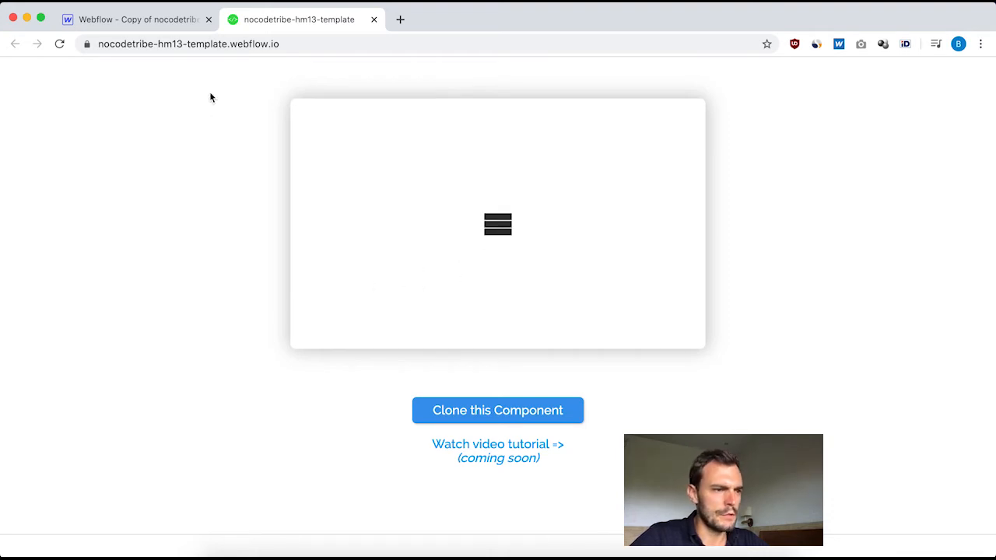
{"action": "left_click", "coordinate": [149, 19]}
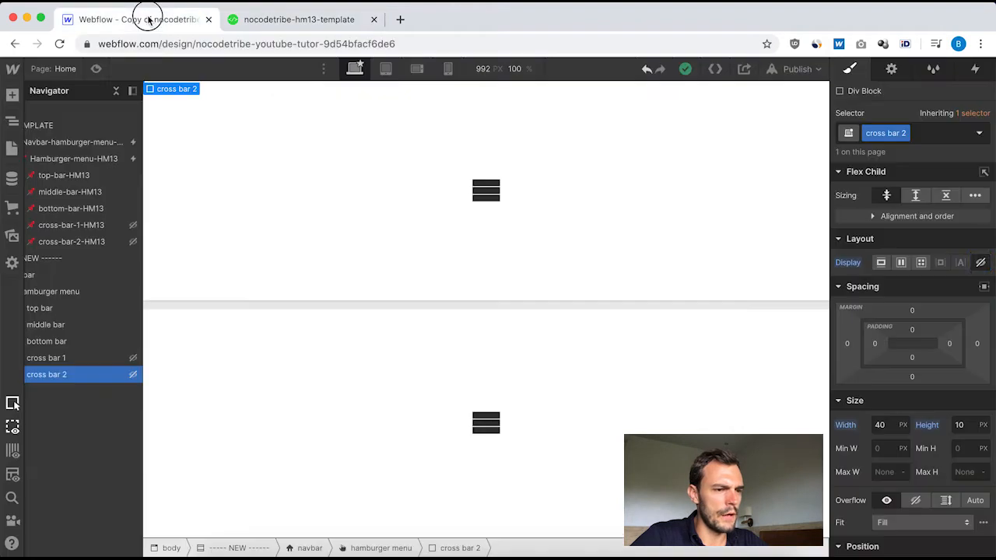
{"action": "left_click", "coordinate": [112, 162]}
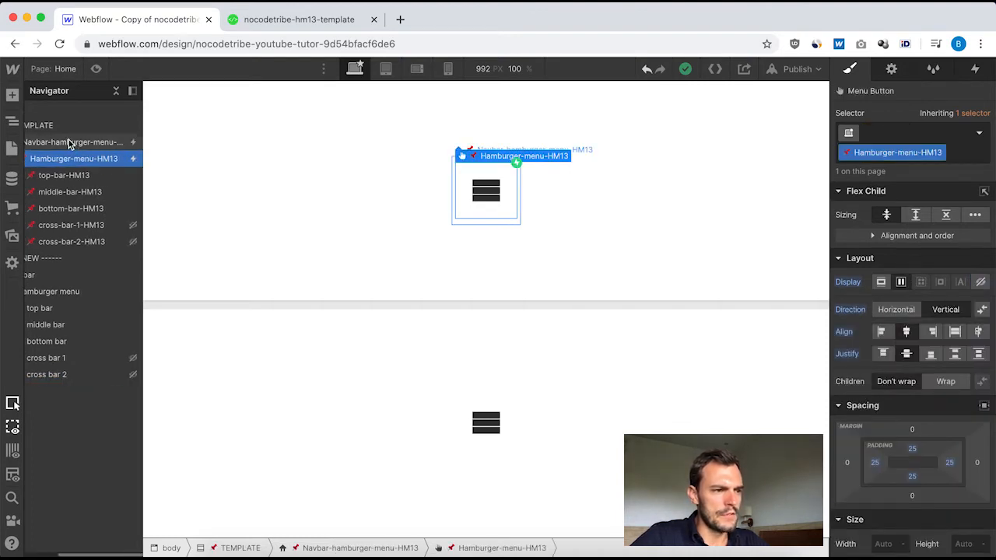
{"action": "left_click", "coordinate": [68, 143]}
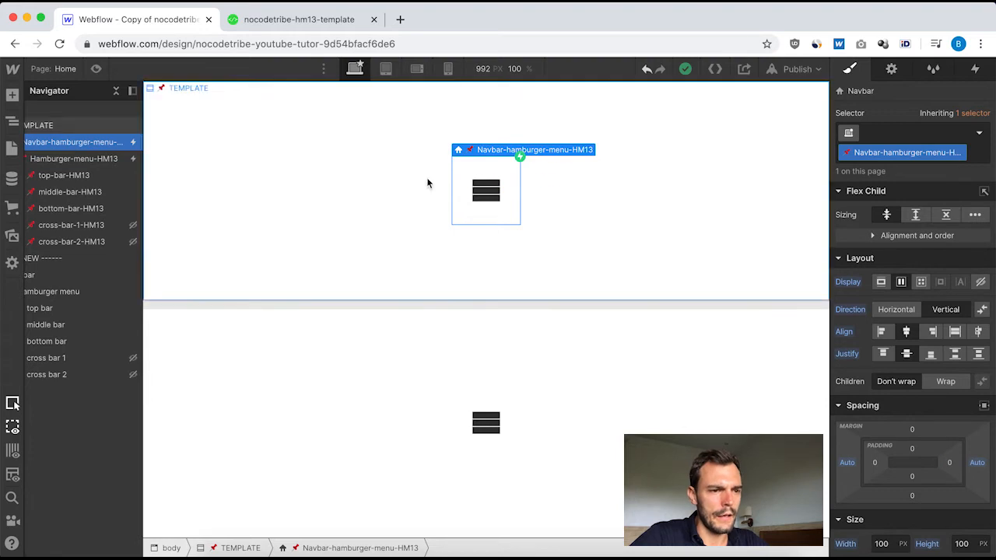
{"action": "left_click", "coordinate": [294, 23]}
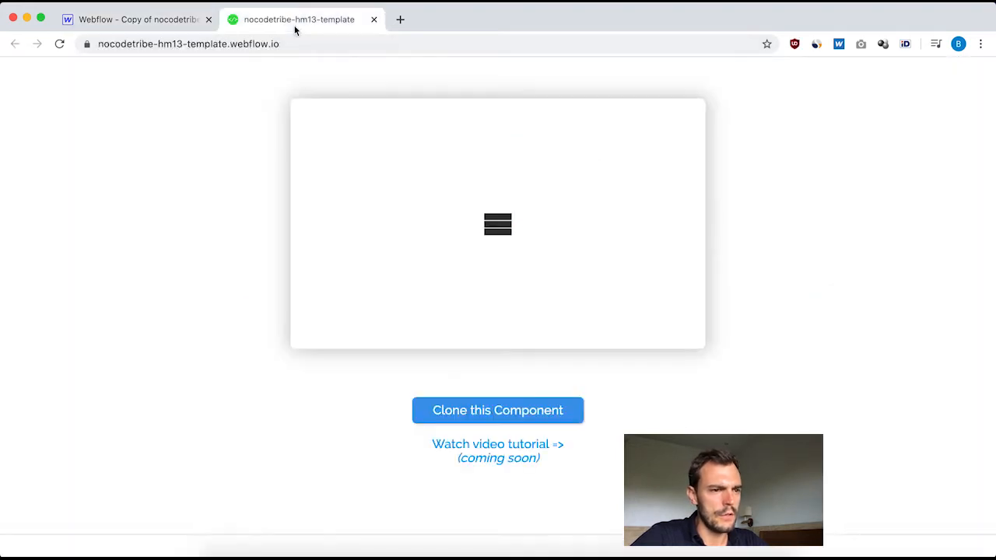
{"action": "left_click", "coordinate": [492, 226]}
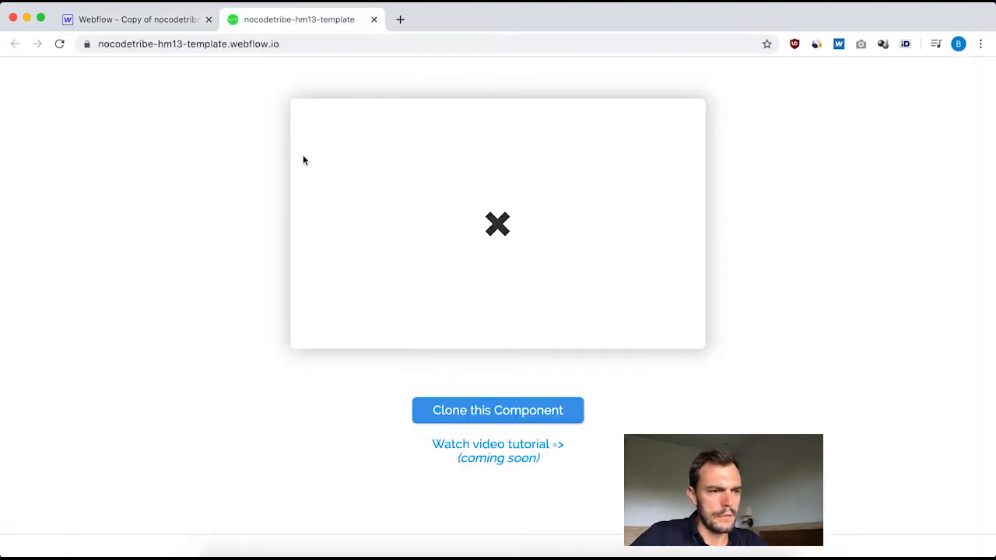
{"action": "left_click", "coordinate": [119, 24]}
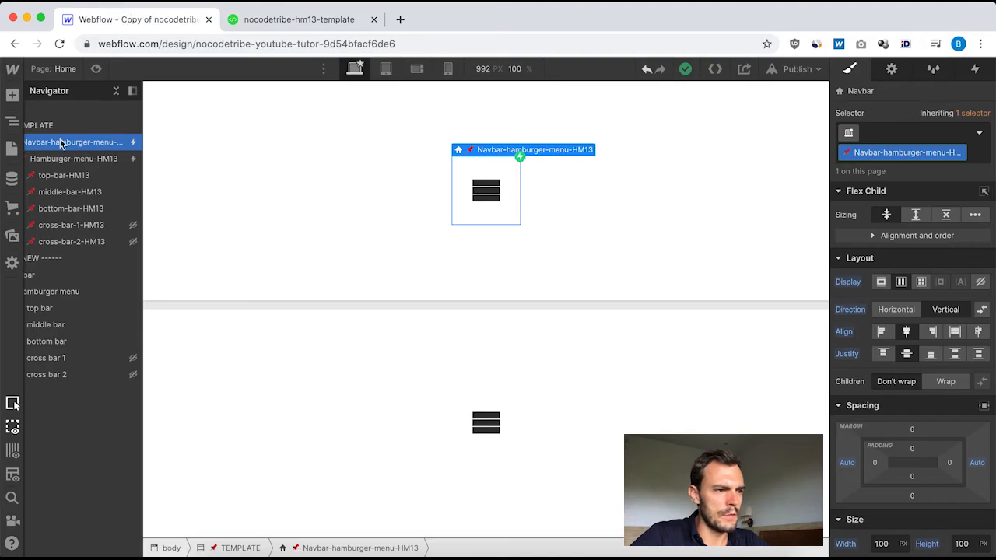
{"action": "scroll", "coordinate": [41, 144], "scroll_direction": "left", "scroll_amount": 2}
{"action": "scroll", "coordinate": [96, 142], "scroll_direction": "right", "scroll_amount": 2}
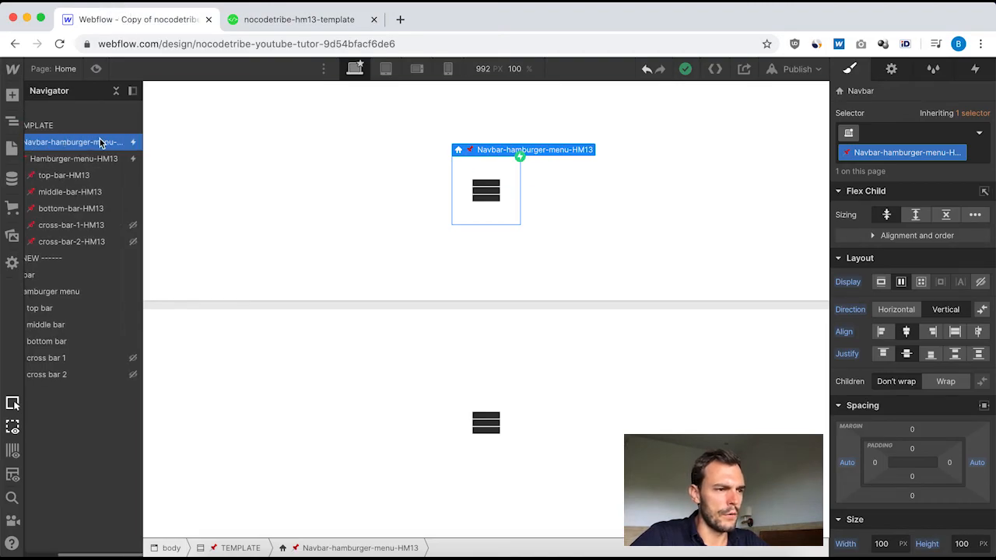
Compare the new hamburger menu element with the template's Hamburger-menu-HM13.
{"action": "left_click", "coordinate": [80, 164]}
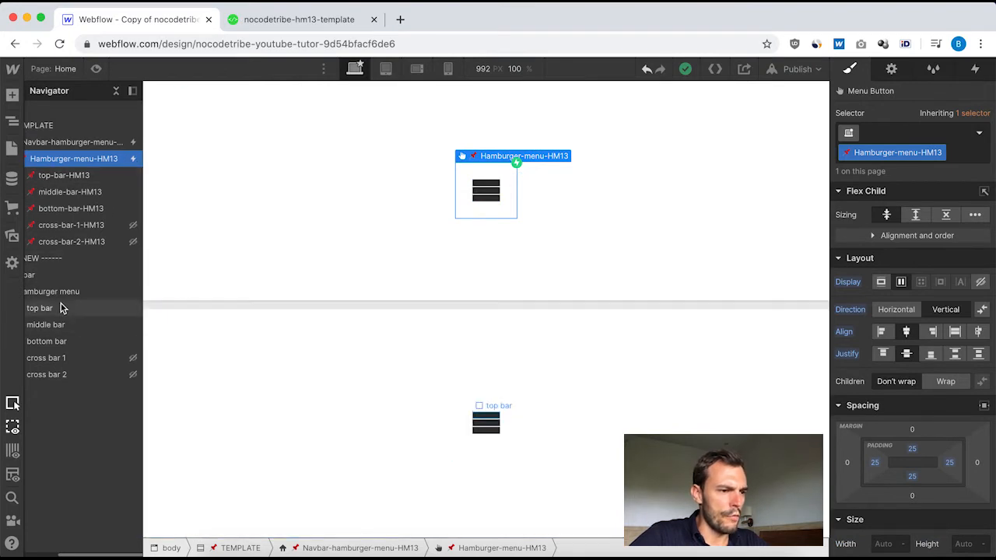
{"action": "scroll", "coordinate": [60, 303], "scroll_direction": "left", "scroll_amount": 2}
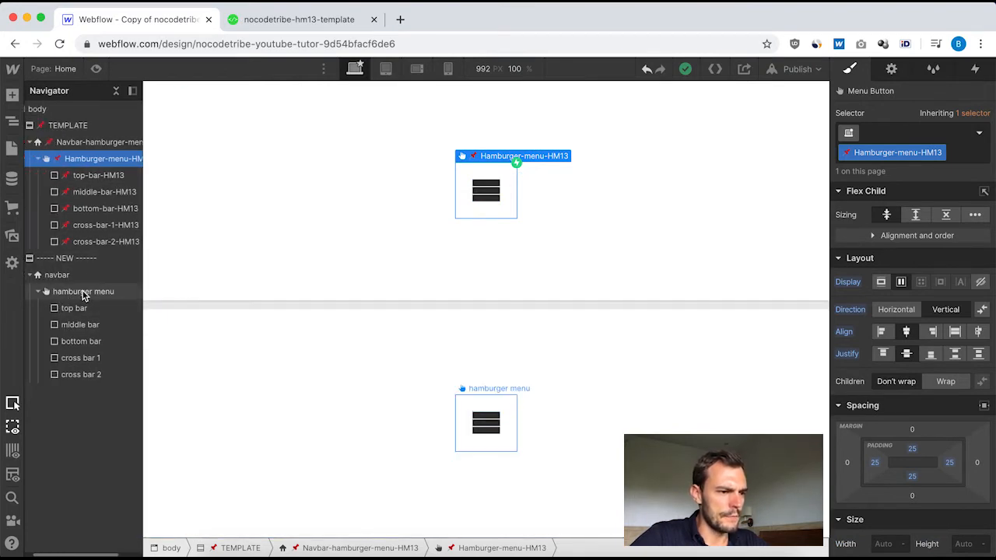
{"action": "left_click", "coordinate": [84, 293]}
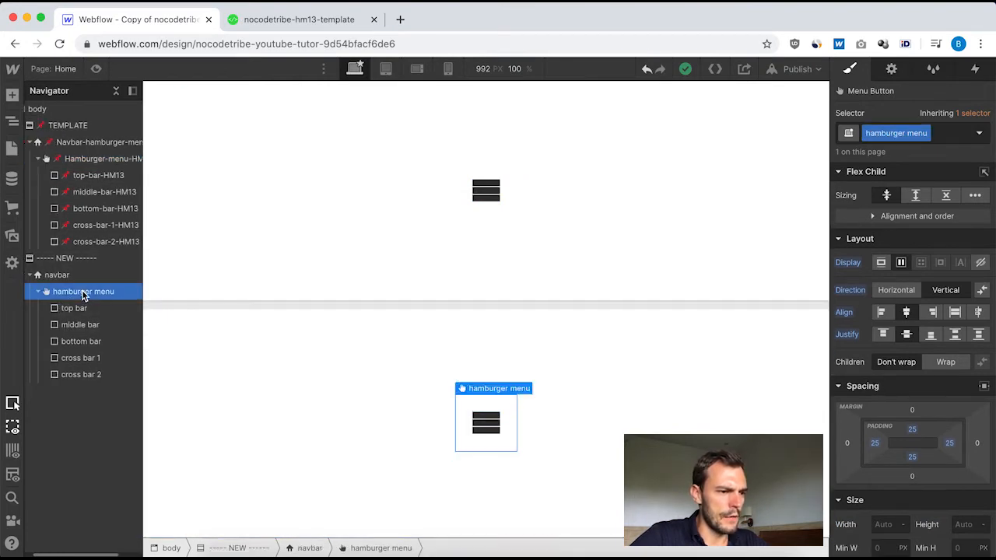
{"action": "left_click", "coordinate": [90, 163]}
{"action": "scroll", "coordinate": [85, 167], "scroll_direction": "right", "scroll_amount": 2}
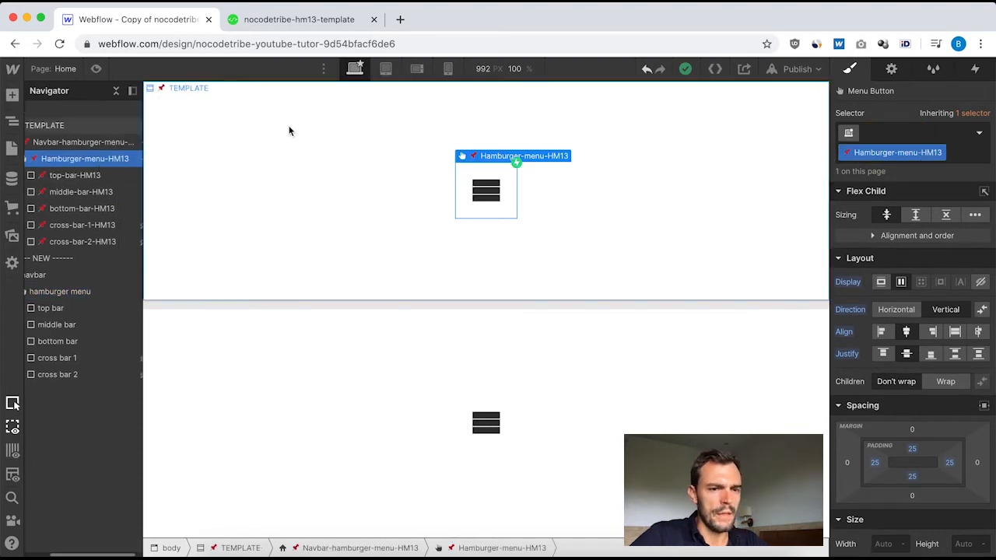
Examine the template hamburger menu's mouse hover interaction, including the top and middle bars' Move actions in the [HM13] Hover on menu animation.
{"action": "left_click", "coordinate": [980, 72]}
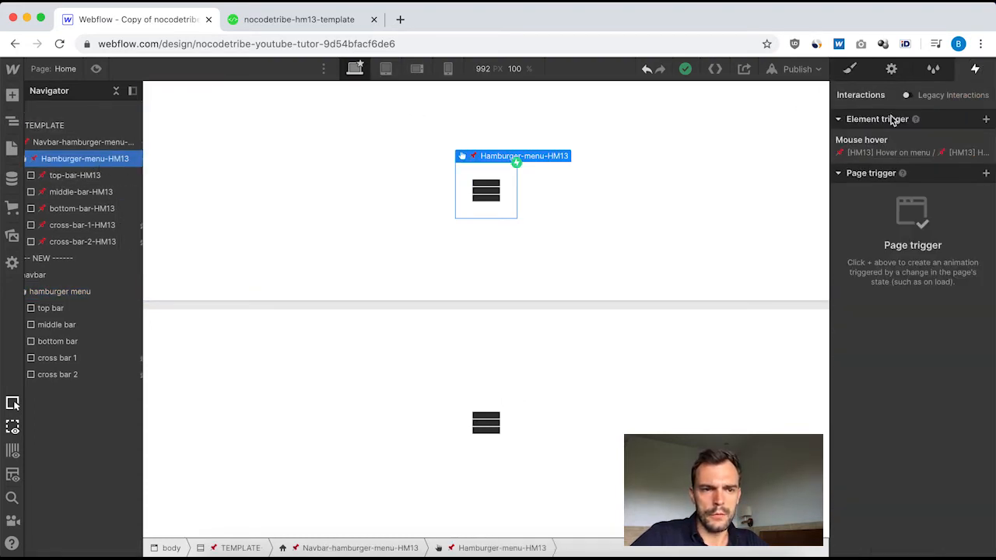
{"action": "left_click", "coordinate": [874, 153]}
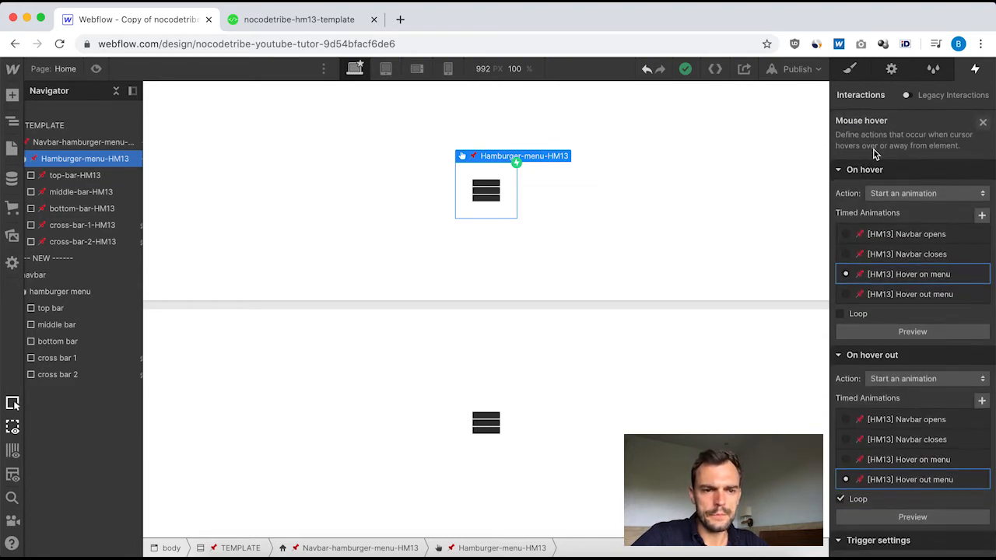
{"action": "left_click", "coordinate": [906, 276]}
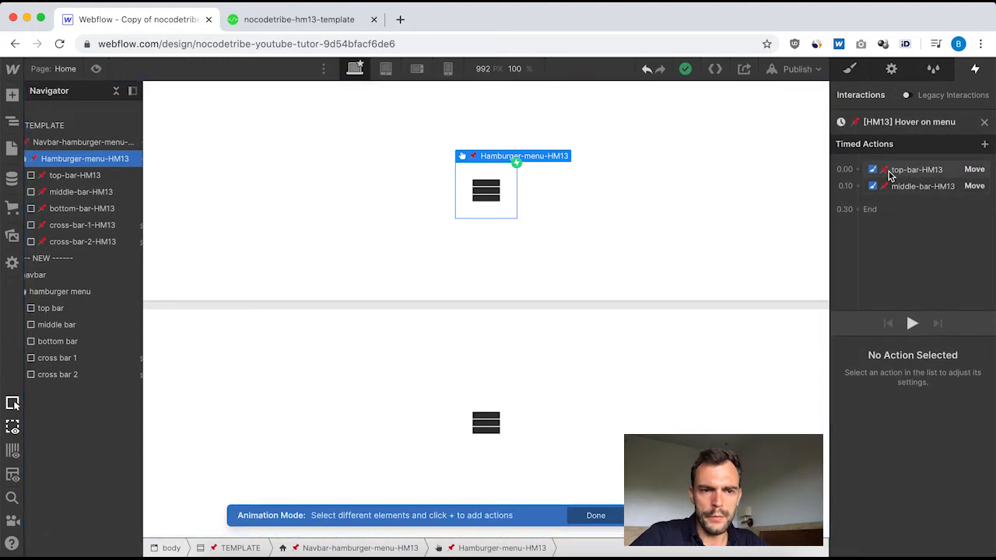
{"action": "left_click", "coordinate": [912, 176]}
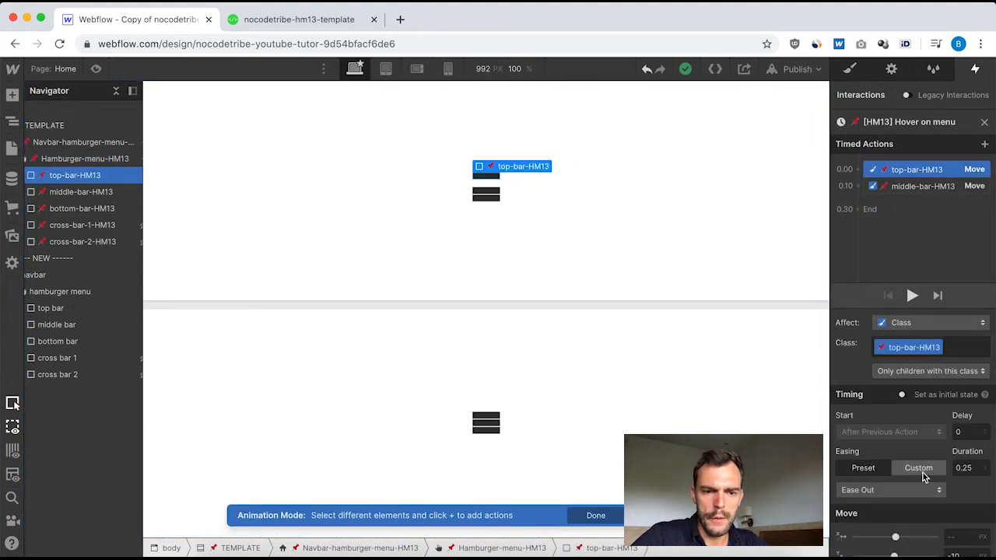
{"action": "scroll", "coordinate": [928, 472], "scroll_direction": "down", "scroll_amount": 2}
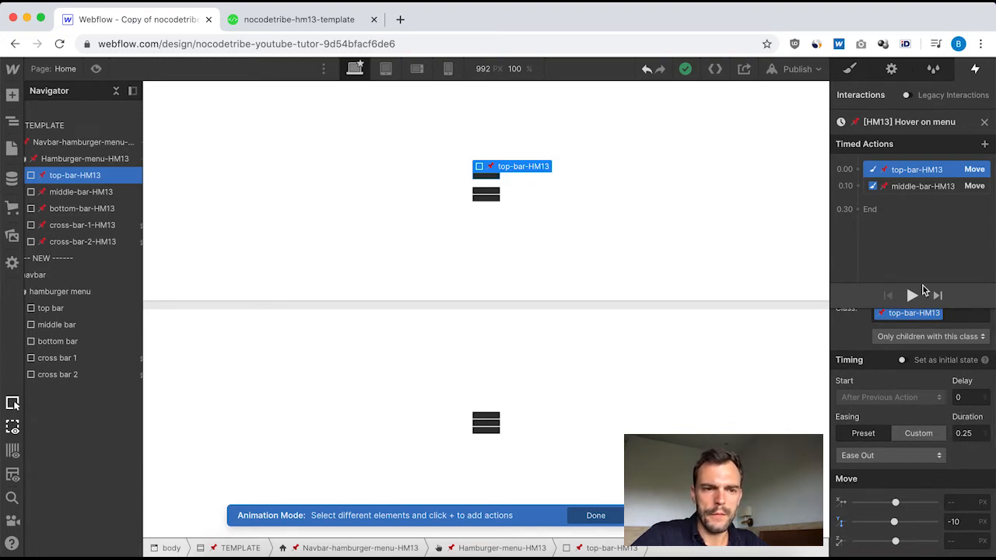
{"action": "left_click", "coordinate": [917, 189]}
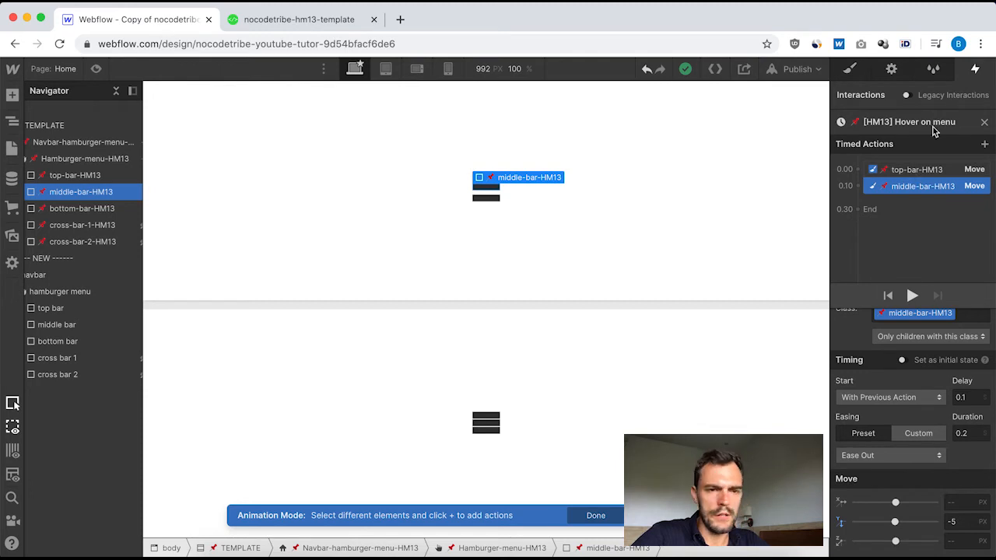
{"action": "left_click", "coordinate": [984, 122]}
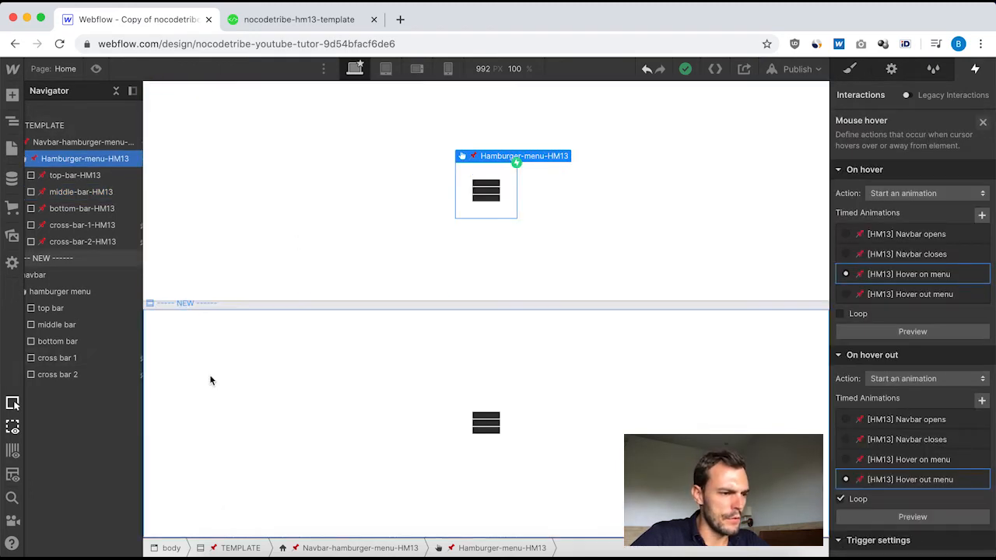
Add a mouse hover trigger to the new hamburger menu that starts a new timed animation on hover, named "Hover ON menu".
{"action": "left_click", "coordinate": [65, 291]}
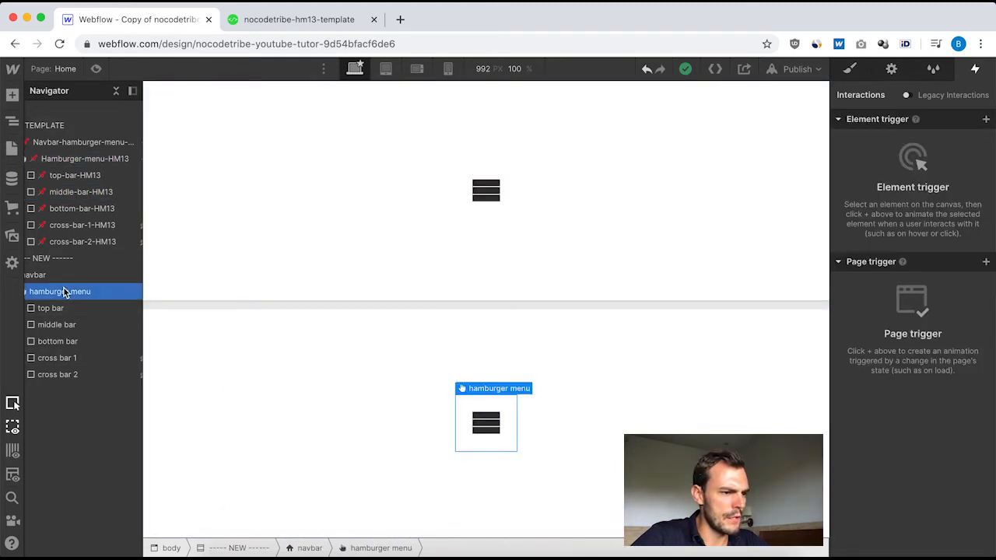
{"action": "left_click", "coordinate": [986, 120]}
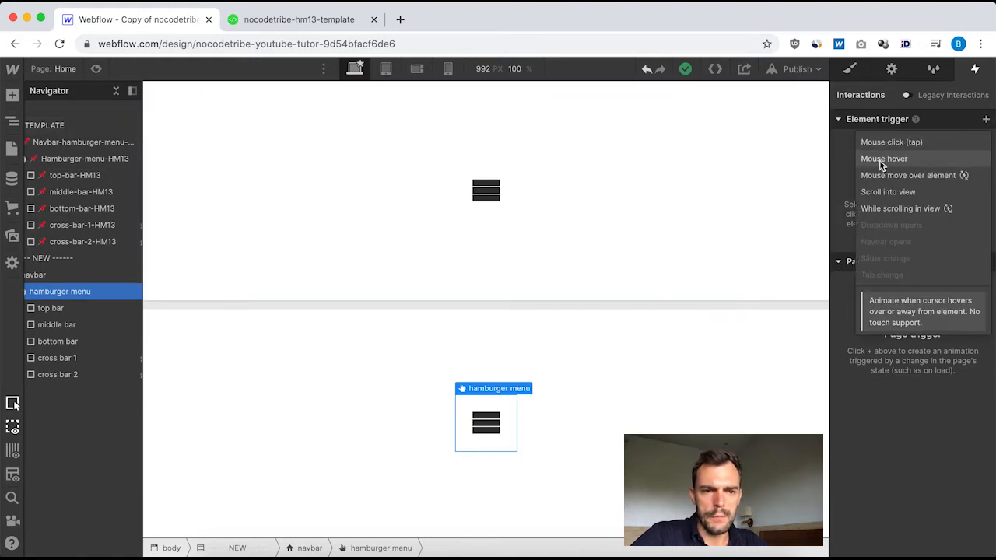
{"action": "left_click", "coordinate": [896, 158]}
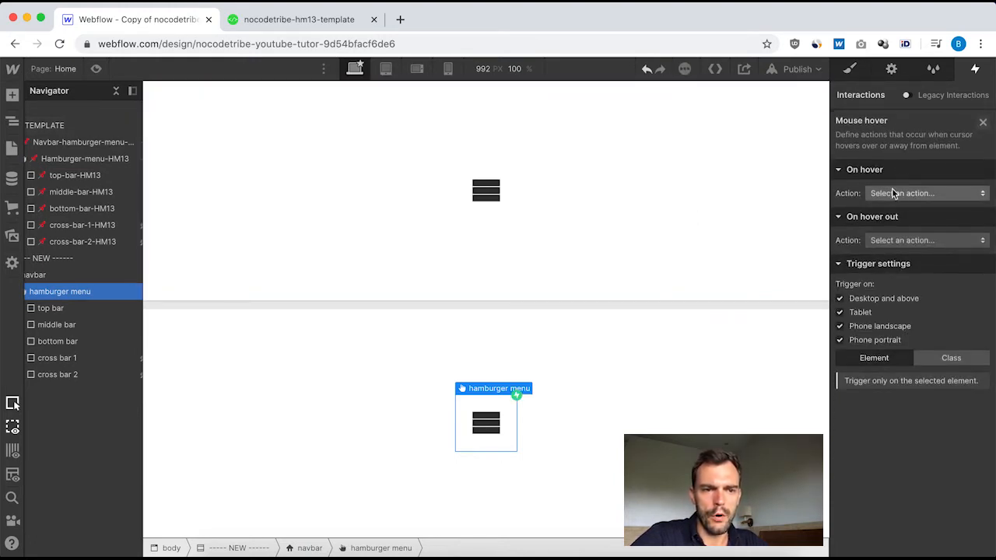
{"action": "left_click", "coordinate": [906, 195]}
{"action": "left_click", "coordinate": [923, 199]}
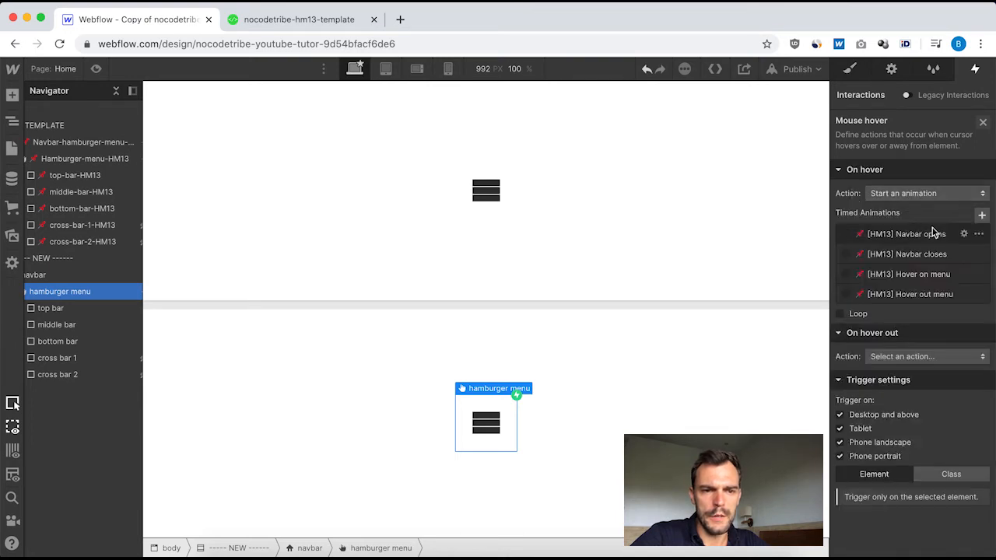
{"action": "left_click", "coordinate": [982, 216]}
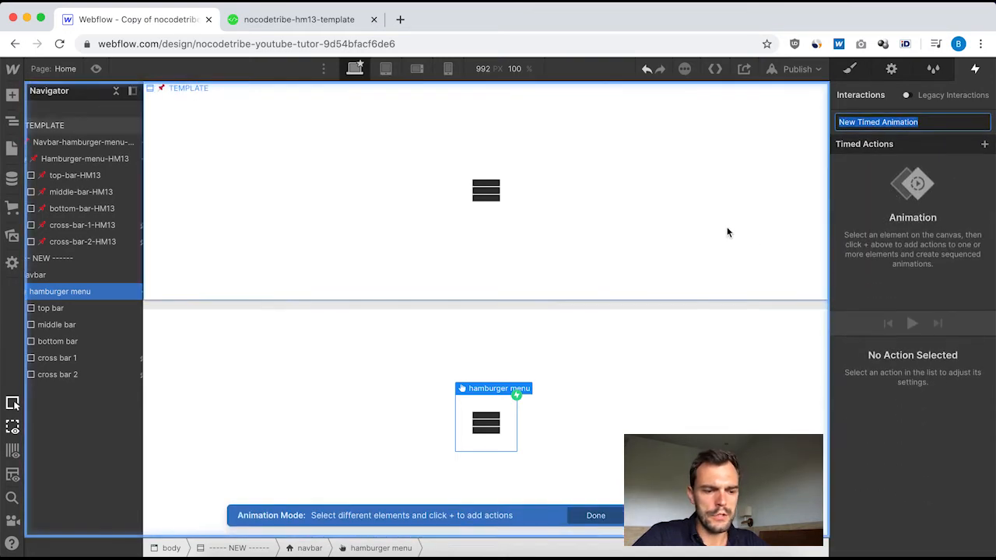
{"action": "type", "text": "Hover ON menu"}
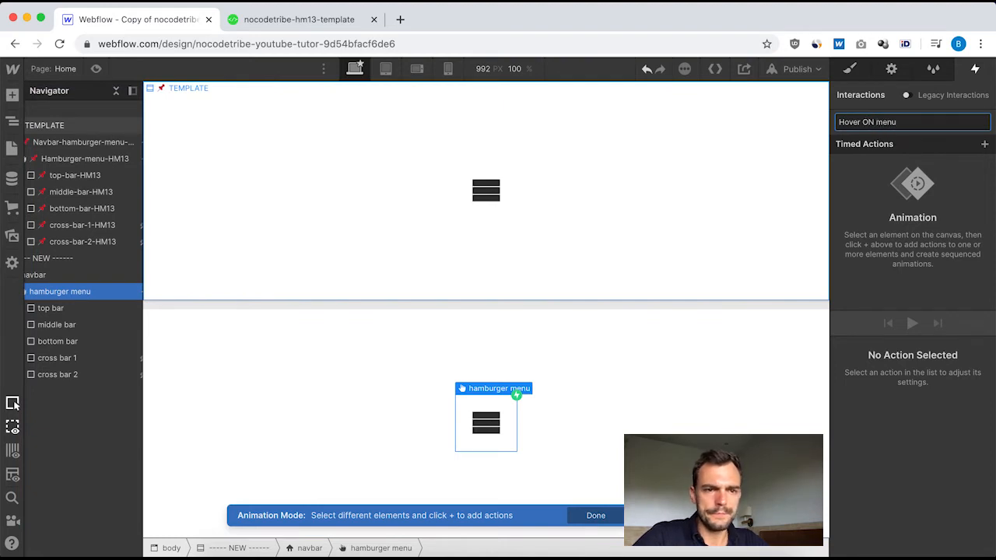
{"action": "key", "text": "Return"}
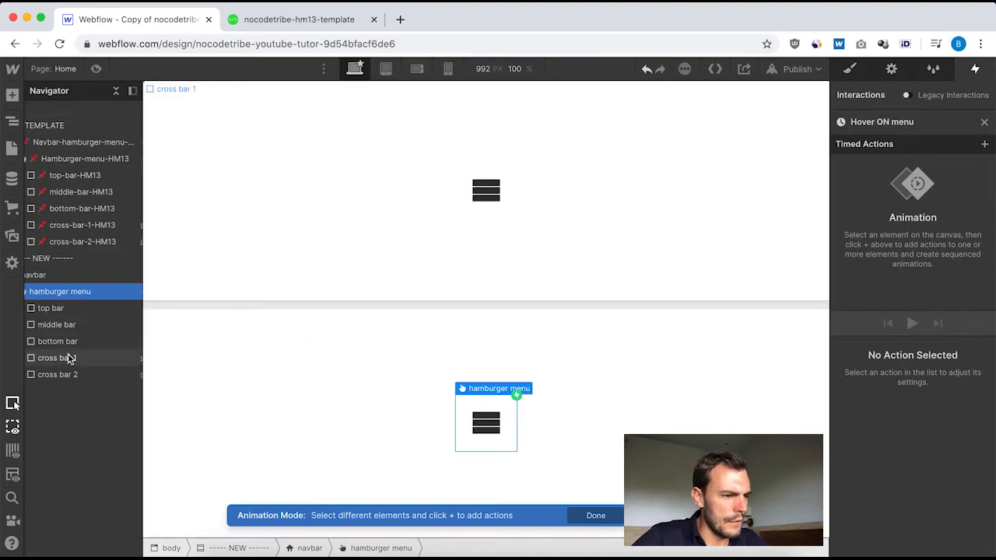
Add a Move action for the new top bar with a 0.25 s duration, Y offset of -10 px and Ease Out easing.
{"action": "left_click", "coordinate": [68, 311]}
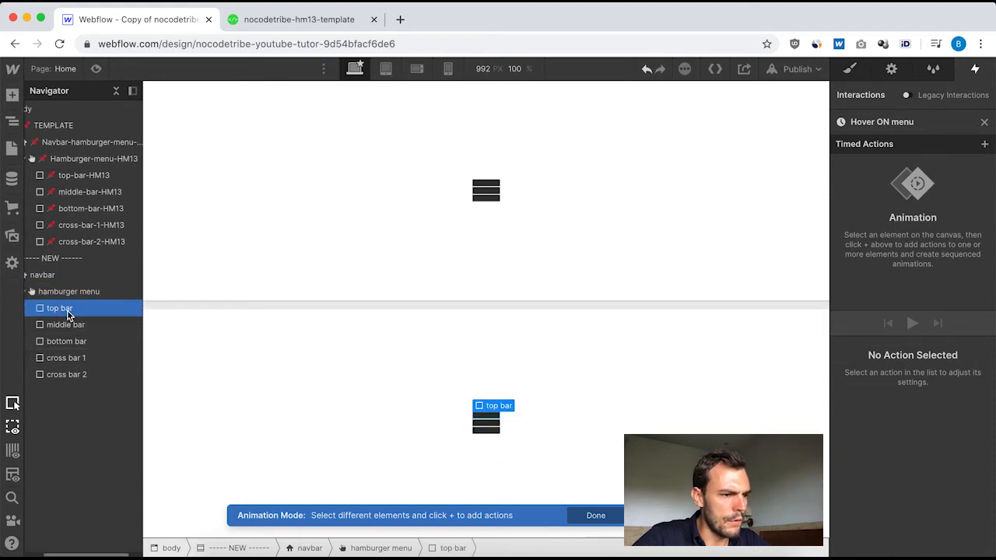
{"action": "left_click", "coordinate": [985, 145]}
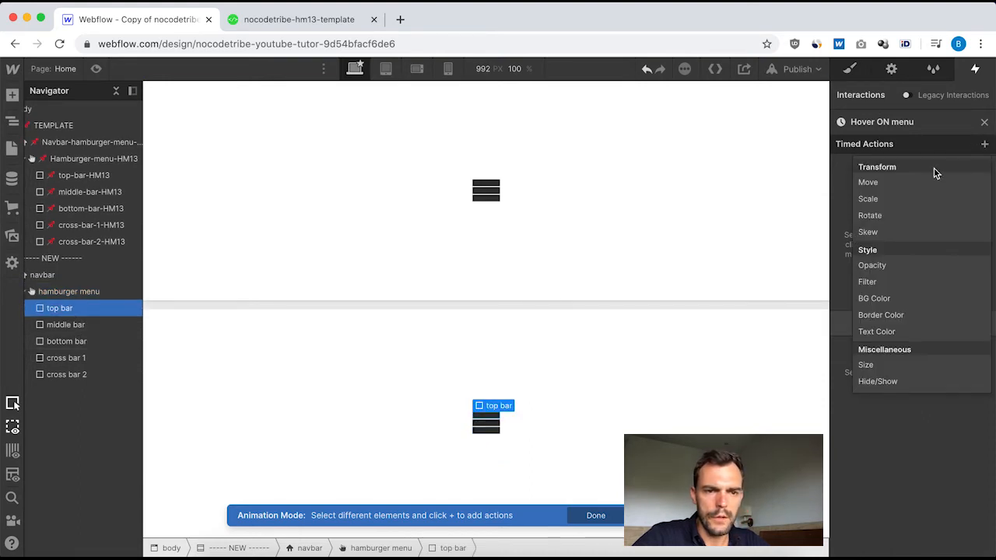
{"action": "left_click", "coordinate": [905, 184]}
{"action": "scroll", "coordinate": [952, 461], "scroll_direction": "down", "scroll_amount": 1}
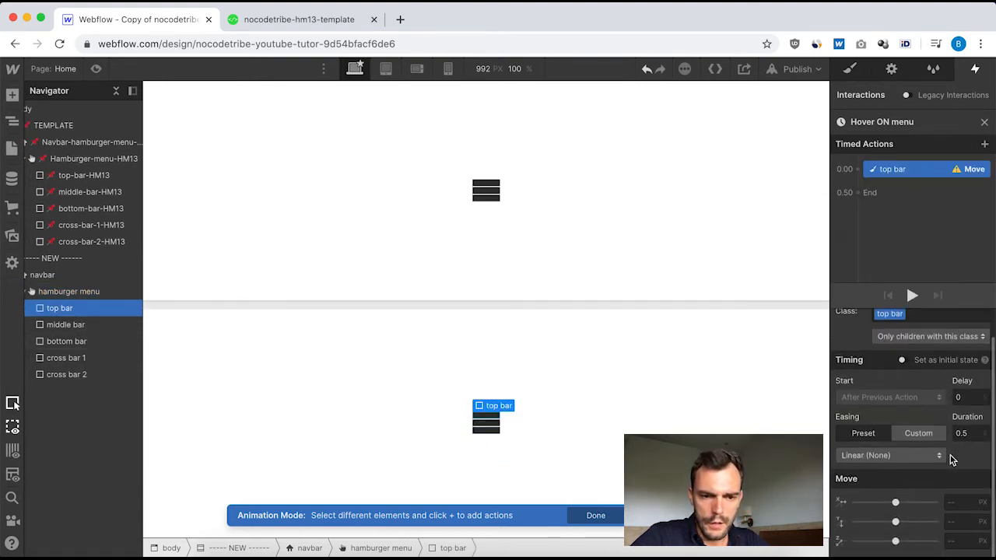
{"action": "left_click", "coordinate": [970, 435]}
{"action": "key", "text": "BackSpace"}
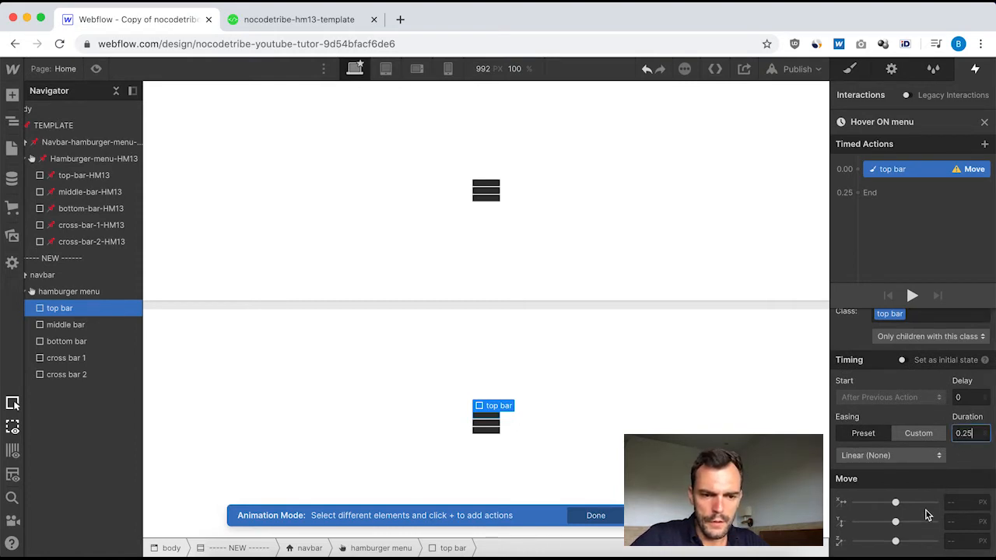
{"action": "left_click", "coordinate": [950, 521]}
{"action": "type", "text": "-1"}
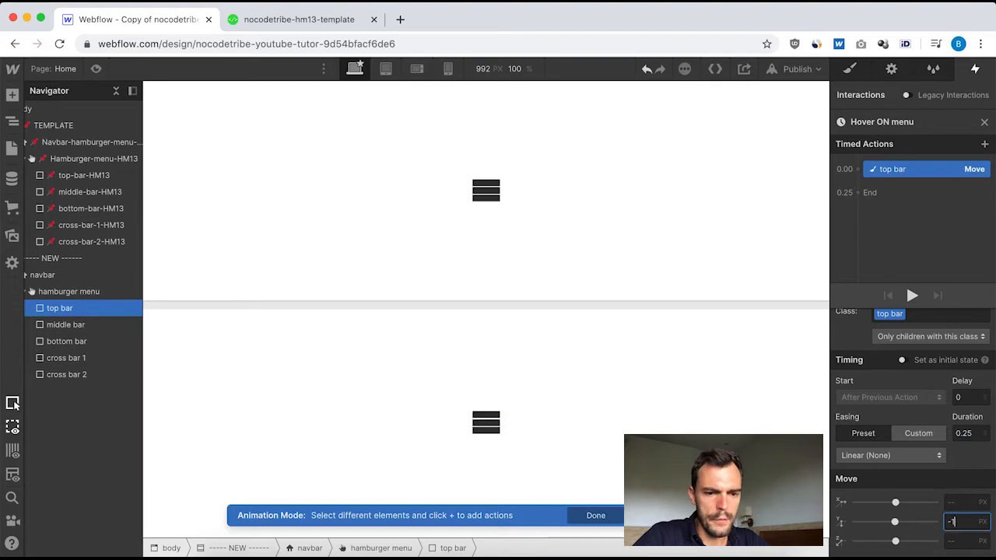
{"action": "type", "text": "0"}
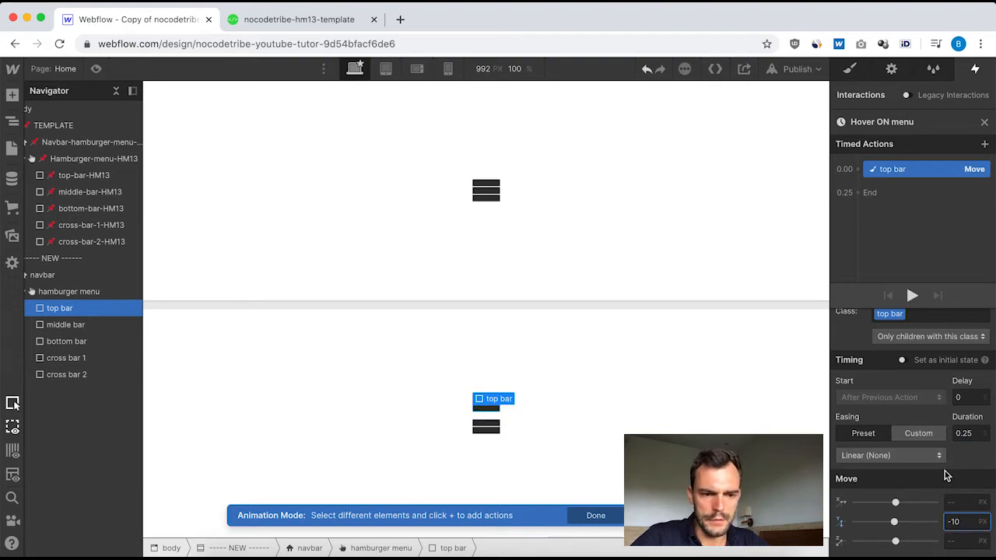
{"action": "left_click", "coordinate": [891, 458]}
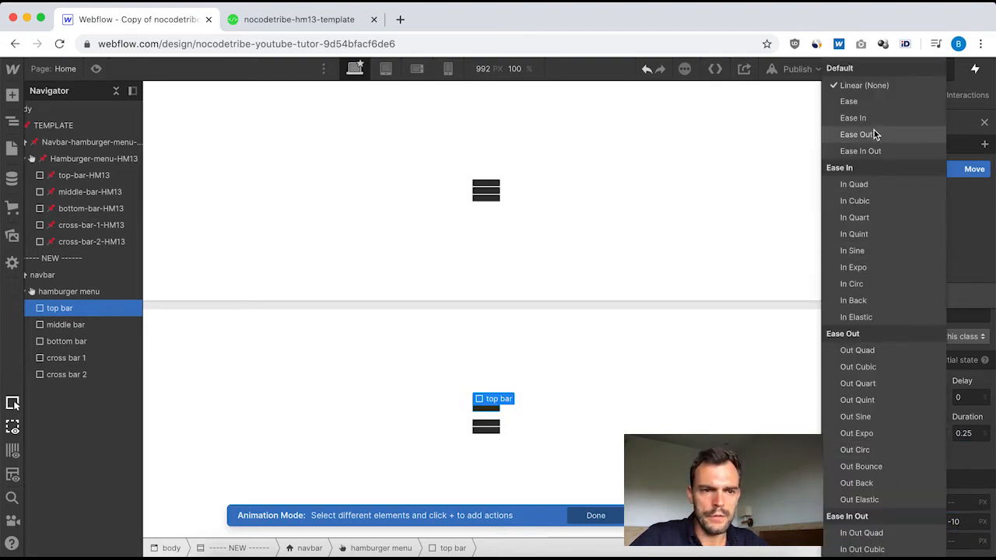
{"action": "left_click", "coordinate": [866, 136]}
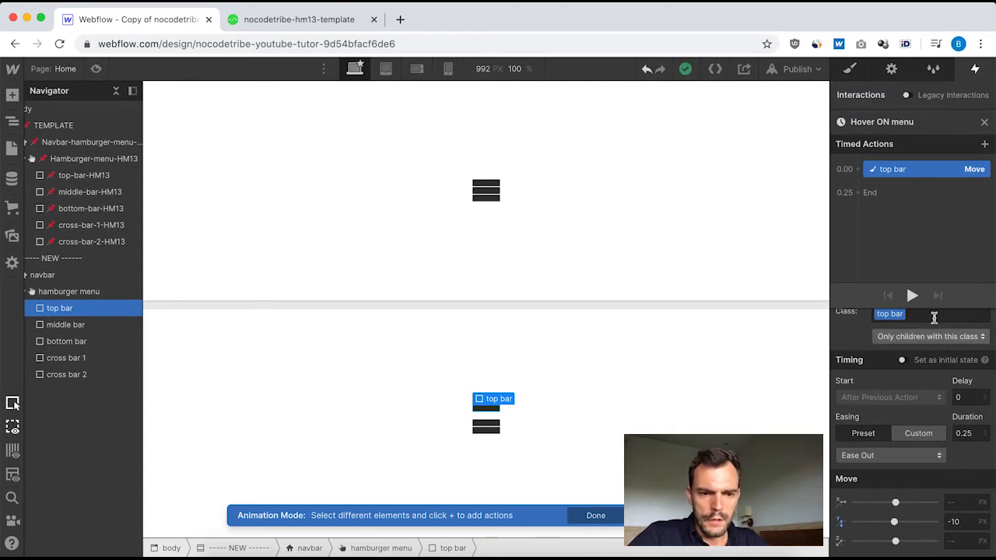
Add a Move action for the new middle bar alongside the top bar's, with 0.1 s delay, 0.25 s duration, Y -5 px and Ease Out easing.
{"action": "left_click", "coordinate": [62, 327]}
{"action": "left_click", "coordinate": [859, 169]}
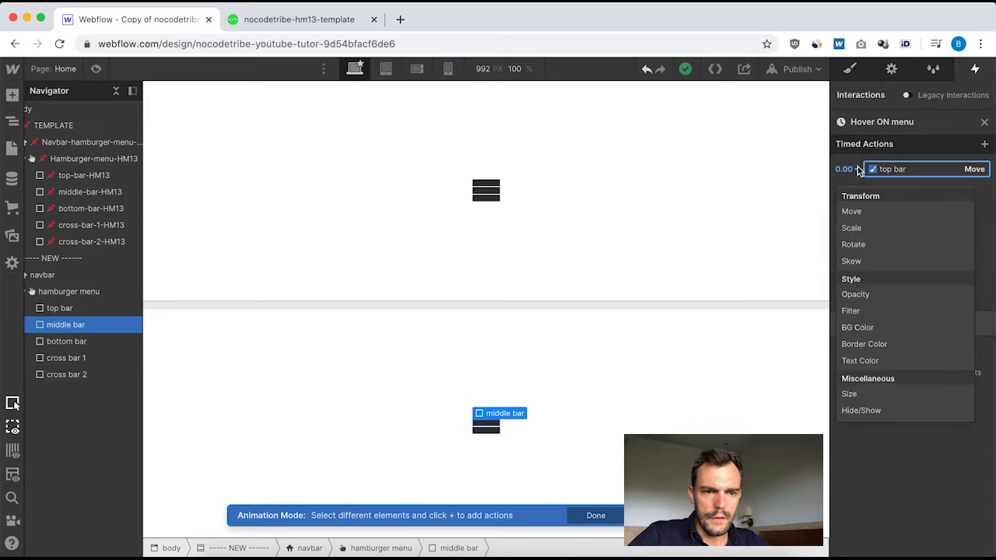
{"action": "left_click", "coordinate": [869, 213]}
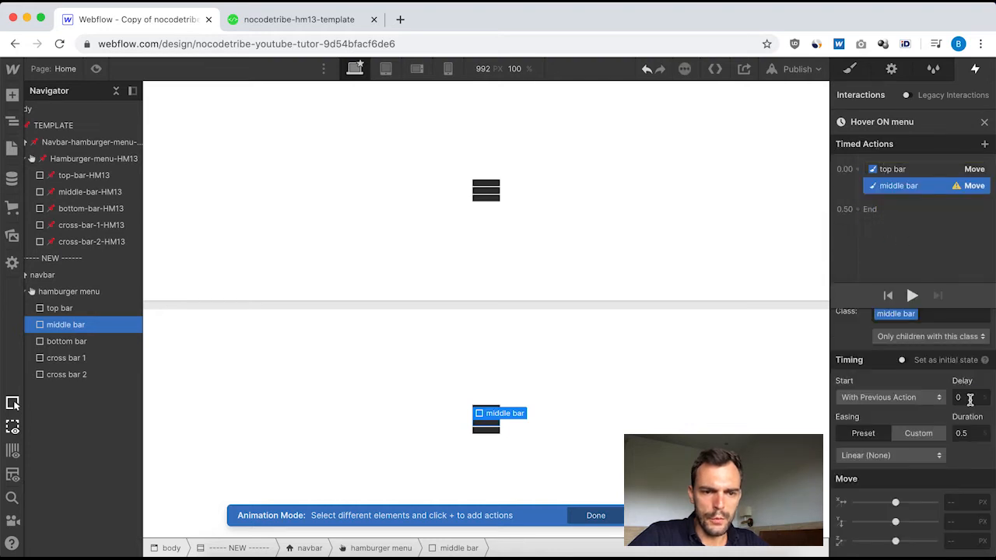
{"action": "left_click", "coordinate": [970, 398]}
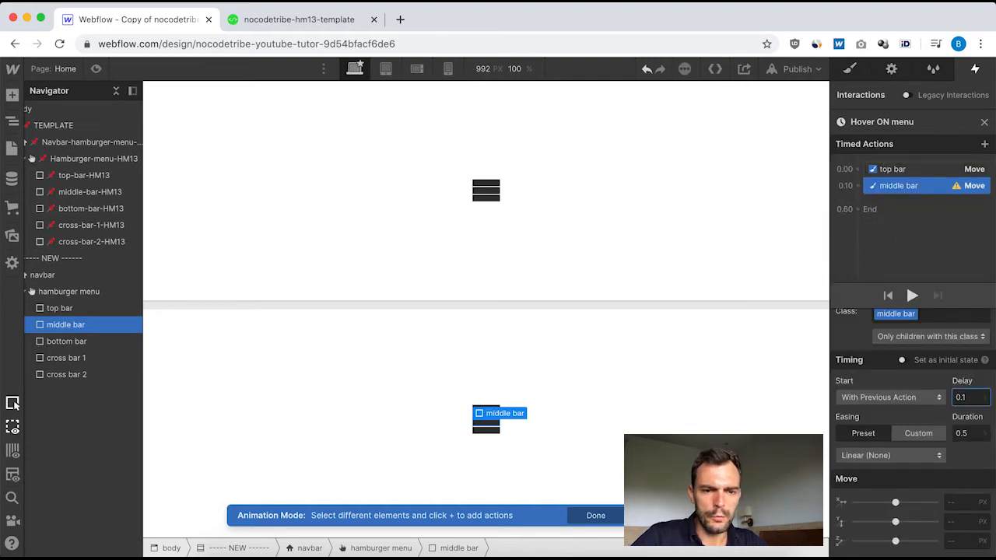
{"action": "left_click", "coordinate": [970, 433]}
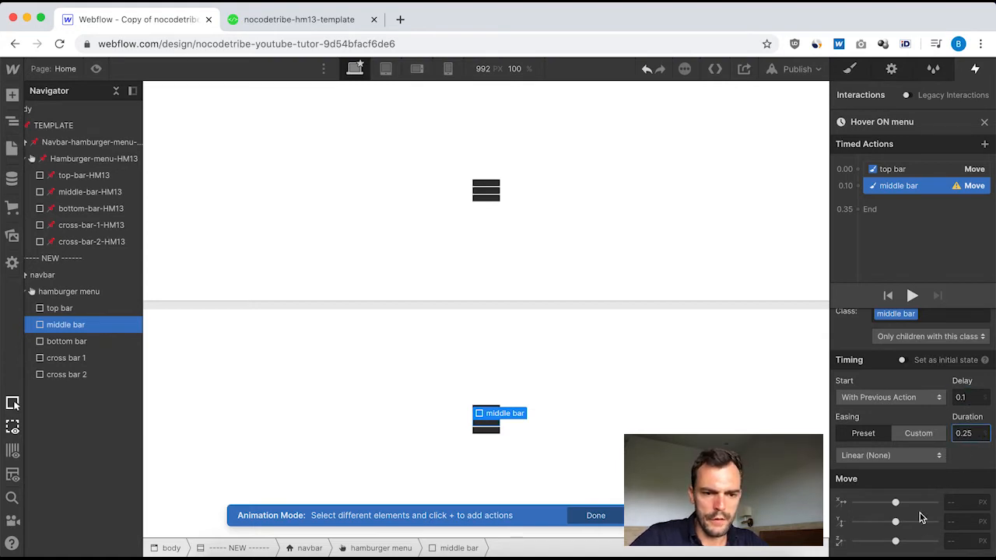
{"action": "left_click", "coordinate": [965, 522]}
{"action": "type", "text": "-5"}
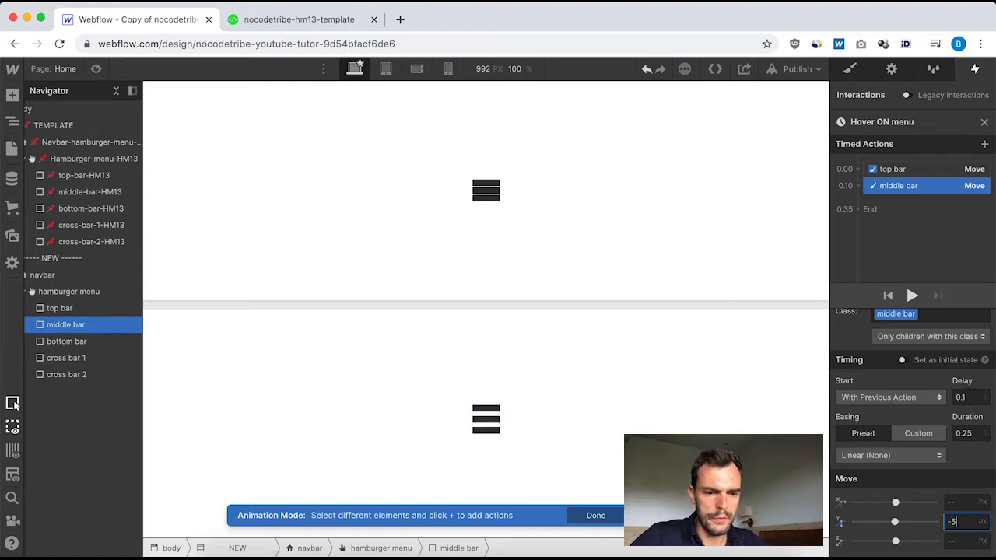
{"action": "left_click", "coordinate": [936, 455]}
{"action": "left_click", "coordinate": [880, 135]}
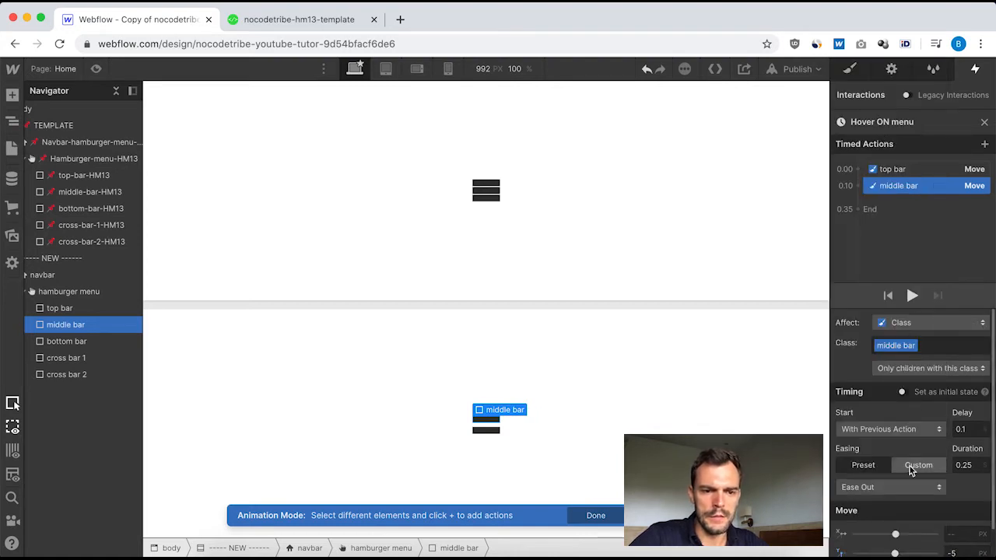
{"action": "scroll", "coordinate": [931, 452], "scroll_direction": "down", "scroll_amount": 1}
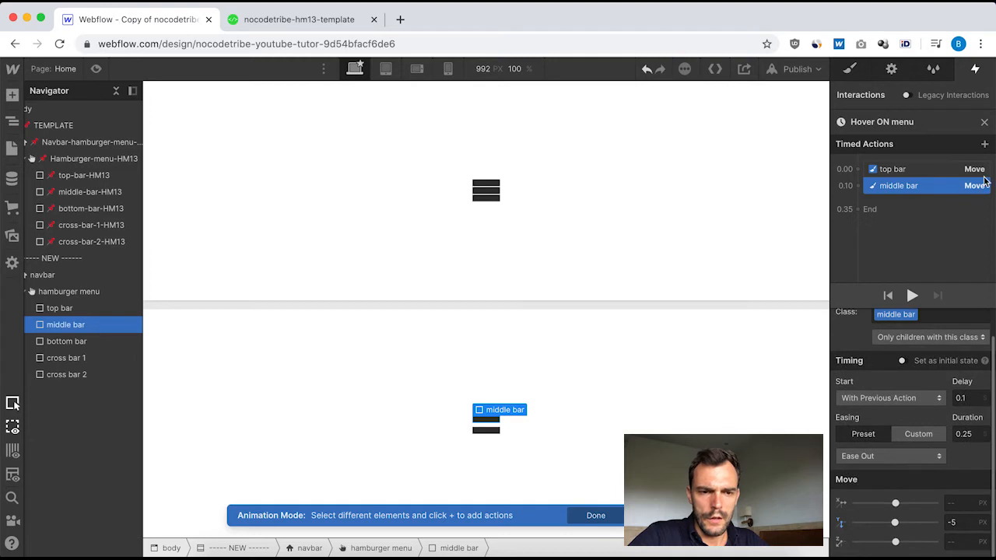
{"action": "left_click", "coordinate": [985, 123]}
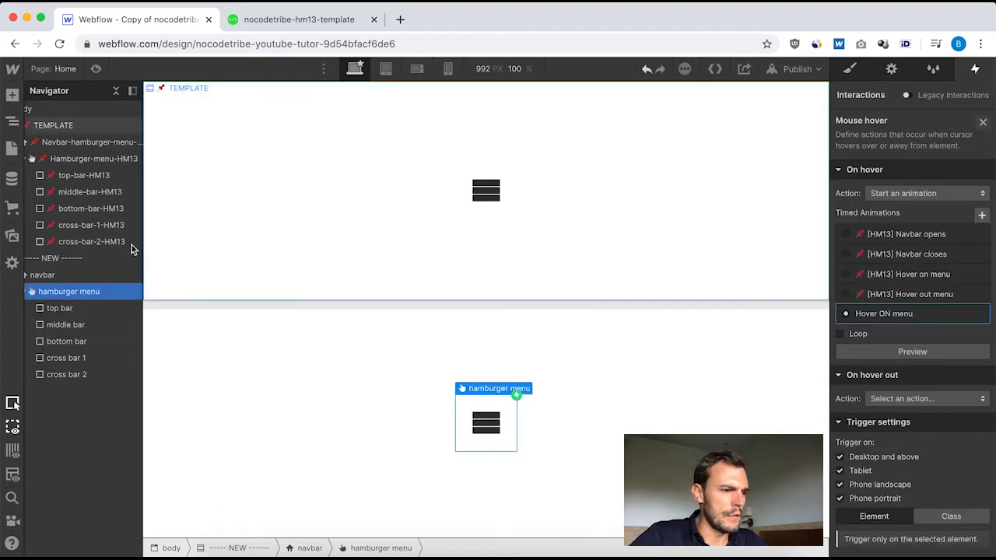
Check the timing, easing and Move values of the top and middle bars in the template's [HM13] Hover on menu animation.
{"action": "left_click", "coordinate": [77, 161]}
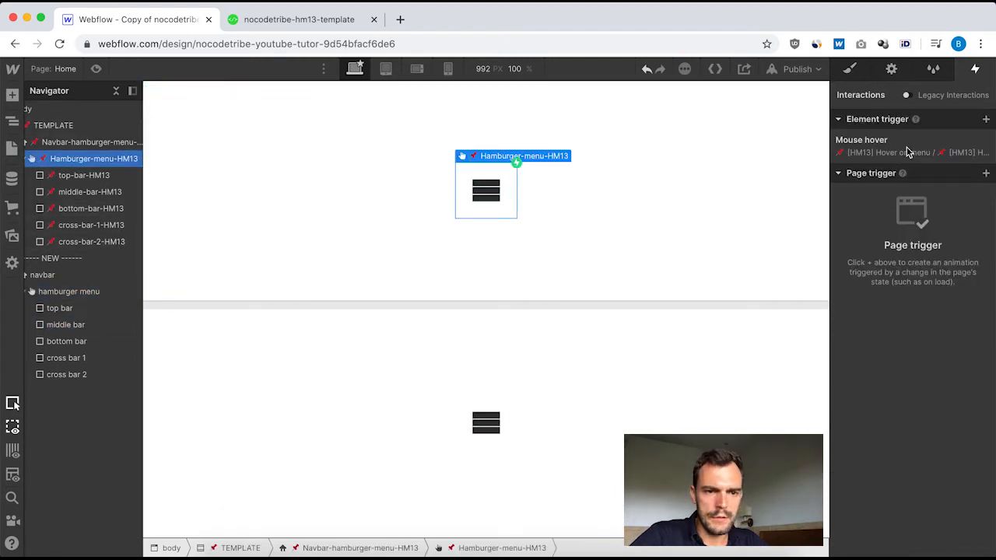
{"action": "left_click", "coordinate": [909, 152]}
{"action": "left_click", "coordinate": [915, 274]}
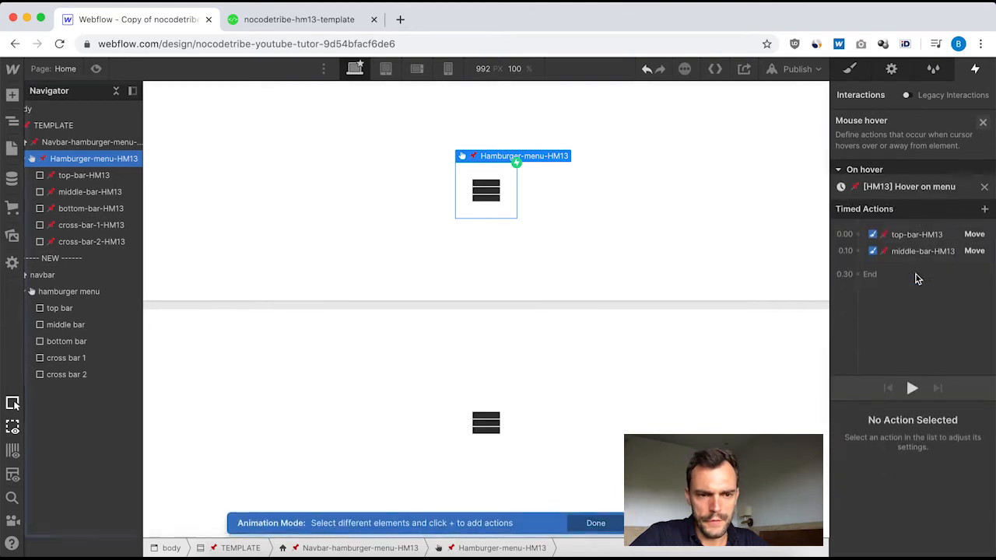
{"action": "left_click", "coordinate": [907, 176]}
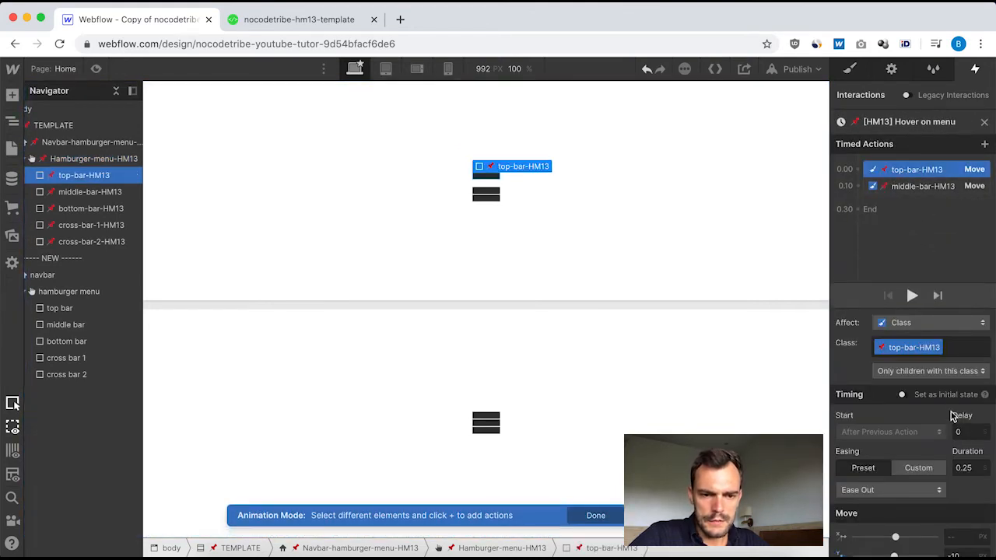
{"action": "scroll", "coordinate": [926, 503], "scroll_direction": "down", "scroll_amount": 1}
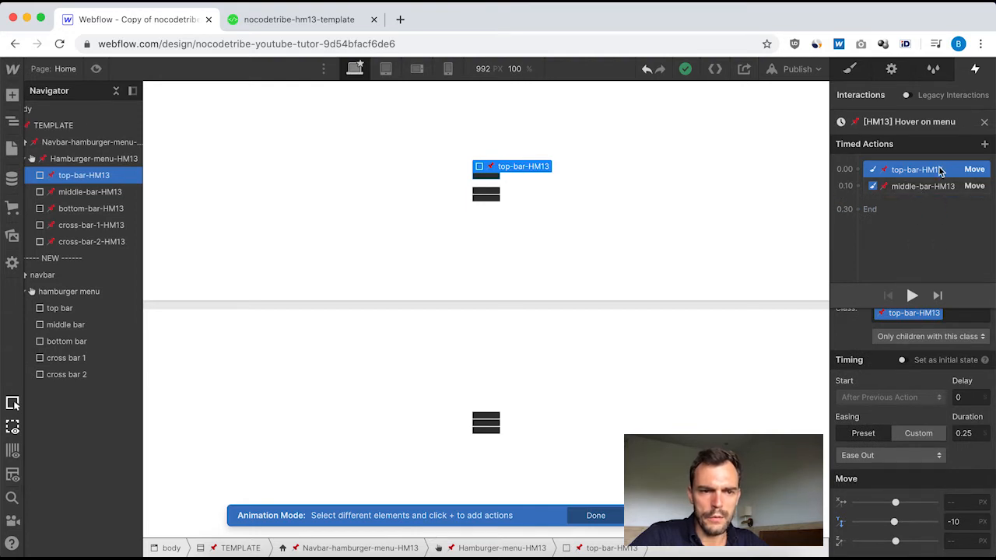
{"action": "left_click", "coordinate": [911, 189]}
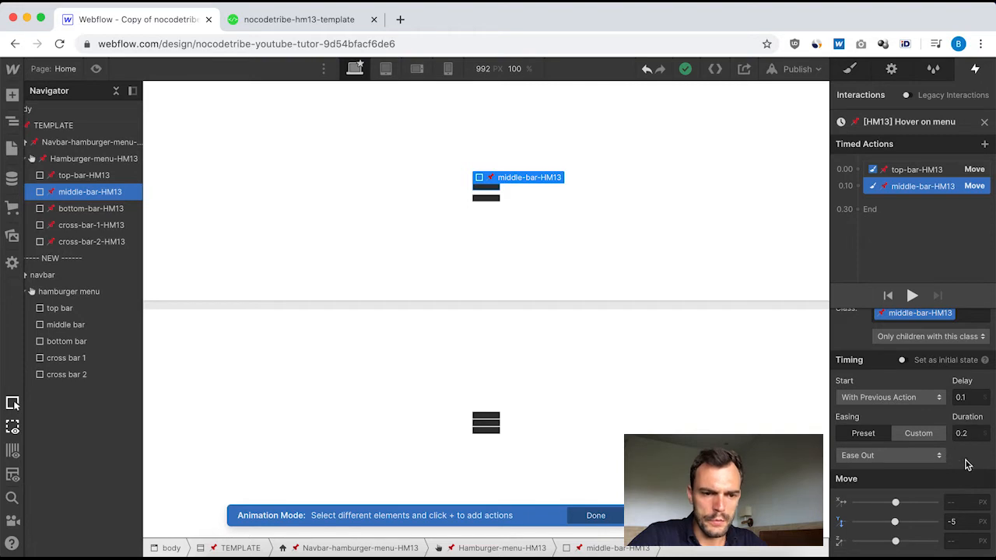
{"action": "left_click", "coordinate": [982, 122]}
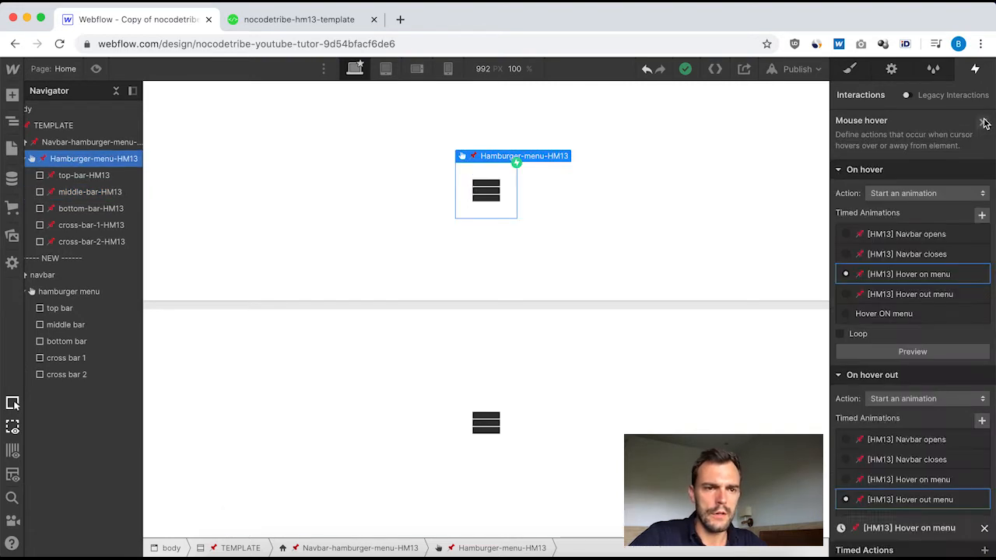
Set the duration of the middle bar's Move action in the Hover ON menu animation to 0.2 s.
{"action": "left_click", "coordinate": [70, 292]}
{"action": "left_click", "coordinate": [864, 147]}
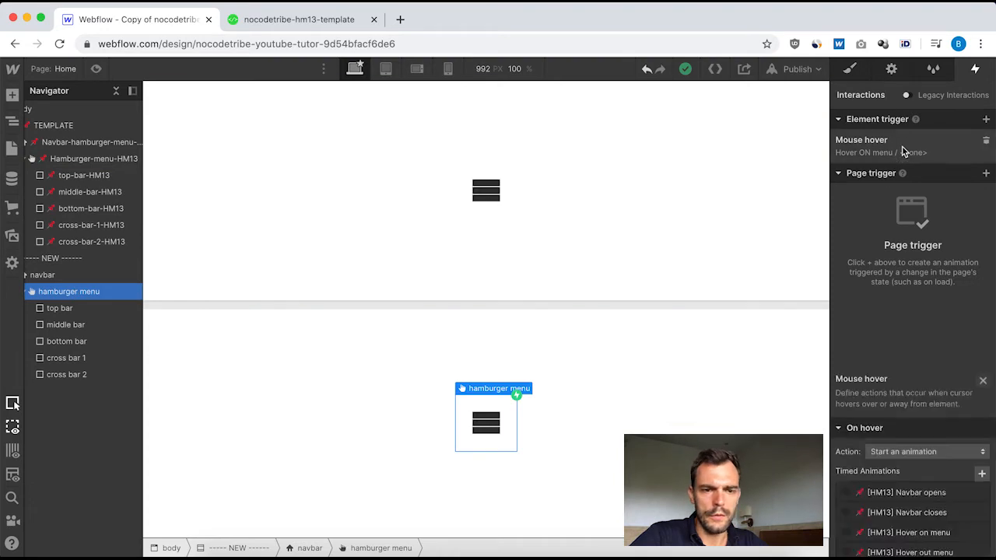
{"action": "left_click", "coordinate": [896, 315]}
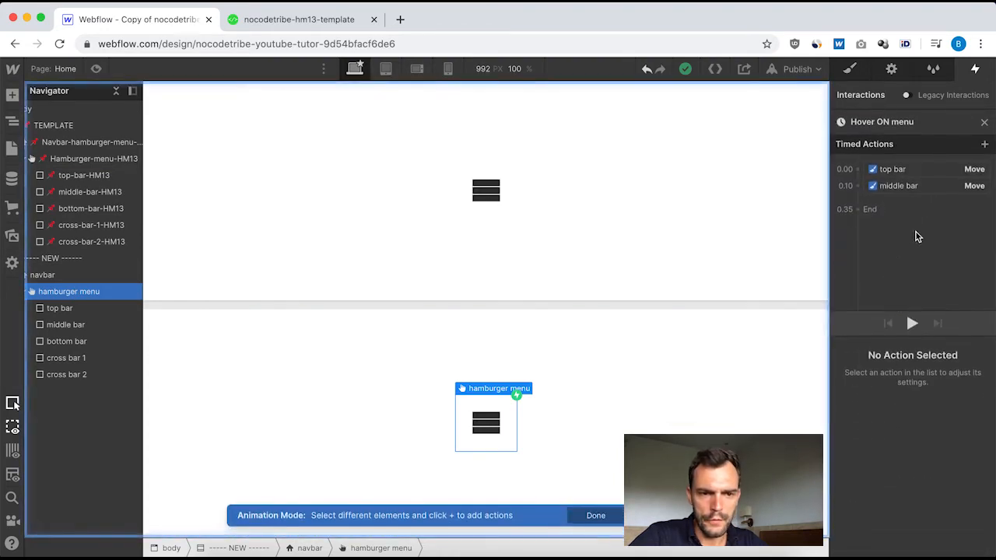
{"action": "left_click", "coordinate": [902, 186]}
{"action": "left_click", "coordinate": [979, 467]}
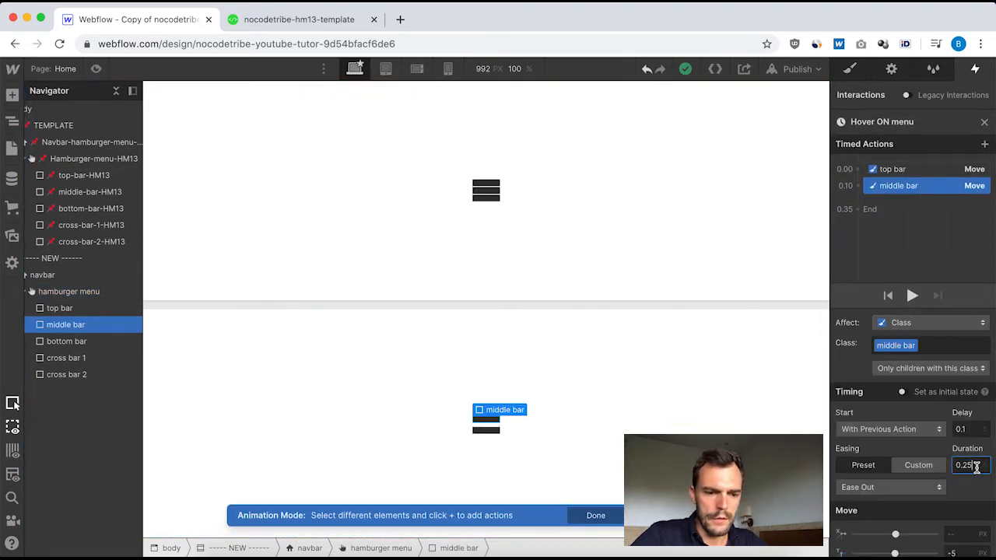
{"action": "key", "text": "BackSpace"}
{"action": "scroll", "coordinate": [951, 478], "scroll_direction": "down", "scroll_amount": 1}
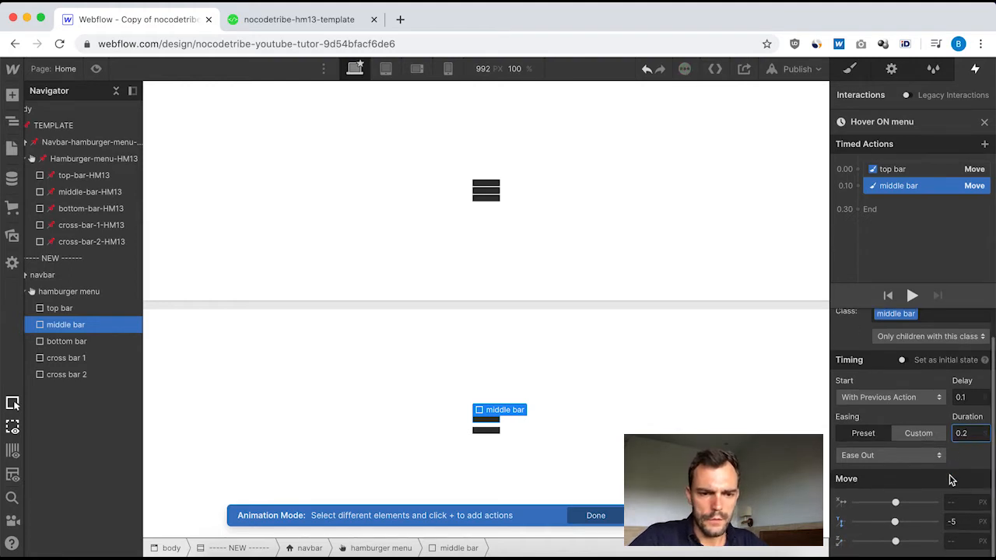
{"action": "scroll", "coordinate": [951, 478], "scroll_direction": "up", "scroll_amount": 1}
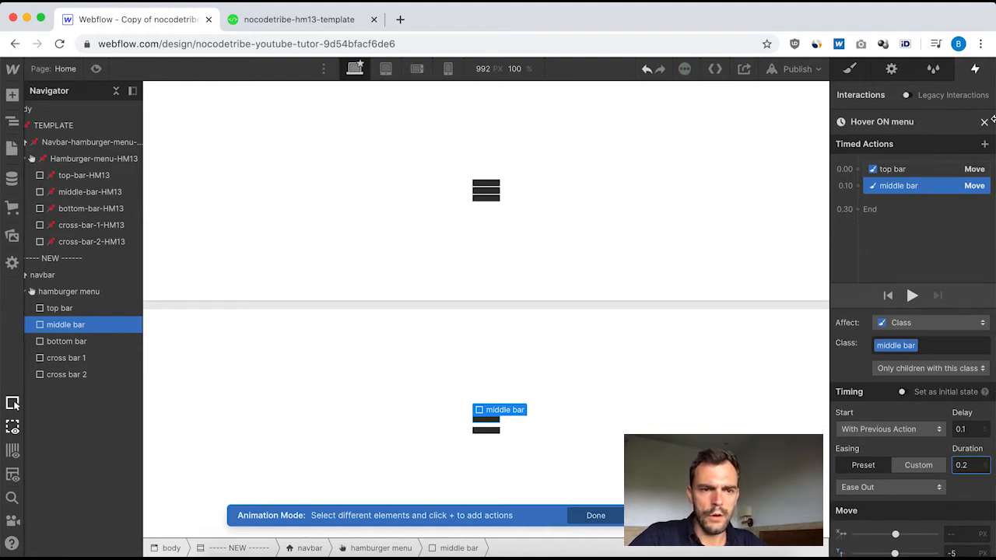
{"action": "left_click", "coordinate": [984, 122]}
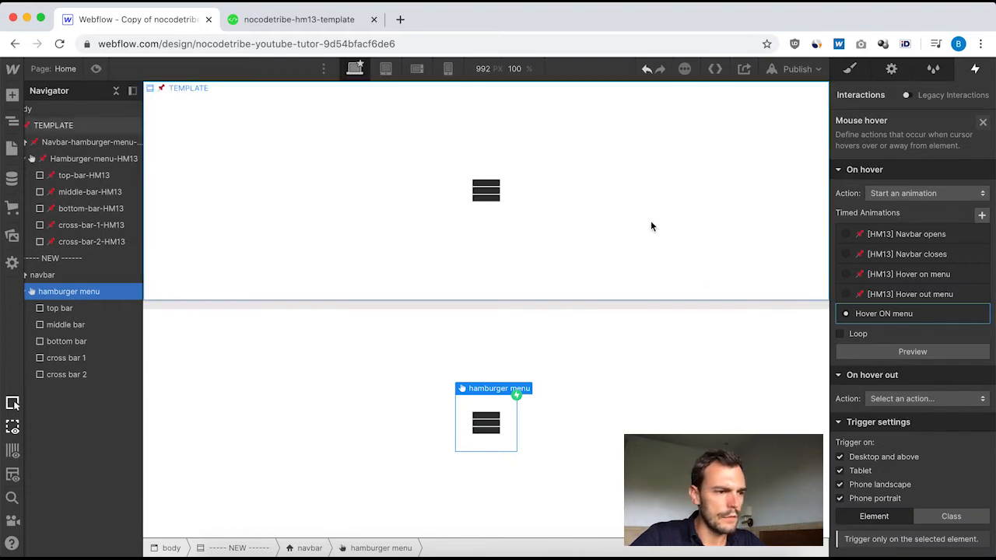
Check the timing, easing and Move values of the middle and top bars in the template's [HM13] Hover out menu animation.
{"action": "left_click", "coordinate": [87, 161]}
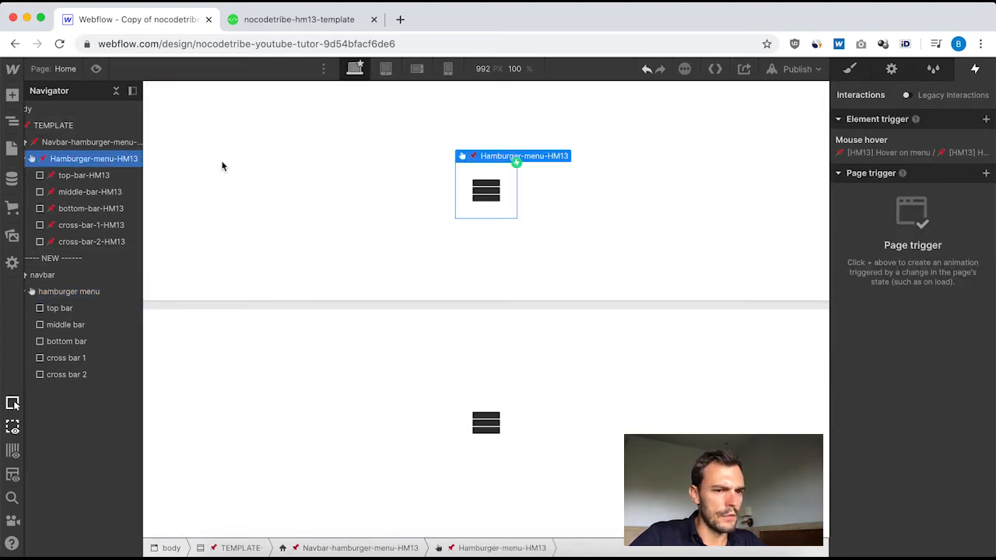
{"action": "left_click", "coordinate": [869, 152]}
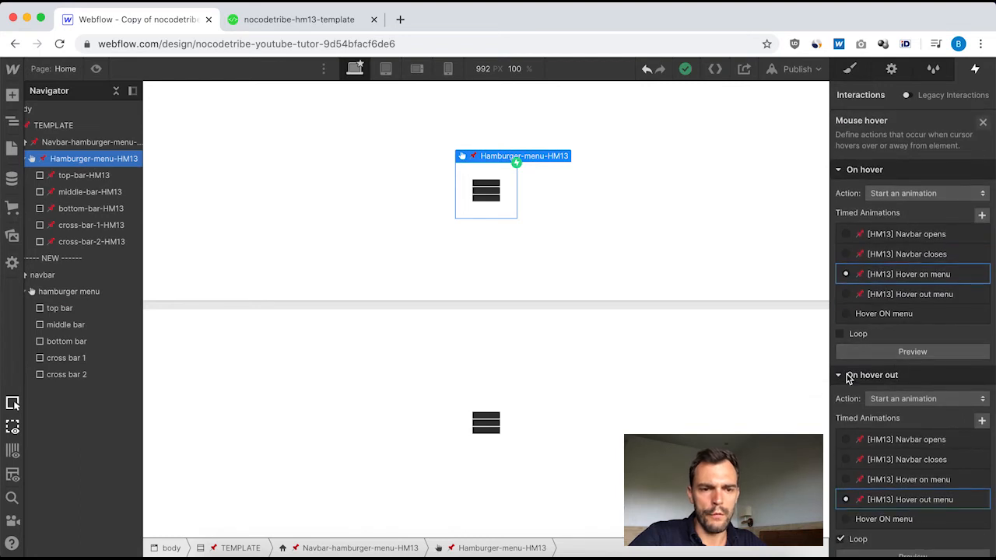
{"action": "left_click", "coordinate": [908, 500]}
{"action": "left_click", "coordinate": [904, 170]}
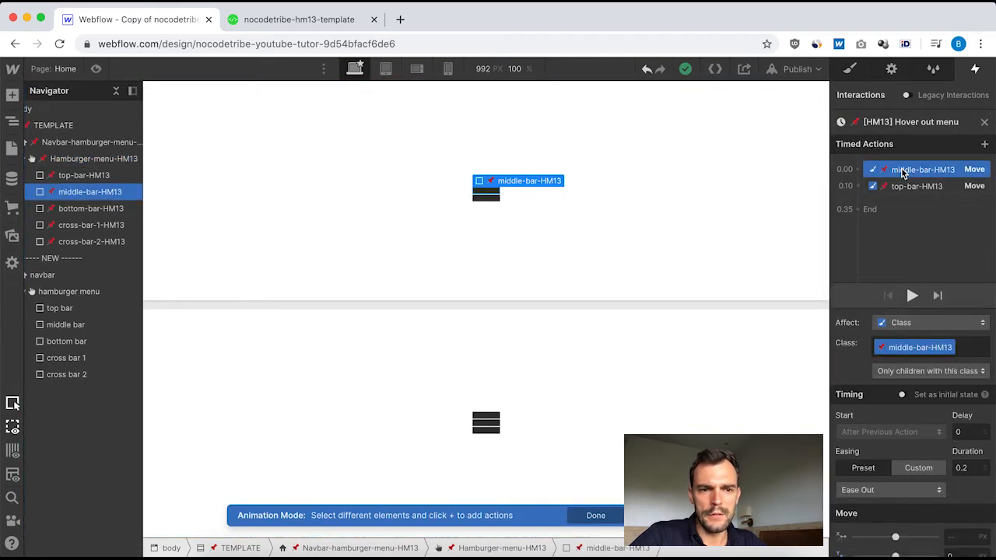
{"action": "left_click", "coordinate": [923, 187]}
{"action": "scroll", "coordinate": [926, 467], "scroll_direction": "down", "scroll_amount": 1}
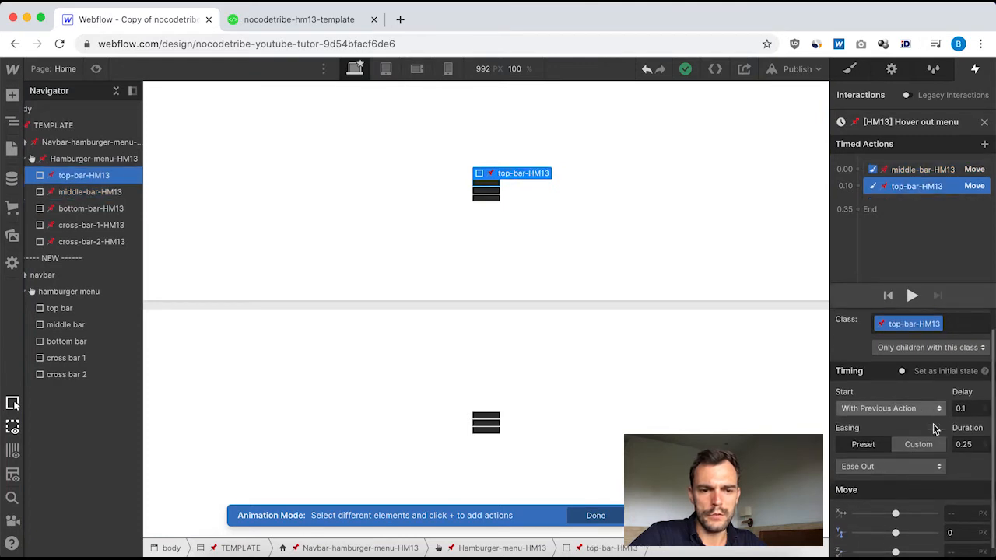
{"action": "left_click", "coordinate": [914, 175]}
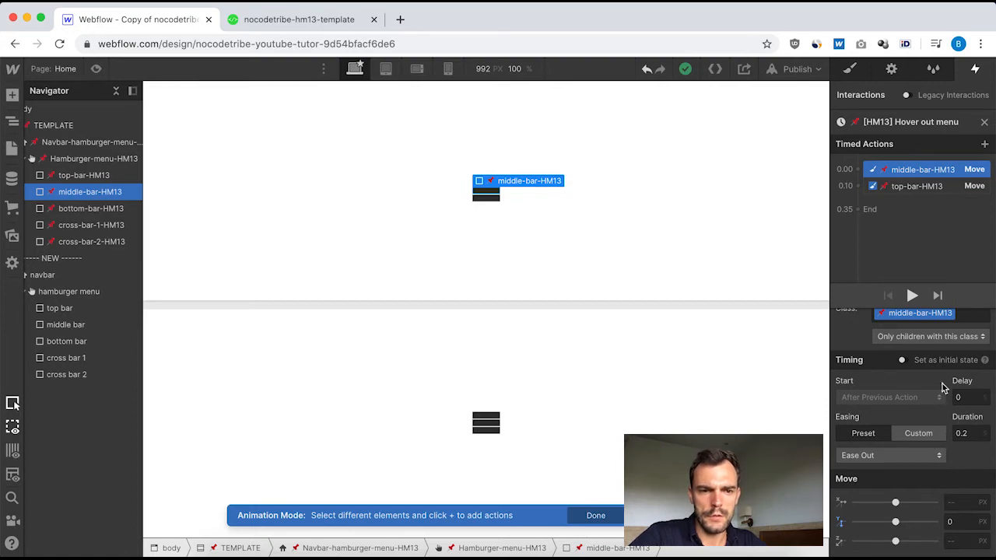
{"action": "left_click", "coordinate": [925, 189]}
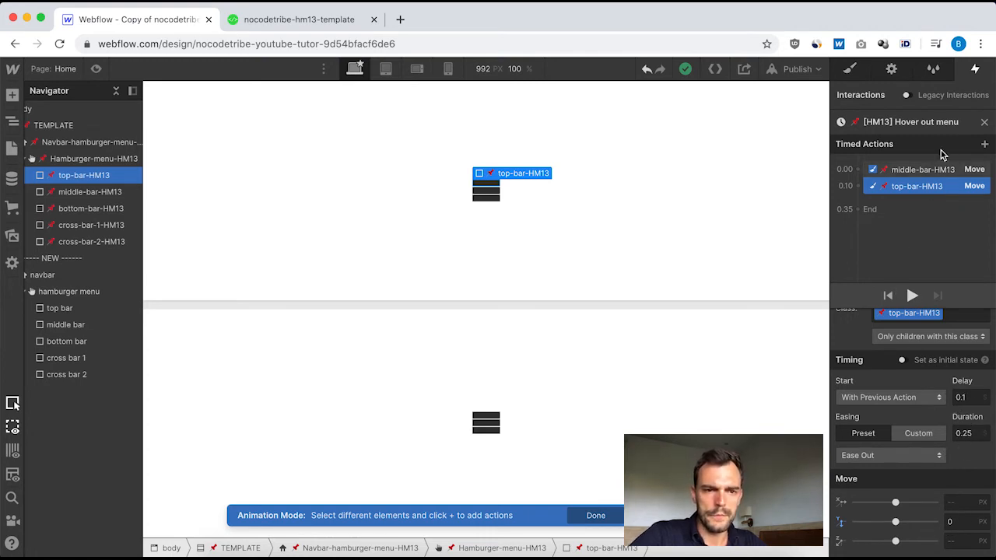
{"action": "left_click", "coordinate": [984, 123]}
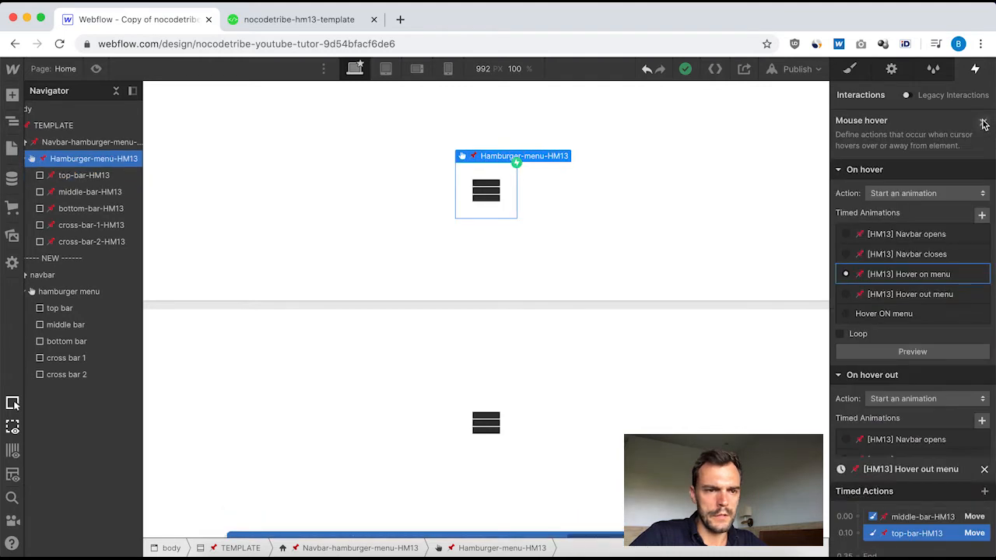
Set the new hamburger menu's hover-out action to start an animation, and create a timed animation named "hover OUT menu" for it.
{"action": "left_click", "coordinate": [68, 291]}
{"action": "left_click", "coordinate": [874, 152]}
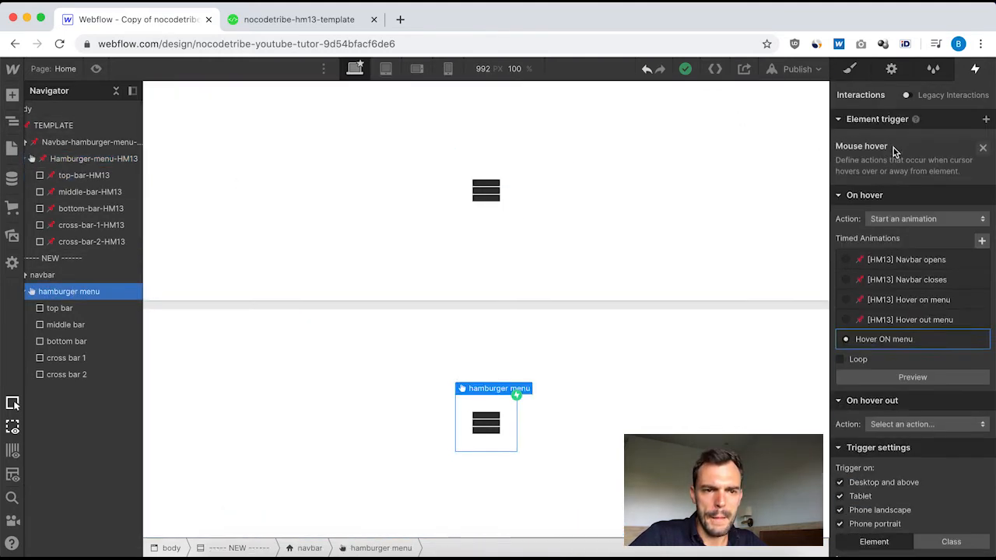
{"action": "left_click", "coordinate": [900, 315]}
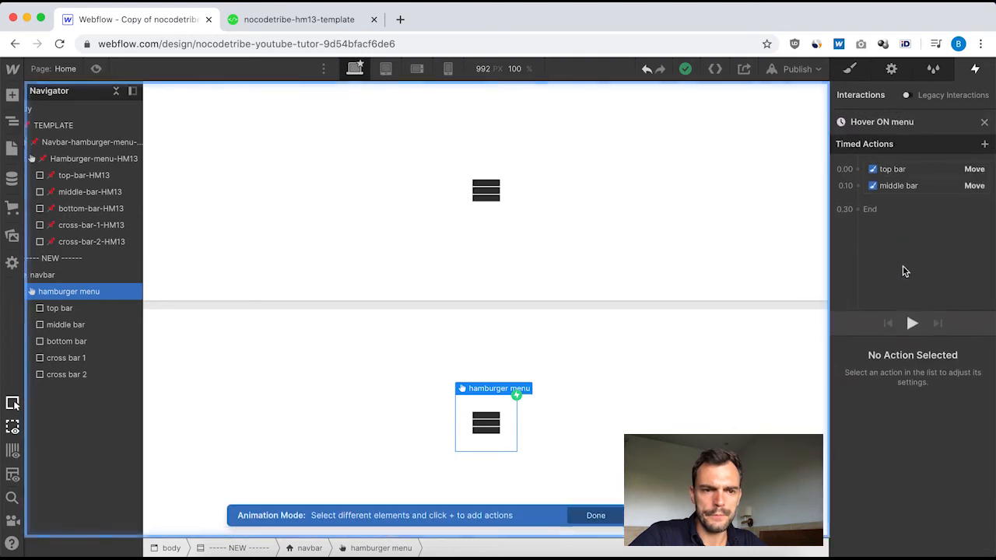
{"action": "left_click", "coordinate": [984, 122]}
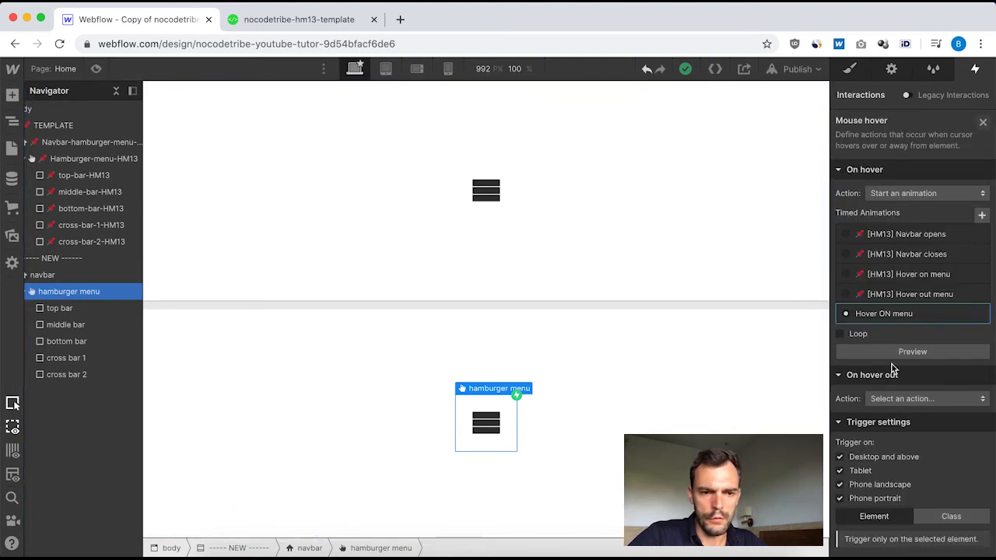
{"action": "left_click", "coordinate": [941, 403]}
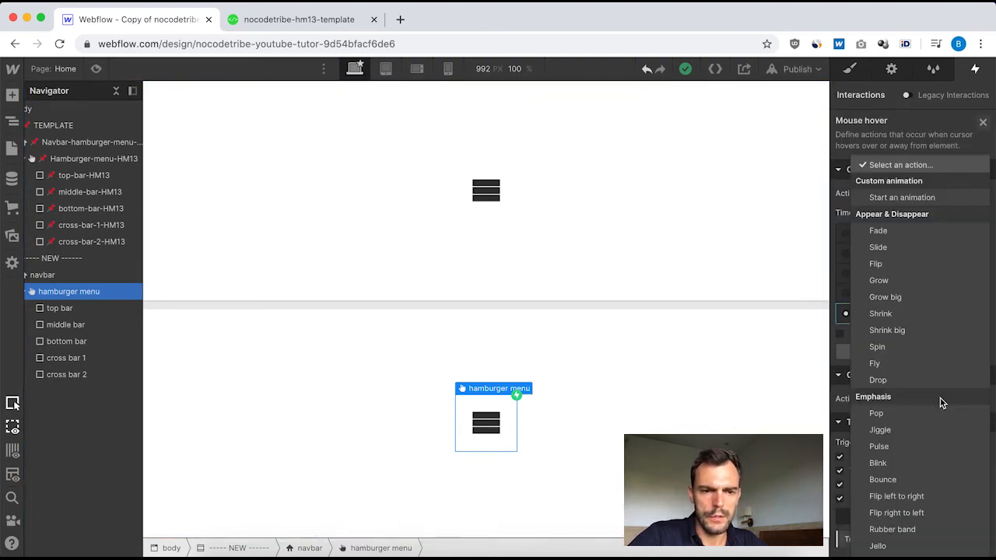
{"action": "left_click", "coordinate": [914, 198]}
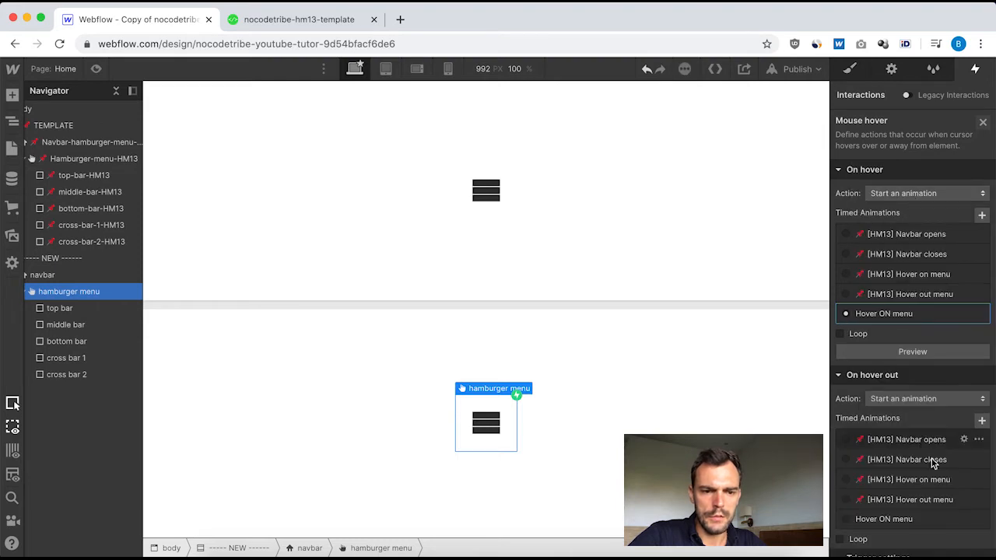
{"action": "scroll", "coordinate": [919, 426], "scroll_direction": "down", "scroll_amount": 2}
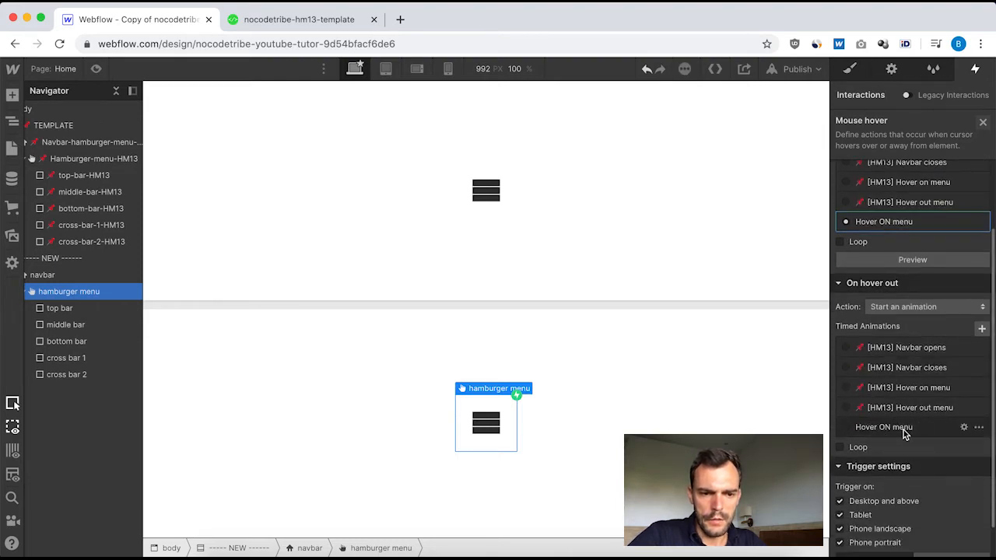
{"action": "left_click", "coordinate": [982, 329]}
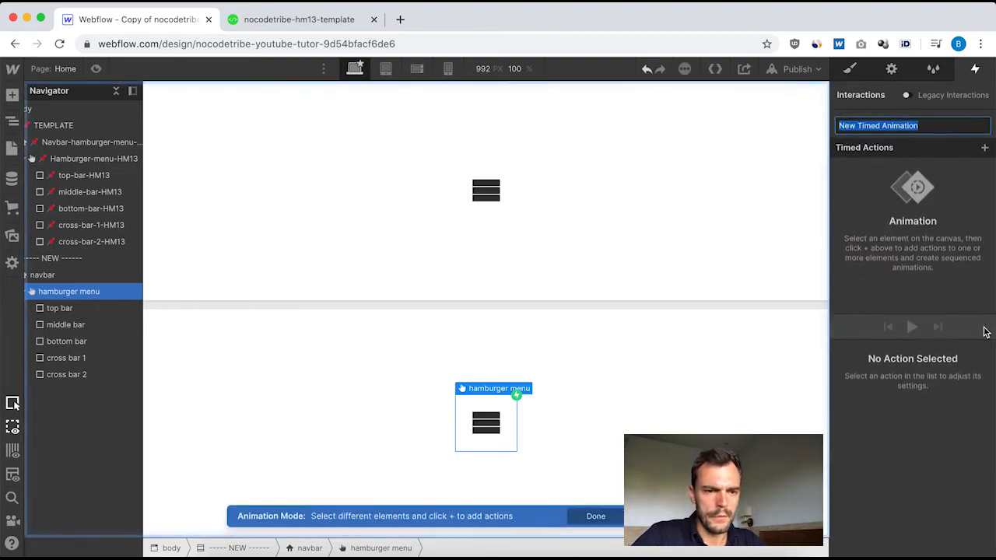
{"action": "type", "text": "hover OUT menu"}
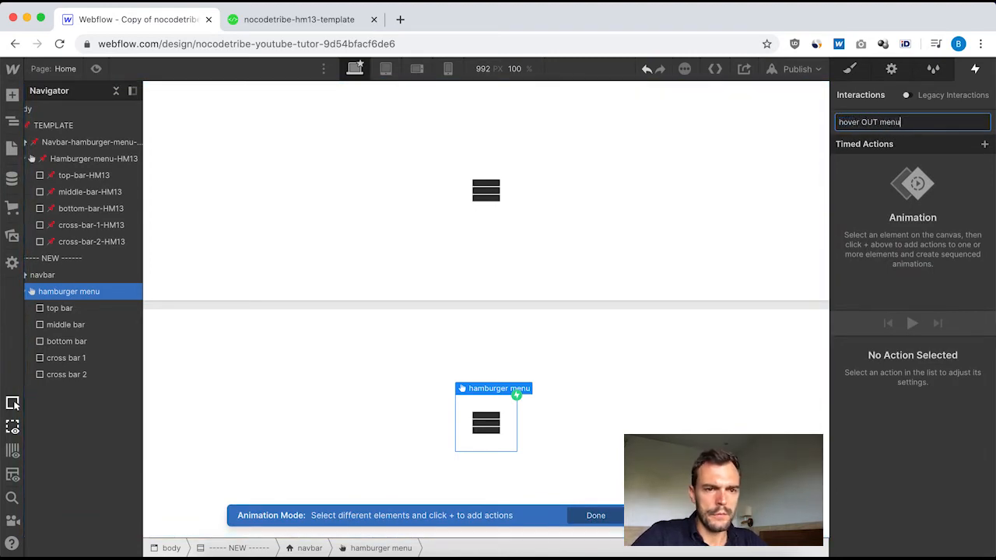
{"action": "key", "text": "Return"}
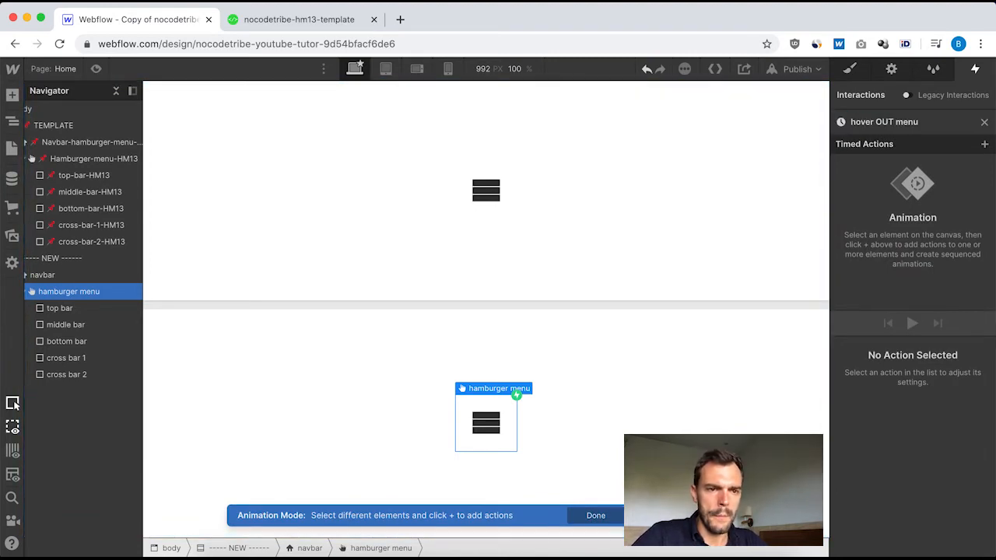
Add a Move action for the new middle bar with a 0.2 s duration, Ease Out easing and Y offset of 0 px.
{"action": "left_click", "coordinate": [62, 308]}
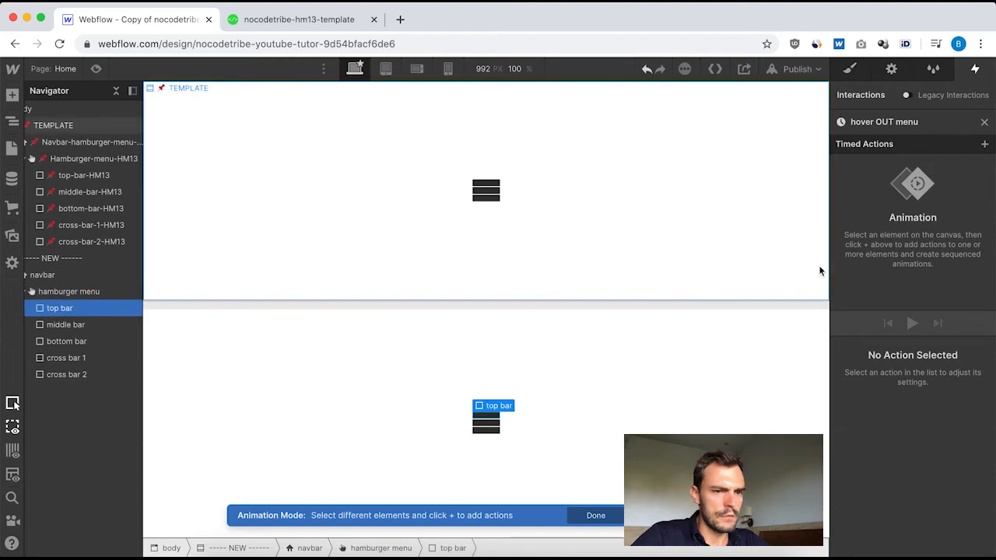
{"action": "left_click", "coordinate": [55, 325]}
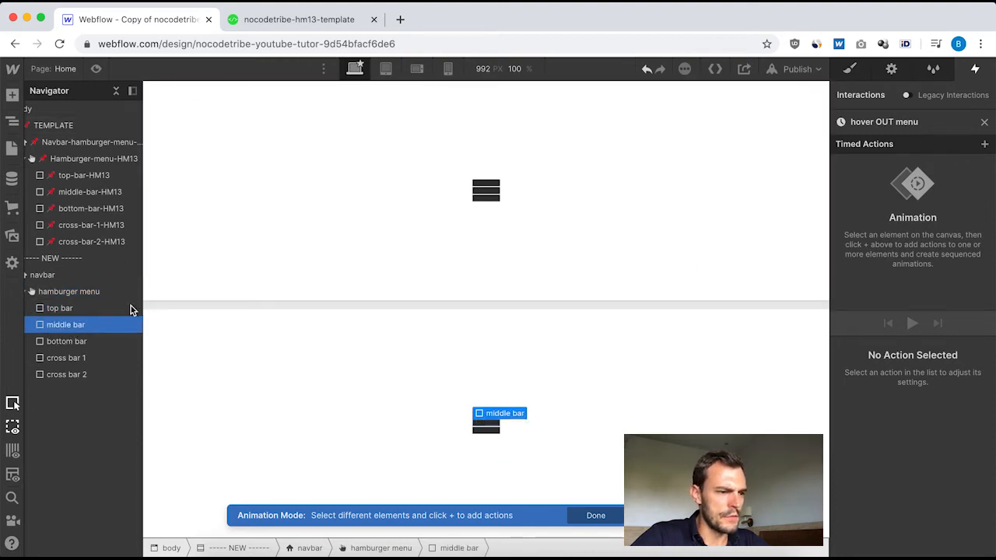
{"action": "left_click", "coordinate": [985, 145]}
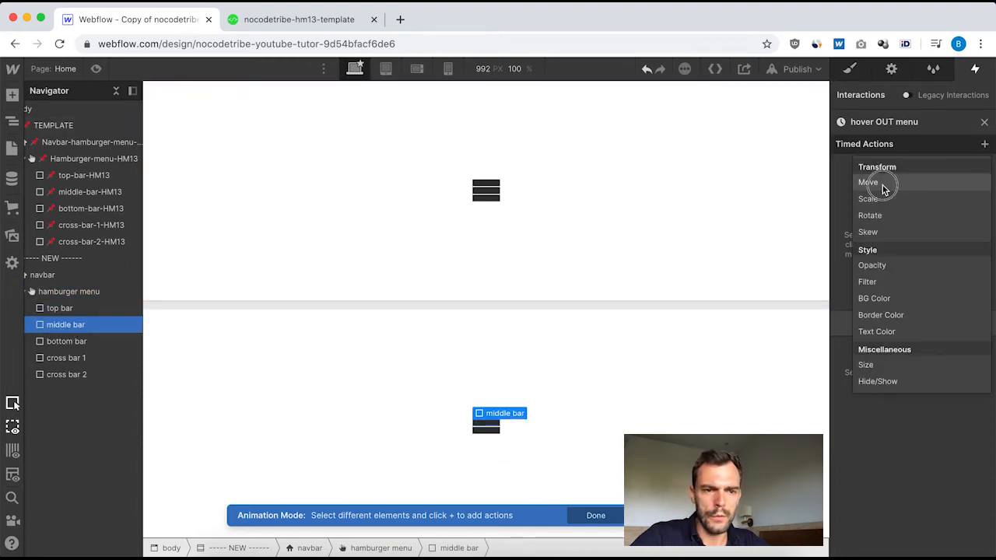
{"action": "left_click", "coordinate": [882, 187]}
{"action": "left_click", "coordinate": [971, 464]}
{"action": "key", "text": "BackSpace"}
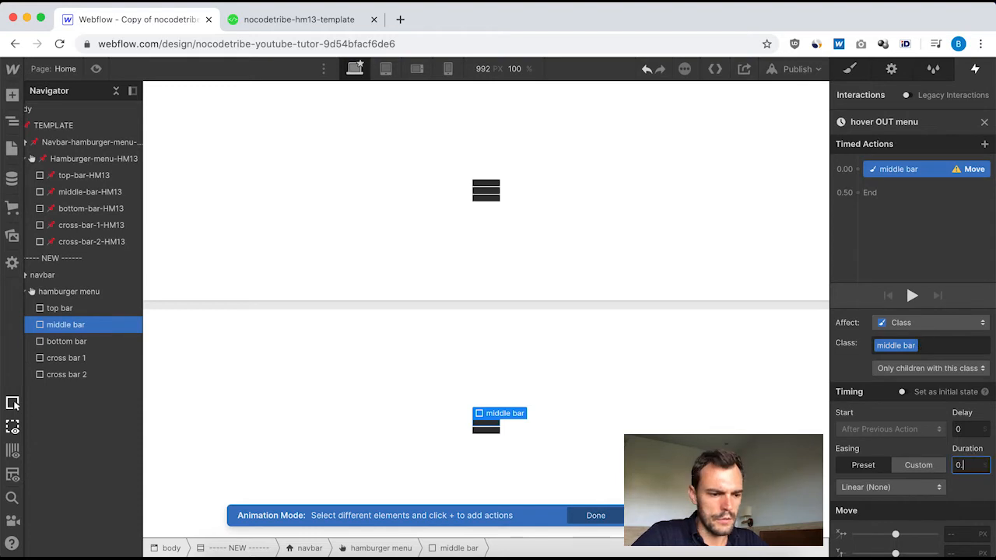
{"action": "left_click", "coordinate": [920, 487]}
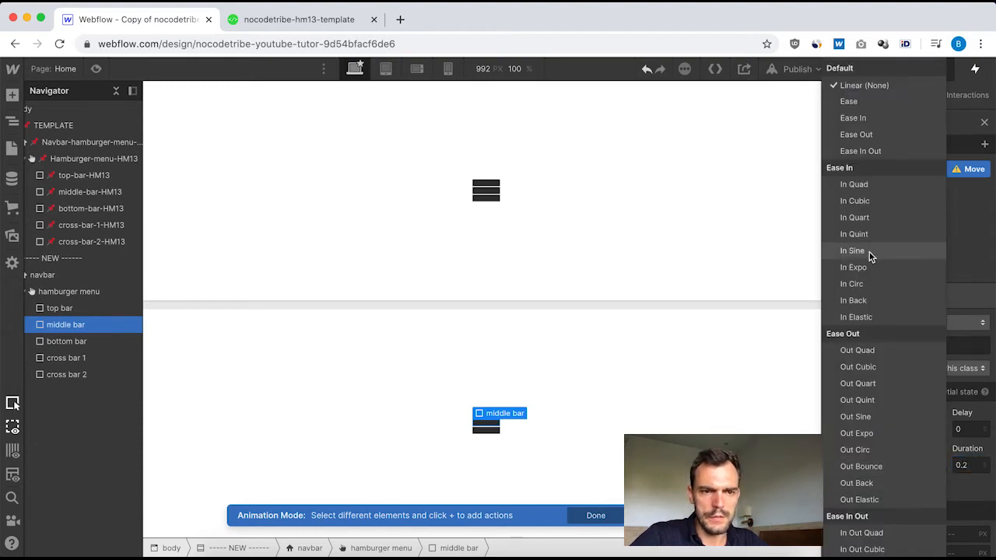
{"action": "left_click", "coordinate": [860, 133]}
{"action": "scroll", "coordinate": [935, 441], "scroll_direction": "down", "scroll_amount": 1}
{"action": "left_click", "coordinate": [949, 522]}
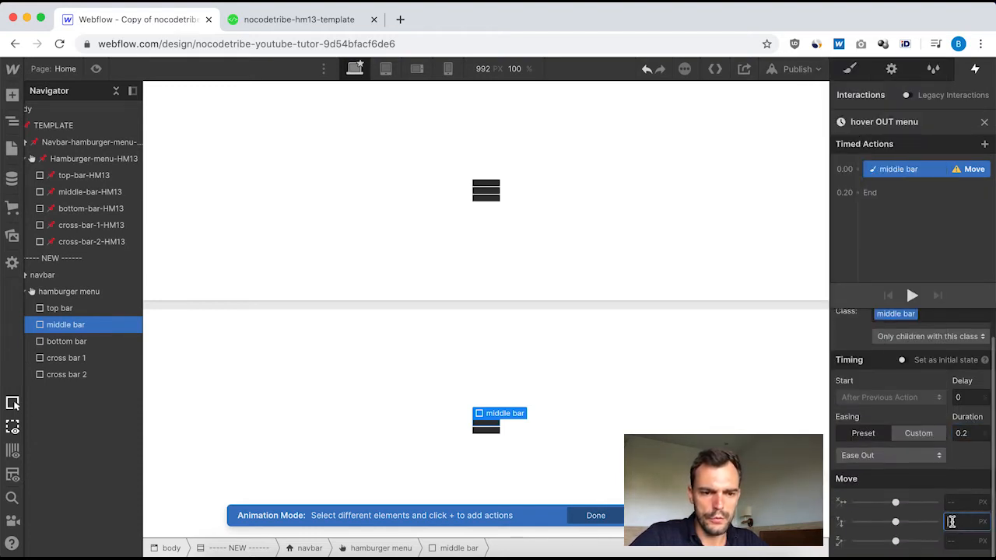
{"action": "type", "text": "0"}
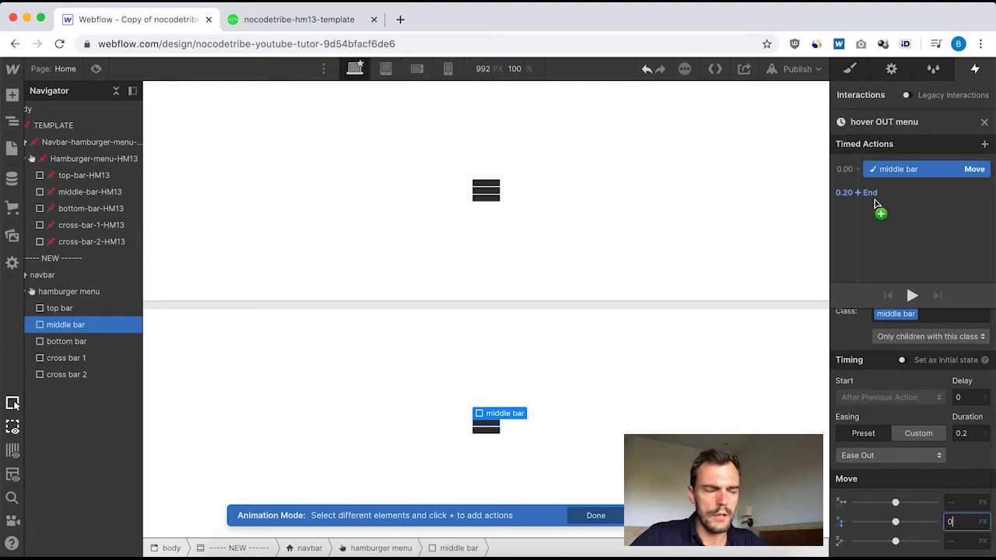
Add a Move action for the new top bar alongside the middle bar's, with 0.1 s delay, 0.25 s duration, Ease Out easing and Y 0 px.
{"action": "left_click", "coordinate": [79, 309]}
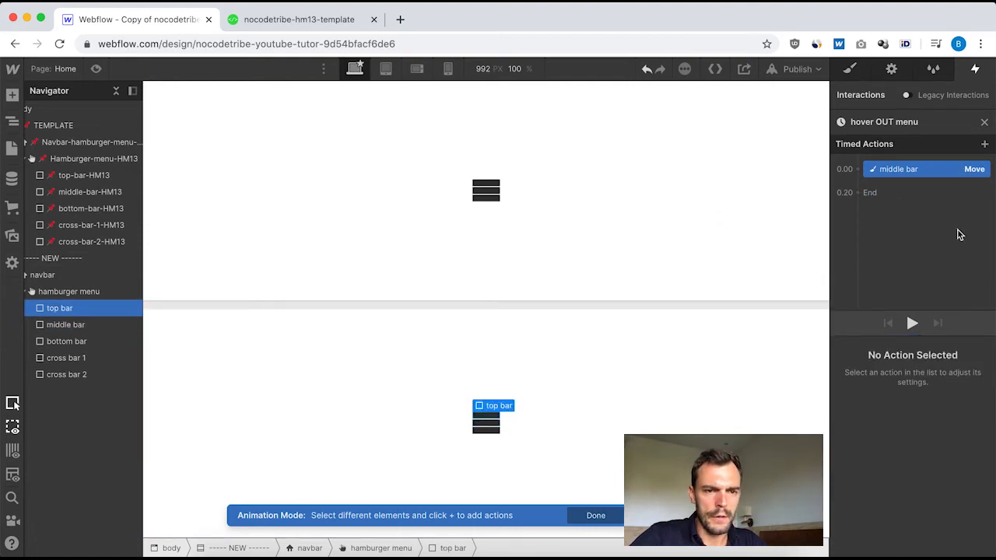
{"action": "mouse_move", "coordinate": [862, 173]}
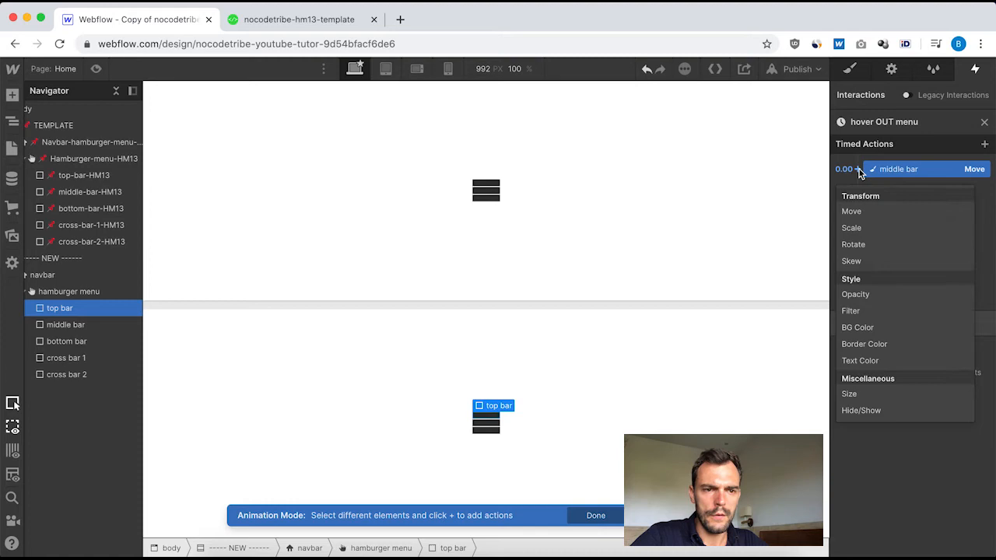
{"action": "left_click", "coordinate": [874, 211]}
{"action": "left_click", "coordinate": [967, 397]}
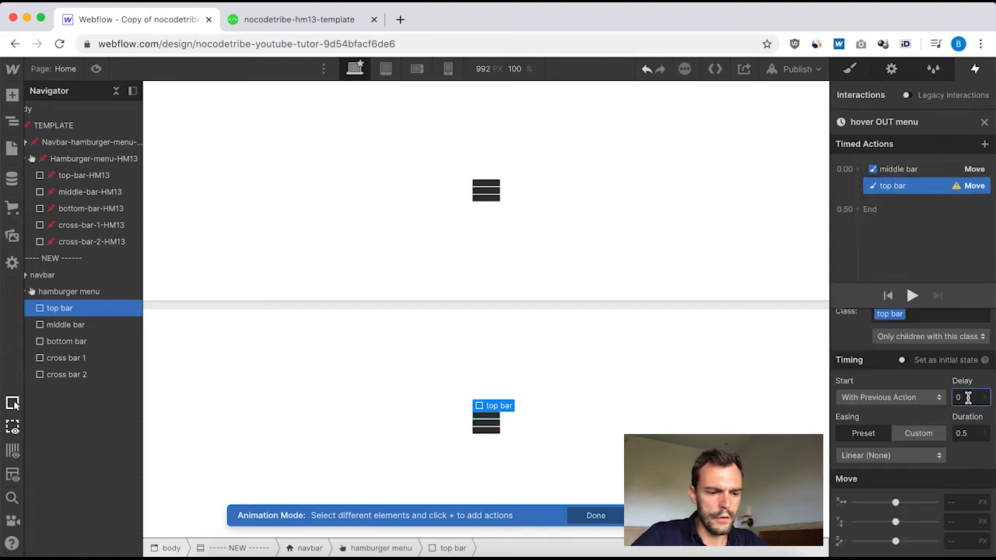
{"action": "left_click", "coordinate": [972, 434]}
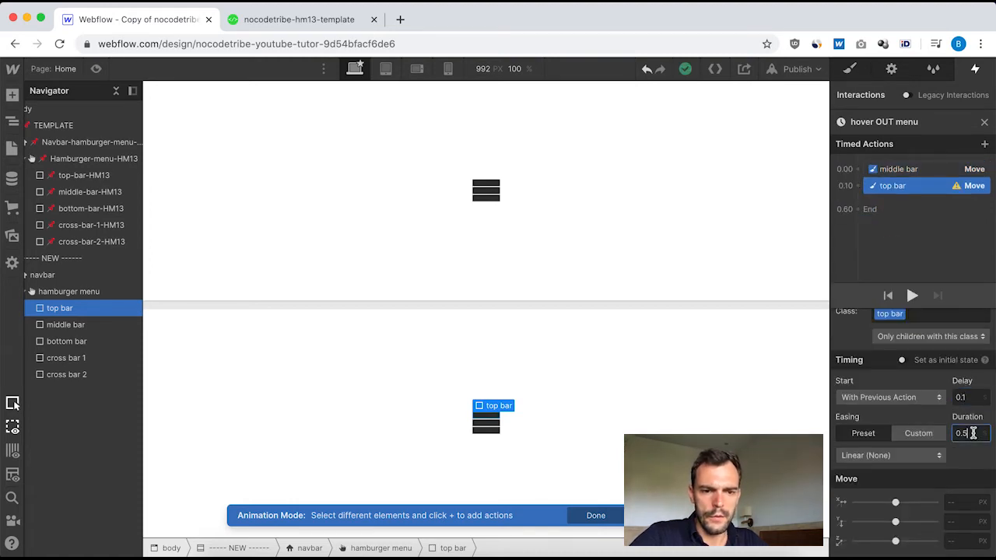
{"action": "left_click", "coordinate": [902, 455]}
{"action": "left_click", "coordinate": [869, 136]}
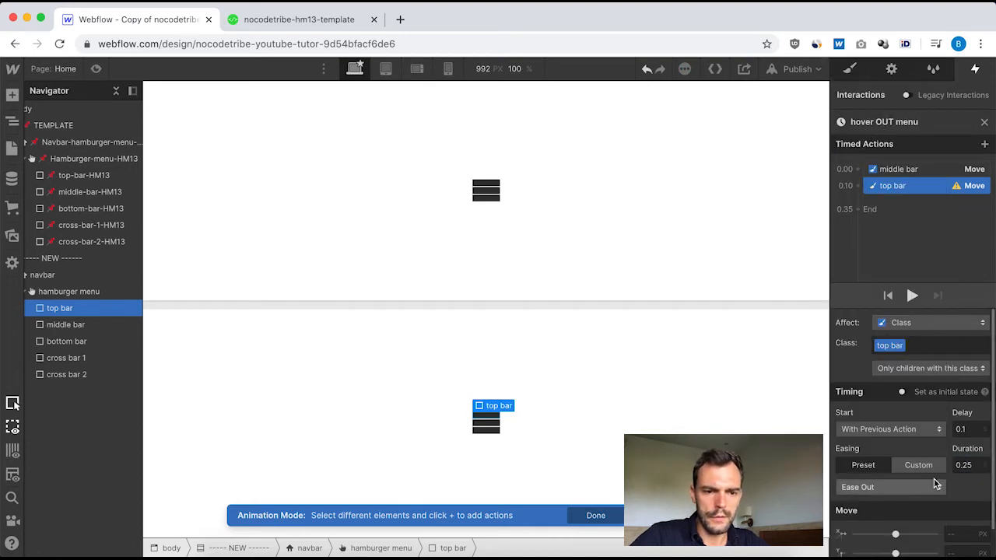
{"action": "scroll", "coordinate": [939, 506], "scroll_direction": "down", "scroll_amount": 1}
{"action": "left_click", "coordinate": [958, 522]}
{"action": "type", "text": "0"}
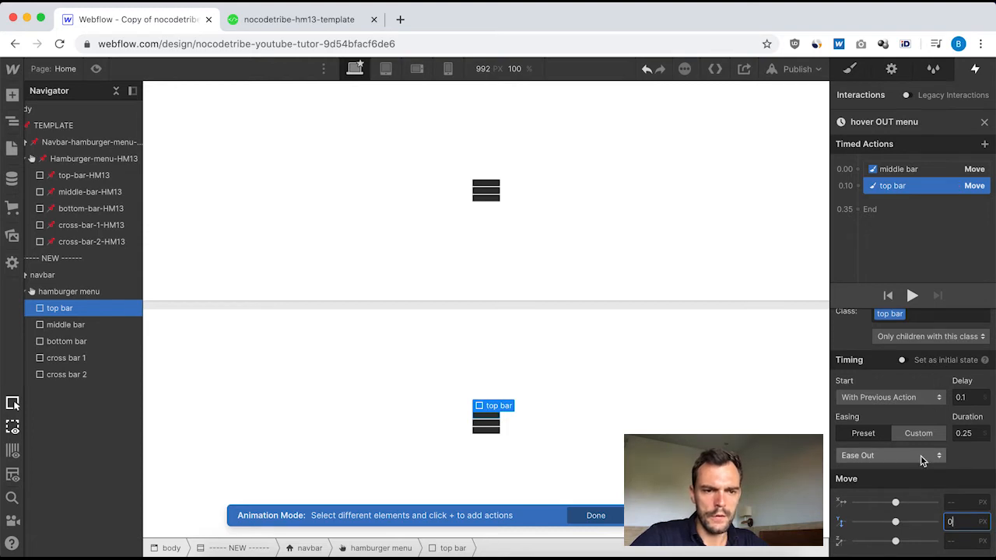
{"action": "scroll", "coordinate": [921, 455], "scroll_direction": "up", "scroll_amount": 1}
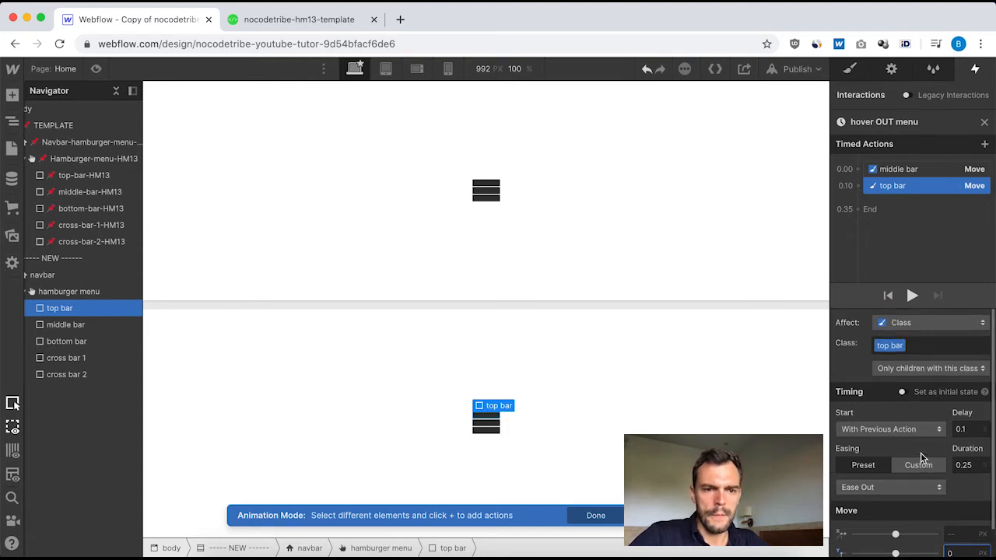
{"action": "left_click", "coordinate": [985, 123]}
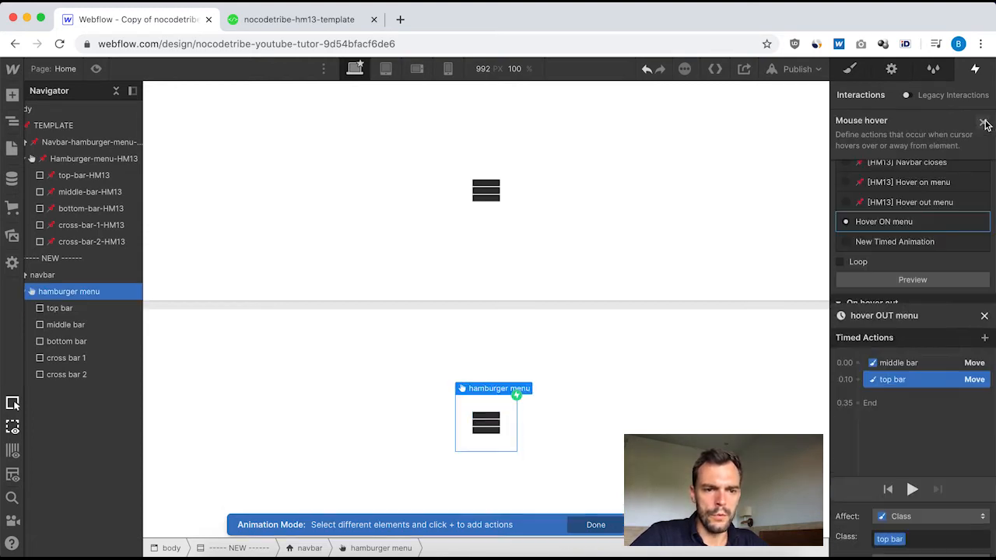
Preview the Hover ON menu animation, and test the new hamburger menu's hover behaviour in the page preview.
{"action": "left_click", "coordinate": [920, 280]}
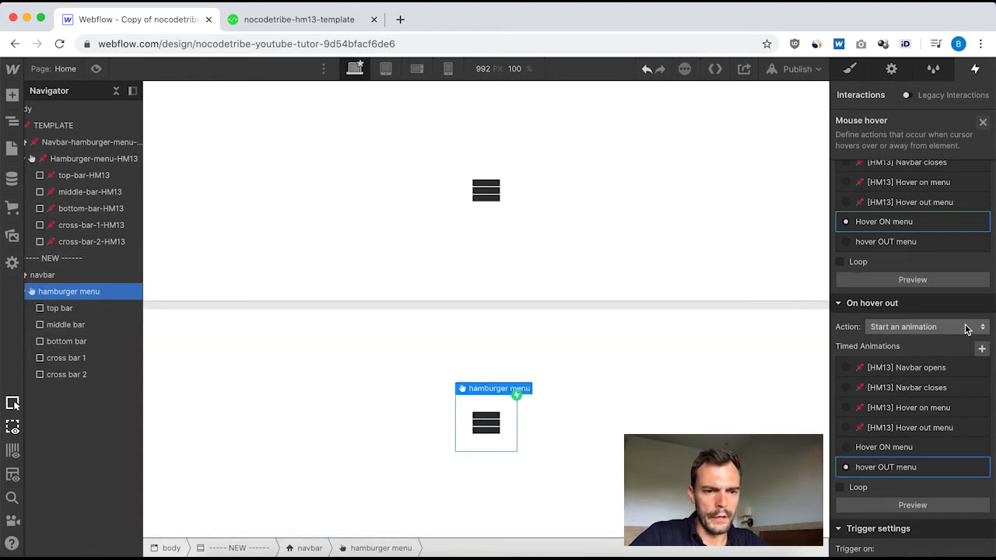
{"action": "left_click", "coordinate": [919, 280]}
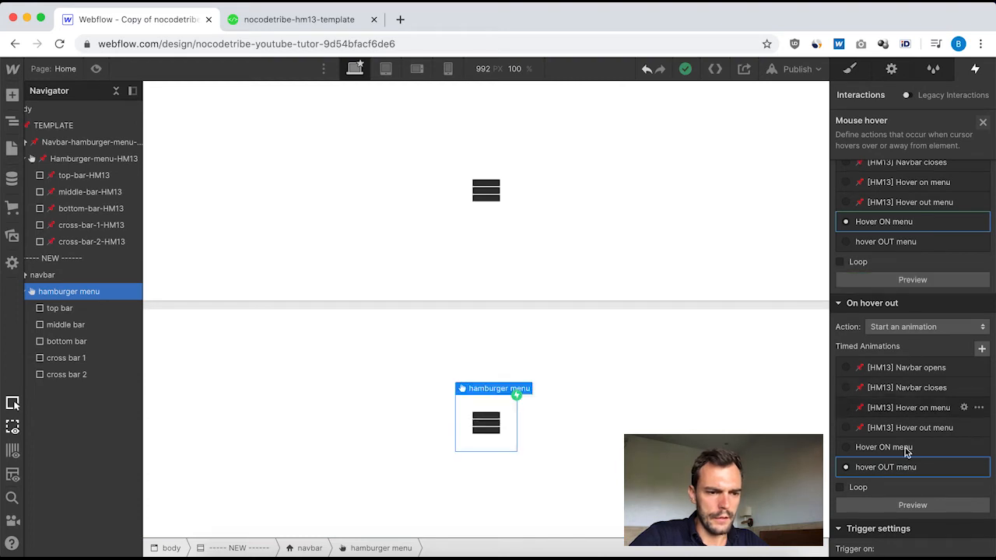
{"action": "left_click", "coordinate": [95, 69]}
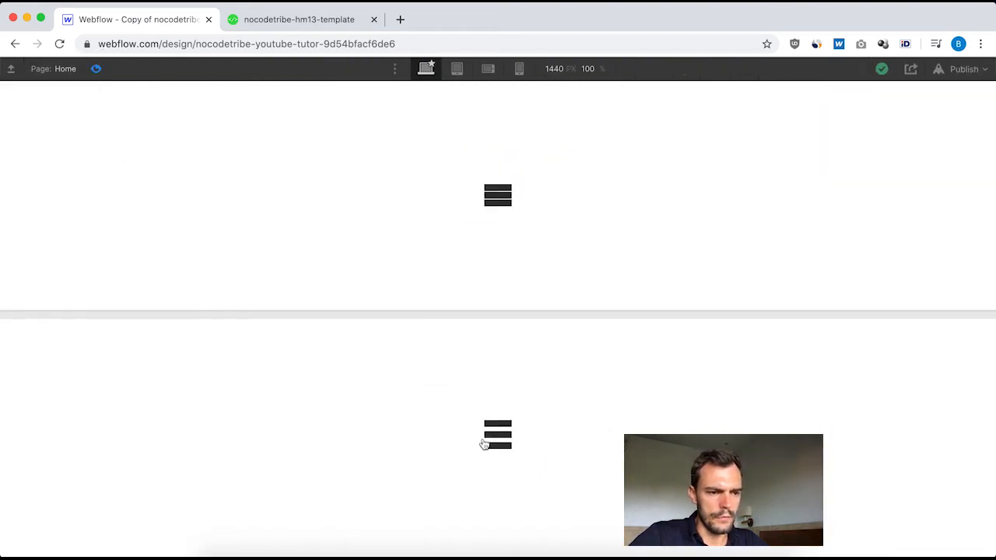
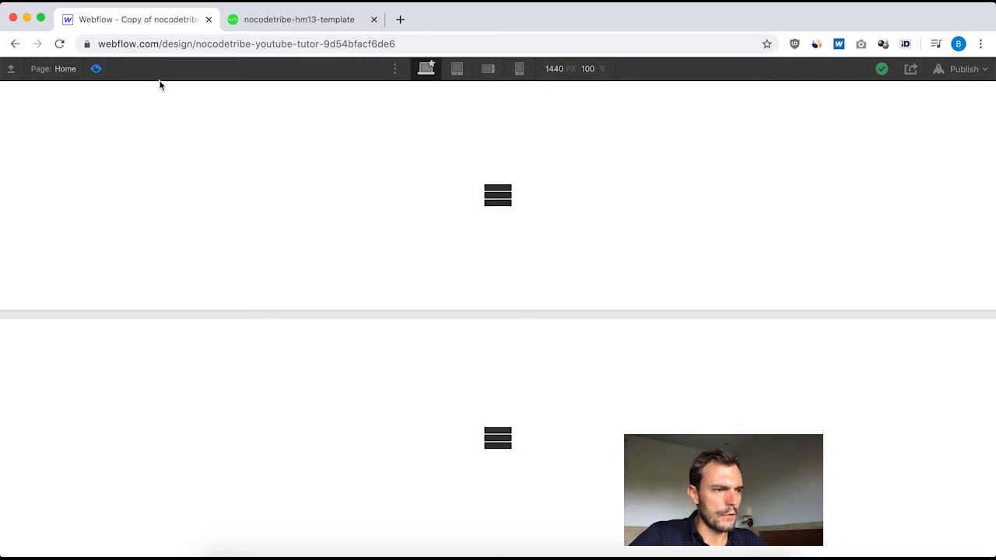
Exit the page preview and examine the timed actions in the template navbar's "[HM13] Navbar opens" animation.
{"action": "left_click", "coordinate": [96, 68]}
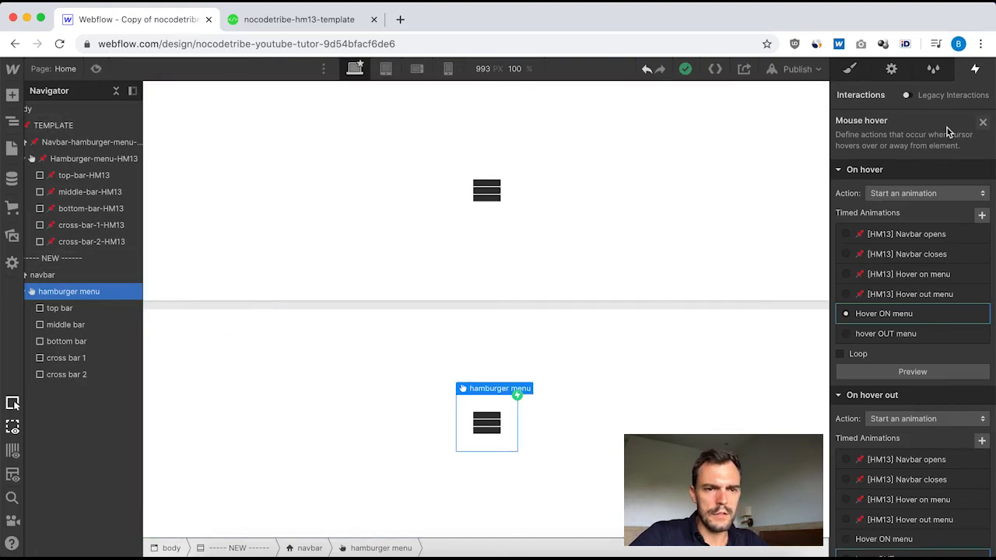
{"action": "left_click", "coordinate": [983, 124]}
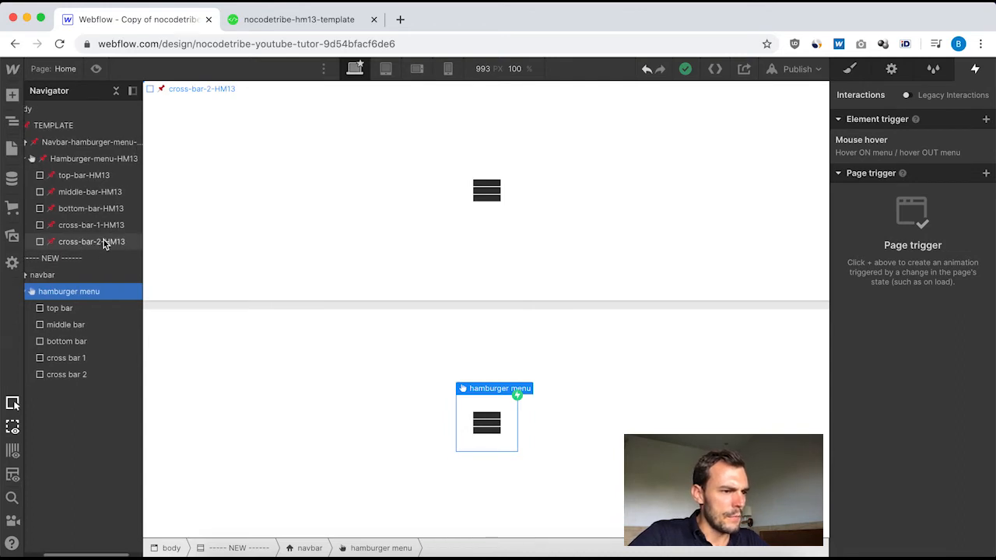
{"action": "left_click", "coordinate": [67, 144]}
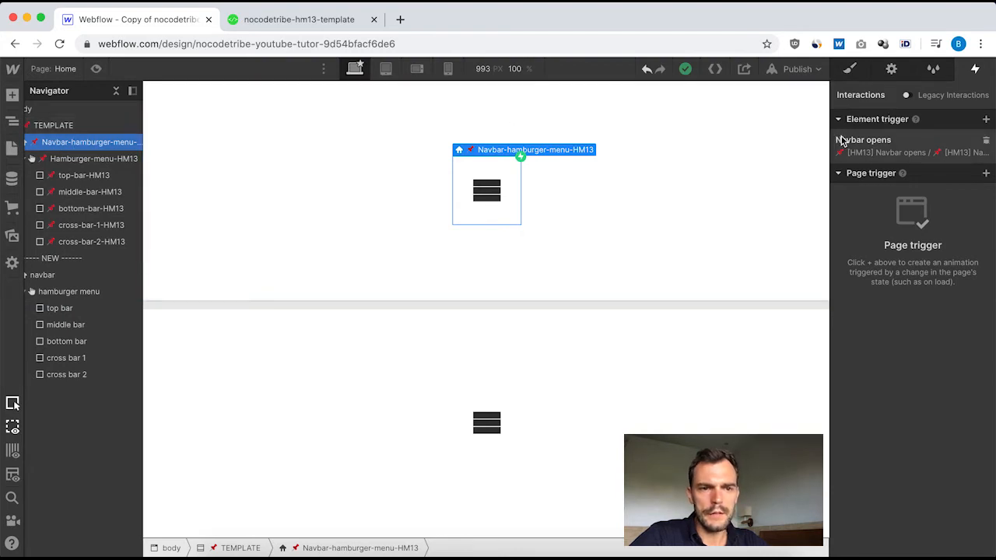
{"action": "left_click", "coordinate": [889, 145]}
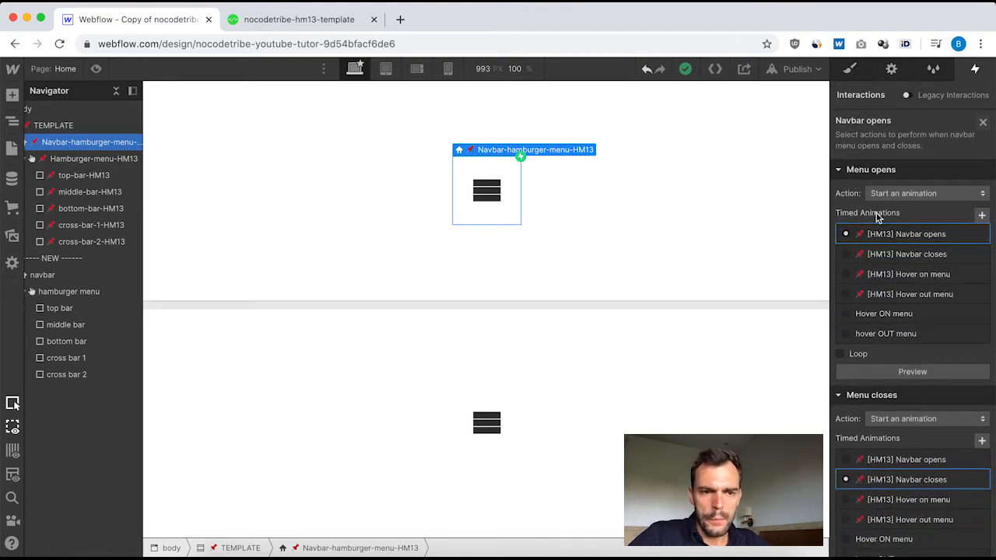
{"action": "left_click", "coordinate": [910, 235]}
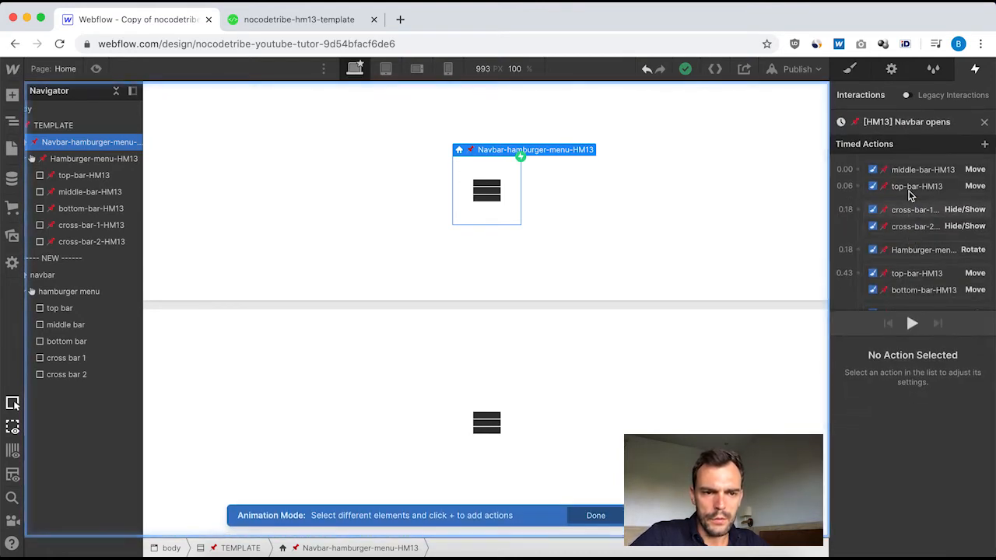
{"action": "scroll", "coordinate": [909, 191], "scroll_direction": "down", "scroll_amount": 3}
{"action": "scroll", "coordinate": [909, 192], "scroll_direction": "up", "scroll_amount": 3}
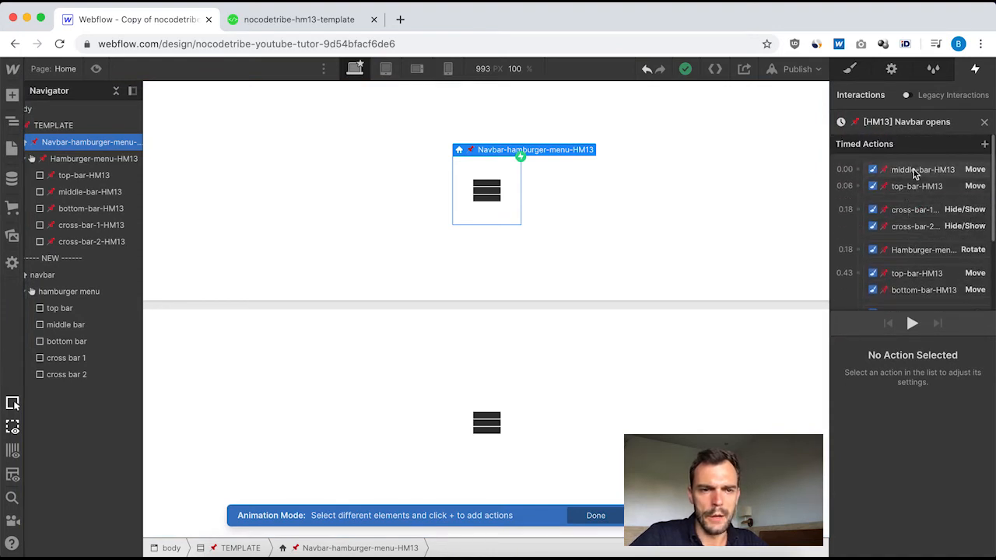
Check the timing, easing and offset of the middle-bar-HM13 and first top-bar-HM13 Move actions in the template's opening animation.
{"action": "left_click", "coordinate": [915, 171]}
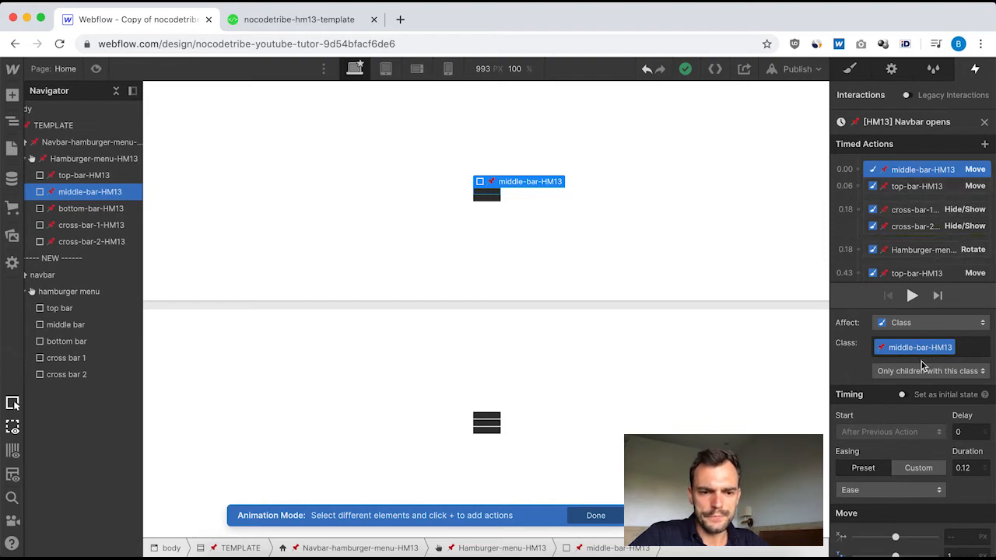
{"action": "scroll", "coordinate": [922, 366], "scroll_direction": "down", "scroll_amount": 1}
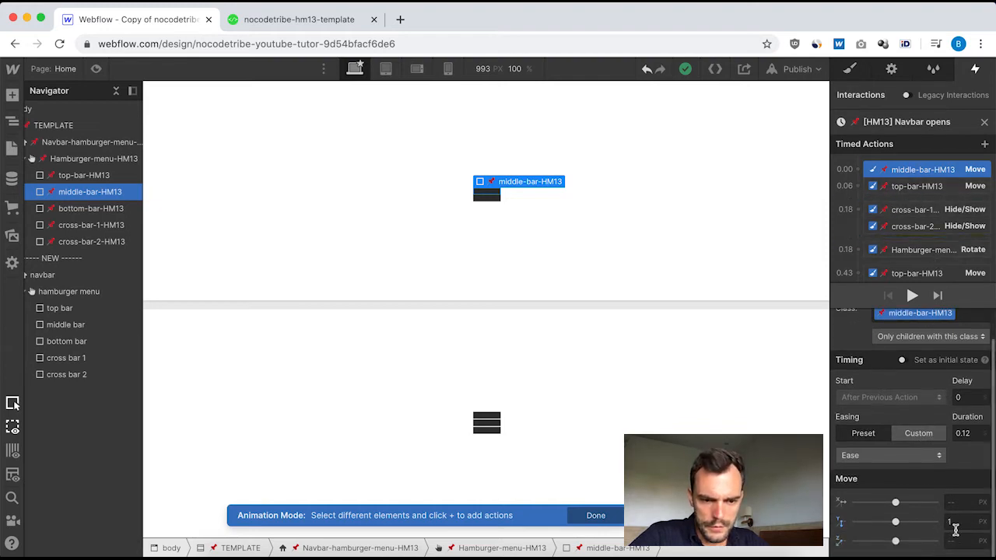
{"action": "left_click", "coordinate": [904, 187]}
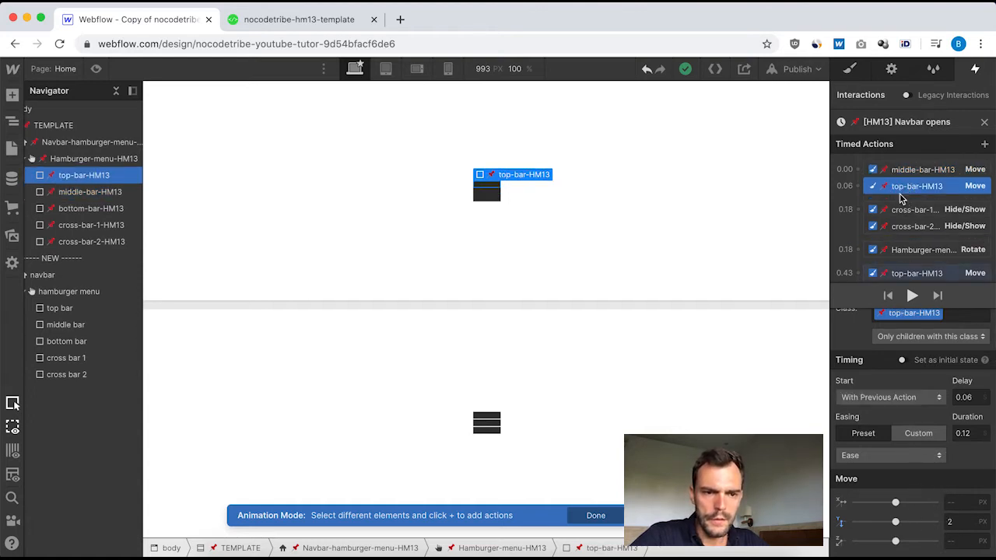
{"action": "scroll", "coordinate": [907, 249], "scroll_direction": "down", "scroll_amount": 4}
{"action": "scroll", "coordinate": [907, 251], "scroll_direction": "up", "scroll_amount": 4}
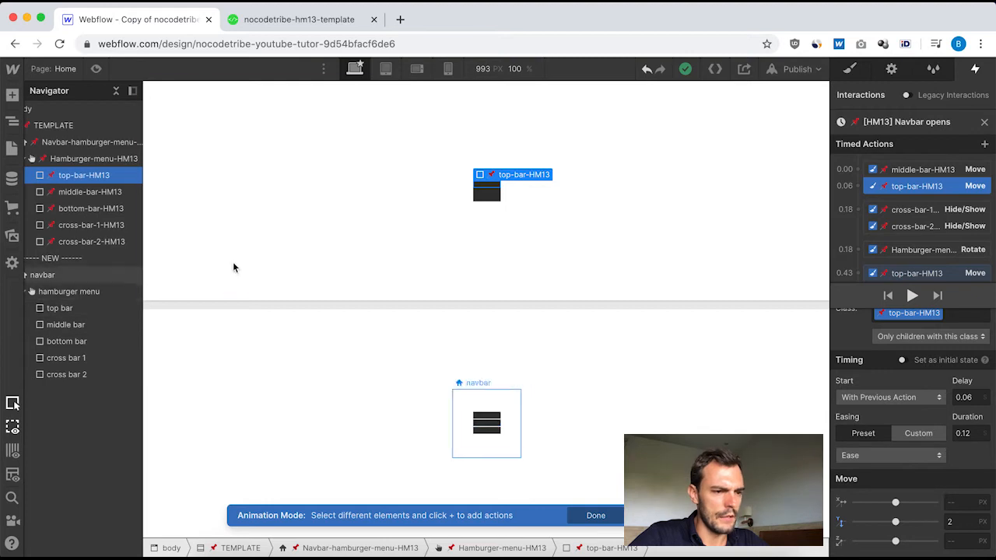
{"action": "left_click", "coordinate": [985, 123]}
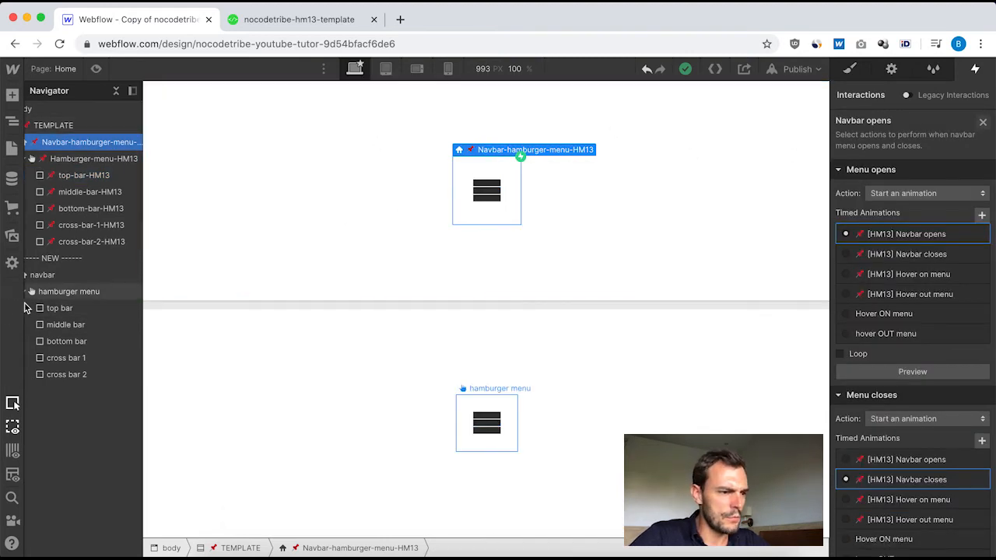
Add a Navbar opens trigger to the new navbar and set its Menu opens action to start an animation.
{"action": "left_click", "coordinate": [54, 277]}
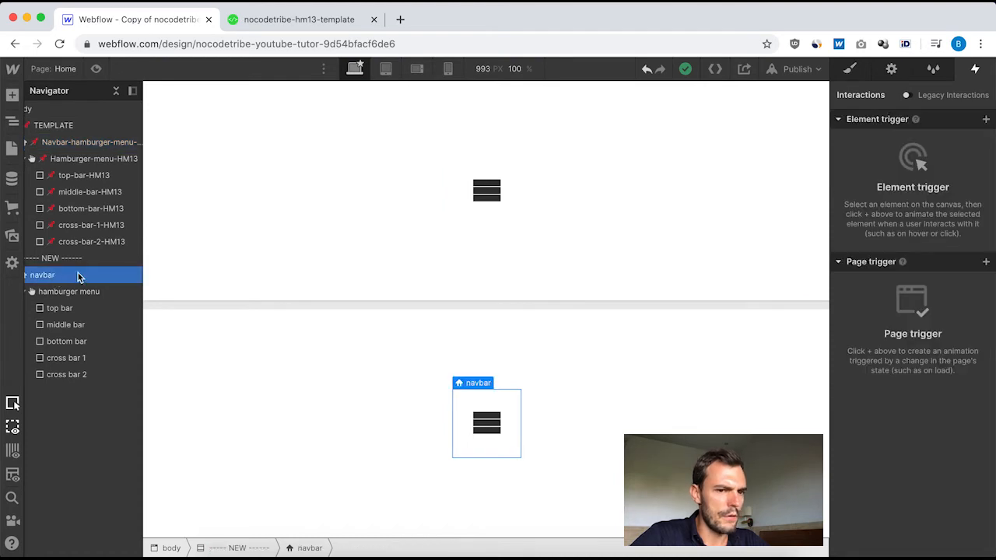
{"action": "left_click", "coordinate": [985, 120]}
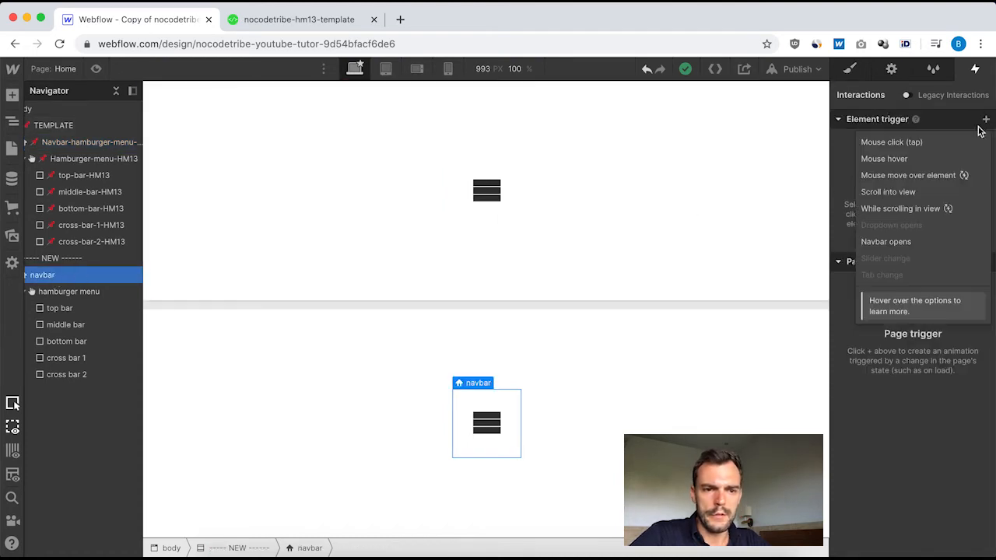
{"action": "left_click", "coordinate": [897, 243]}
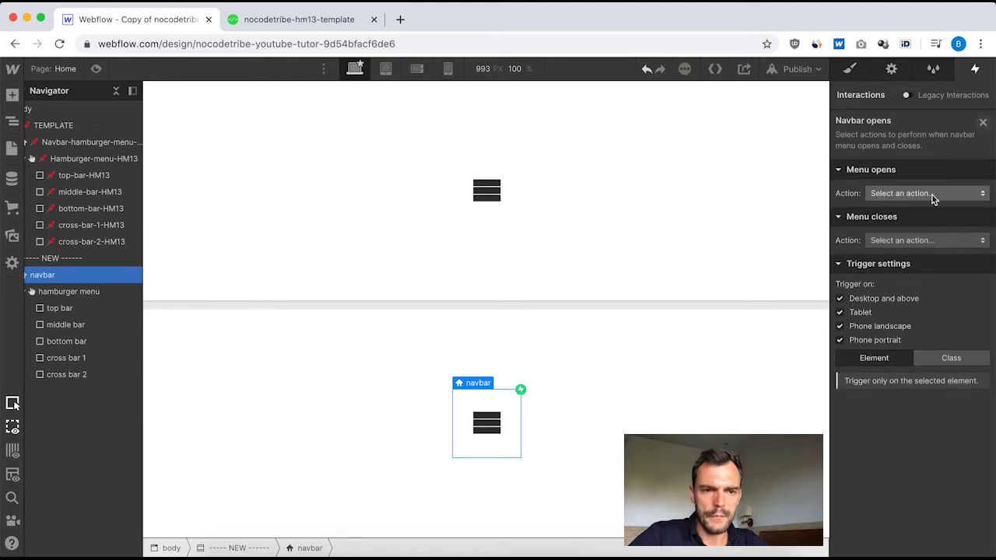
{"action": "left_click", "coordinate": [941, 194]}
{"action": "left_click", "coordinate": [910, 199]}
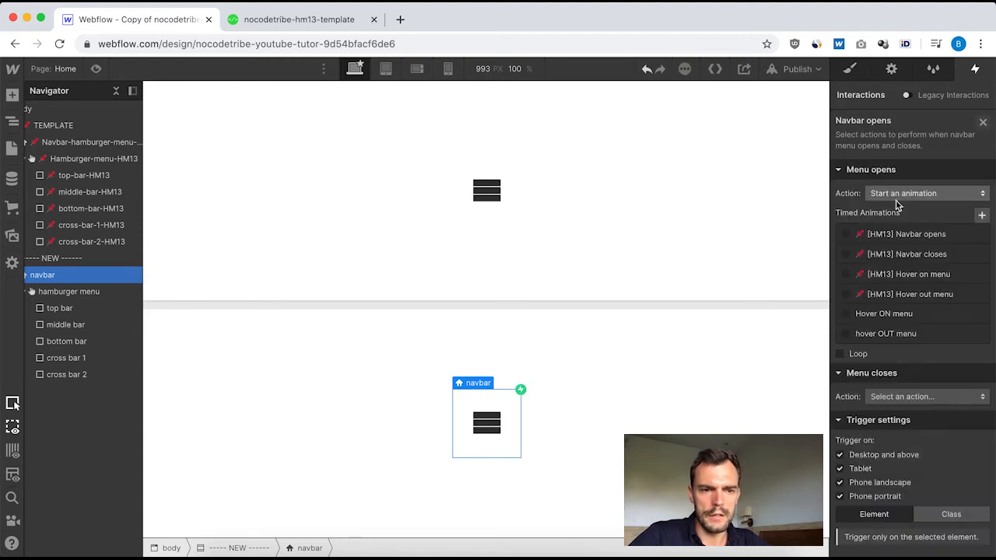
Create a timed animation named "Navbar opens" for the new navbar's Menu opens action.
{"action": "left_click", "coordinate": [983, 217]}
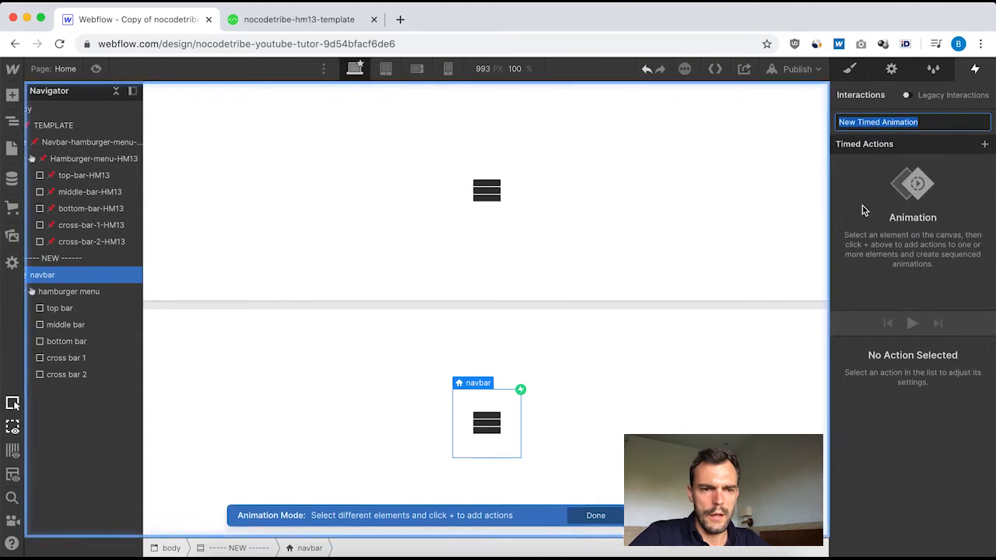
{"action": "type", "text": "Navbar opens"}
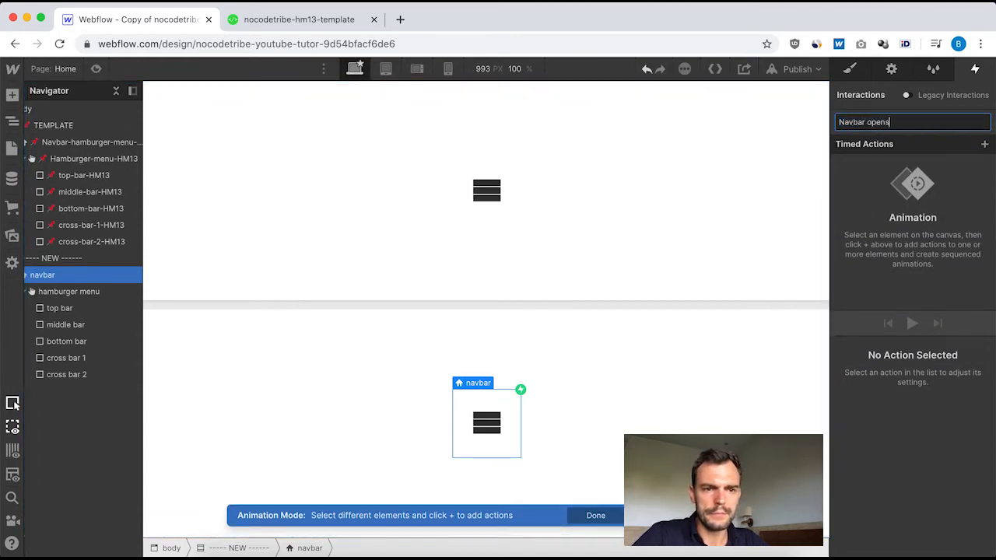
{"action": "key", "text": "Return"}
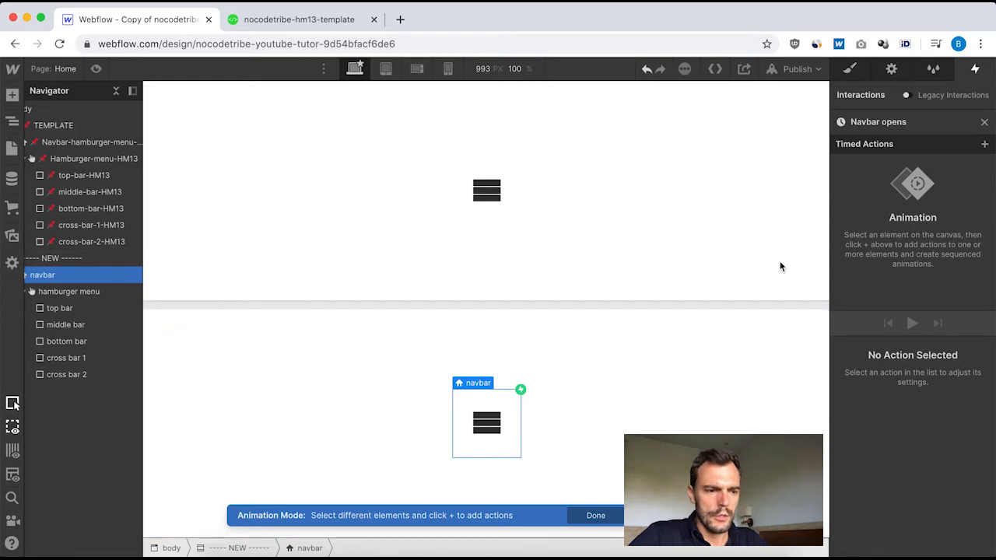
{"action": "left_click", "coordinate": [985, 124]}
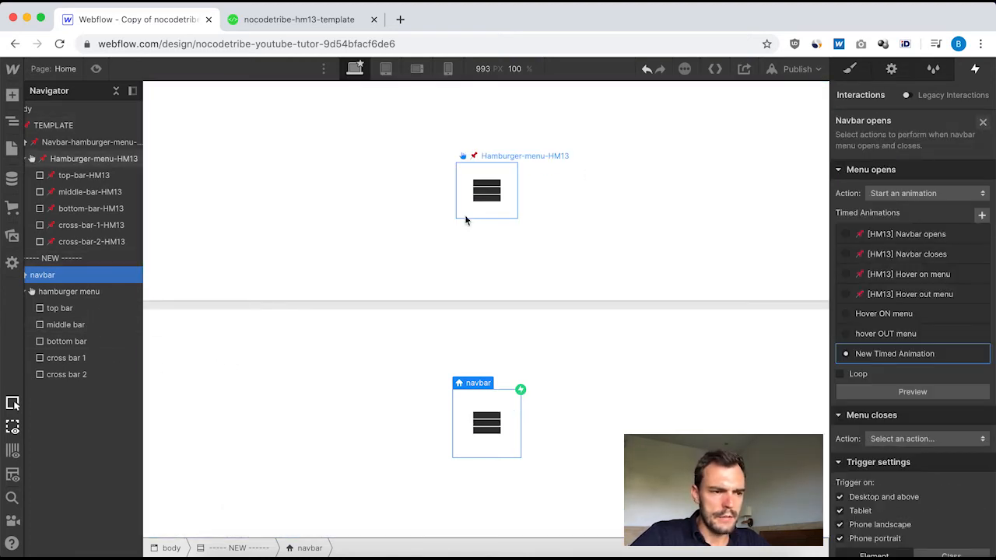
Review the middle-bar-HM13 Move action's duration, easing and Y offset in the template's "[HM13] Navbar opens" animation.
{"action": "left_click", "coordinate": [78, 143]}
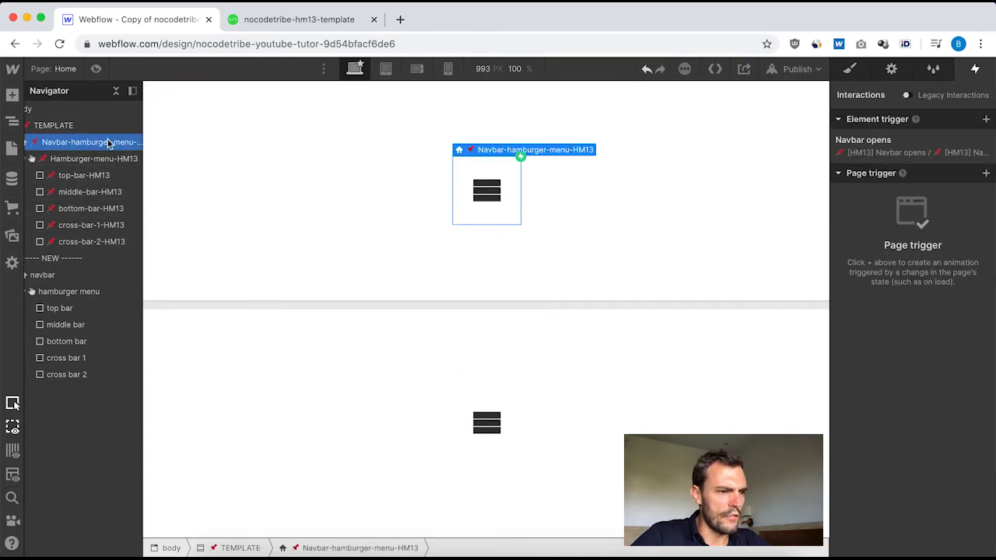
{"action": "left_click", "coordinate": [934, 148]}
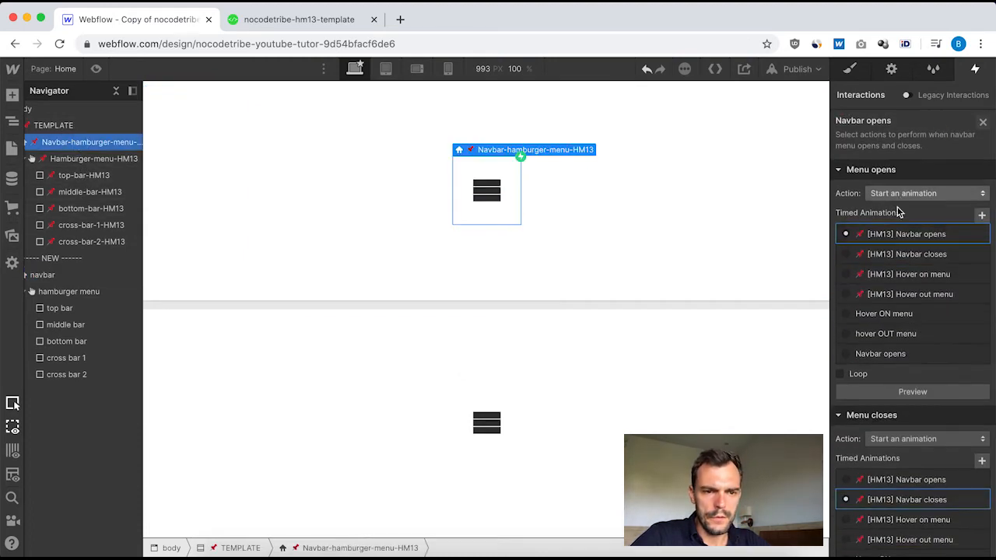
{"action": "left_click", "coordinate": [911, 231]}
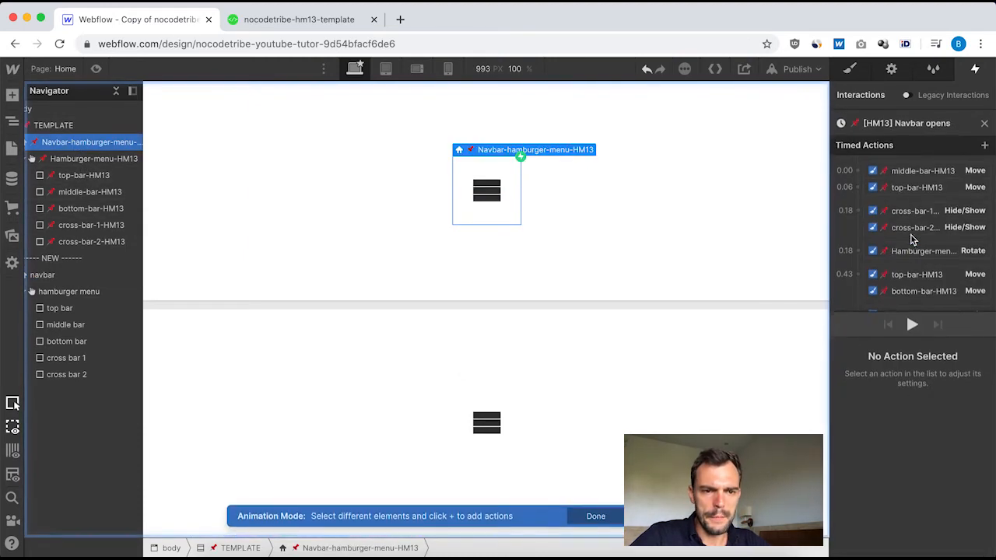
{"action": "left_click", "coordinate": [922, 171]}
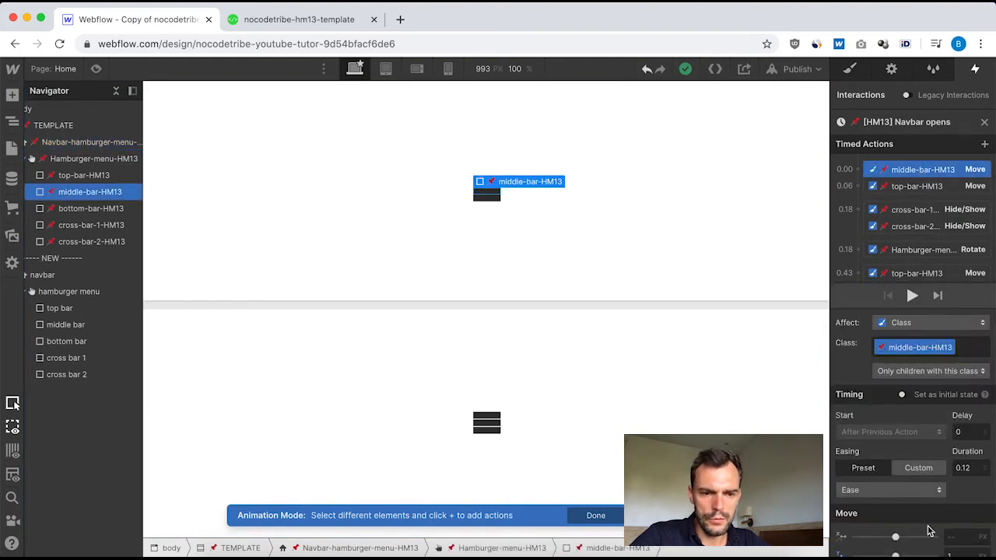
{"action": "scroll", "coordinate": [928, 530], "scroll_direction": "down", "scroll_amount": 1}
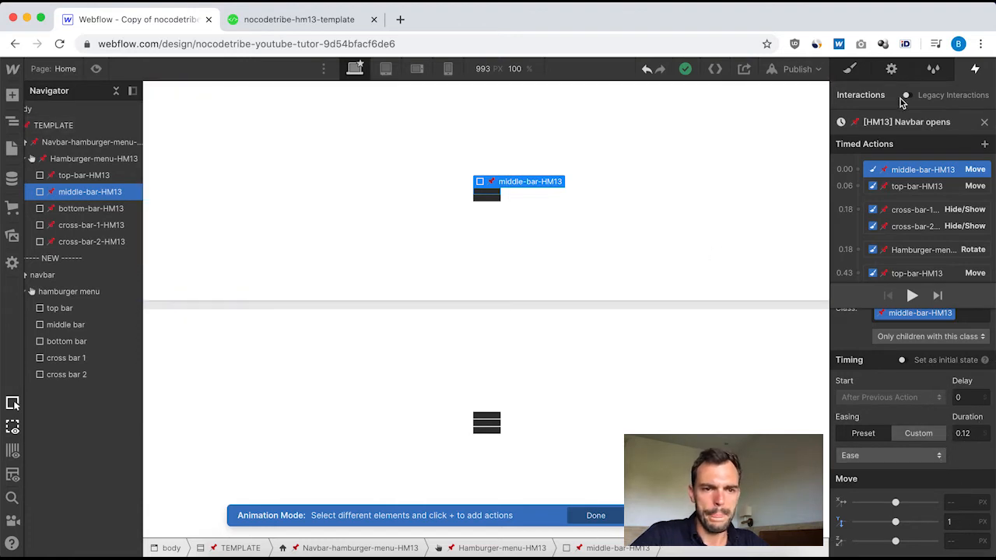
{"action": "left_click", "coordinate": [983, 124]}
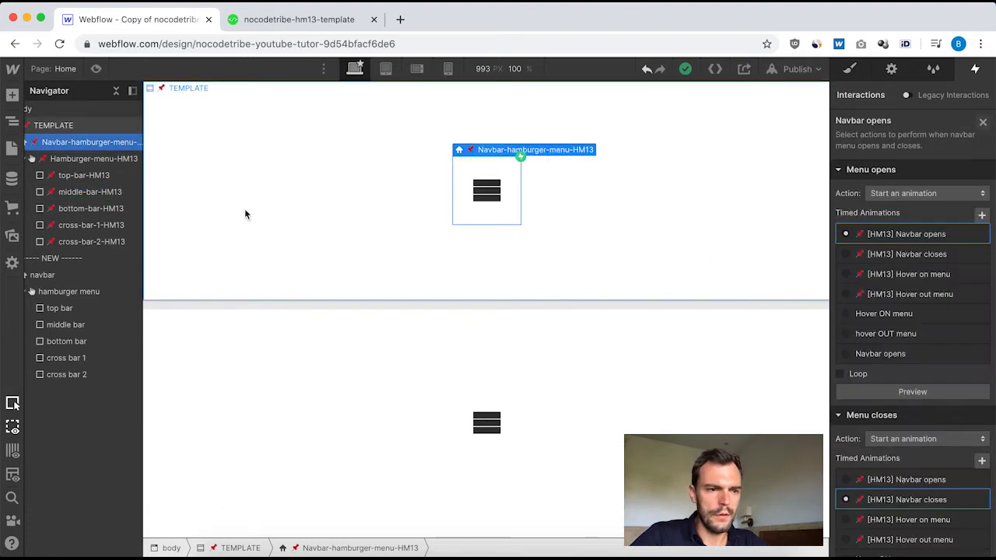
Reopen the new navbar's "Navbar opens" animation and add a Move action for the new middle bar.
{"action": "left_click", "coordinate": [79, 295]}
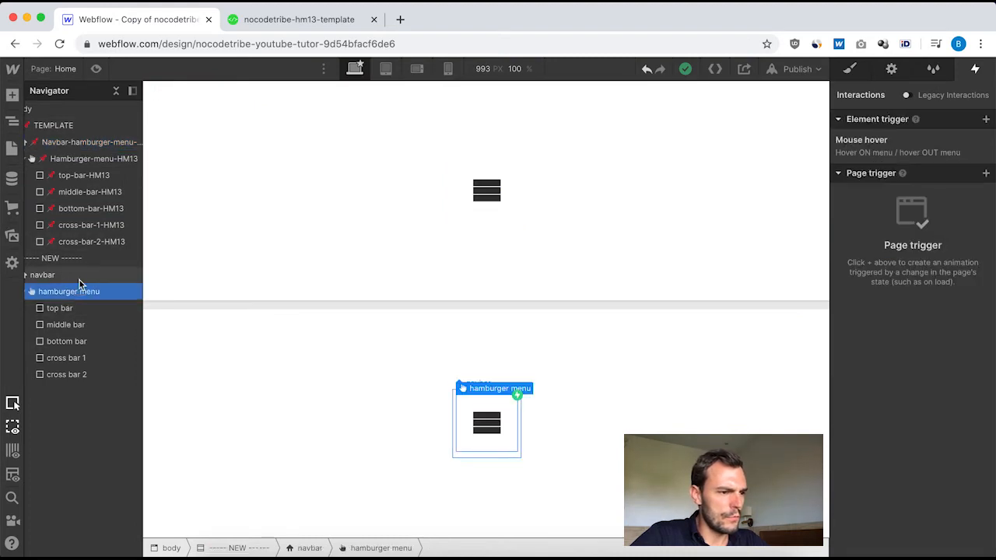
{"action": "left_click", "coordinate": [77, 275]}
{"action": "left_click", "coordinate": [911, 154]}
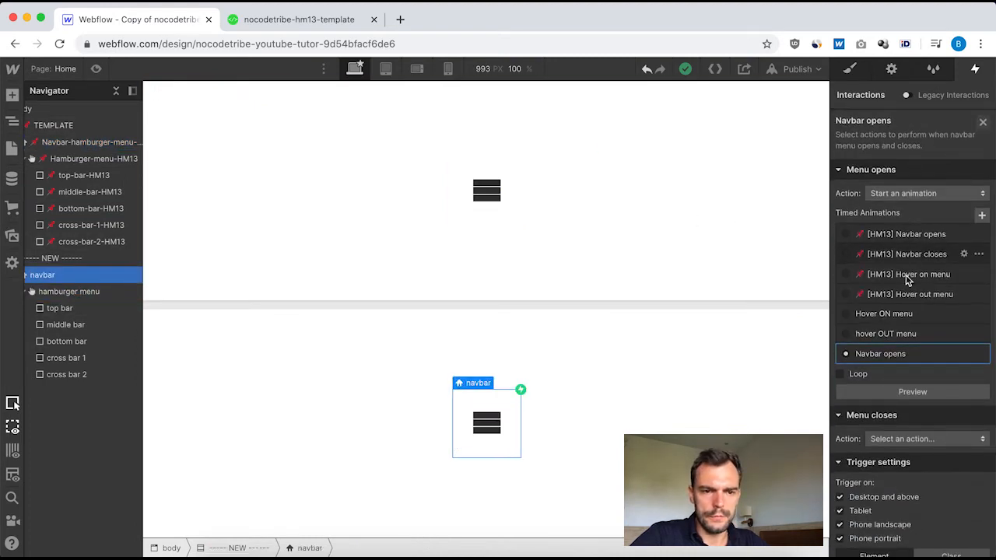
{"action": "left_click", "coordinate": [896, 358]}
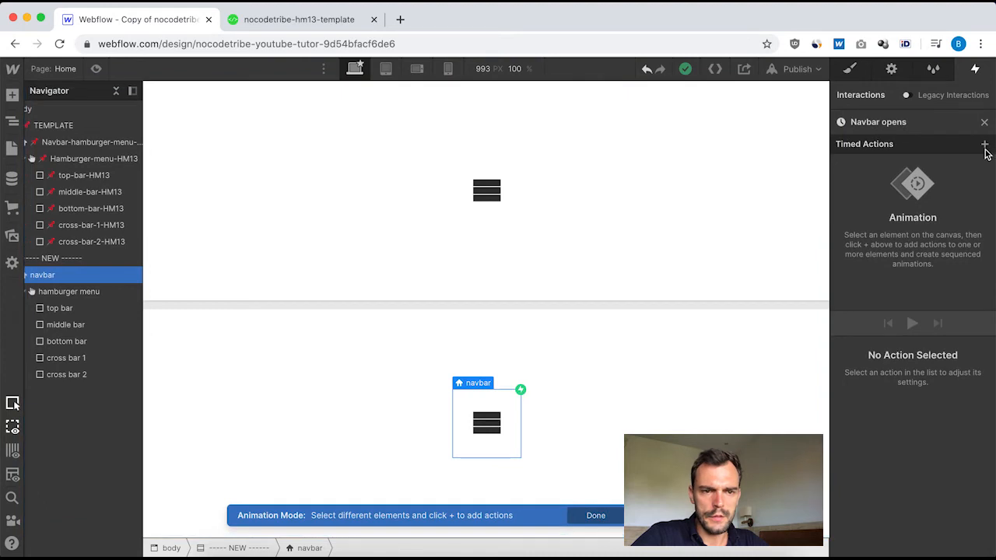
{"action": "left_click", "coordinate": [84, 325]}
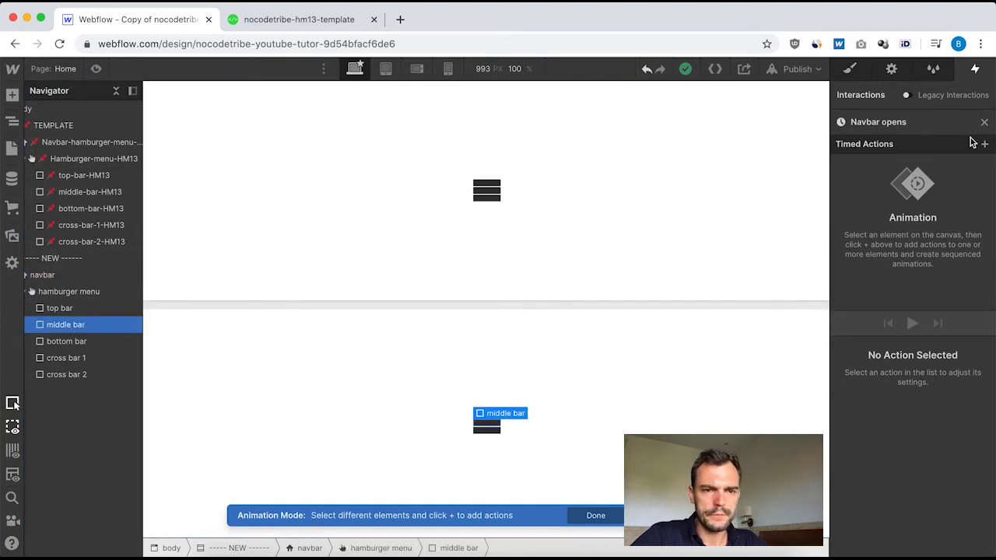
{"action": "left_click", "coordinate": [983, 143]}
{"action": "left_click", "coordinate": [898, 183]}
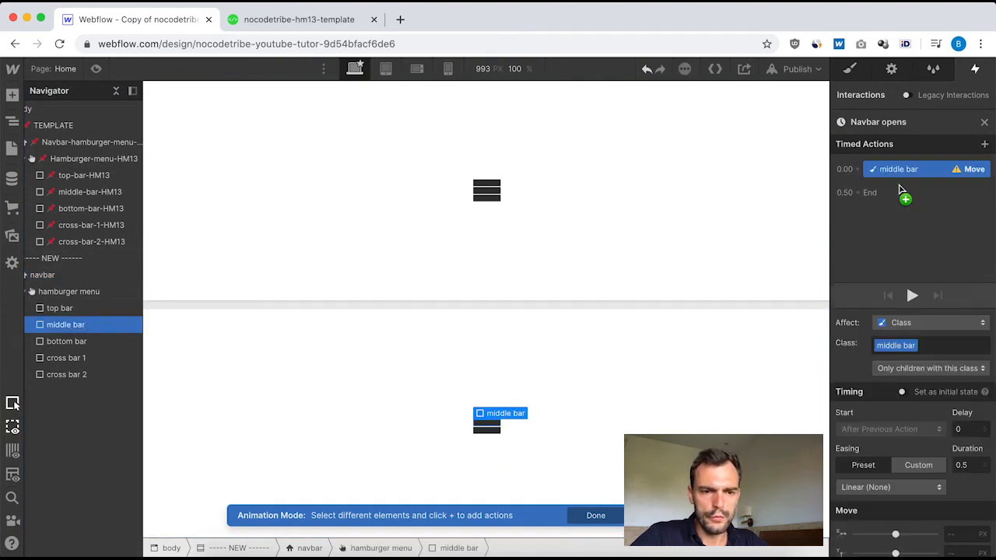
Set the middle bar's Move action to Y 1 px, 0.12 s duration and Ease easing, and close the animation.
{"action": "scroll", "coordinate": [944, 518], "scroll_direction": "down", "scroll_amount": 1}
{"action": "left_click", "coordinate": [956, 523]}
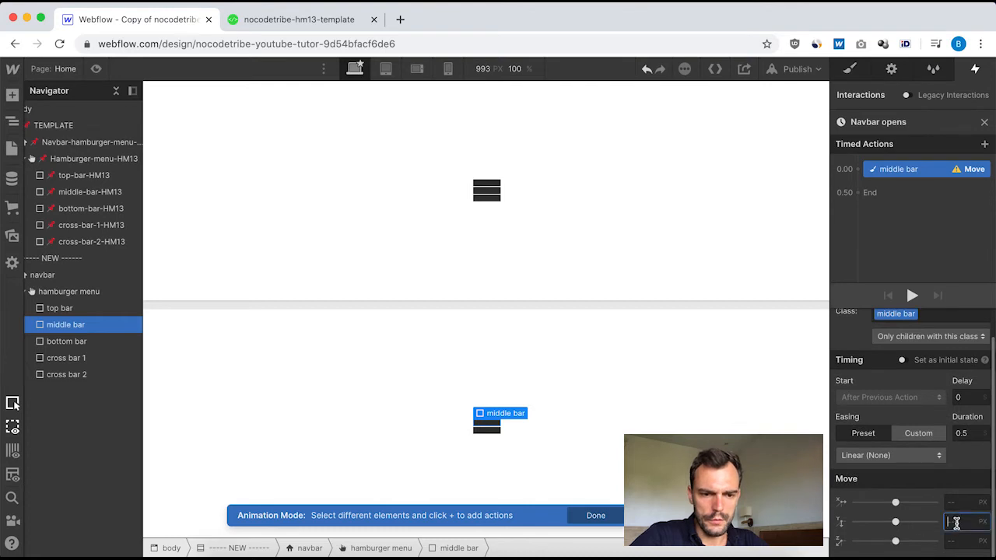
{"action": "type", "text": "1"}
{"action": "left_click", "coordinate": [973, 433]}
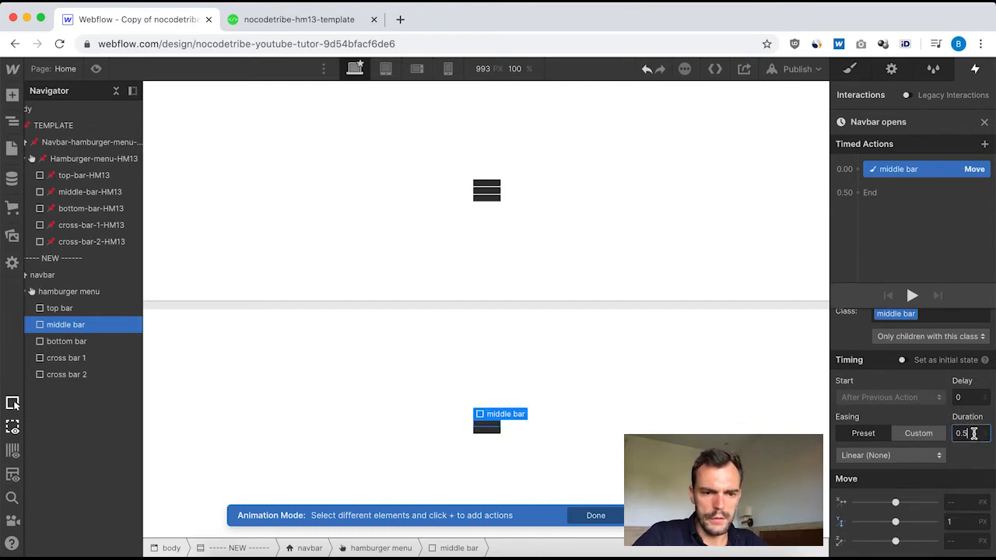
{"action": "type", "text": "0.12"}
{"action": "left_click", "coordinate": [936, 452]}
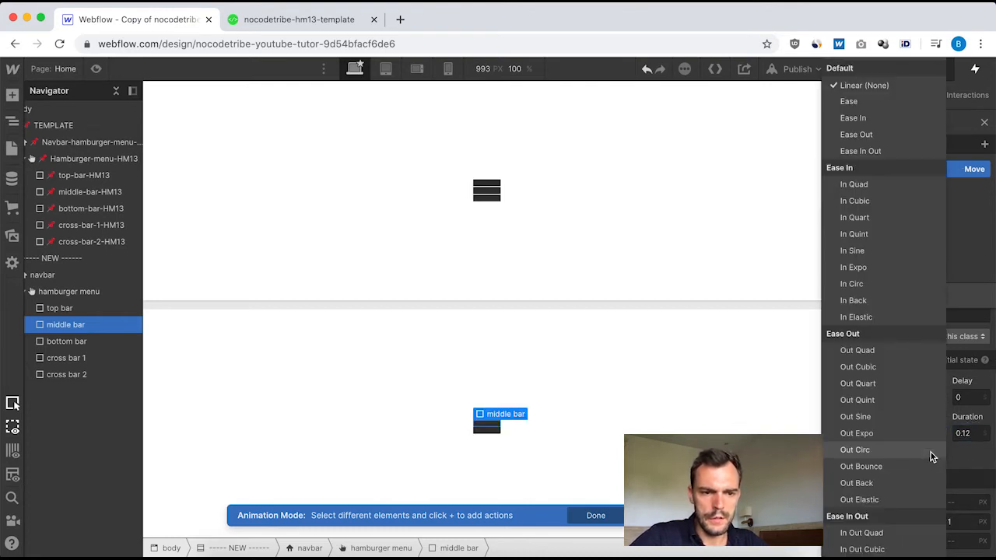
{"action": "left_click", "coordinate": [867, 105]}
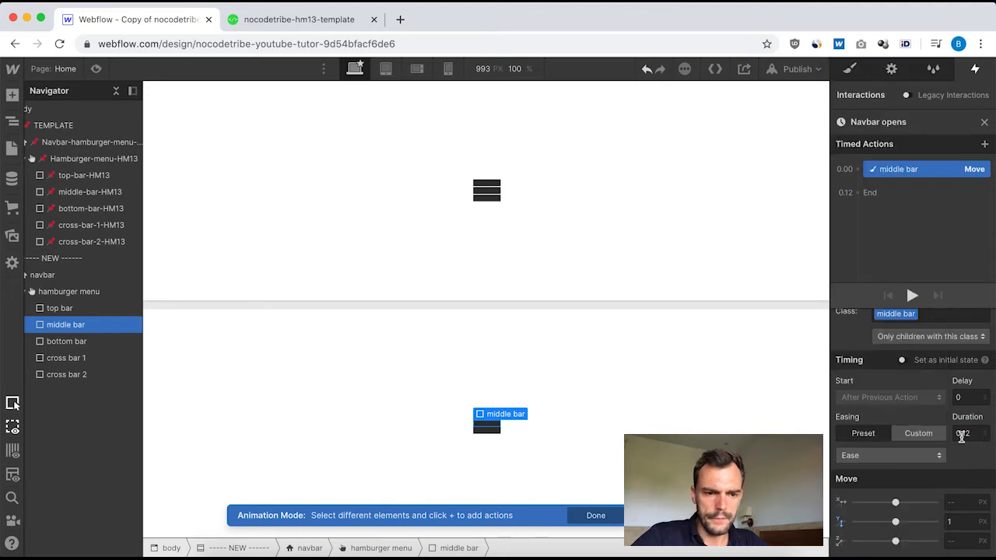
{"action": "left_click", "coordinate": [984, 123]}
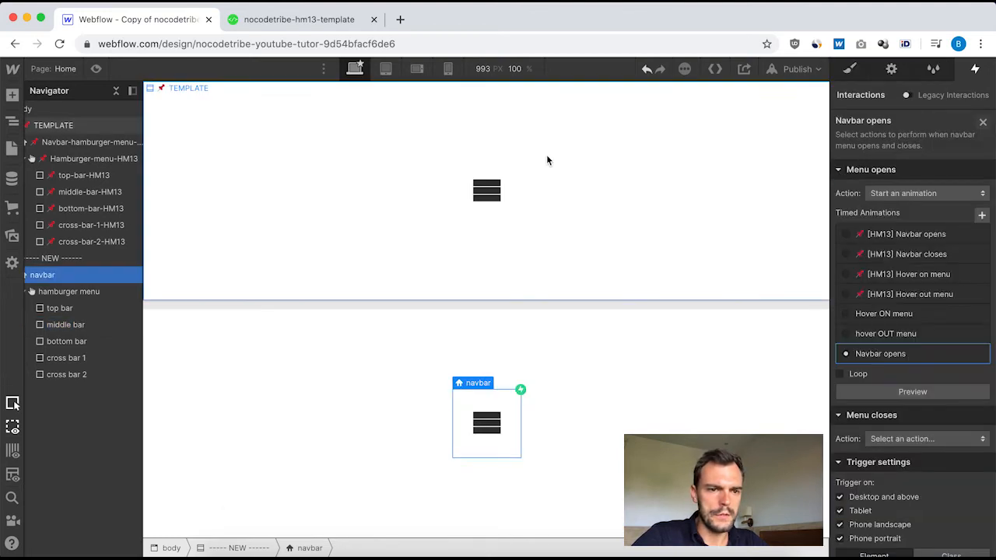
Review the top-bar-HM13 Move action's start, delay, duration, easing and Y offset in the template's "[HM13] Navbar opens" animation.
{"action": "left_click", "coordinate": [81, 142]}
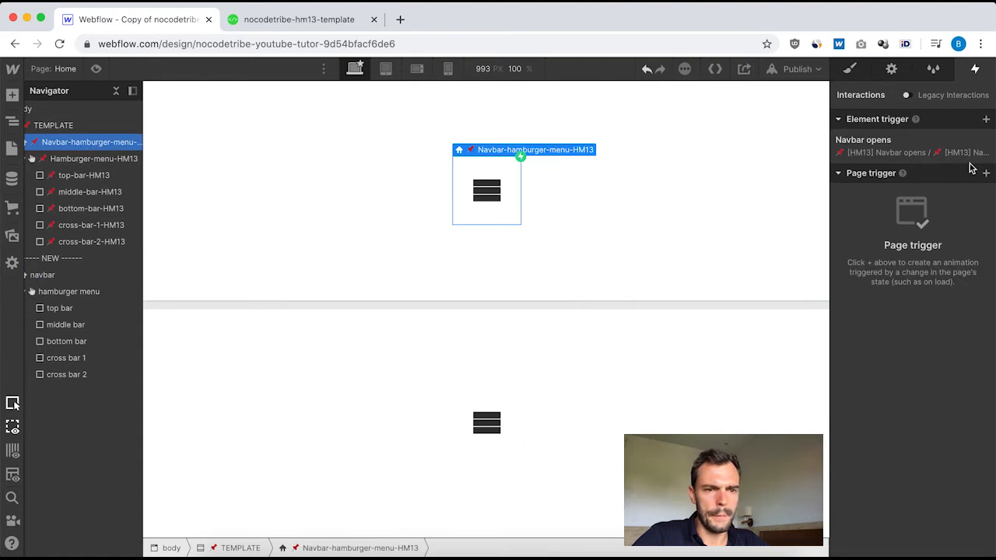
{"action": "left_click", "coordinate": [901, 146]}
{"action": "scroll", "coordinate": [886, 194], "scroll_direction": "down", "scroll_amount": 2}
{"action": "left_click", "coordinate": [911, 234]}
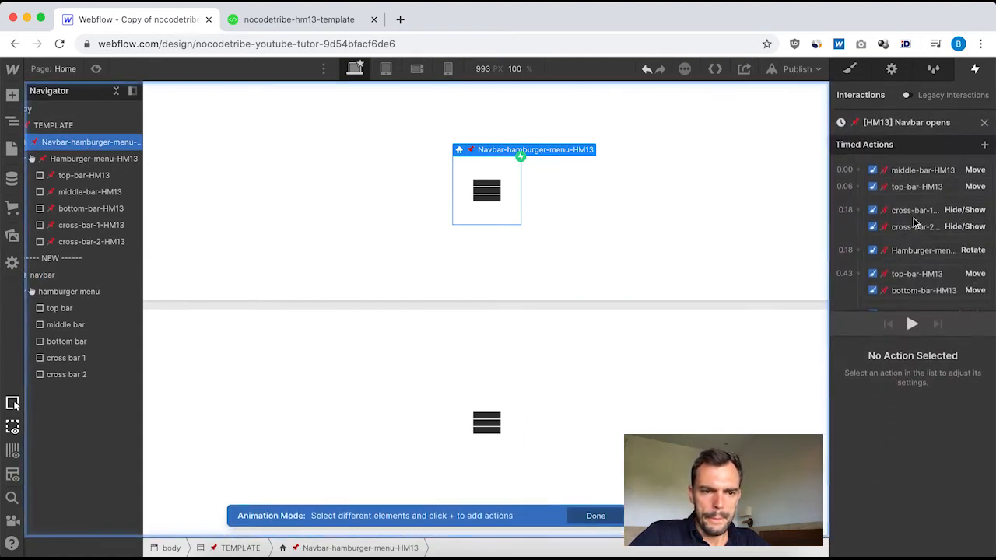
{"action": "left_click", "coordinate": [924, 171]}
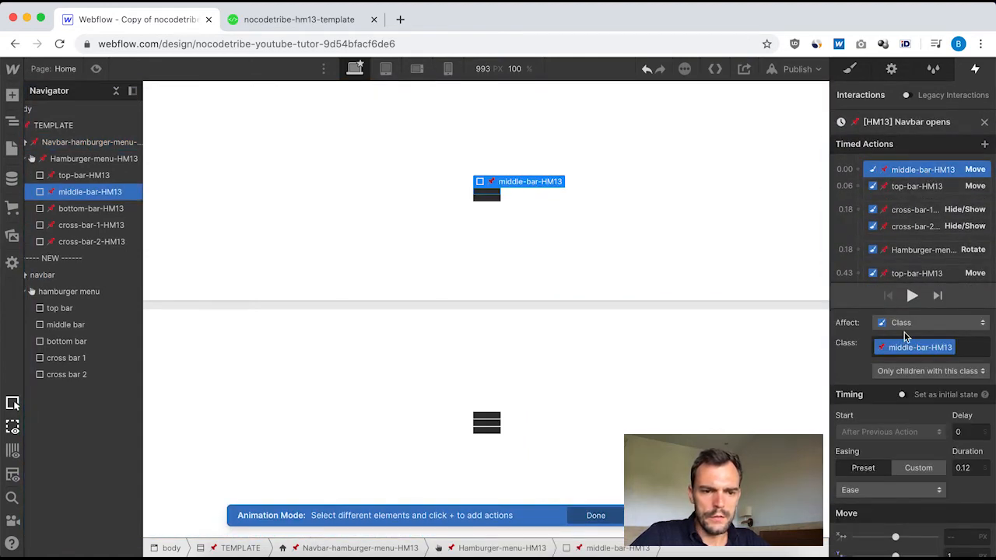
{"action": "left_click", "coordinate": [909, 187]}
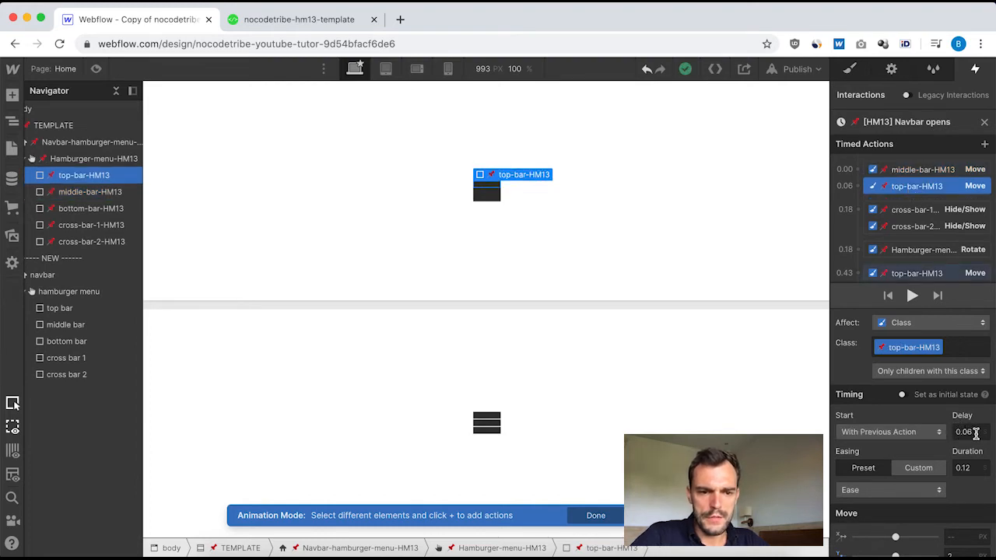
{"action": "scroll", "coordinate": [944, 423], "scroll_direction": "down", "scroll_amount": 1}
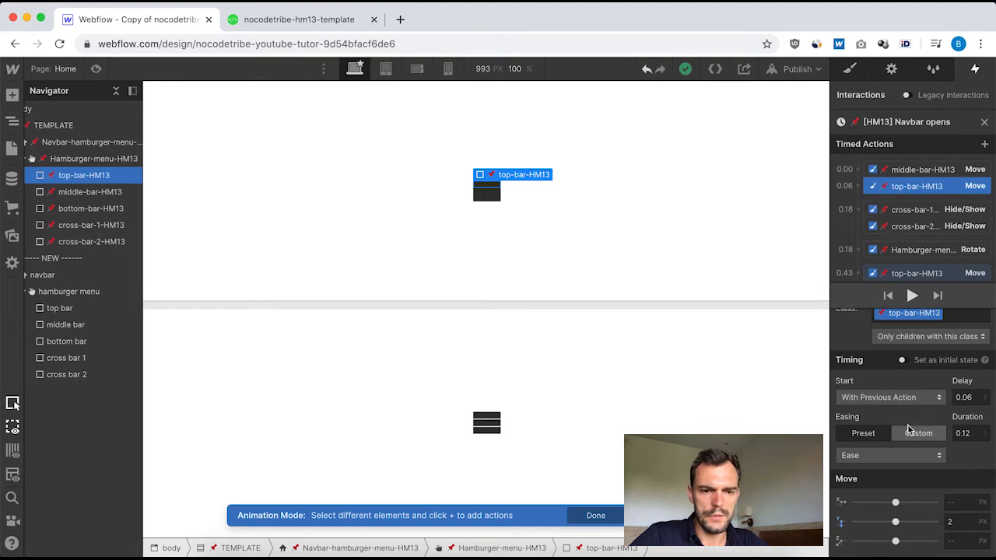
{"action": "left_click", "coordinate": [984, 122]}
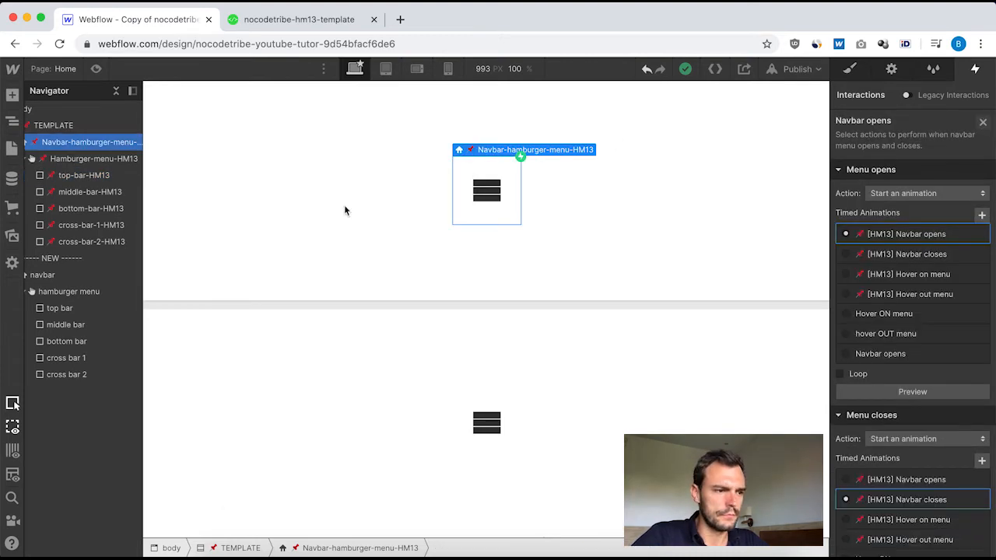
Reopen the new navbar's "Navbar opens" animation and add a top bar Move action that starts with the middle bar's action.
{"action": "left_click", "coordinate": [71, 293]}
{"action": "left_click", "coordinate": [74, 276]}
{"action": "left_click", "coordinate": [886, 142]}
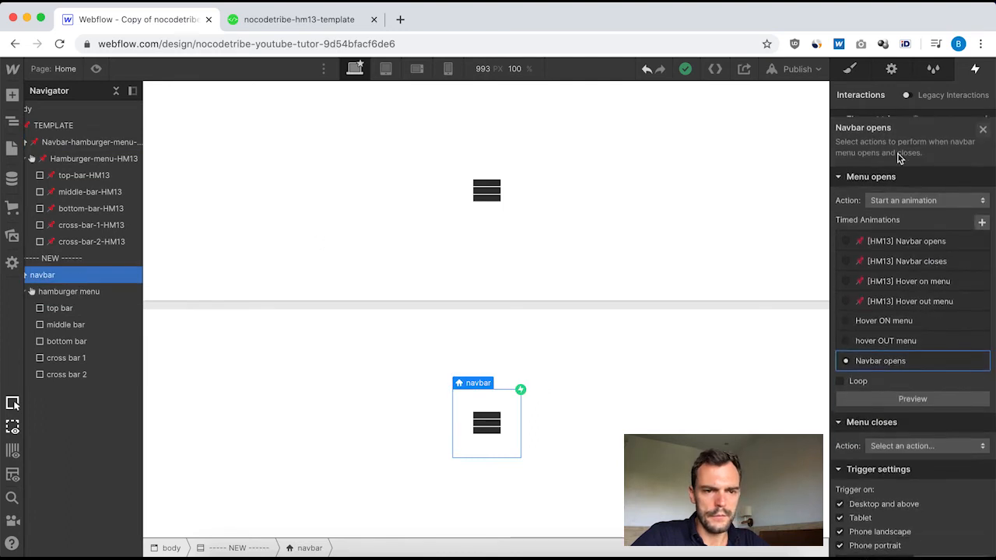
{"action": "left_click", "coordinate": [893, 354]}
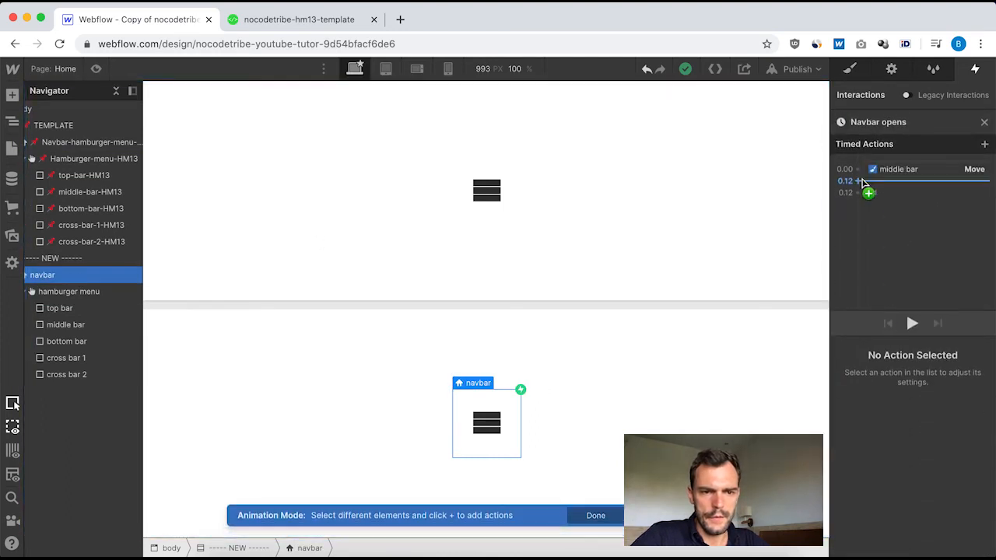
{"action": "left_click", "coordinate": [99, 308]}
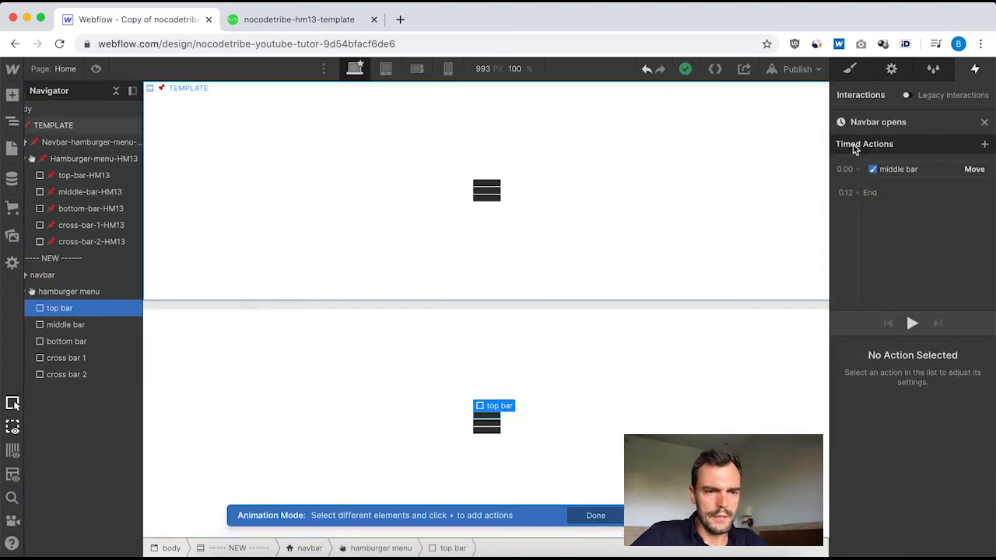
{"action": "left_click", "coordinate": [861, 170]}
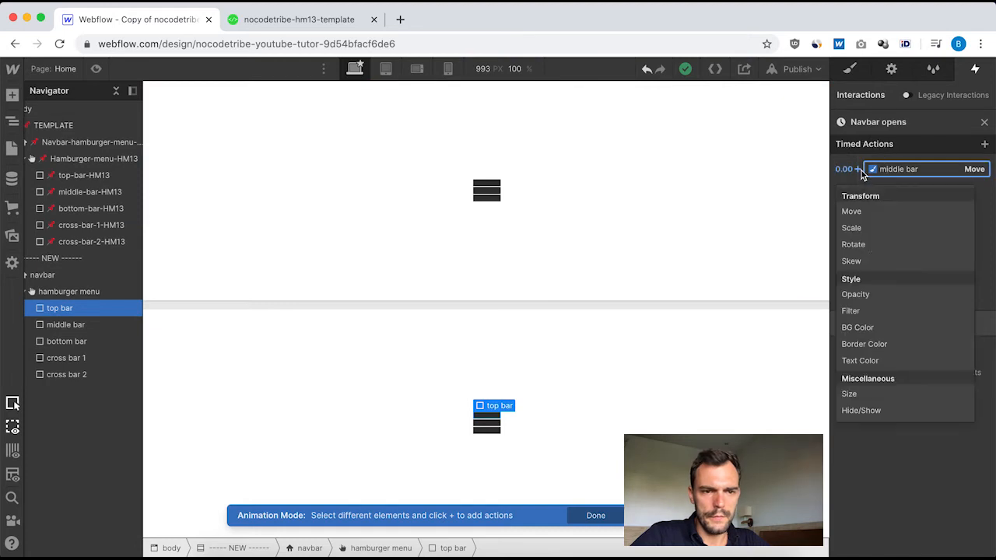
{"action": "left_click", "coordinate": [901, 212]}
Set the top bar's Move action to 0.06 s delay, 0.12 s duration, Ease easing and Y 2 px, and close the animation.
{"action": "left_click", "coordinate": [973, 429]}
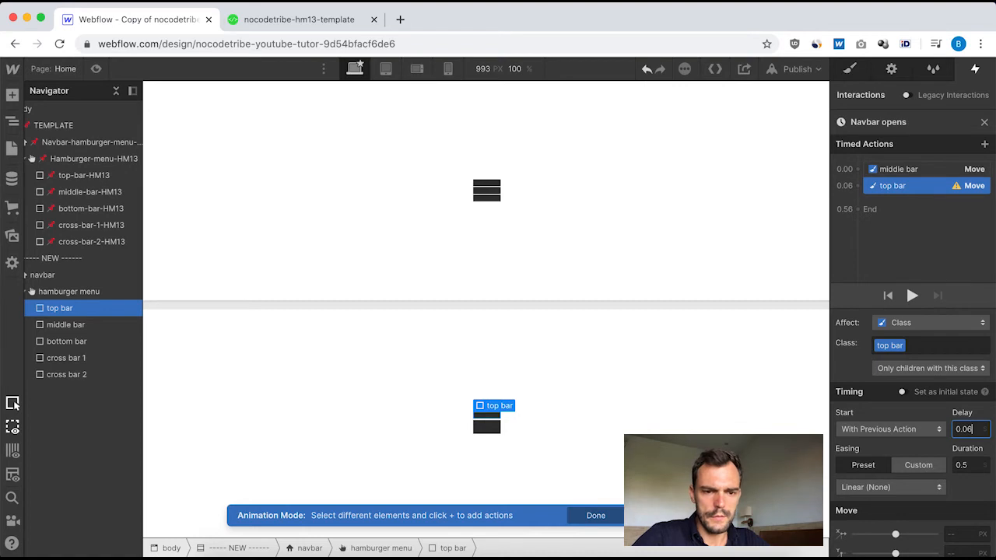
{"action": "left_click", "coordinate": [972, 465]}
{"action": "key", "text": "BackSpace"}
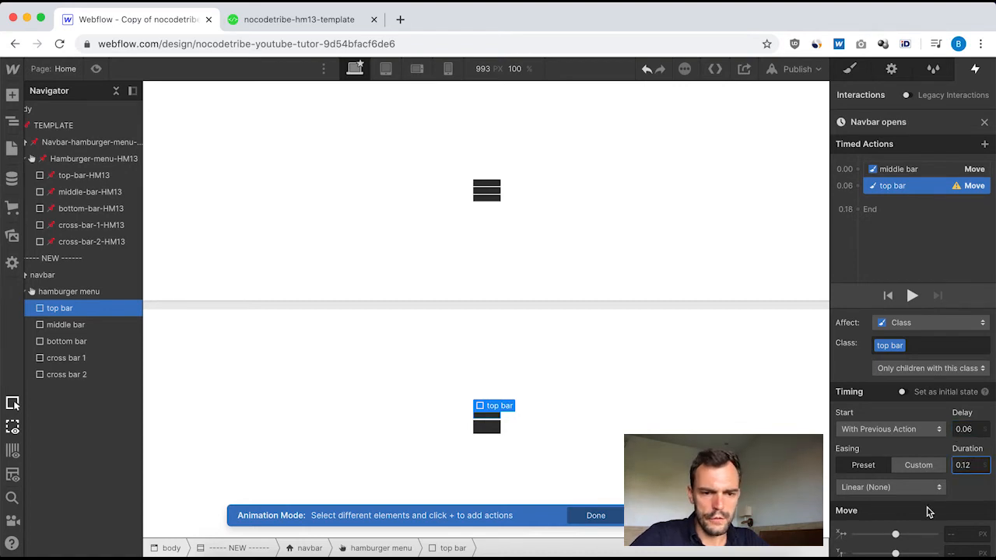
{"action": "scroll", "coordinate": [928, 511], "scroll_direction": "down", "scroll_amount": 1}
{"action": "left_click", "coordinate": [937, 459]}
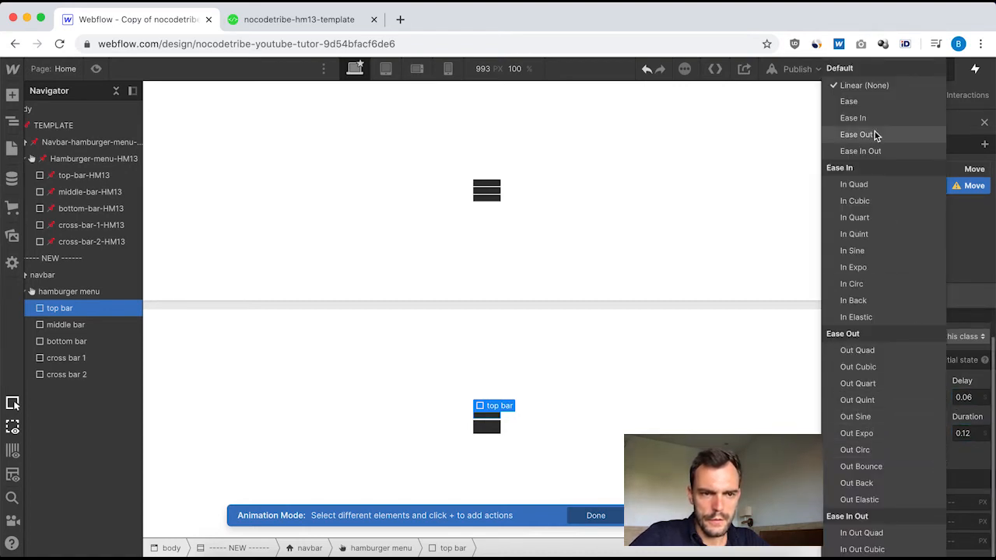
{"action": "left_click", "coordinate": [873, 101]}
{"action": "left_click", "coordinate": [956, 523]}
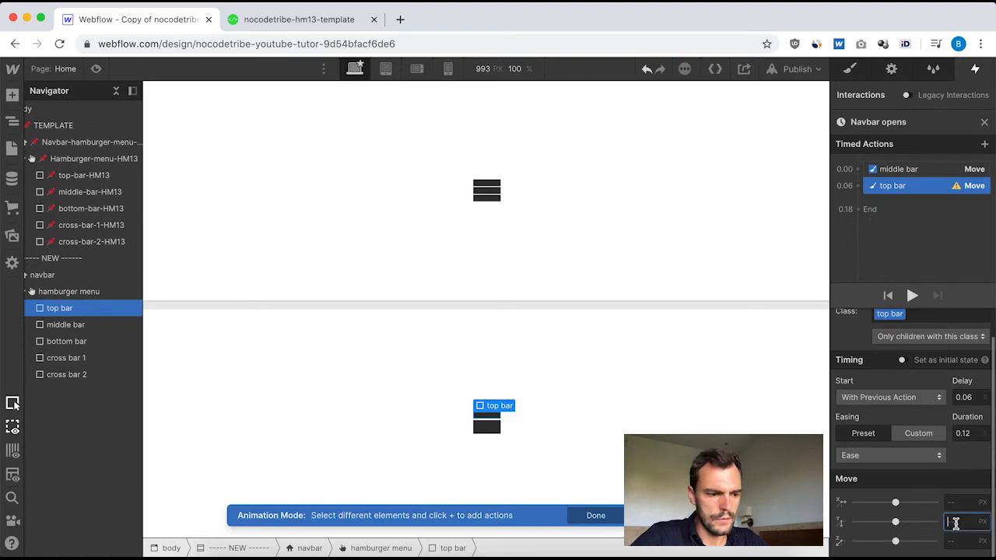
{"action": "type", "text": "2"}
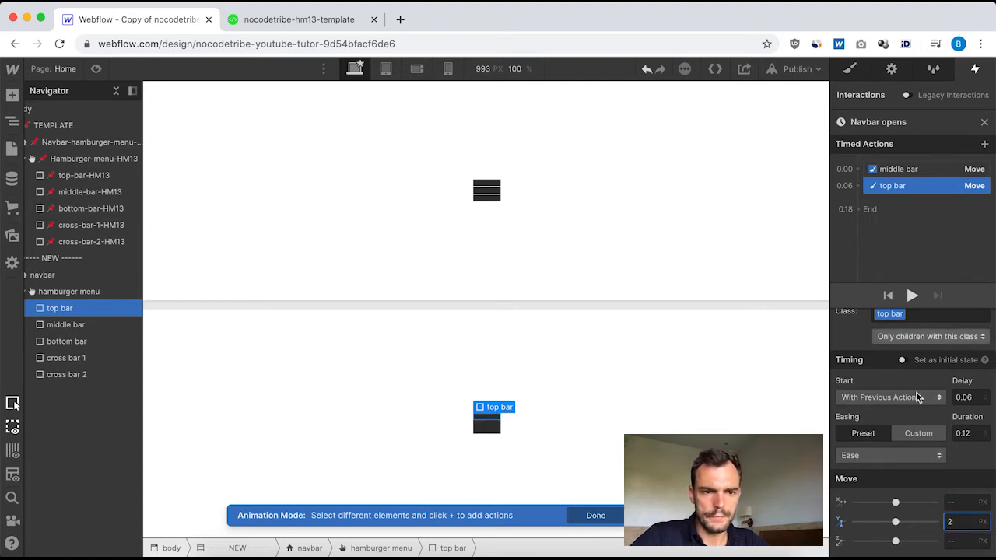
{"action": "scroll", "coordinate": [932, 447], "scroll_direction": "up", "scroll_amount": 1}
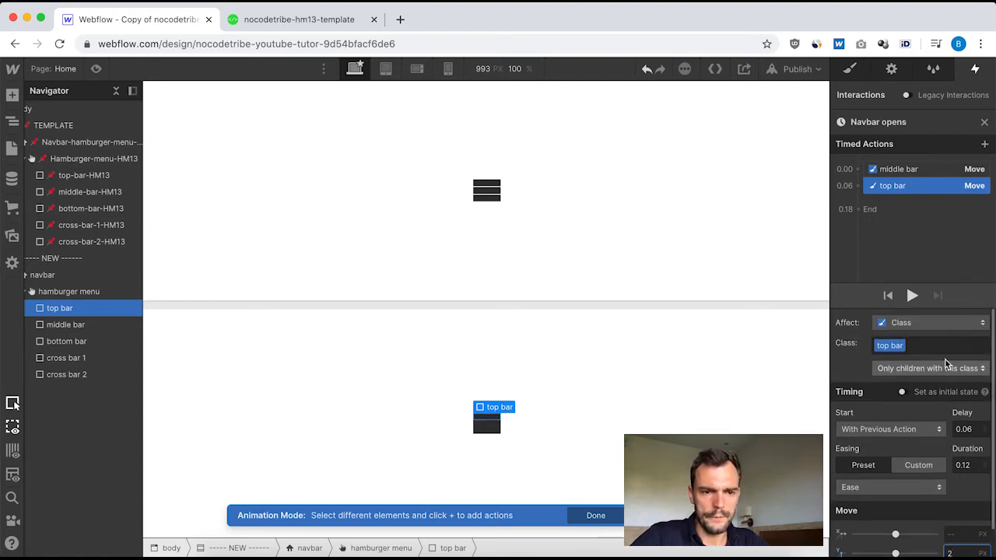
{"action": "left_click", "coordinate": [984, 123]}
Review the Hide/Show actions of cross-bar-1-HM13 and cross-bar-2-HM13 in the template's "[HM13] Navbar opens" animation, checking timing and display.
{"action": "left_click", "coordinate": [74, 142]}
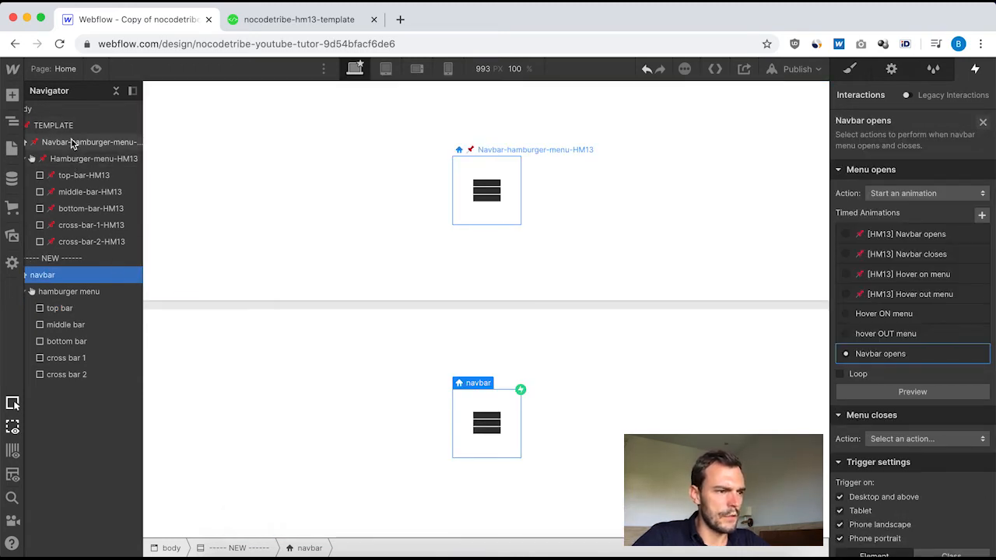
{"action": "left_click", "coordinate": [918, 154]}
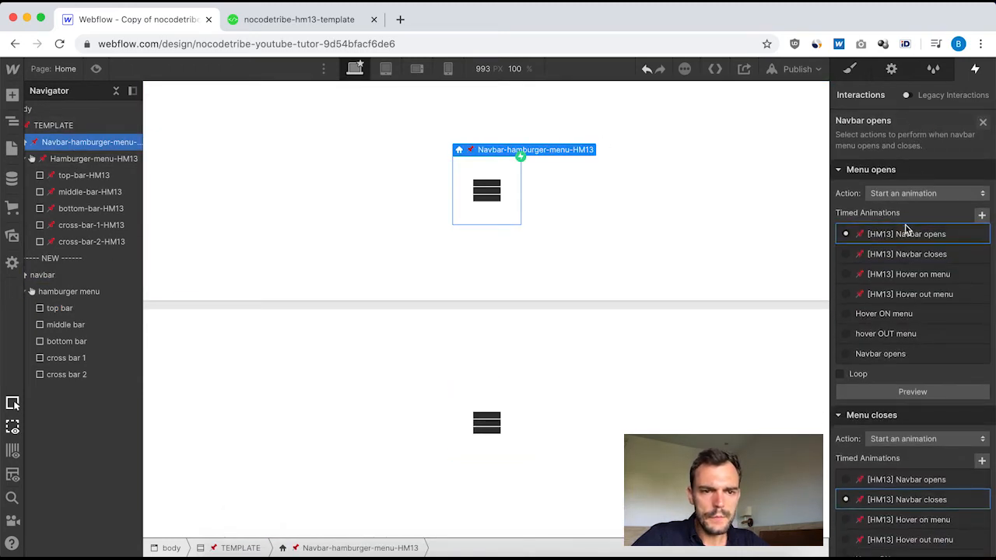
{"action": "left_click", "coordinate": [908, 231]}
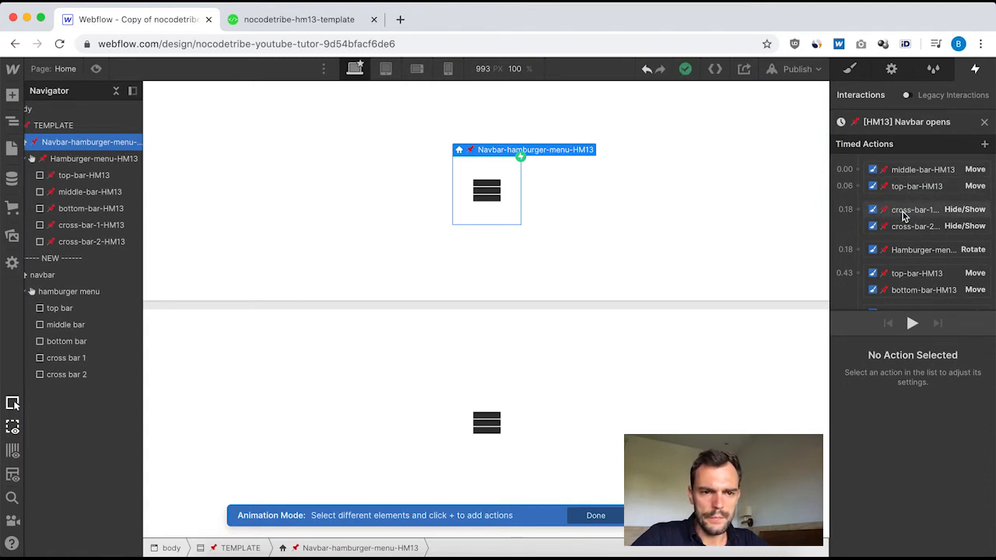
{"action": "left_click", "coordinate": [896, 212]}
{"action": "left_click_drag", "start_coordinate": [899, 214], "coordinate": [926, 203]}
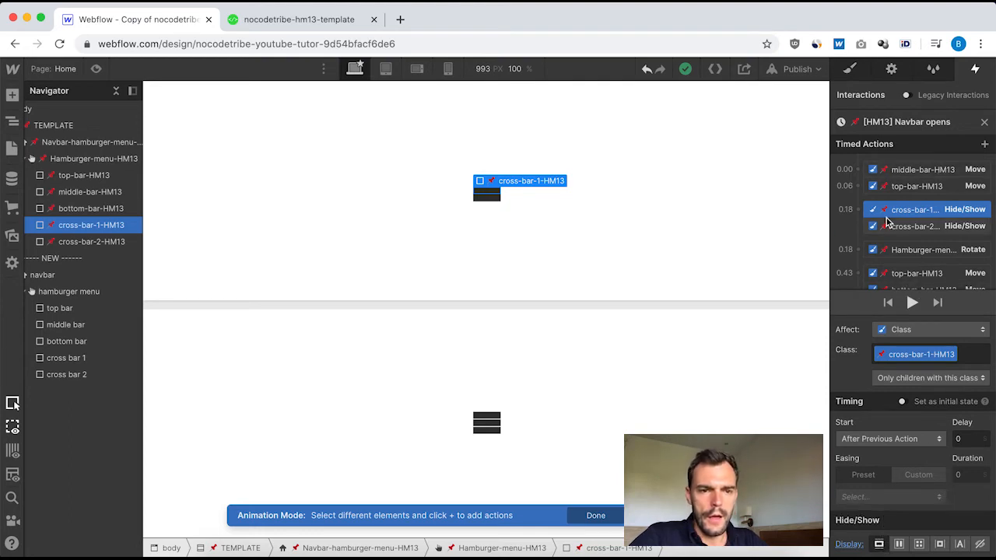
{"action": "left_click", "coordinate": [914, 226]}
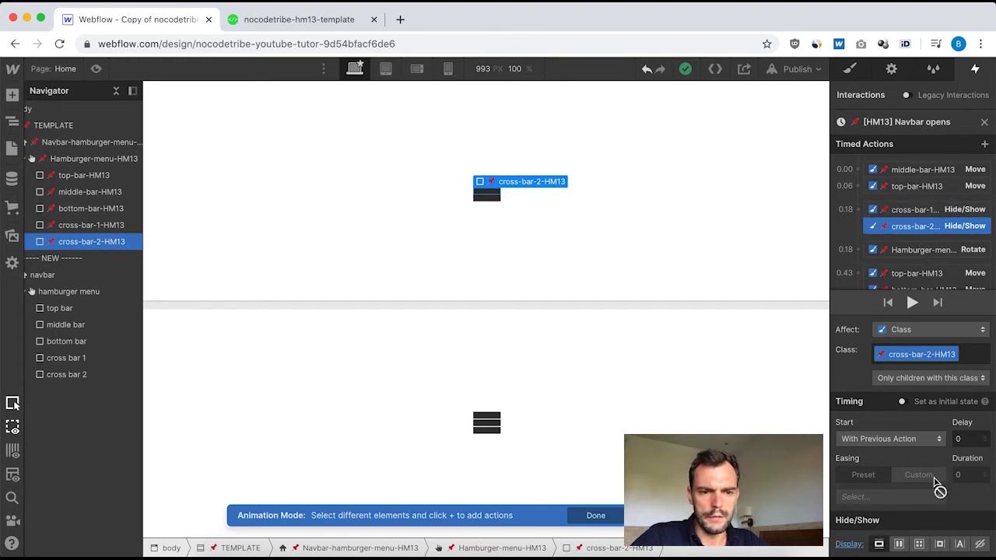
{"action": "left_click", "coordinate": [985, 124]}
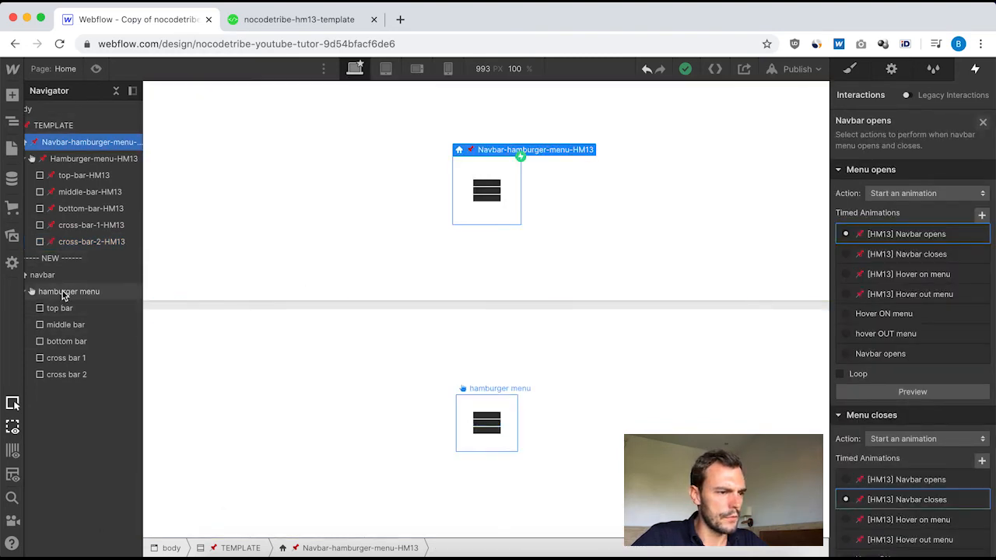
Reopen the new navbar's "Navbar opens" animation and add a Hide/Show action for cross bar 1 after the top bar's Move.
{"action": "left_click", "coordinate": [65, 292]}
{"action": "left_click", "coordinate": [71, 275]}
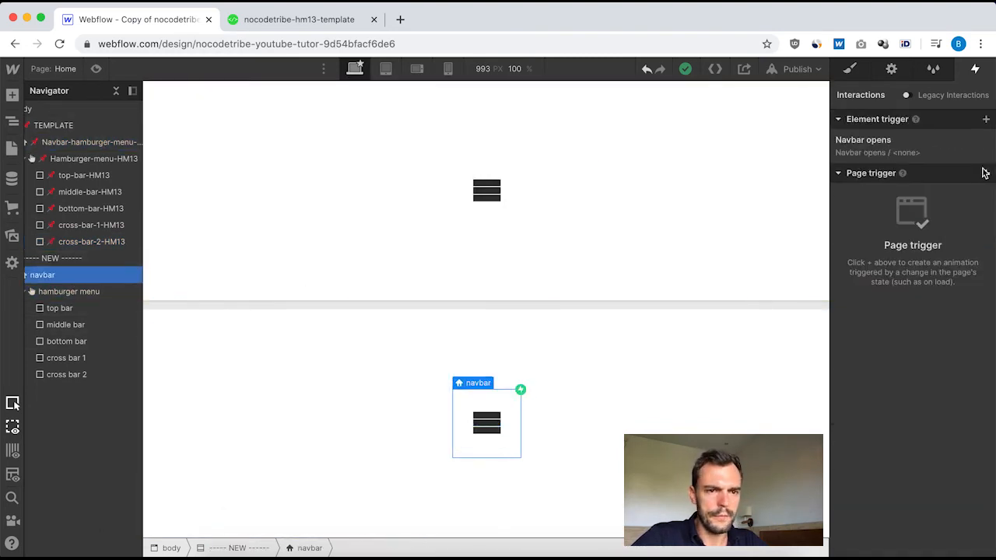
{"action": "left_click", "coordinate": [879, 142]}
{"action": "left_click", "coordinate": [896, 355]}
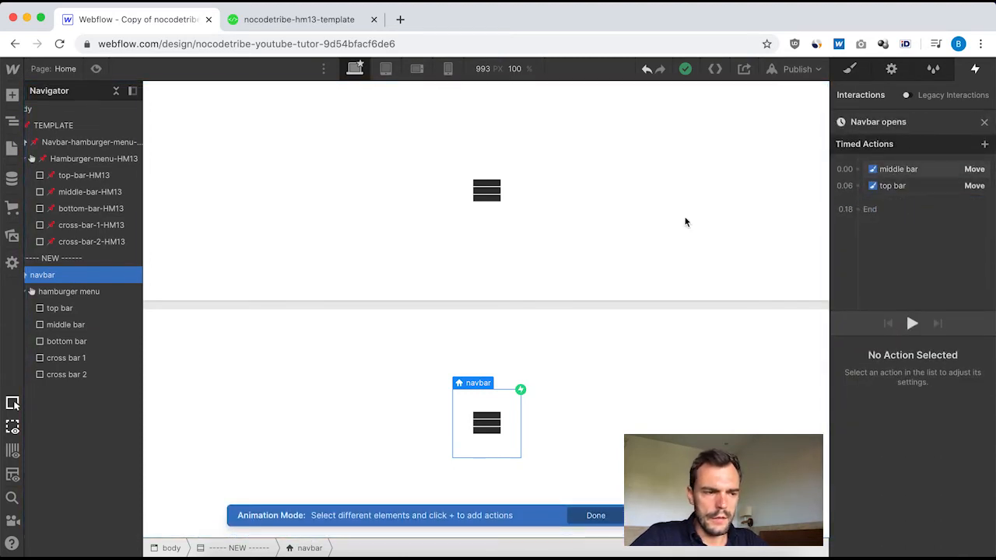
{"action": "left_click", "coordinate": [66, 358]}
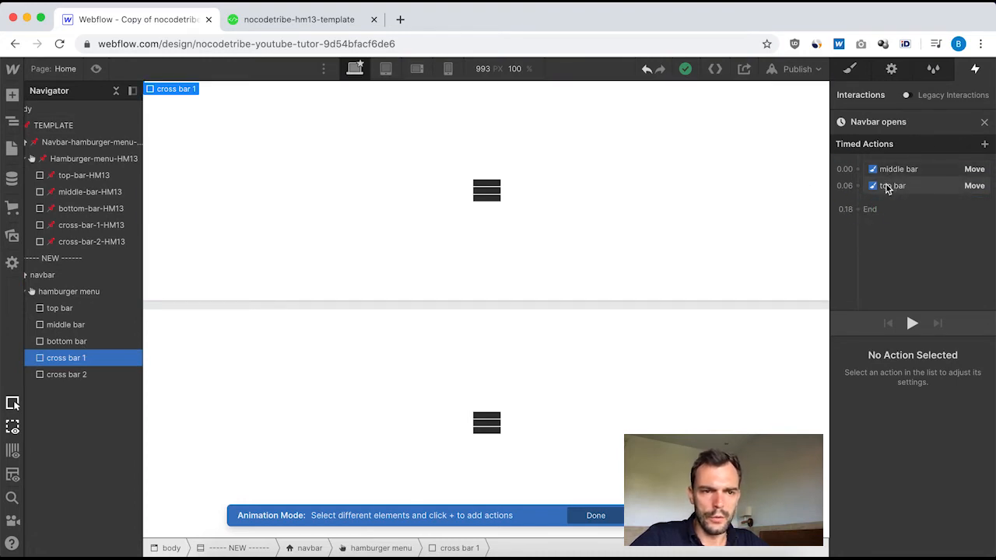
{"action": "left_click", "coordinate": [856, 198]}
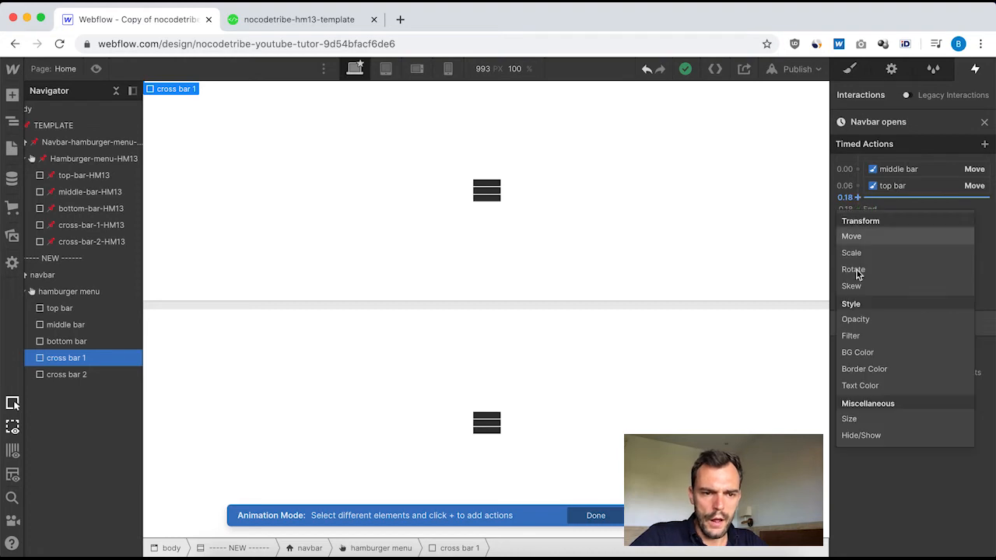
{"action": "left_click", "coordinate": [870, 436]}
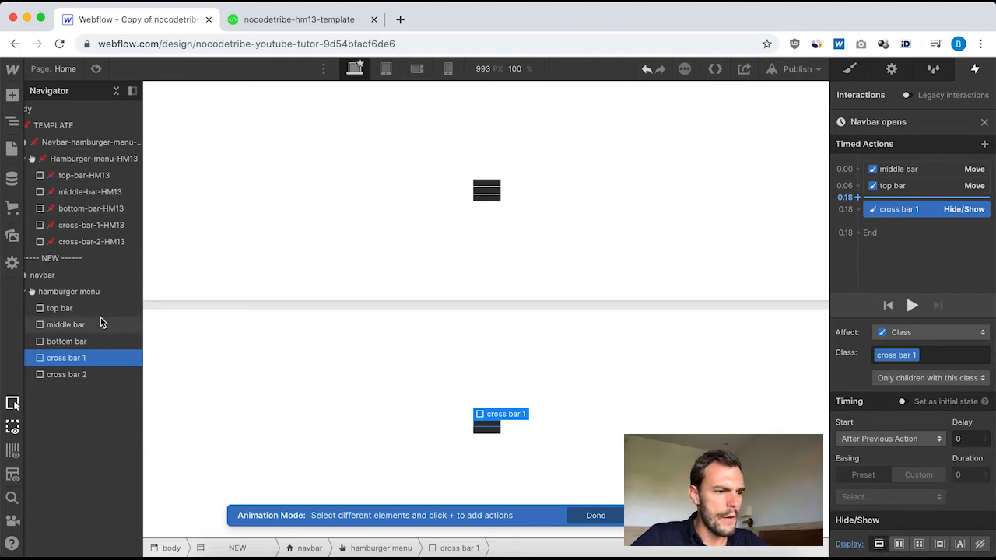
Add a Hide/Show action for cross bar 2 starting together with cross bar 1's action, and close the animation.
{"action": "left_click", "coordinate": [81, 374]}
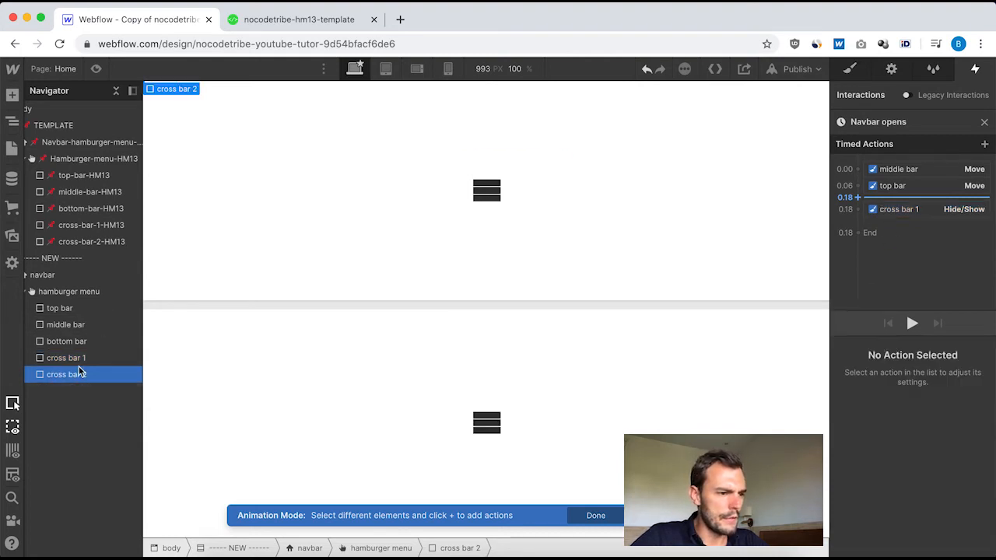
{"action": "left_click", "coordinate": [858, 210]}
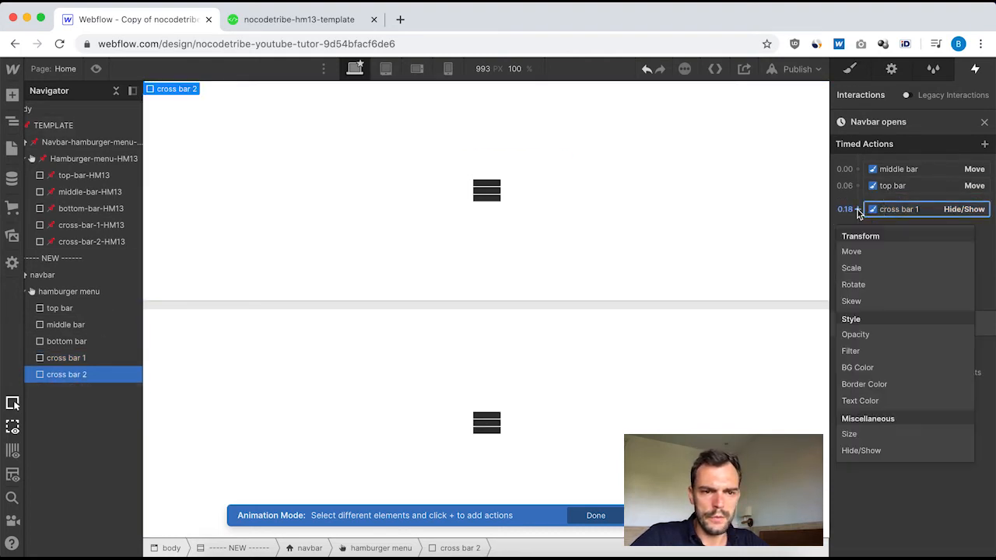
{"action": "left_click", "coordinate": [870, 448]}
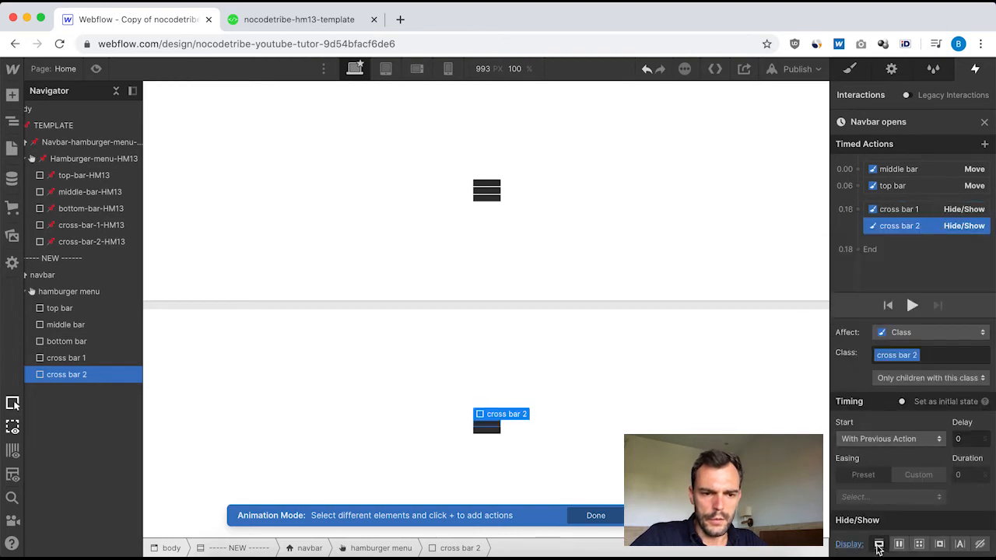
{"action": "left_click", "coordinate": [984, 124]}
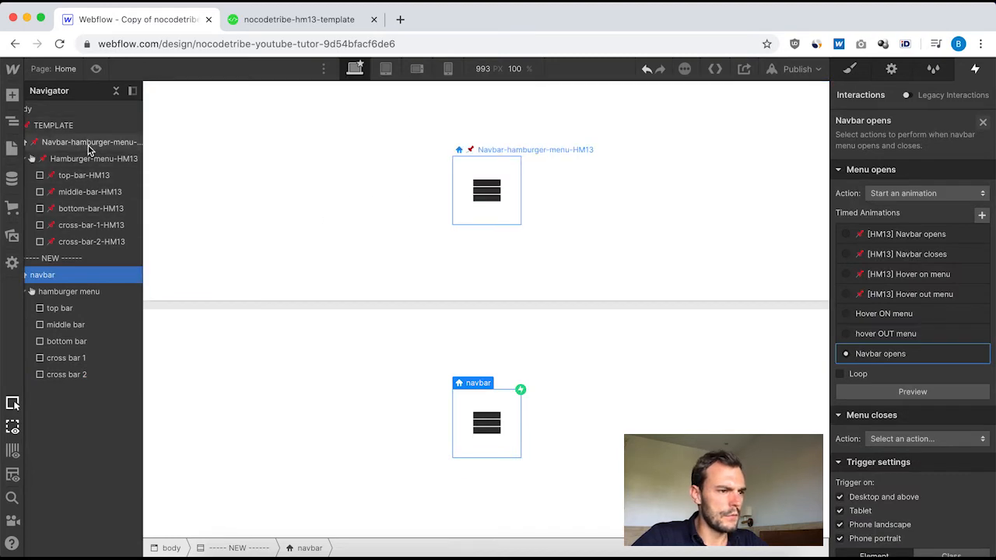
Review the Hamburger-menu-HM13 Rotate action's start, duration, easing and Z angle in the template's "[HM13] Navbar opens" animation.
{"action": "left_click", "coordinate": [91, 144]}
{"action": "left_click", "coordinate": [902, 152]}
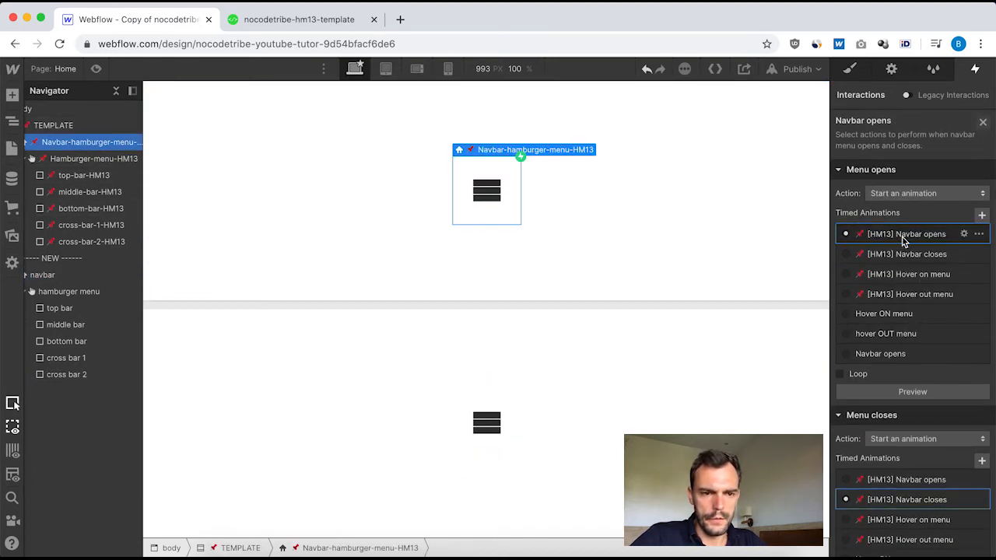
{"action": "left_click", "coordinate": [902, 235]}
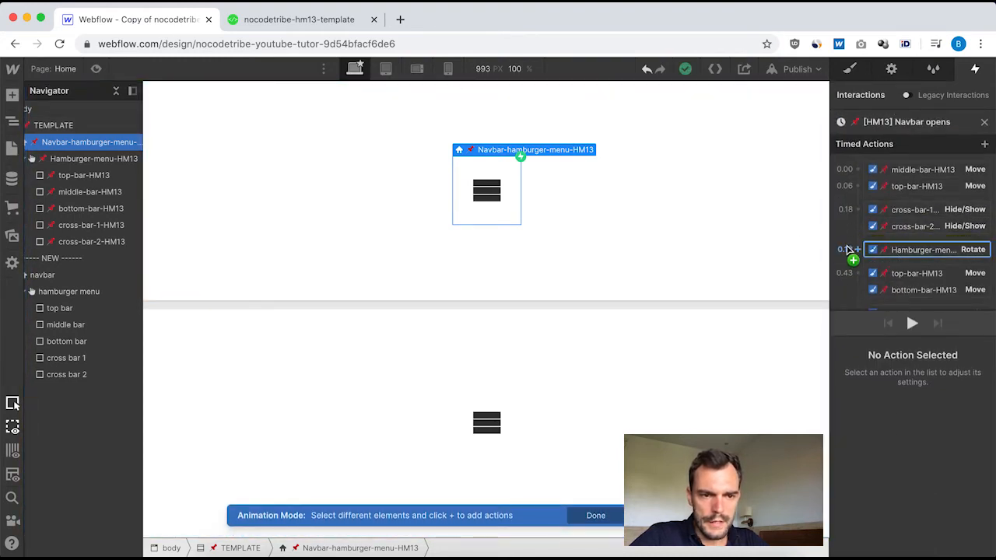
{"action": "left_click", "coordinate": [904, 252]}
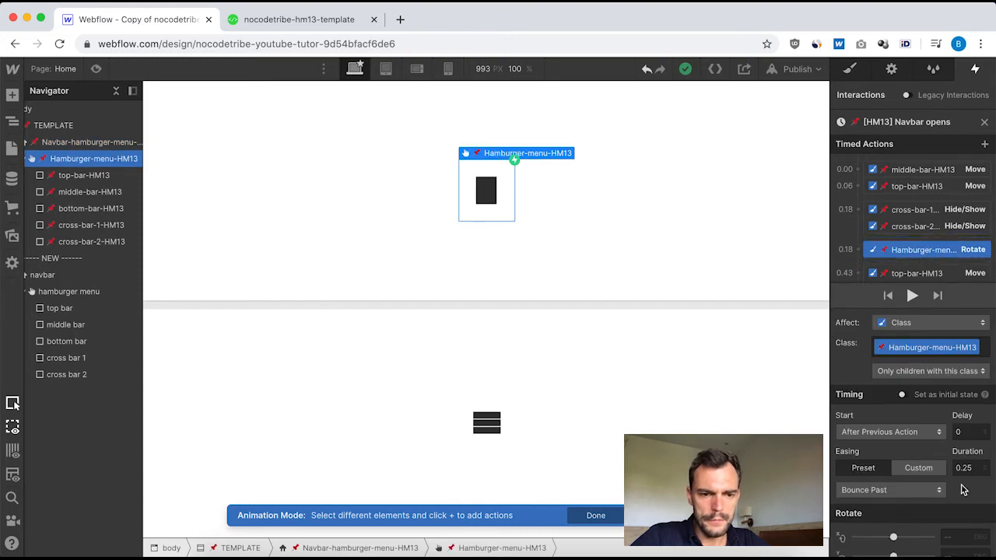
{"action": "scroll", "coordinate": [914, 531], "scroll_direction": "down", "scroll_amount": 1}
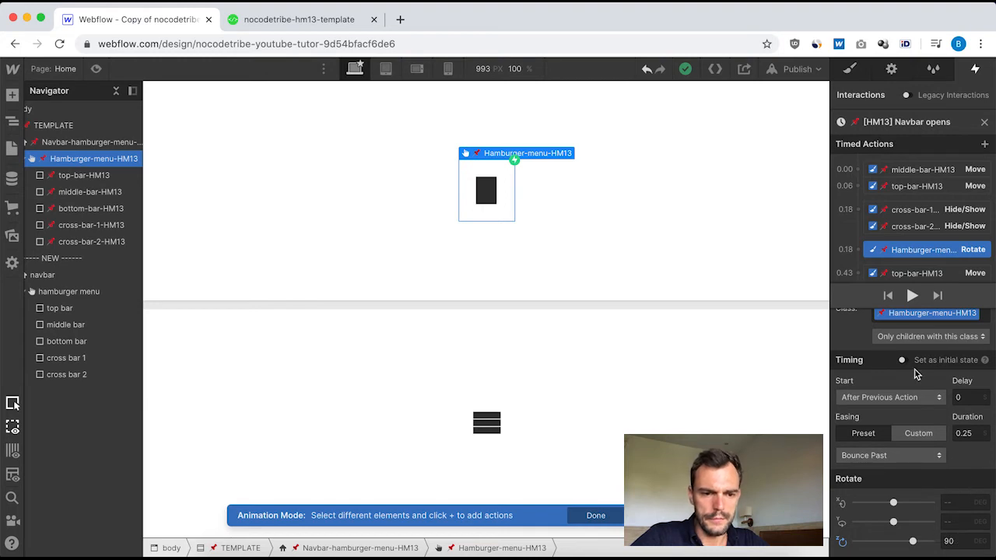
Switch to the new navbar's "Navbar opens" animation and add a Rotate action for the hamburger menu after the cross bars' Hide/Show actions.
{"action": "left_click", "coordinate": [985, 123]}
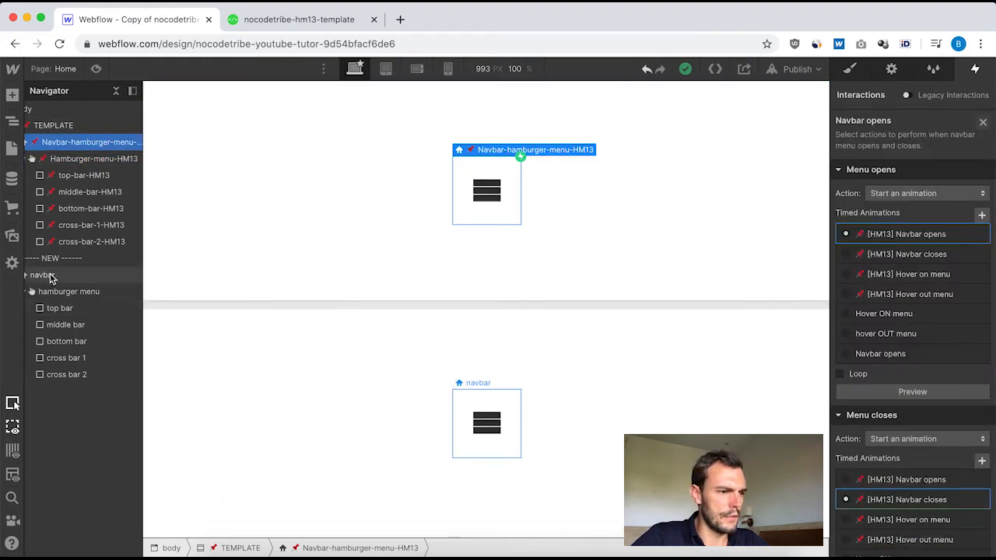
{"action": "left_click", "coordinate": [64, 277]}
{"action": "left_click", "coordinate": [878, 145]}
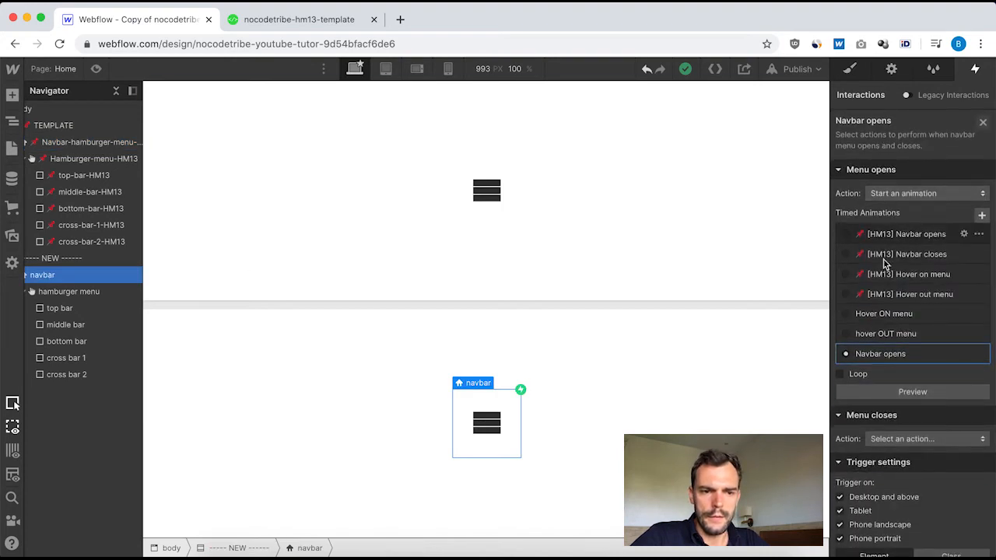
{"action": "left_click", "coordinate": [894, 355]}
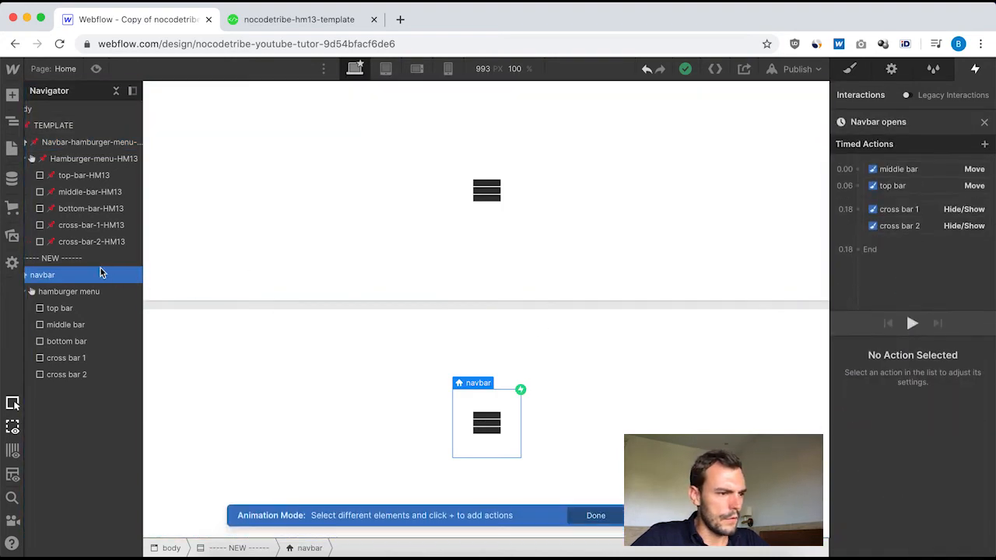
{"action": "left_click", "coordinate": [82, 294]}
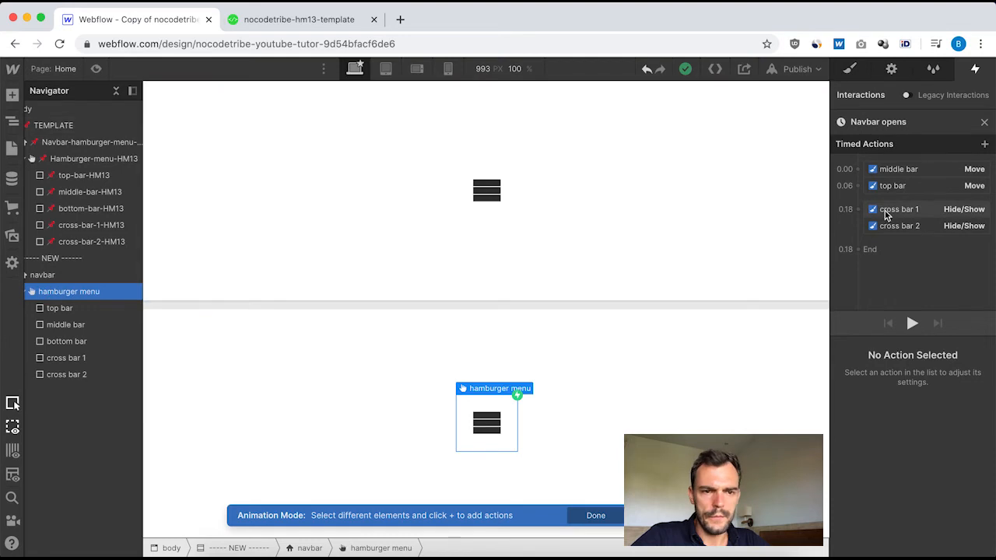
{"action": "left_click", "coordinate": [859, 248]}
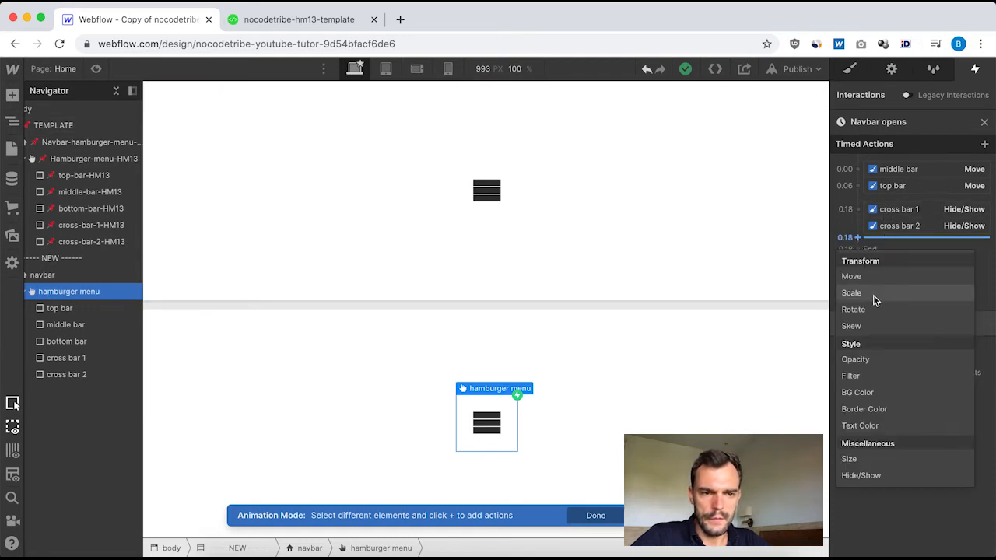
{"action": "left_click", "coordinate": [890, 310]}
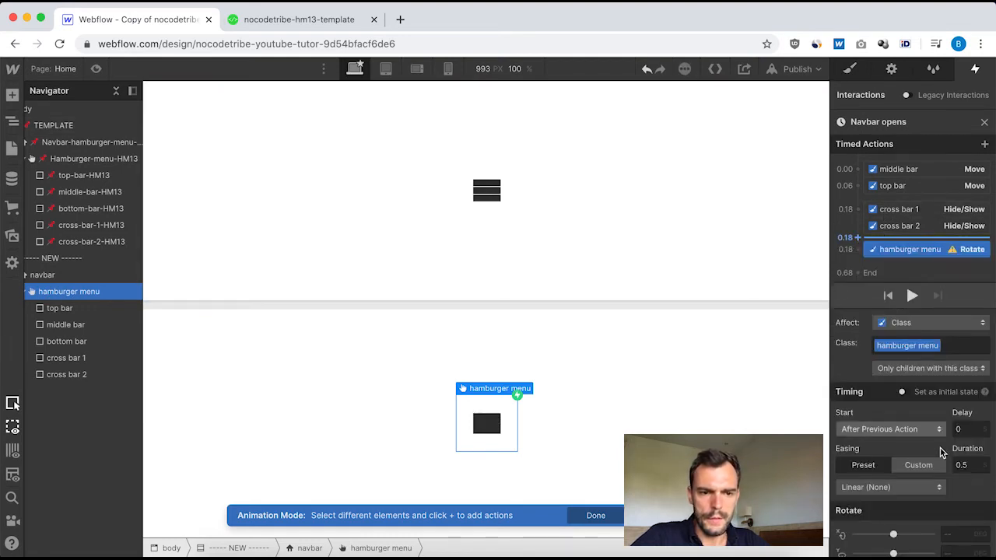
Set the hamburger menu's Rotate action to 0.25 duration, Bounce Past easing and 90 degrees on Z, and close the animation.
{"action": "left_click", "coordinate": [972, 465]}
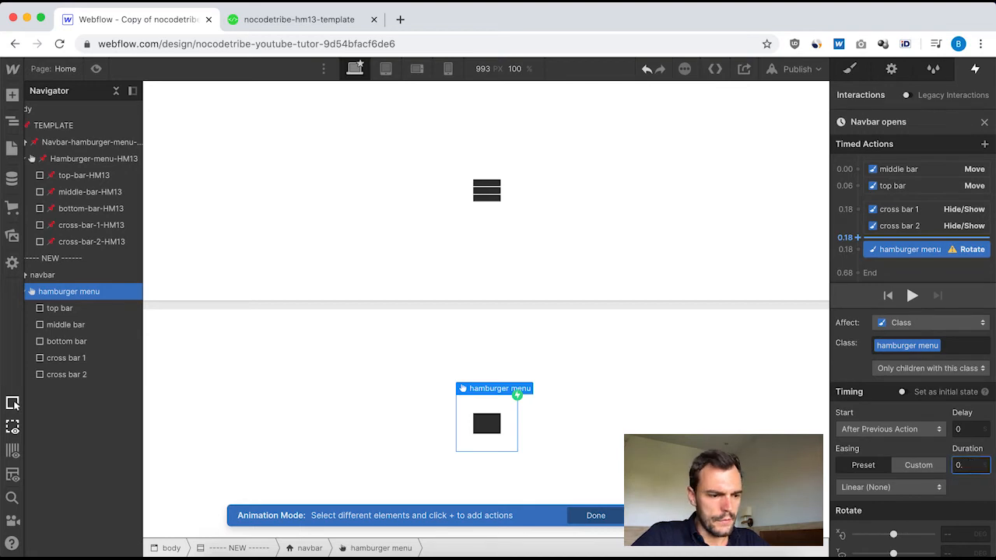
{"action": "left_click", "coordinate": [919, 488]}
{"action": "scroll", "coordinate": [888, 355], "scroll_direction": "down", "scroll_amount": 3}
{"action": "scroll", "coordinate": [888, 355], "scroll_direction": "down", "scroll_amount": 3}
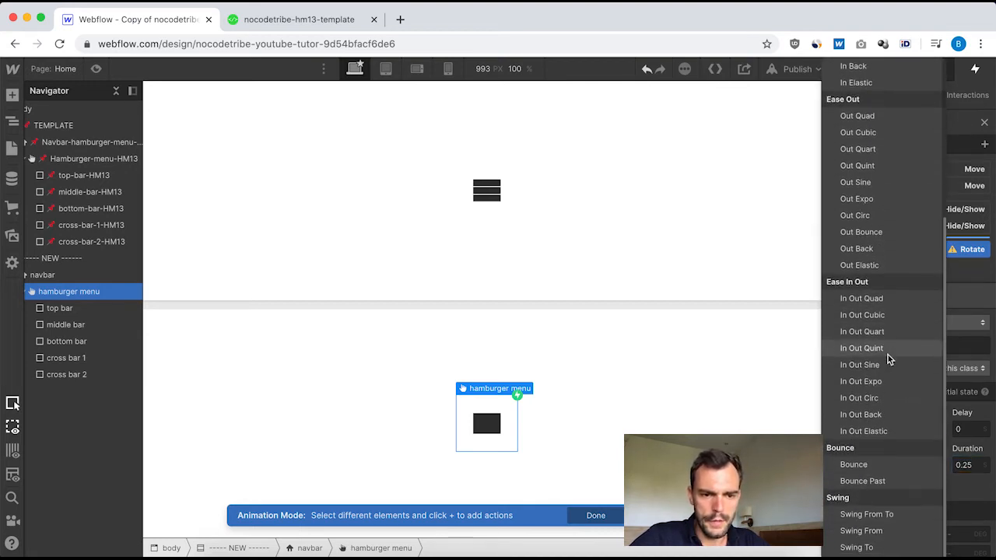
{"action": "left_click", "coordinate": [862, 481]}
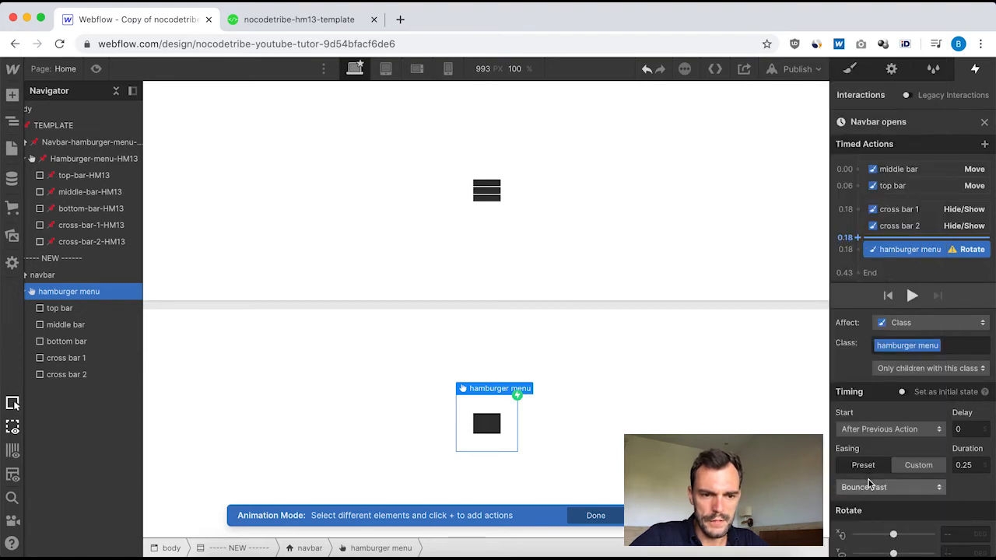
{"action": "scroll", "coordinate": [950, 489], "scroll_direction": "down", "scroll_amount": 1}
{"action": "left_click", "coordinate": [952, 541]}
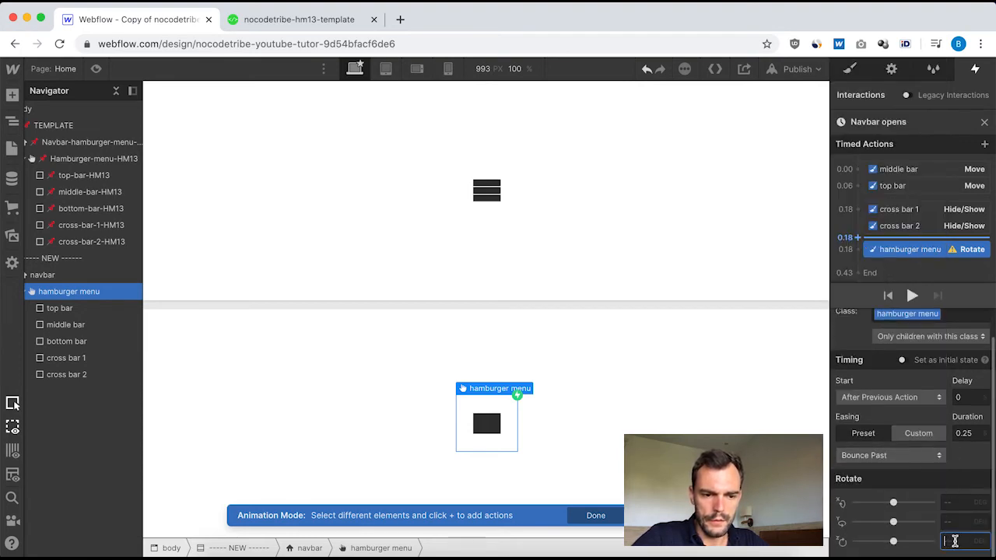
{"action": "type", "text": "90"}
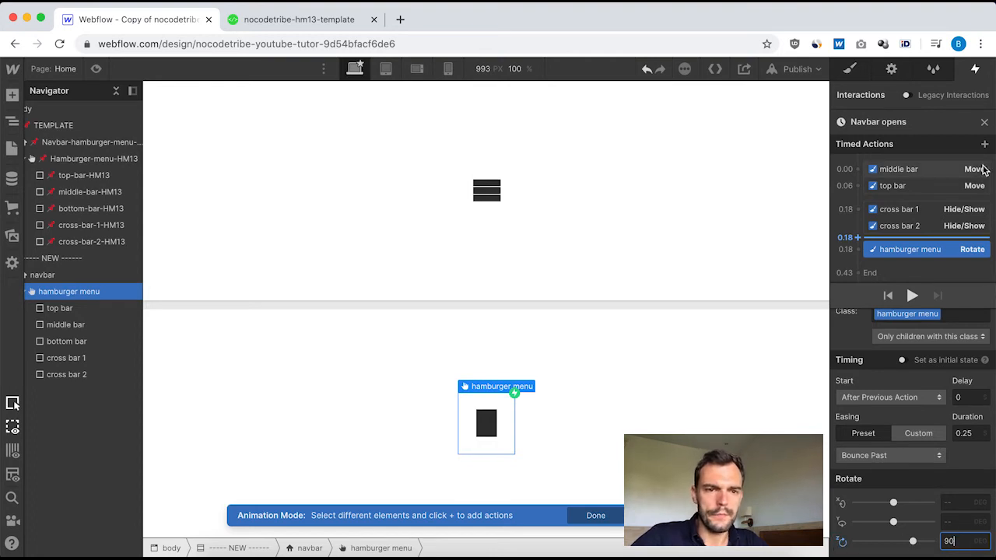
{"action": "left_click", "coordinate": [984, 124]}
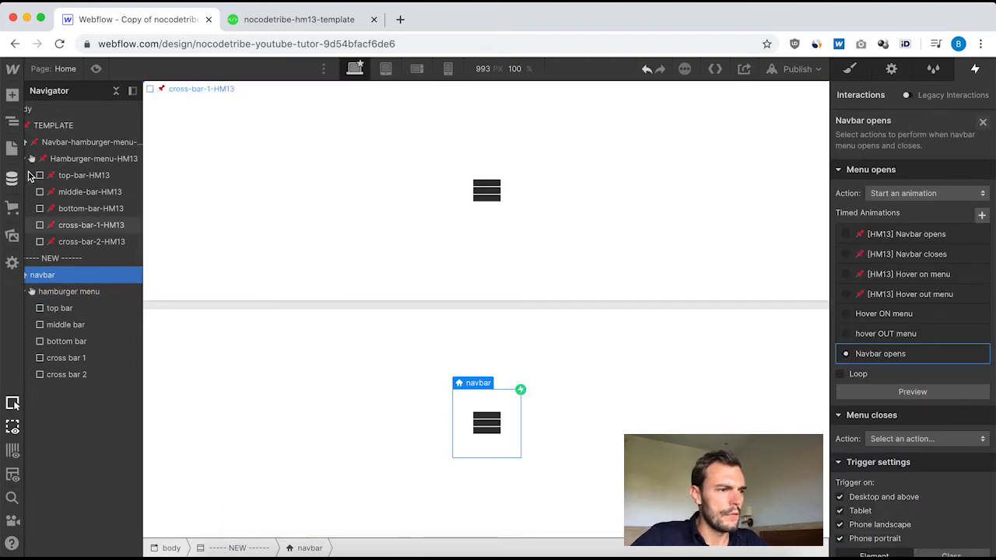
Review the second top-bar-HM13 Move action's start, easing, duration and Y offset in the template's "[HM13] Navbar opens" animation.
{"action": "left_click", "coordinate": [86, 141]}
{"action": "left_click", "coordinate": [886, 150]}
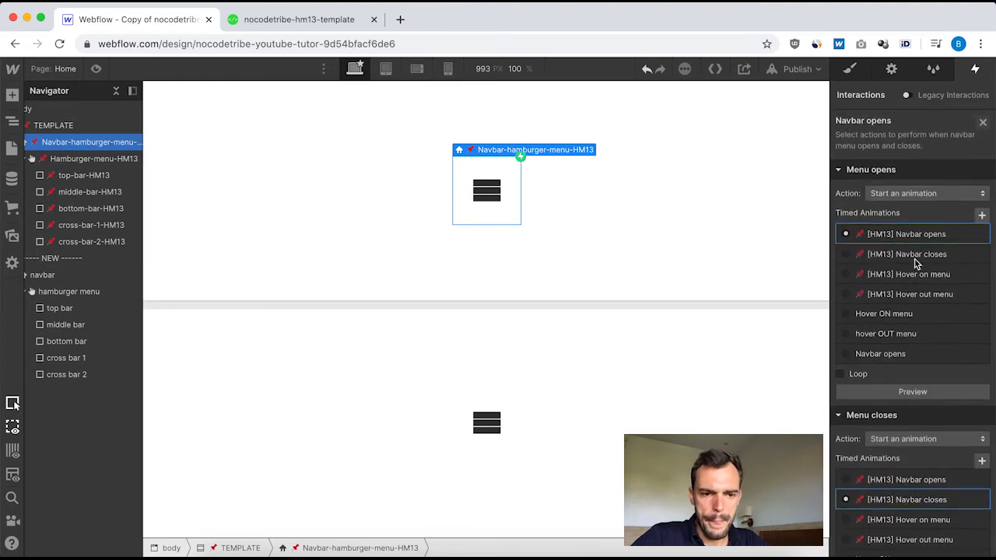
{"action": "left_click", "coordinate": [856, 235]}
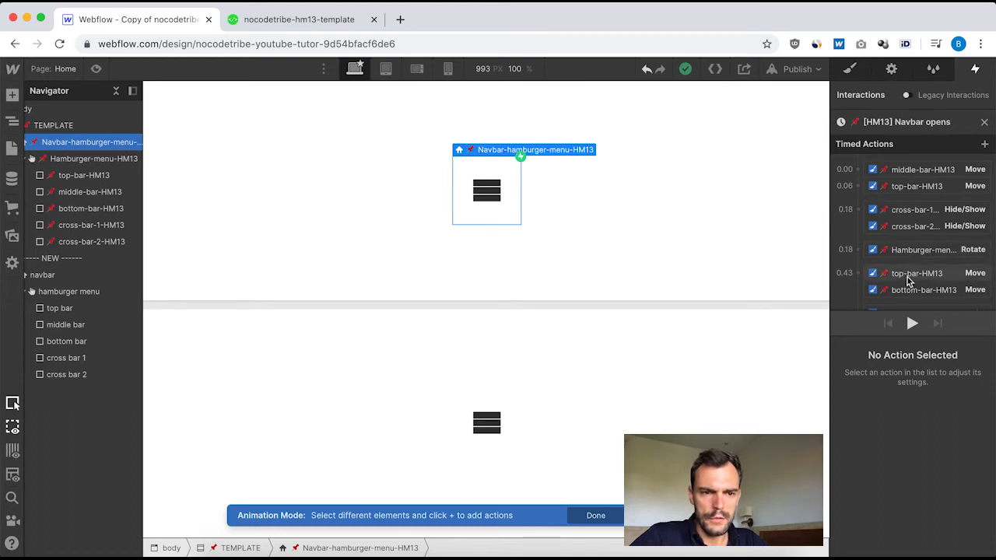
{"action": "left_click", "coordinate": [909, 278]}
{"action": "scroll", "coordinate": [934, 233], "scroll_direction": "down", "scroll_amount": 2}
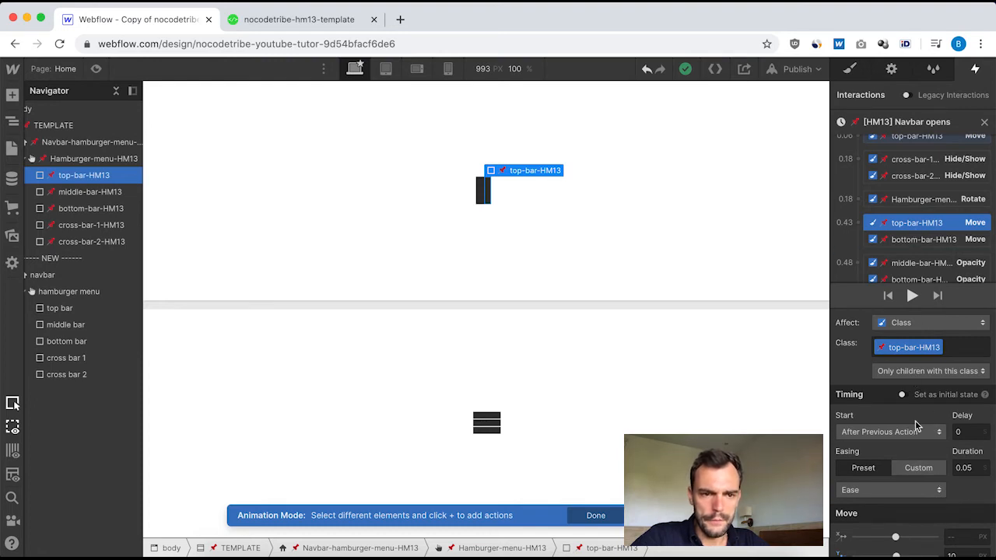
{"action": "scroll", "coordinate": [918, 467], "scroll_direction": "down", "scroll_amount": 1}
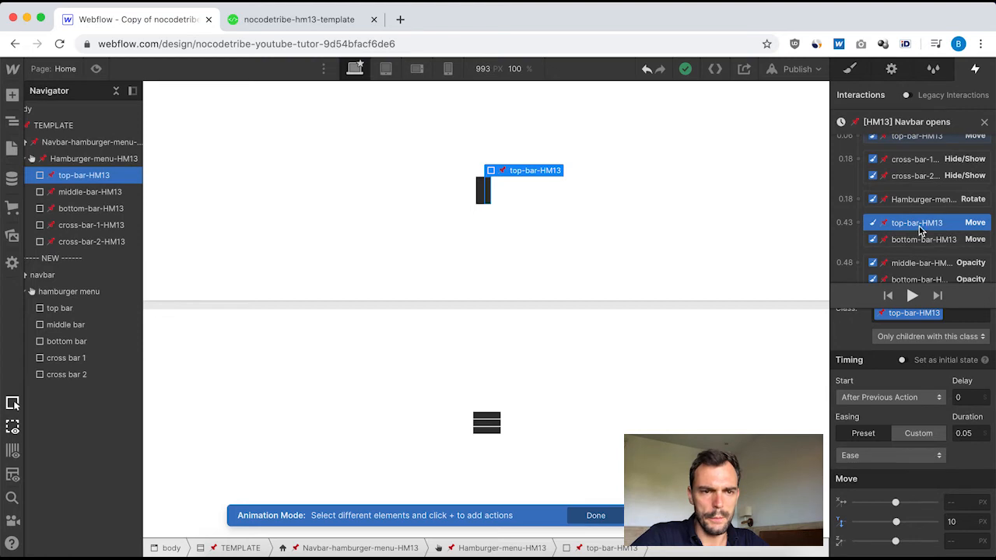
{"action": "left_click", "coordinate": [984, 122]}
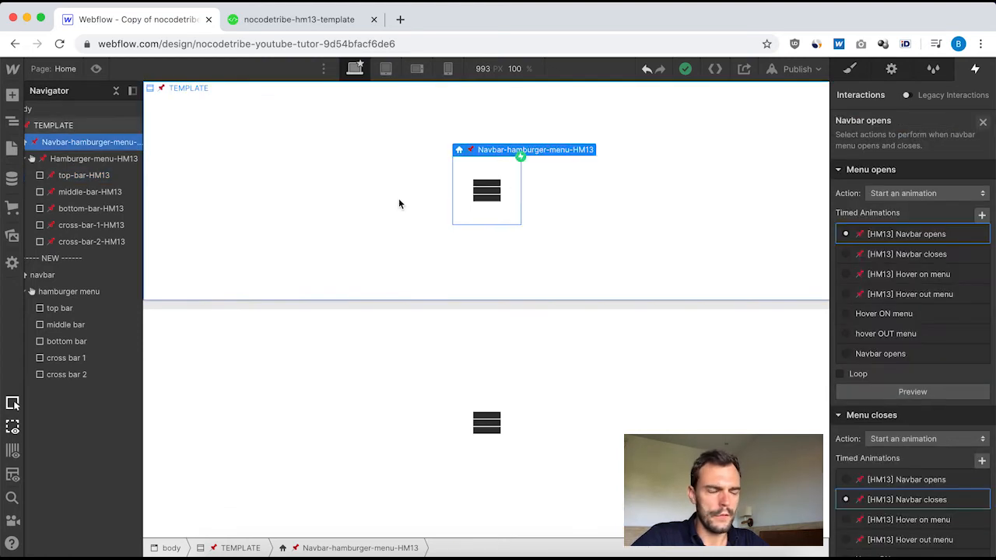
Reopen the new navbar's "Navbar opens" animation and add a second Move action for the top bar after the hamburger menu's Rotate.
{"action": "left_click", "coordinate": [58, 276]}
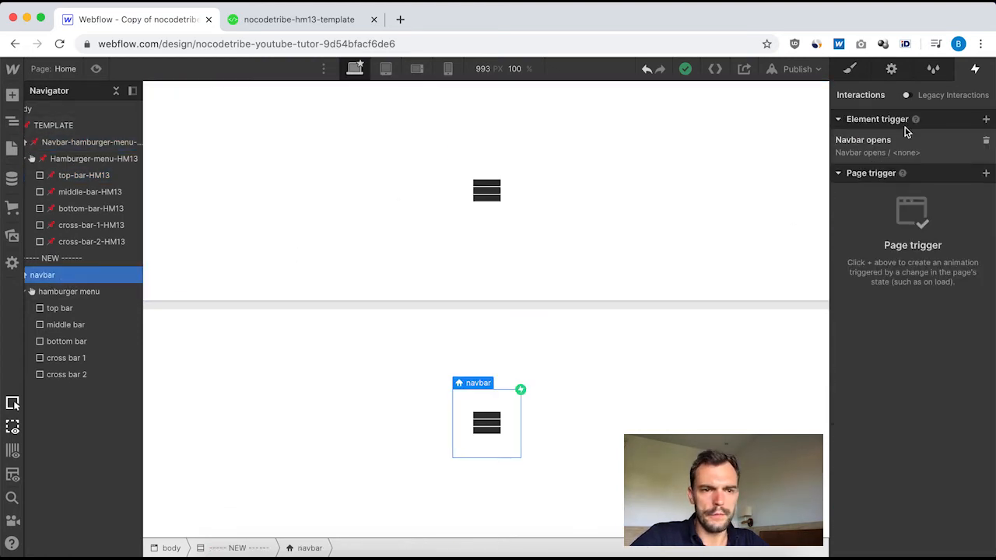
{"action": "left_click", "coordinate": [898, 143]}
{"action": "left_click", "coordinate": [903, 355]}
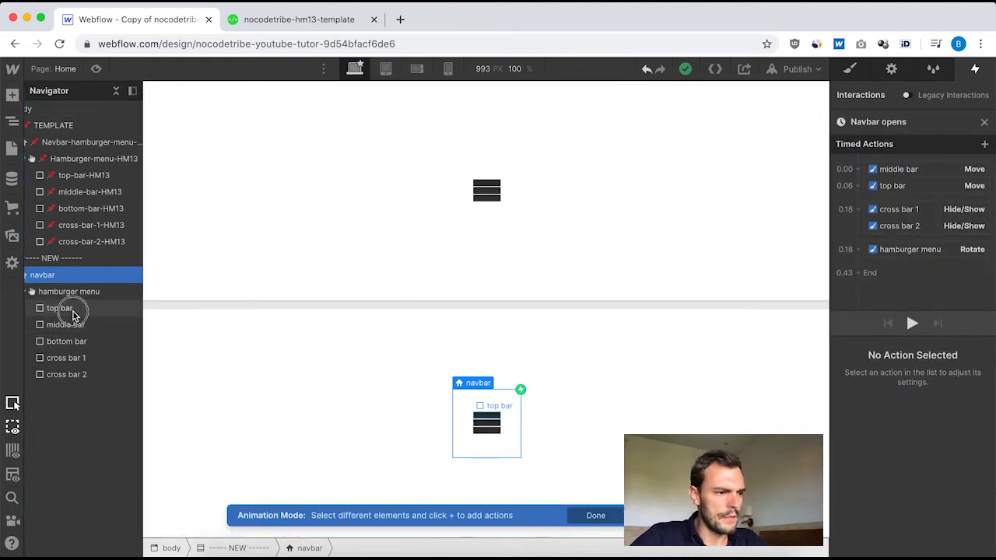
{"action": "left_click", "coordinate": [60, 308]}
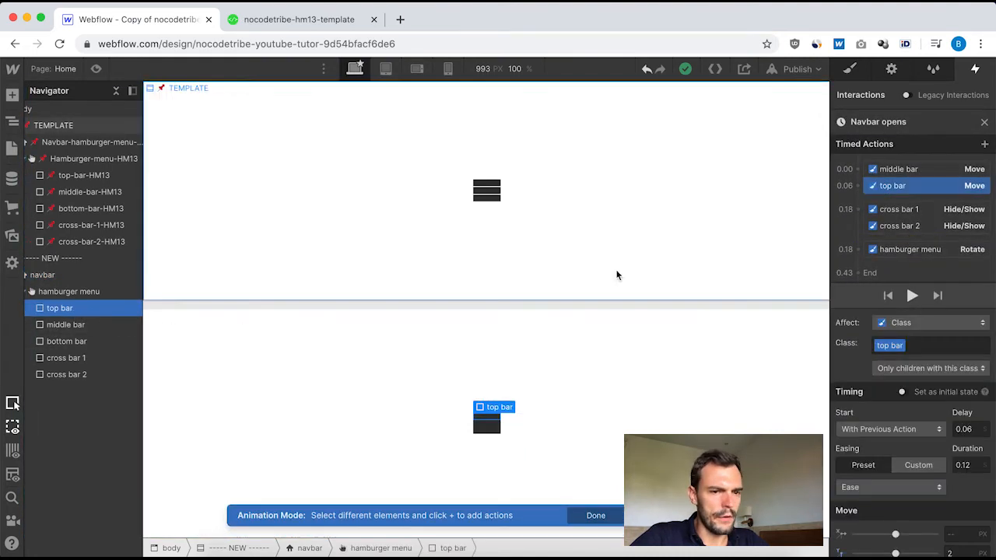
{"action": "left_click", "coordinate": [859, 264]}
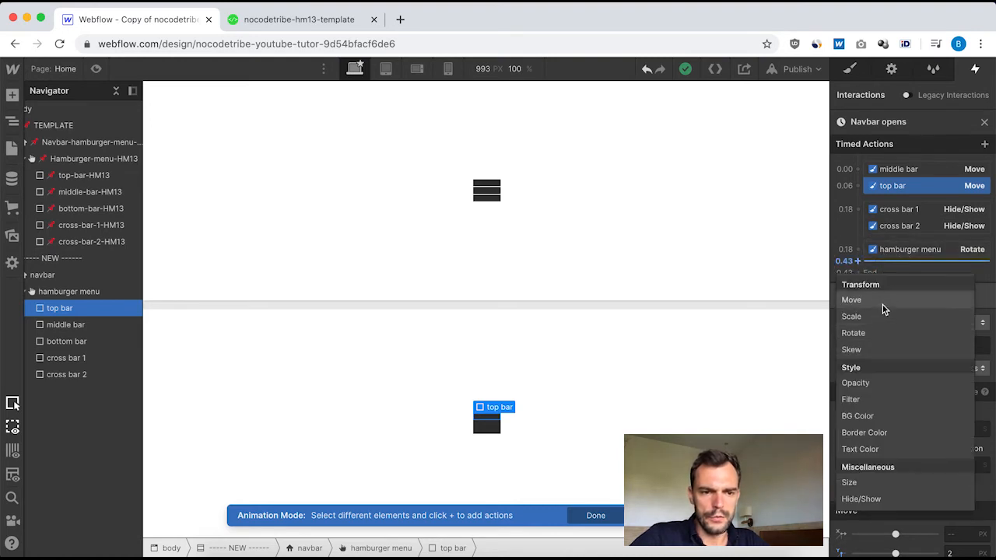
{"action": "left_click", "coordinate": [887, 301]}
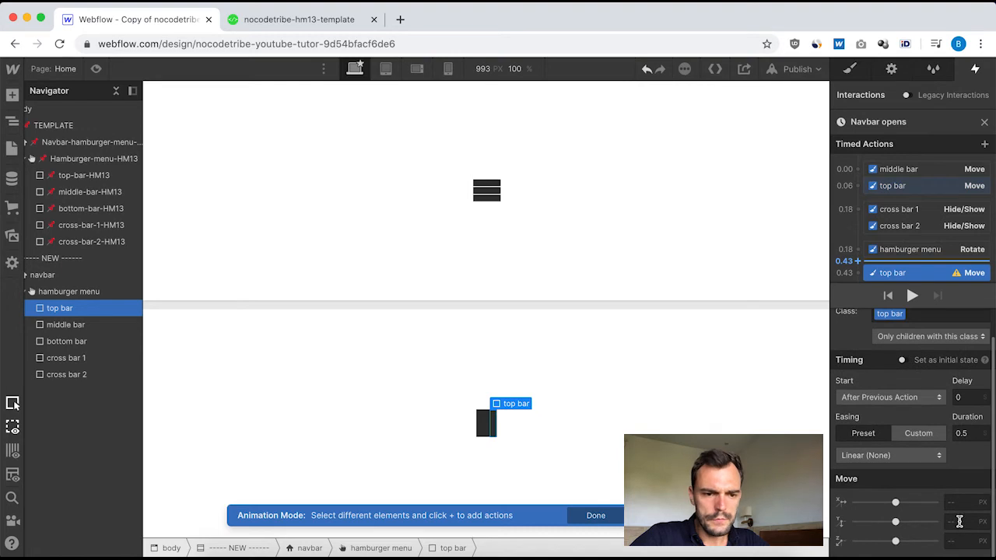
Set the top bar's second Move to 10 px on Y with Ease easing and 0.05 duration, and close the animation.
{"action": "left_click", "coordinate": [960, 521]}
{"action": "type", "text": "10"}
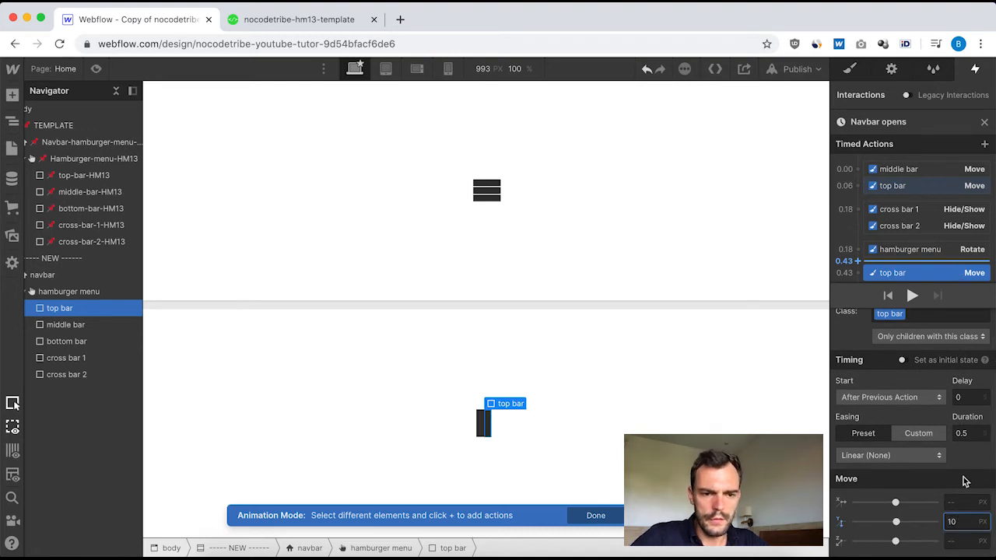
{"action": "left_click", "coordinate": [929, 456]}
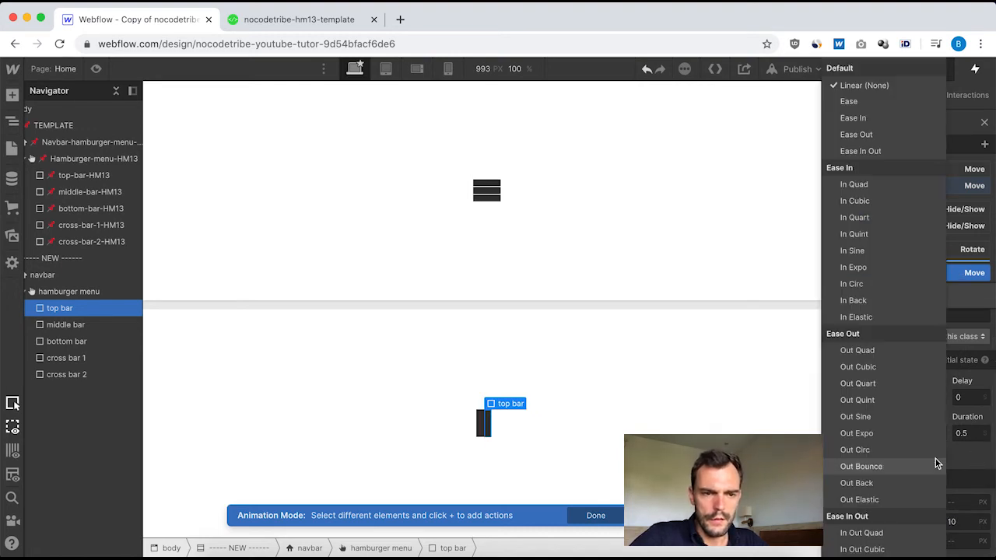
{"action": "left_click", "coordinate": [872, 101]}
{"action": "left_click", "coordinate": [976, 464]}
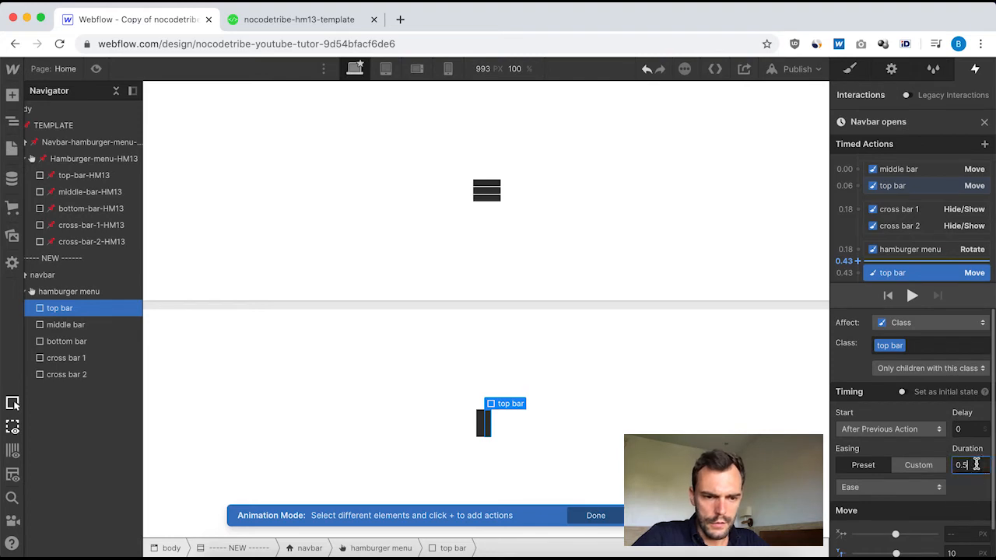
{"action": "key", "text": "BackSpace"}
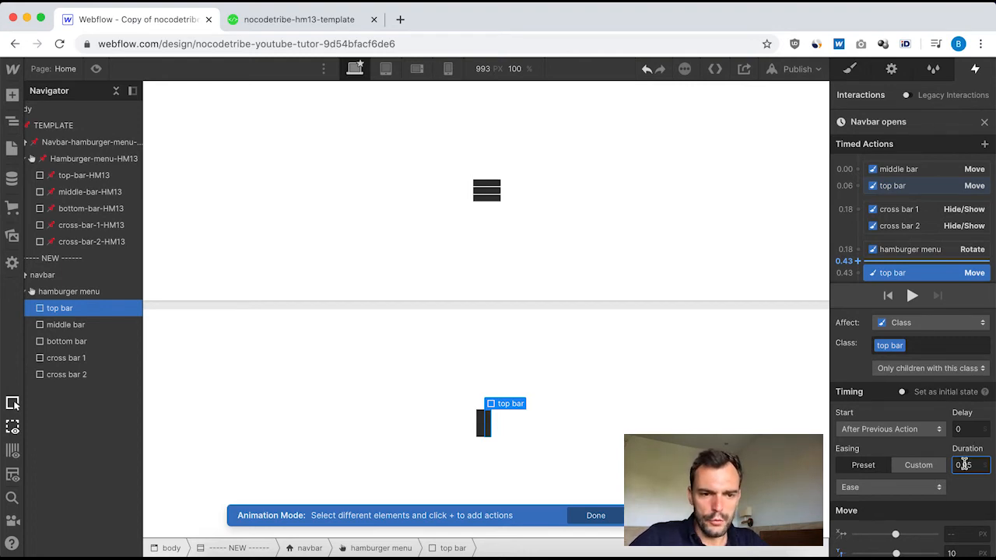
{"action": "scroll", "coordinate": [939, 514], "scroll_direction": "down", "scroll_amount": 1}
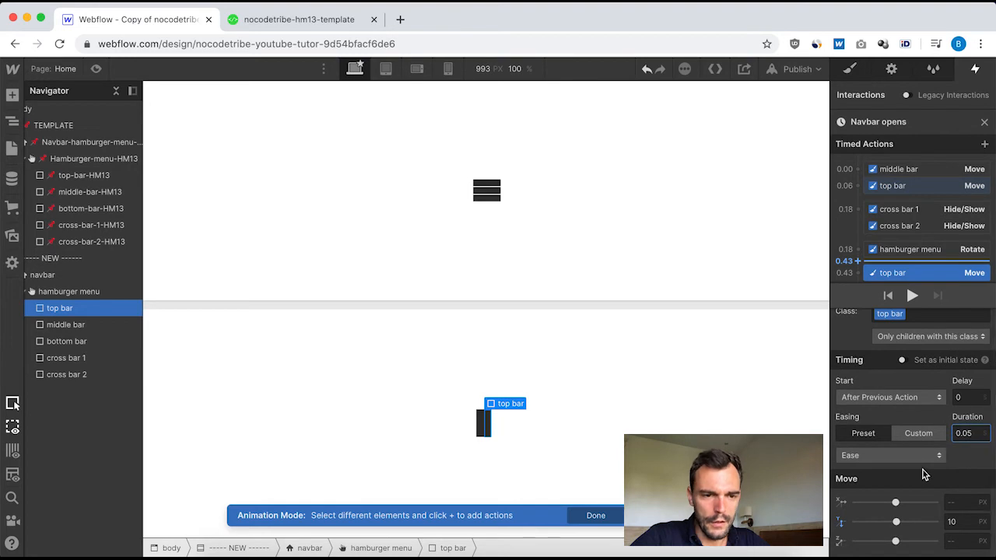
{"action": "scroll", "coordinate": [932, 248], "scroll_direction": "down", "scroll_amount": 1}
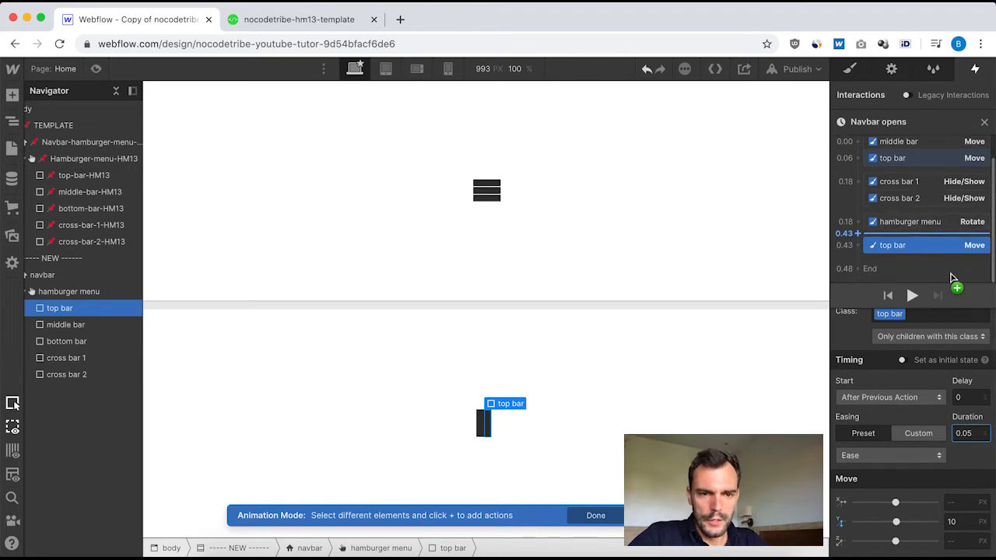
{"action": "left_click", "coordinate": [985, 122]}
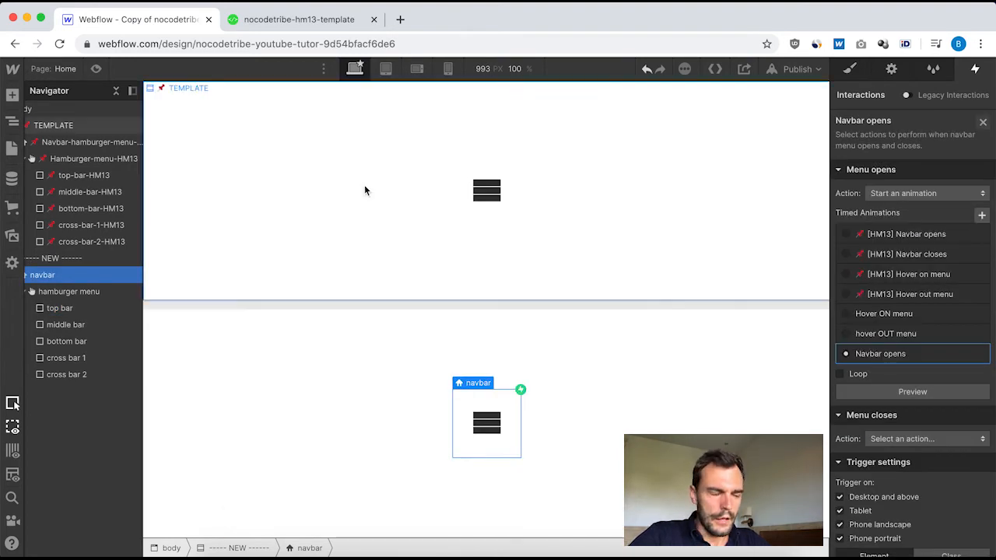
Recheck the second top-bar-HM13 Move and review the bottom-bar-HM13 Move's timing and Y offset in the template's "[HM13] Navbar opens" animation.
{"action": "left_click", "coordinate": [488, 191]}
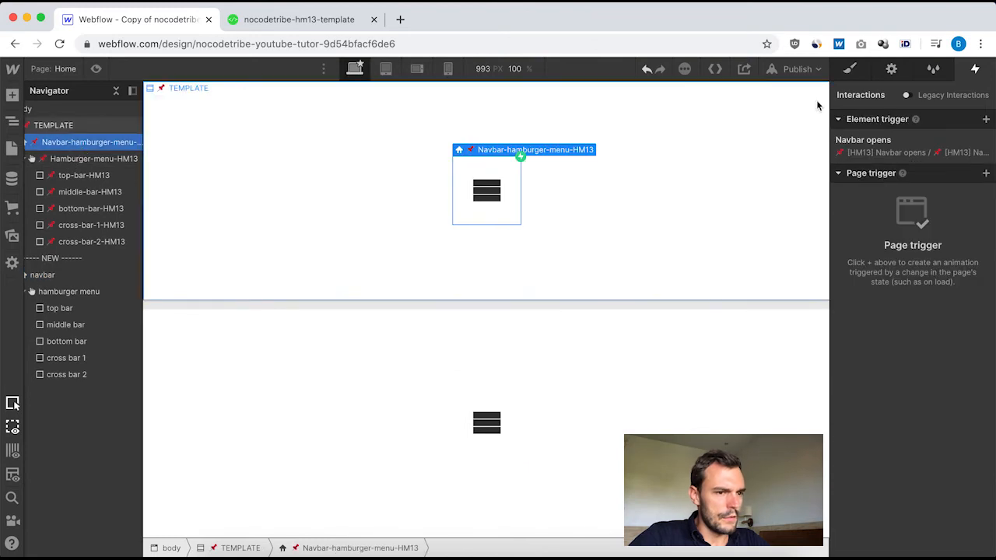
{"action": "left_click", "coordinate": [898, 141]}
{"action": "left_click", "coordinate": [918, 238]}
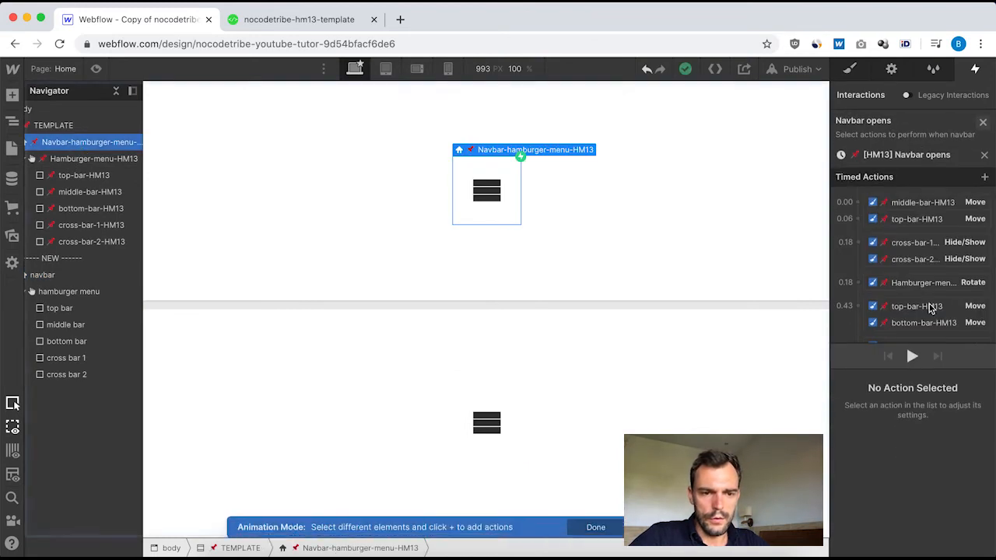
{"action": "left_click", "coordinate": [910, 273]}
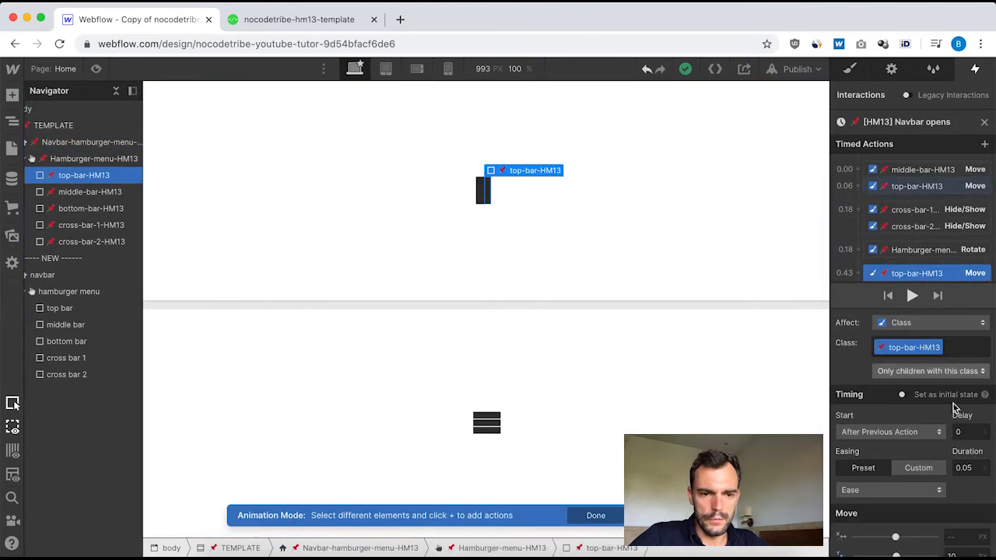
{"action": "scroll", "coordinate": [933, 438], "scroll_direction": "down", "scroll_amount": 1}
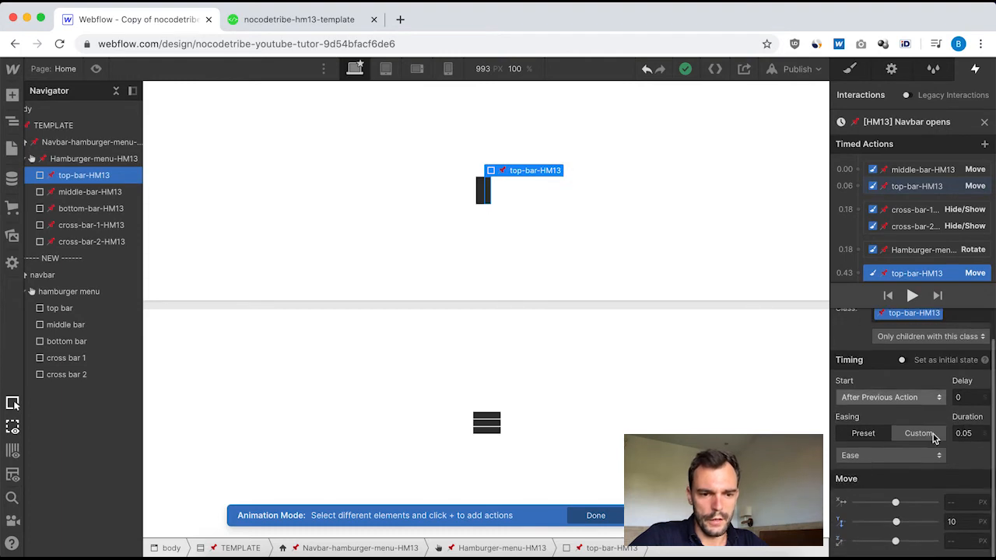
{"action": "scroll", "coordinate": [903, 187], "scroll_direction": "down", "scroll_amount": 4}
{"action": "left_click", "coordinate": [916, 171]}
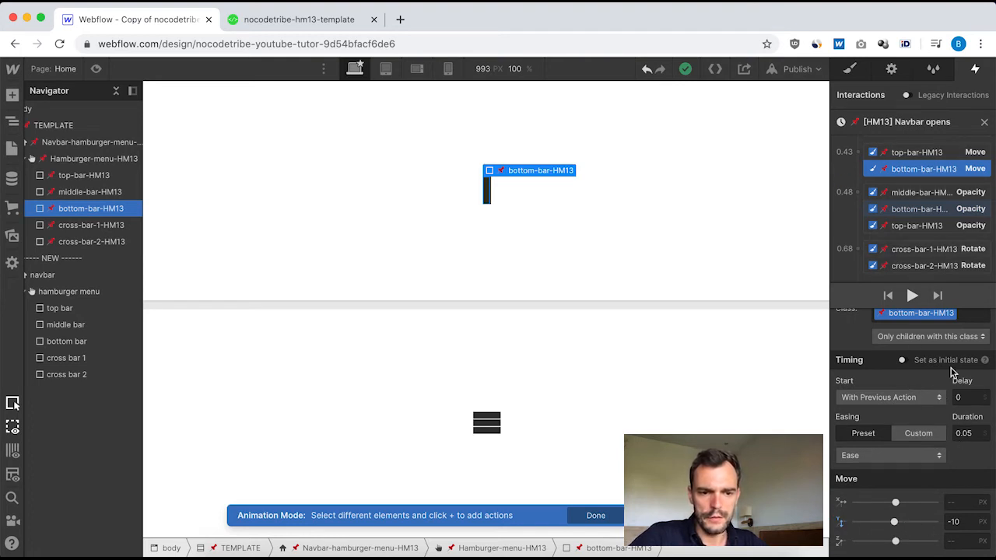
{"action": "left_click", "coordinate": [985, 122]}
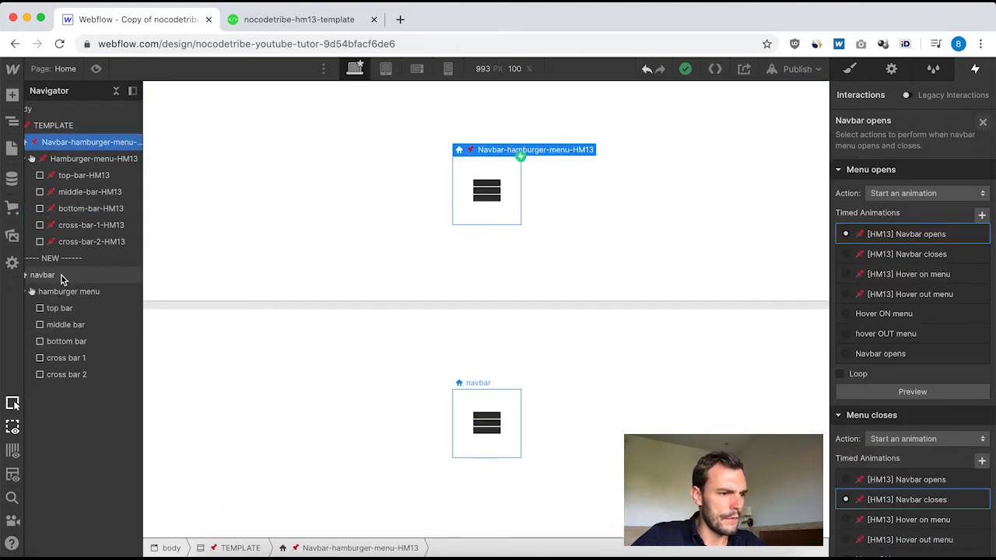
Reopen the new navbar's "Navbar opens" animation and add a bottom bar Move action alongside the top bar's second Move.
{"action": "left_click", "coordinate": [62, 277]}
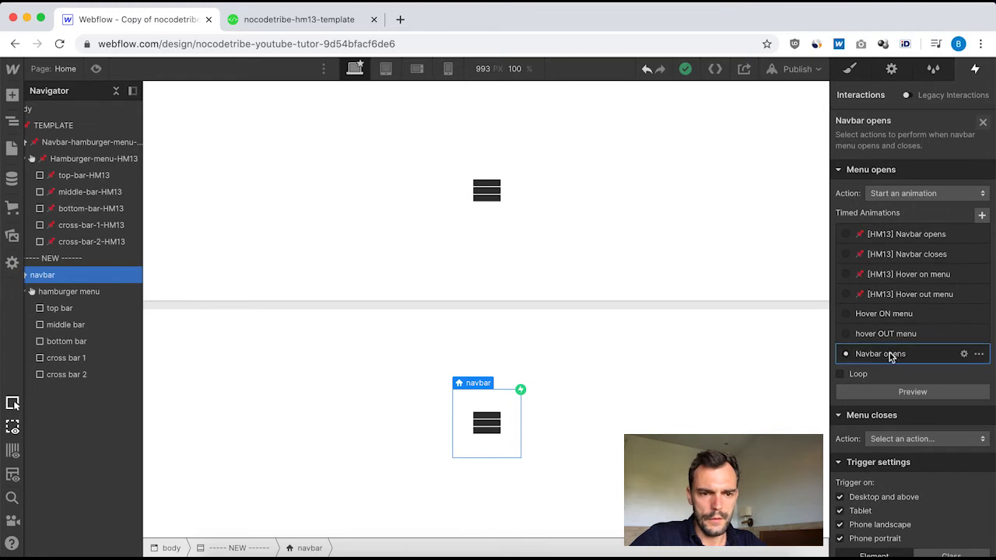
{"action": "left_click", "coordinate": [966, 354]}
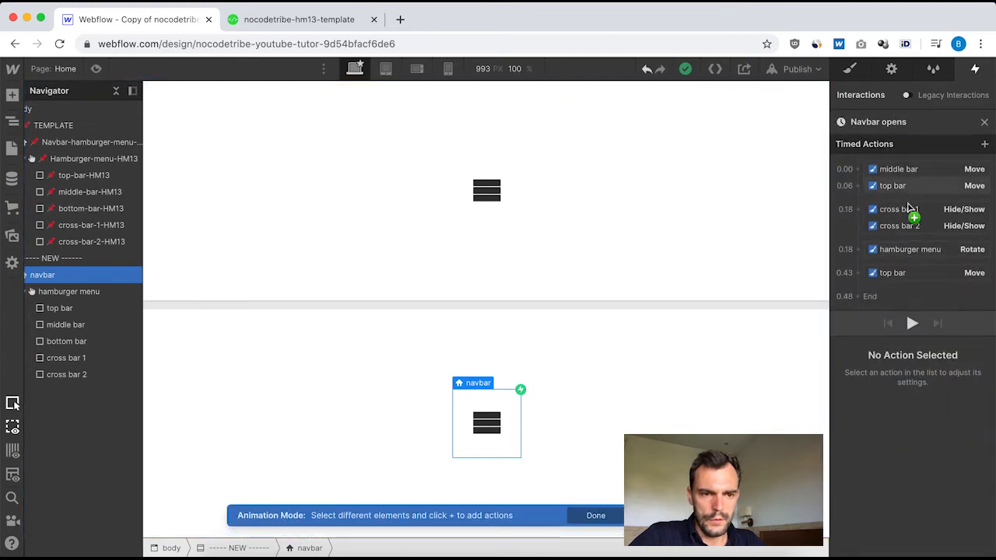
{"action": "left_click", "coordinate": [896, 275]}
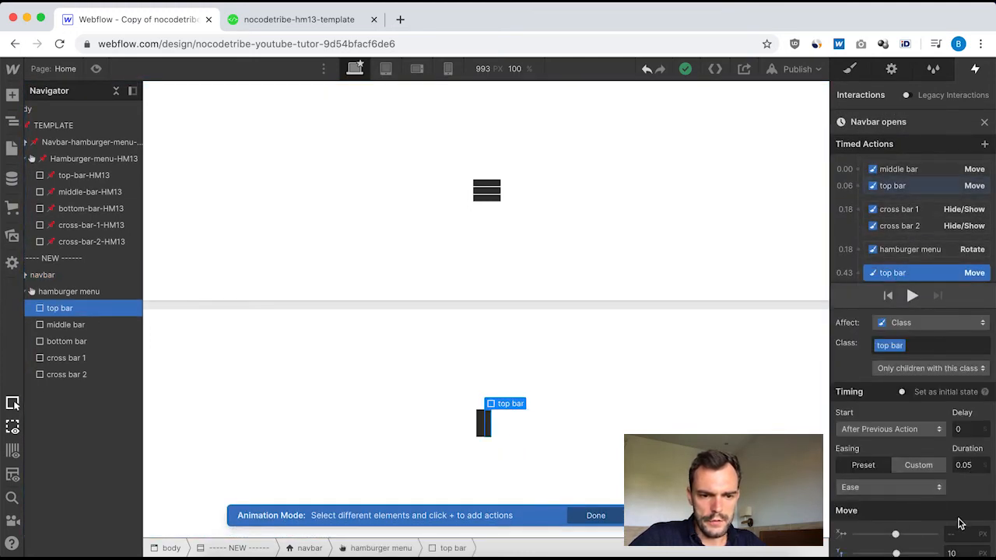
{"action": "scroll", "coordinate": [933, 458], "scroll_direction": "down", "scroll_amount": 1}
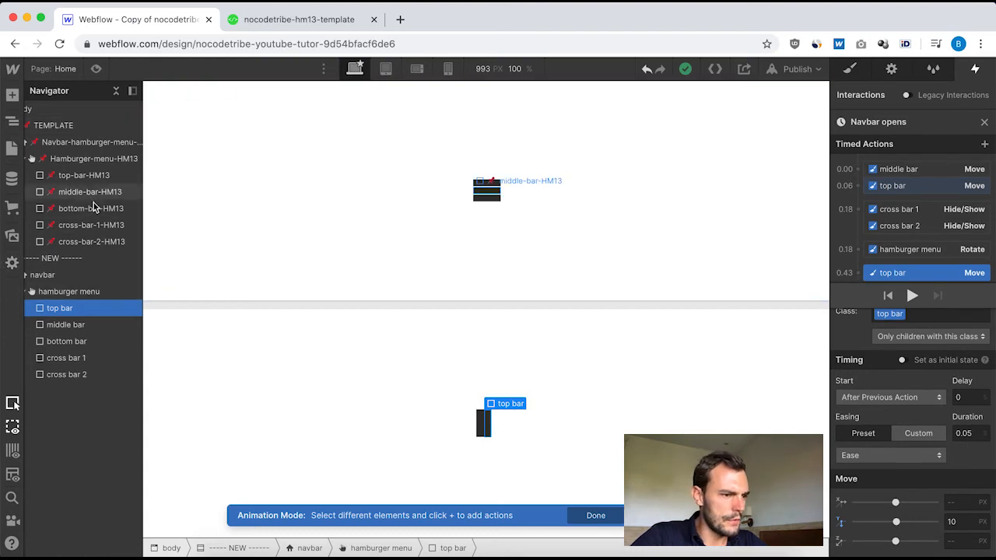
{"action": "left_click_drag", "start_coordinate": [66, 341], "coordinate": [848, 287]}
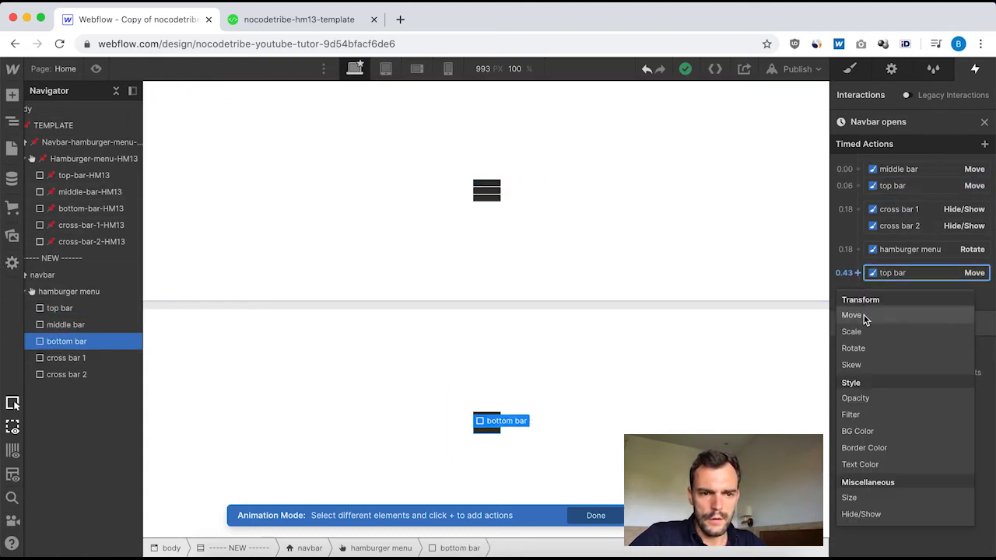
{"action": "left_click", "coordinate": [864, 315]}
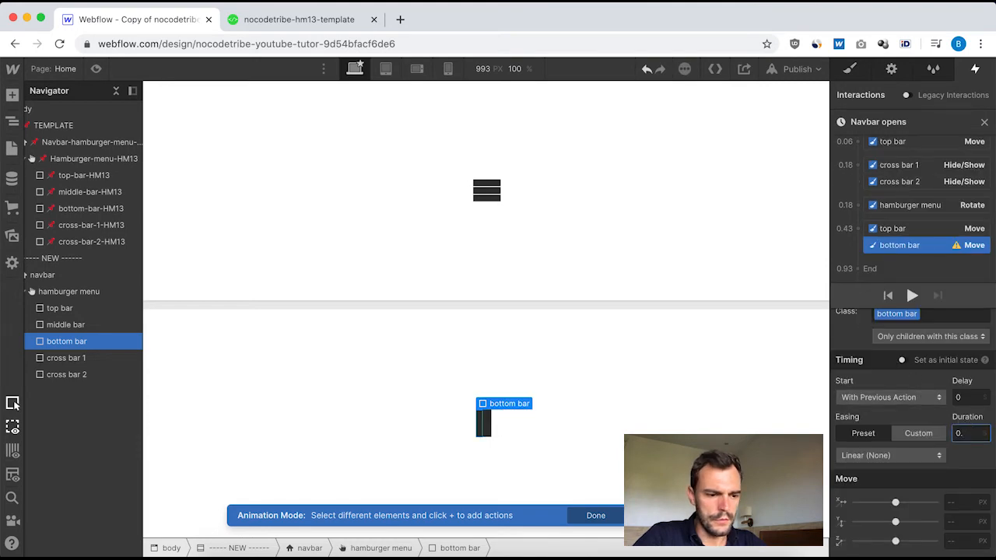
Set the bottom bar's Move to 0.05 duration, Ease easing and -10 px on Y, and close the animation.
{"action": "left_click", "coordinate": [891, 455]}
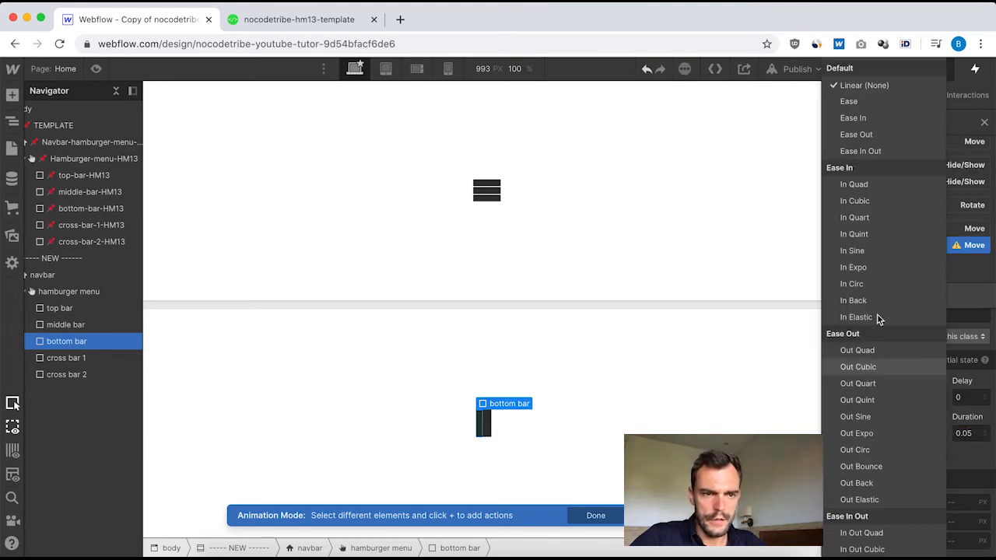
{"action": "left_click", "coordinate": [852, 101]}
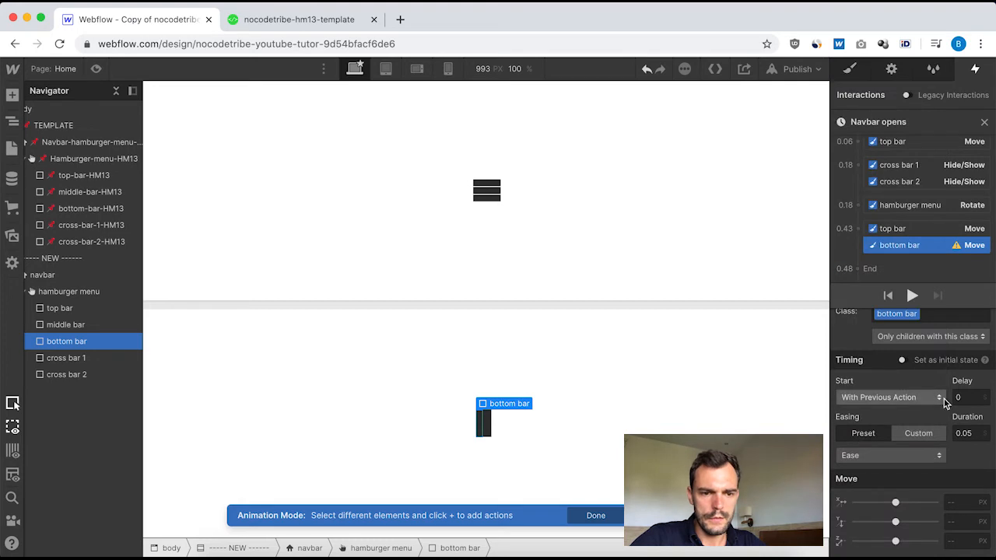
{"action": "type", "text": "-10"}
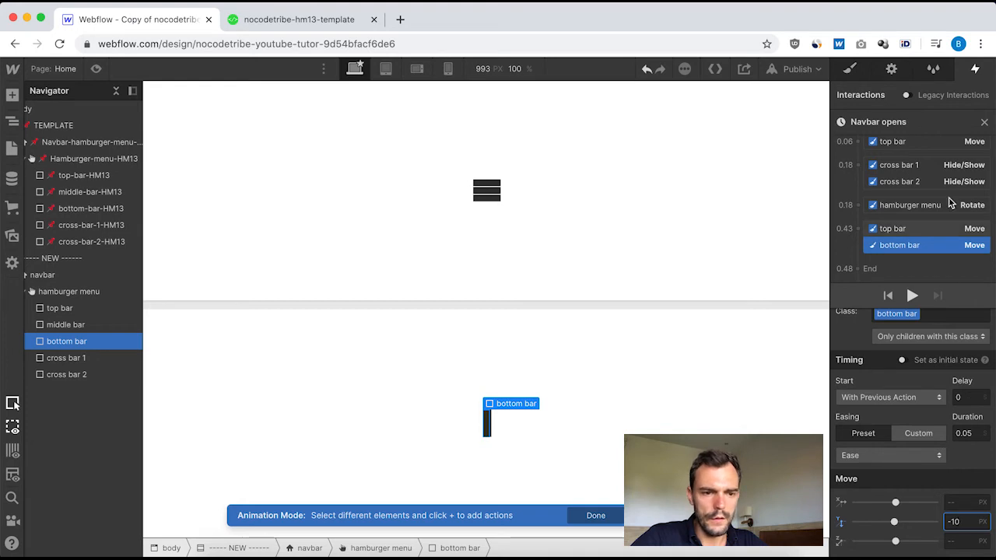
{"action": "left_click", "coordinate": [984, 123]}
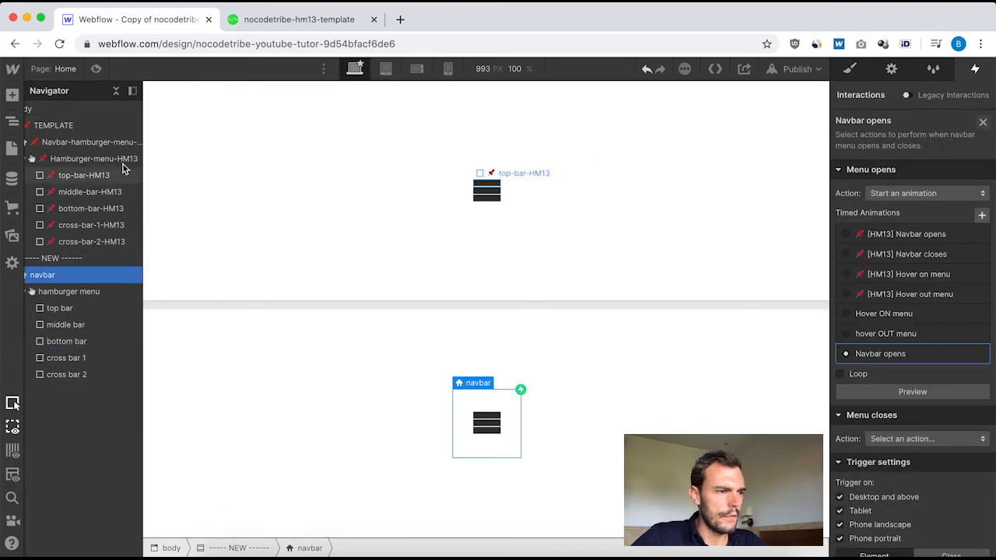
Review the timing and opacity of the middle, bottom and top bar Opacity actions in the template's "[HM13] Navbar opens" animation.
{"action": "left_click", "coordinate": [87, 142]}
{"action": "left_click", "coordinate": [917, 151]}
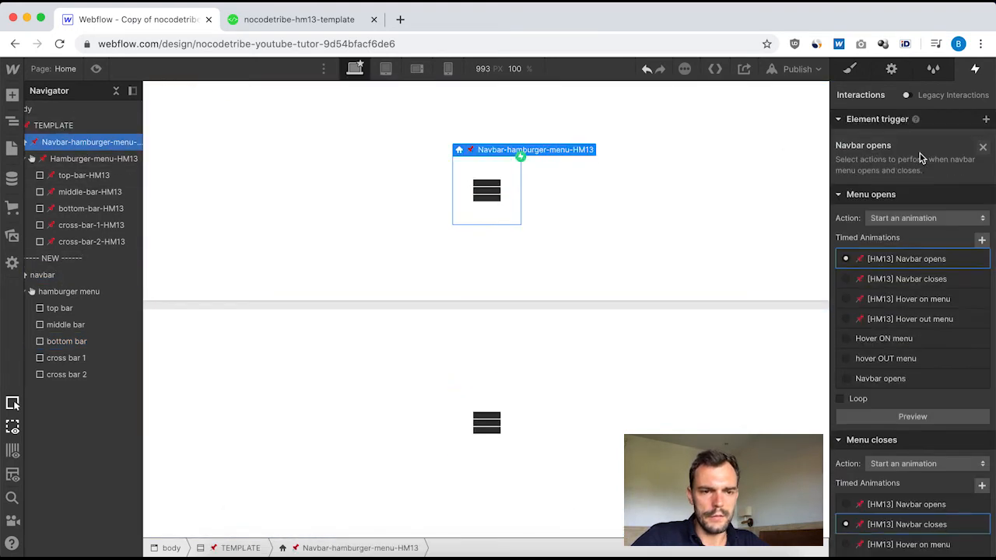
{"action": "scroll", "coordinate": [925, 249], "scroll_direction": "down", "scroll_amount": 1}
{"action": "left_click", "coordinate": [924, 236]}
{"action": "scroll", "coordinate": [926, 234], "scroll_direction": "down", "scroll_amount": 4}
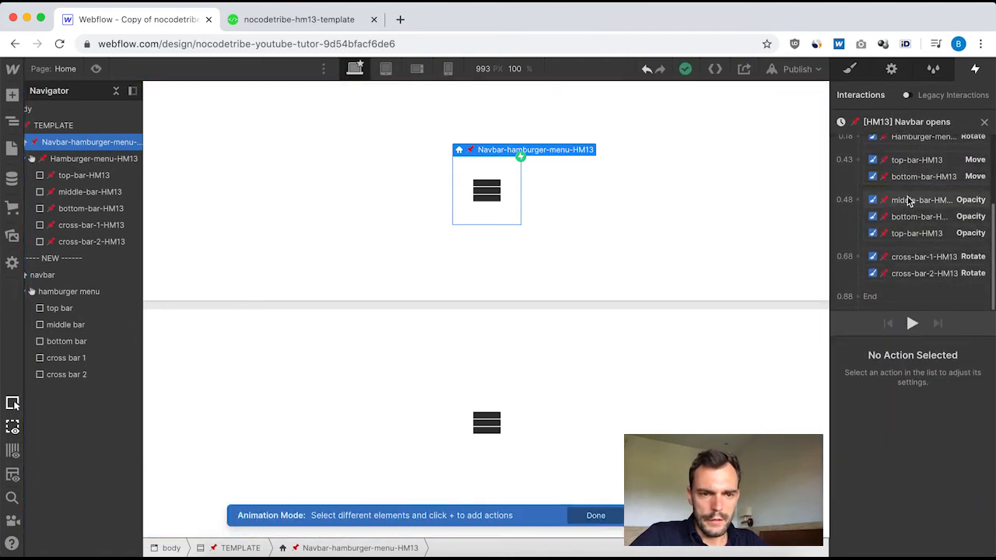
{"action": "left_click", "coordinate": [902, 204]}
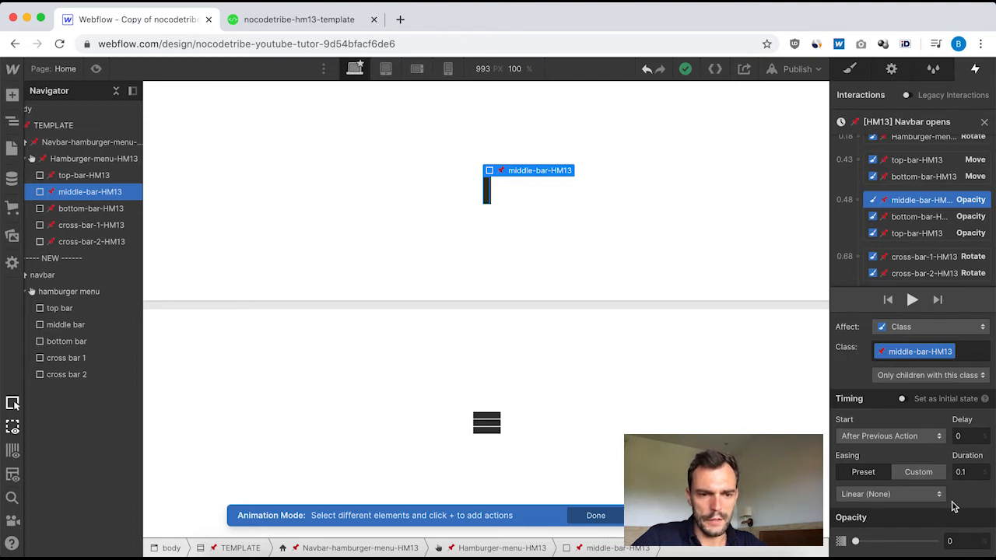
{"action": "left_click", "coordinate": [918, 217]}
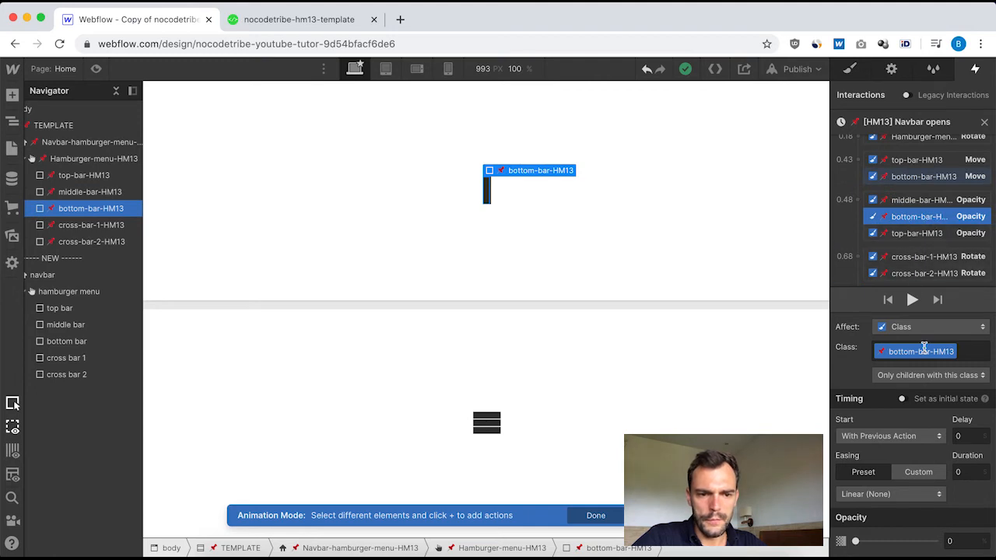
{"action": "left_click", "coordinate": [910, 234]}
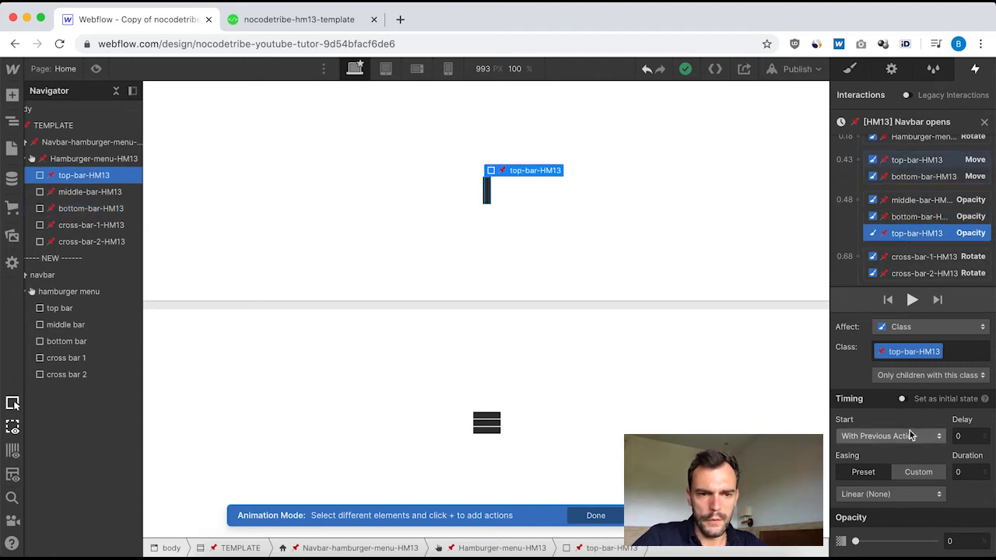
Recheck the three bars' Opacity actions and the cross-bar-1-HM13 Rotate timing in the template animation, and close it.
{"action": "left_click", "coordinate": [912, 203]}
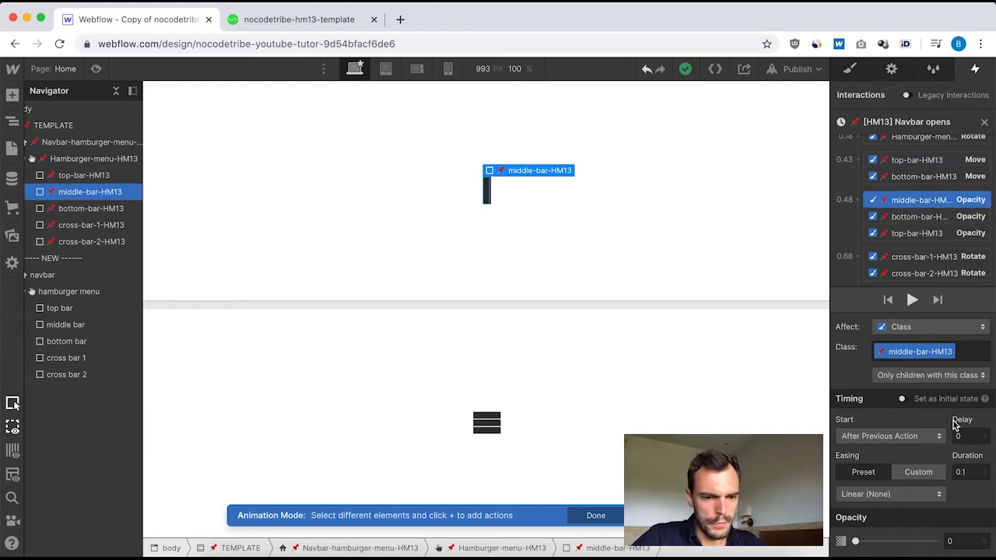
{"action": "left_click", "coordinate": [904, 221]}
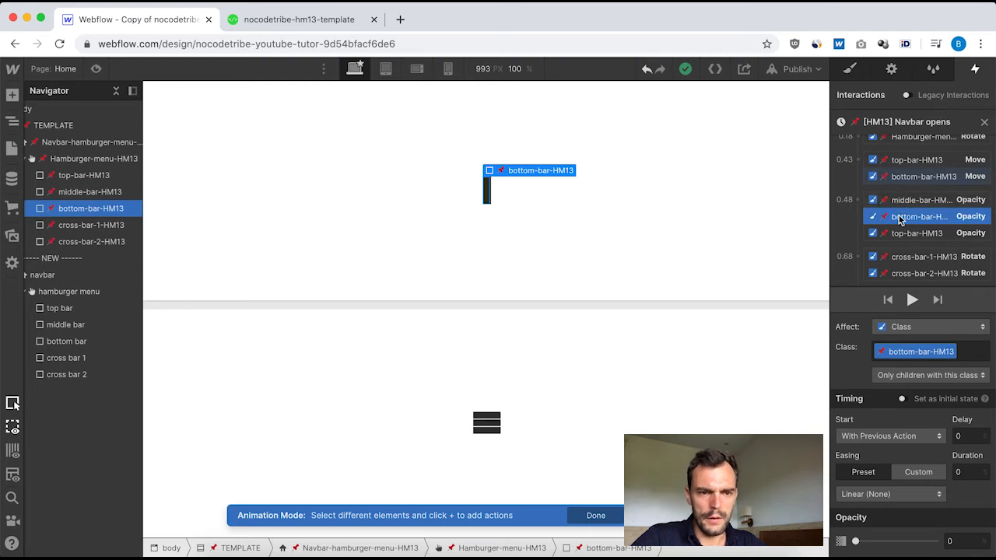
{"action": "left_click", "coordinate": [938, 202]}
{"action": "left_click", "coordinate": [942, 221]}
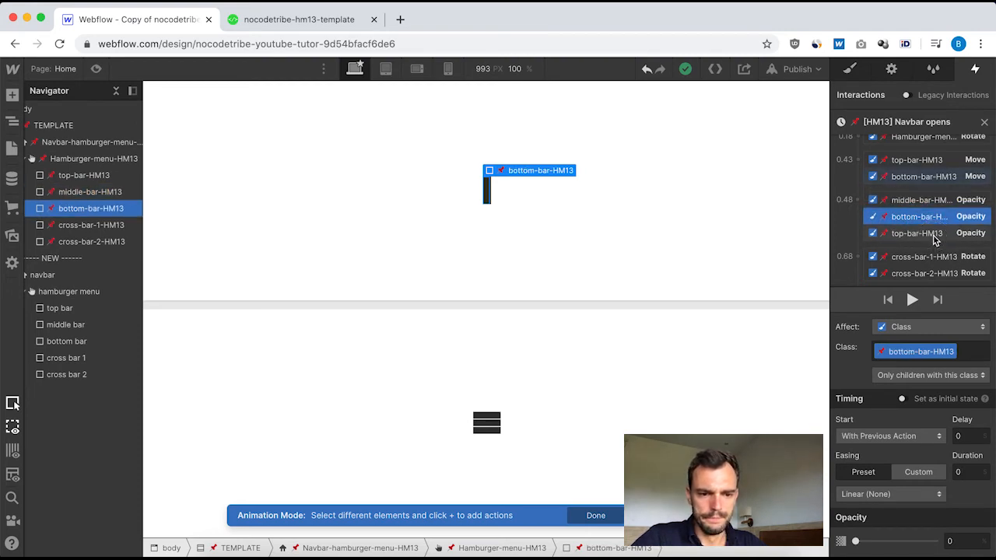
{"action": "left_click", "coordinate": [934, 234]}
{"action": "scroll", "coordinate": [926, 226], "scroll_direction": "down", "scroll_amount": 1}
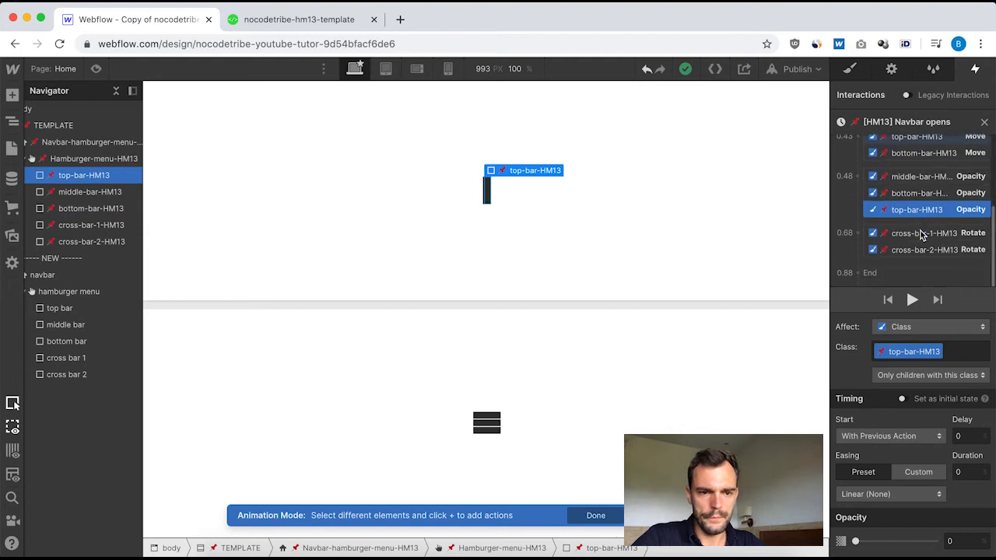
{"action": "scroll", "coordinate": [925, 189], "scroll_direction": "up", "scroll_amount": 1}
{"action": "left_click", "coordinate": [916, 192]}
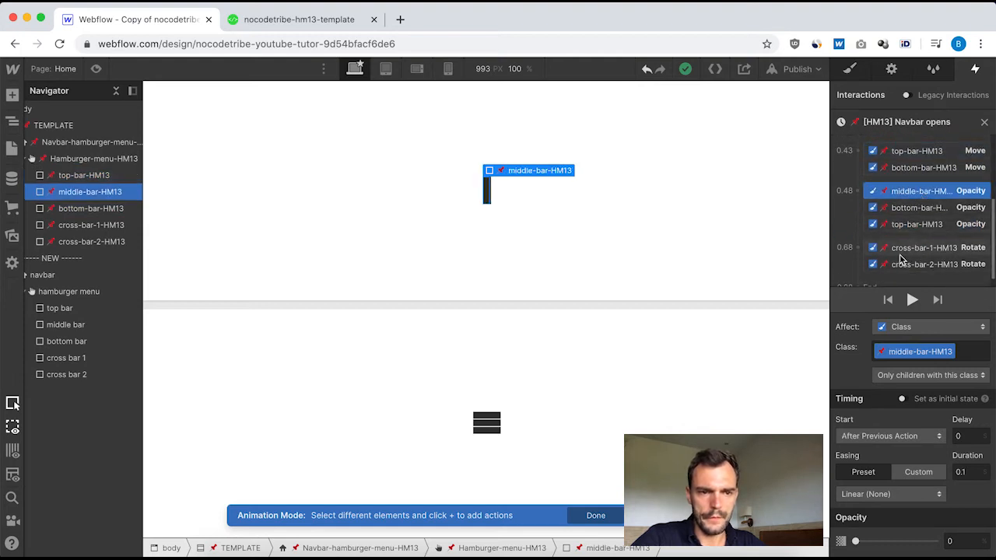
{"action": "left_click", "coordinate": [901, 249]}
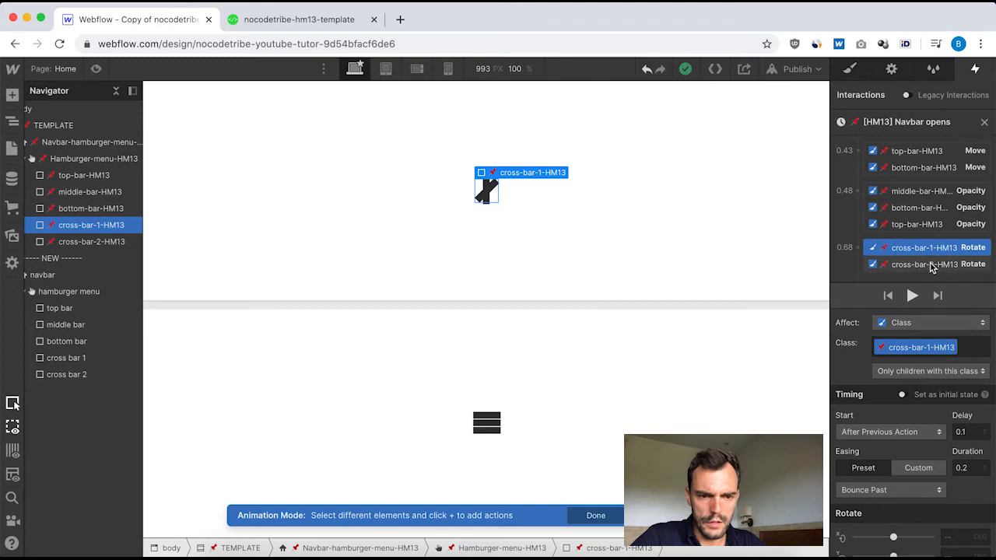
{"action": "left_click", "coordinate": [919, 194]}
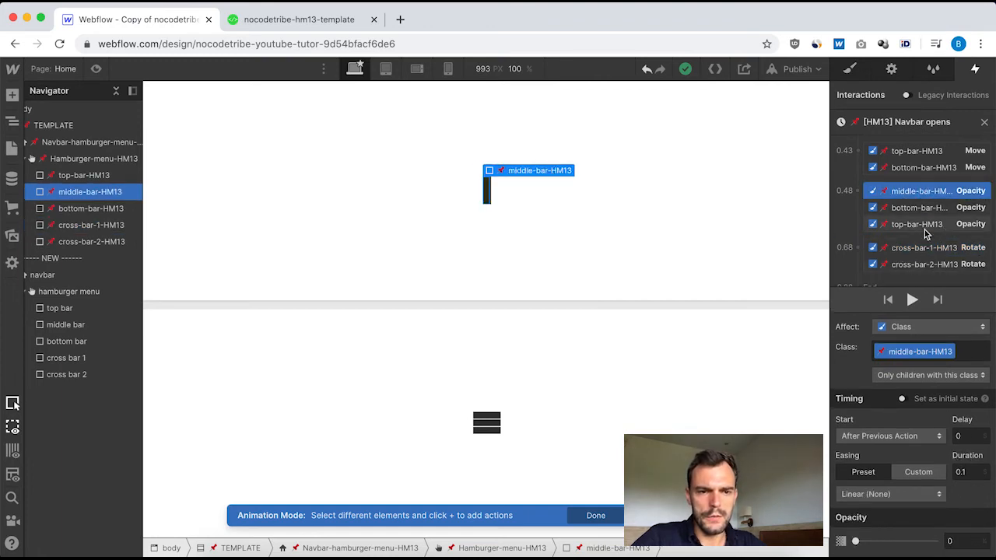
{"action": "left_click", "coordinate": [918, 208]}
{"action": "left_click", "coordinate": [919, 225]}
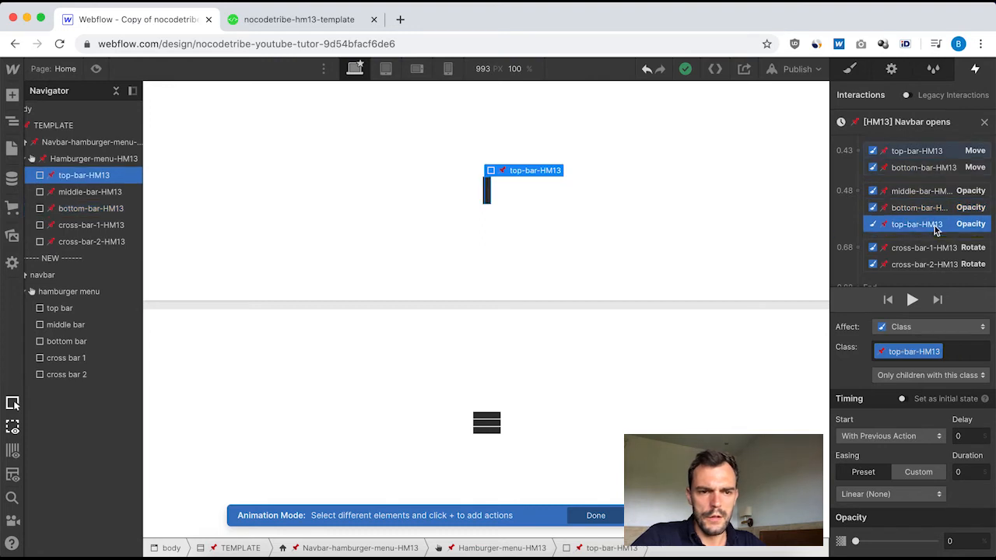
{"action": "left_click", "coordinate": [985, 124]}
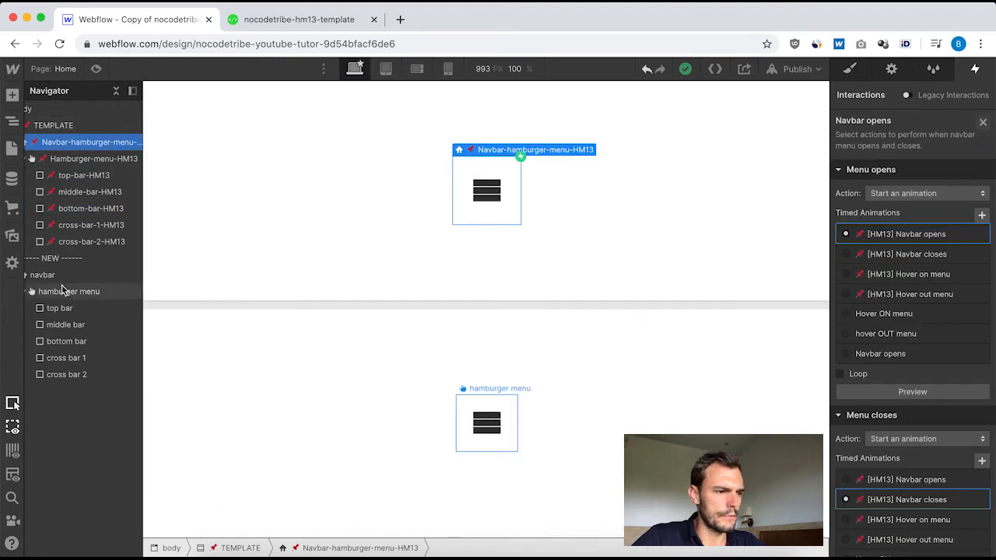
Reopen the new navbar's "Navbar opens" animation and add a middle bar Opacity action at 0% with 0.1 duration after the bottom bar's Move.
{"action": "left_click", "coordinate": [67, 274]}
{"action": "left_click", "coordinate": [883, 148]}
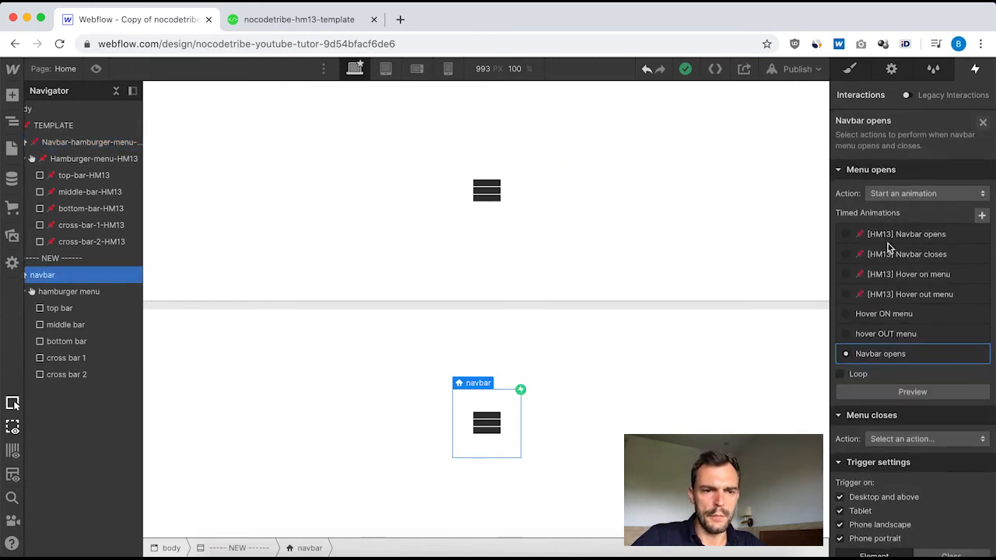
{"action": "left_click", "coordinate": [889, 352]}
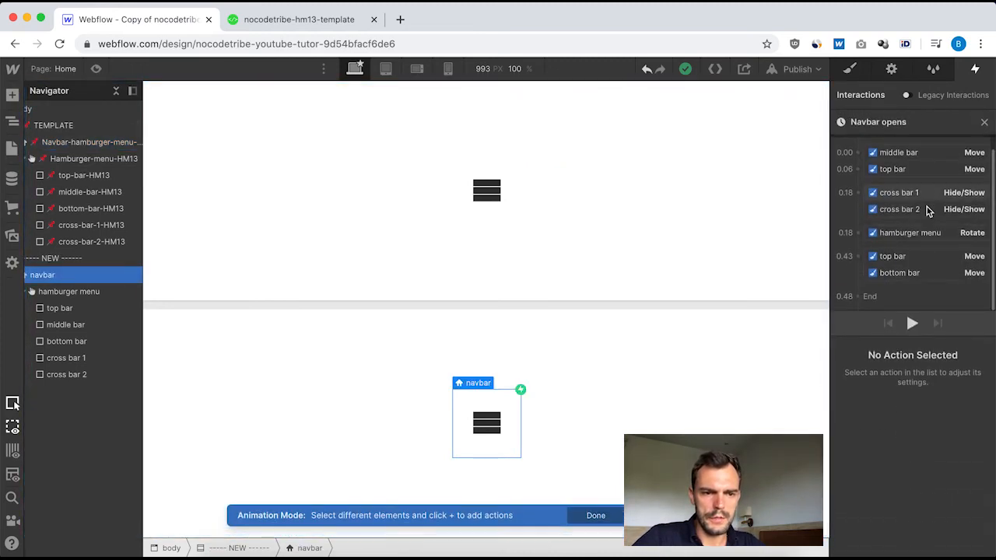
{"action": "left_click", "coordinate": [65, 324]}
{"action": "scroll", "coordinate": [906, 218], "scroll_direction": "down", "scroll_amount": 1}
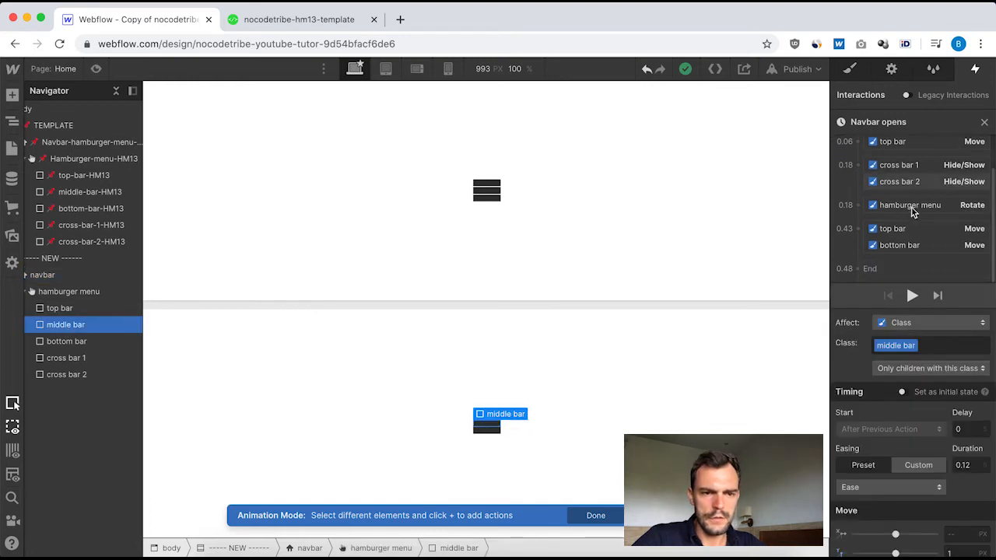
{"action": "left_click", "coordinate": [858, 256]}
{"action": "left_click", "coordinate": [879, 379]}
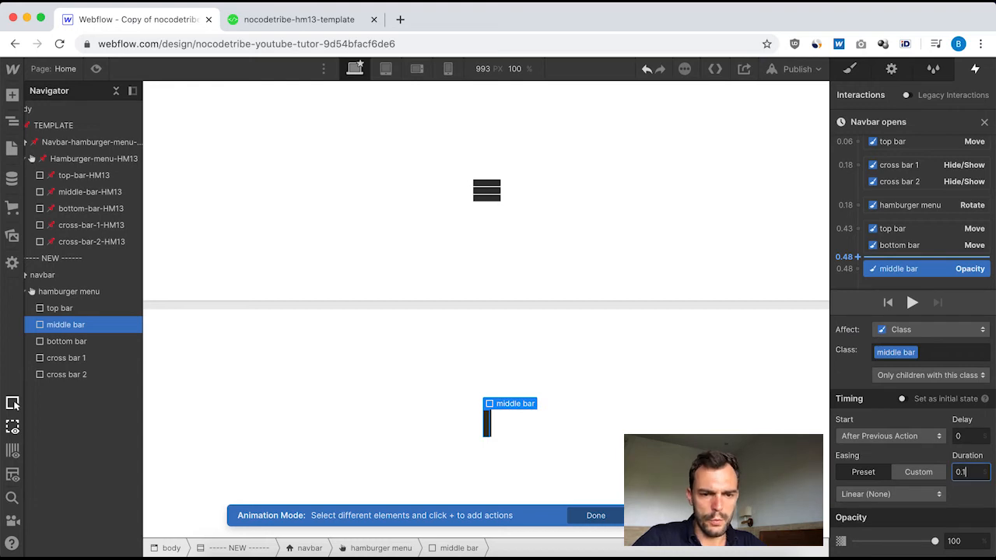
{"action": "left_click", "coordinate": [965, 541]}
{"action": "type", "text": "0"}
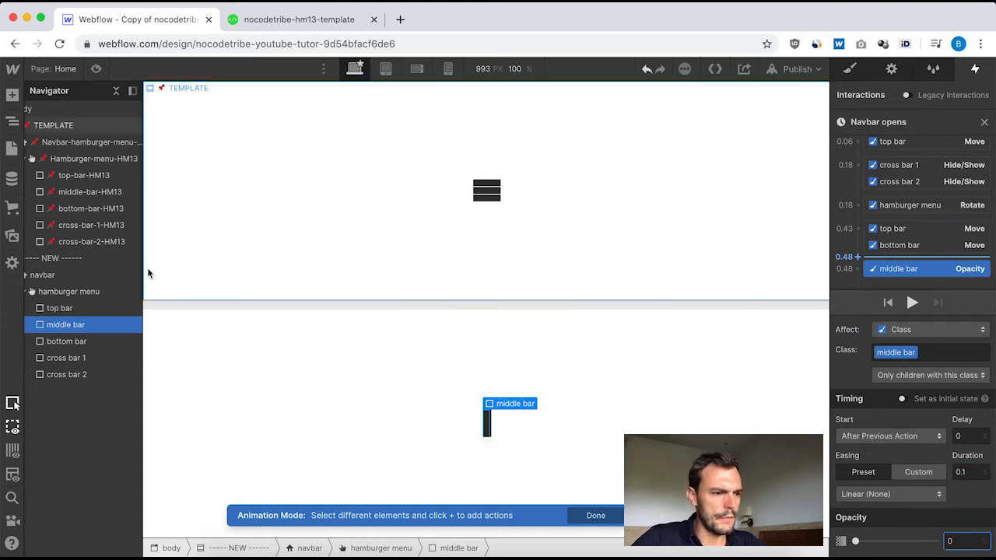
Add a top bar Opacity action alongside the middle bar's Opacity, with opacity 0% and duration 0.
{"action": "left_click", "coordinate": [73, 311]}
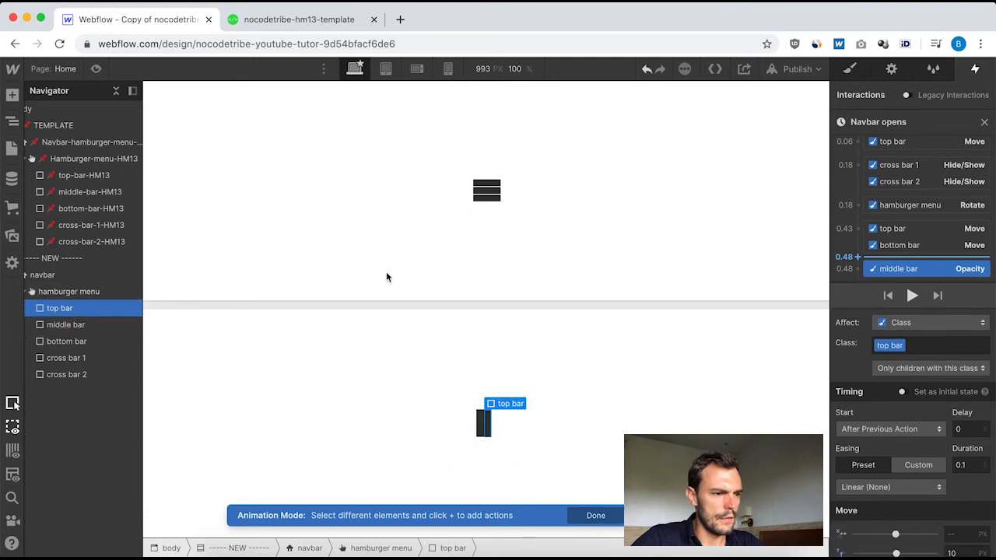
{"action": "left_click", "coordinate": [859, 270]}
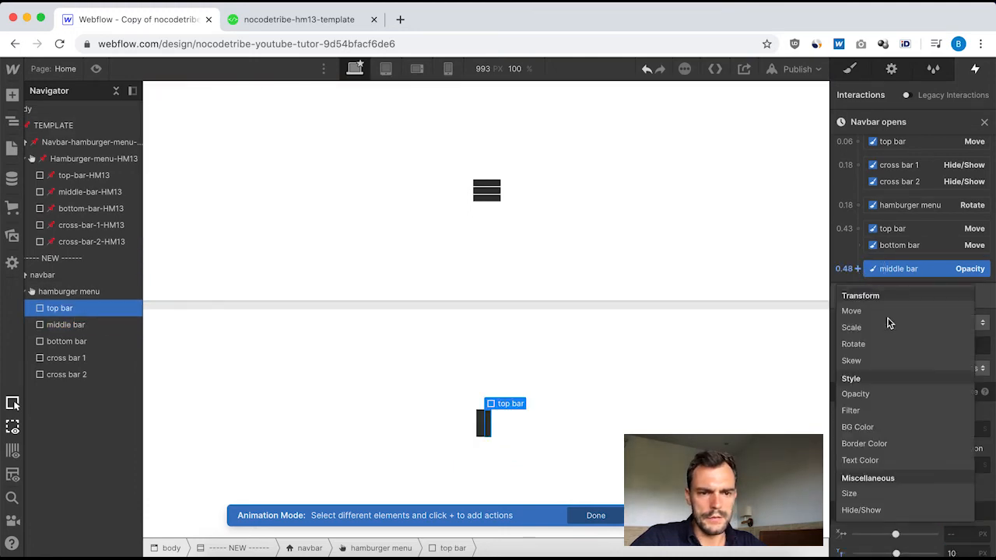
{"action": "left_click", "coordinate": [907, 399]}
{"action": "left_click", "coordinate": [969, 542]}
{"action": "type", "text": "0"}
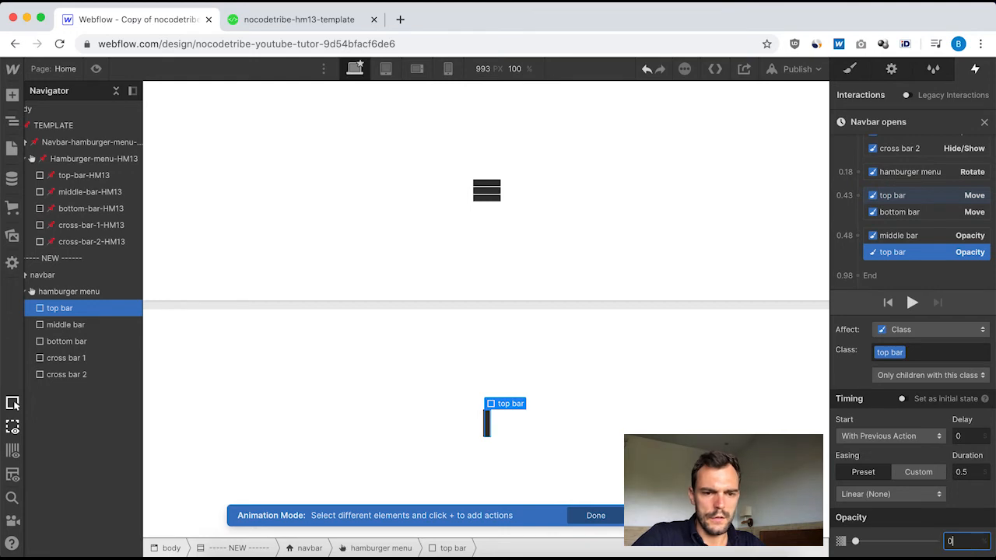
{"action": "left_click", "coordinate": [974, 473]}
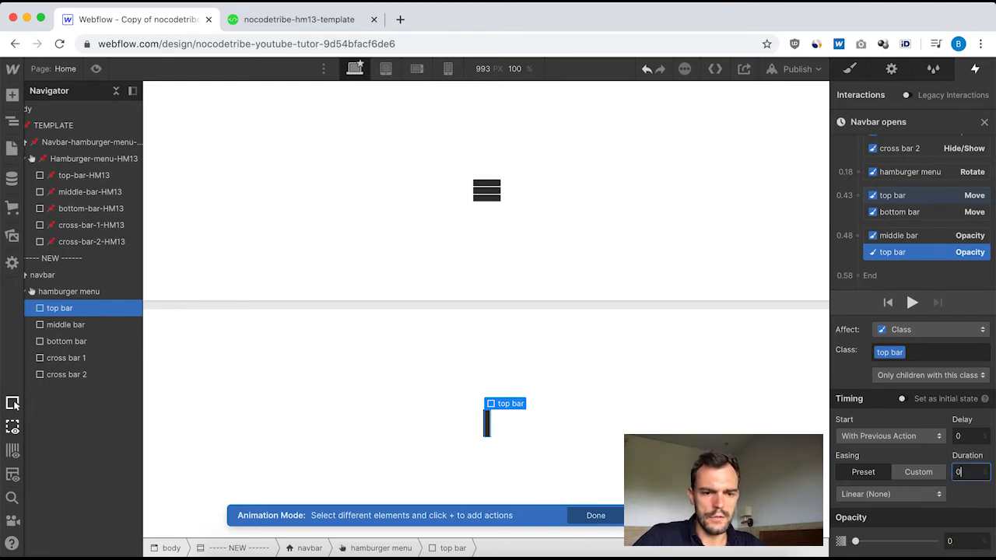
{"action": "type", "text": "0"}
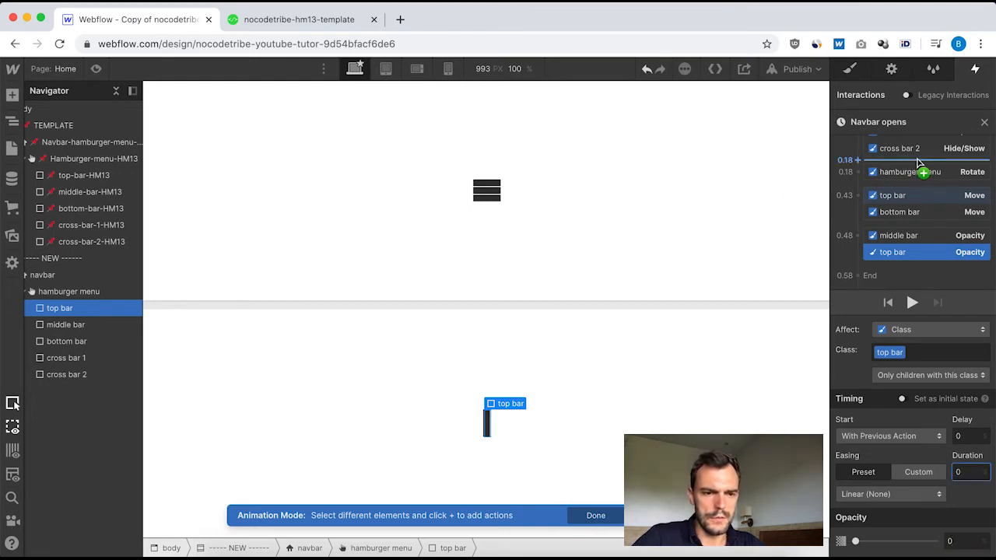
Add a bottom bar Opacity action to the middle bar's Opacity group, with opacity 0% and duration 0, and close the animation.
{"action": "left_click", "coordinate": [67, 346]}
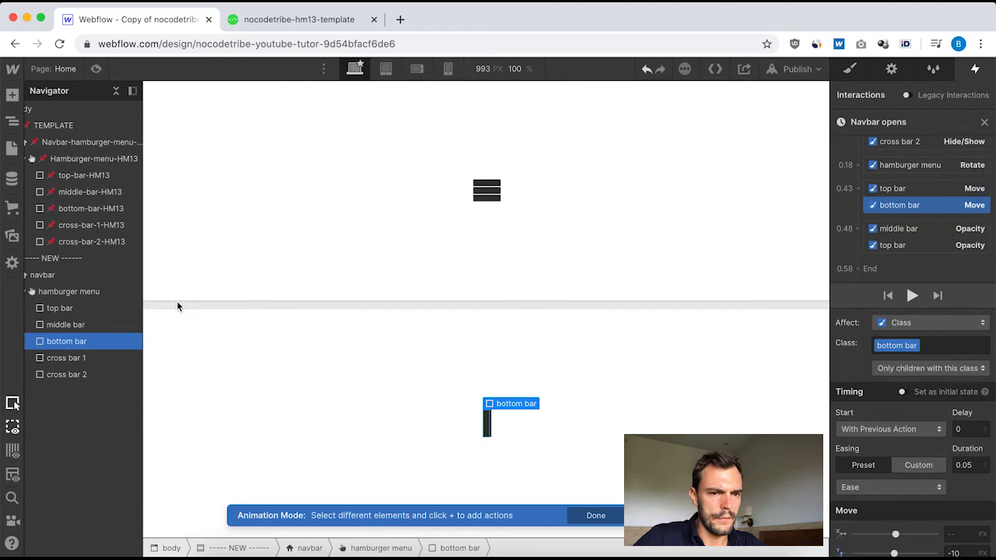
{"action": "left_click", "coordinate": [859, 229]}
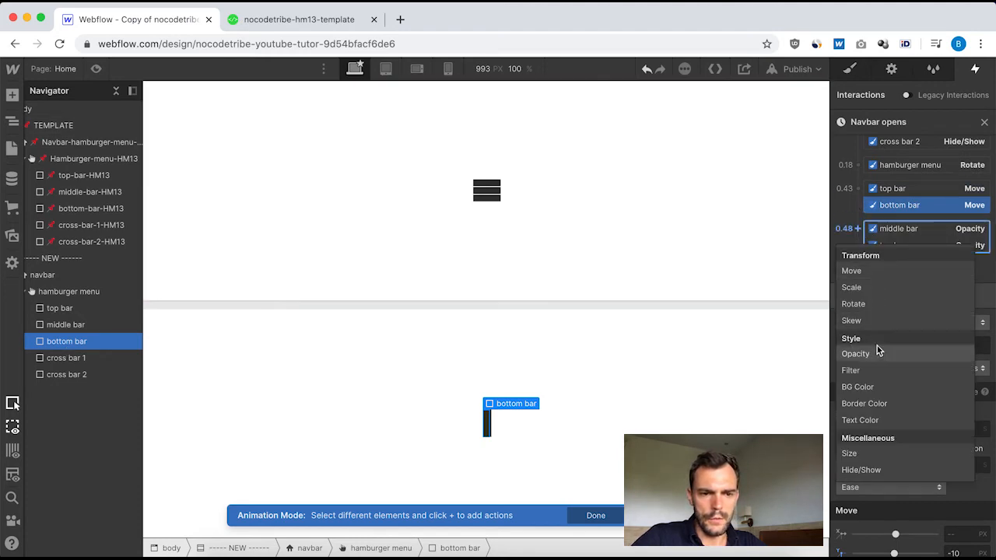
{"action": "left_click", "coordinate": [855, 354]}
{"action": "left_click", "coordinate": [973, 472]}
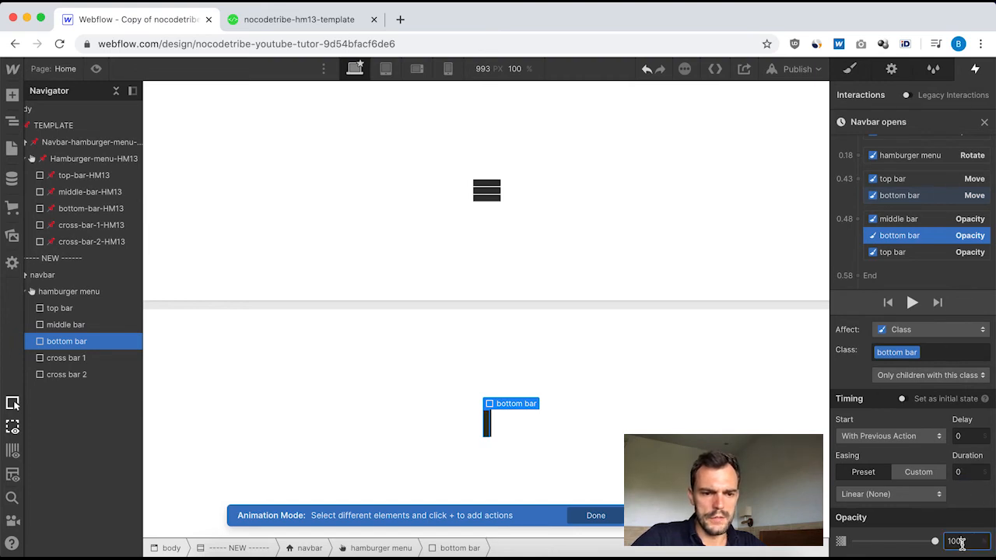
{"action": "type", "text": "0"}
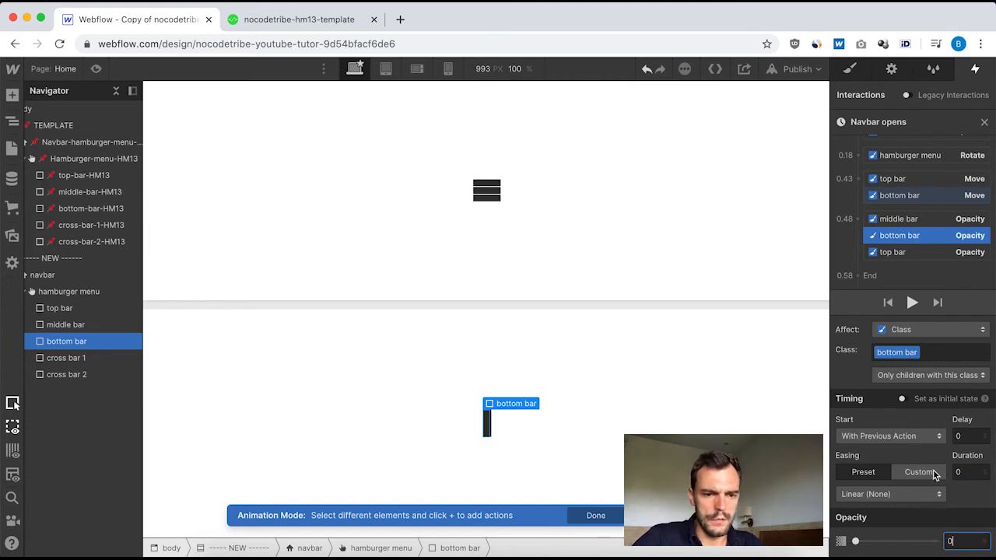
{"action": "left_click", "coordinate": [984, 124]}
Review the cross-bar-1-HM13 Rotate action's timing, easing and angle in the template's "[HM13] Navbar opens" animation, and close it.
{"action": "left_click", "coordinate": [70, 147]}
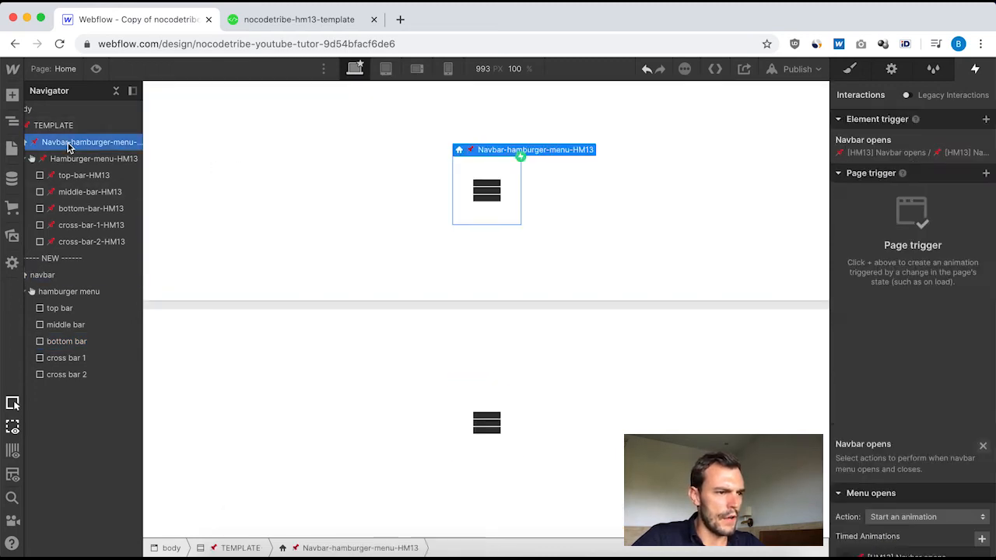
{"action": "left_click", "coordinate": [895, 153]}
{"action": "scroll", "coordinate": [911, 311], "scroll_direction": "down", "scroll_amount": 2}
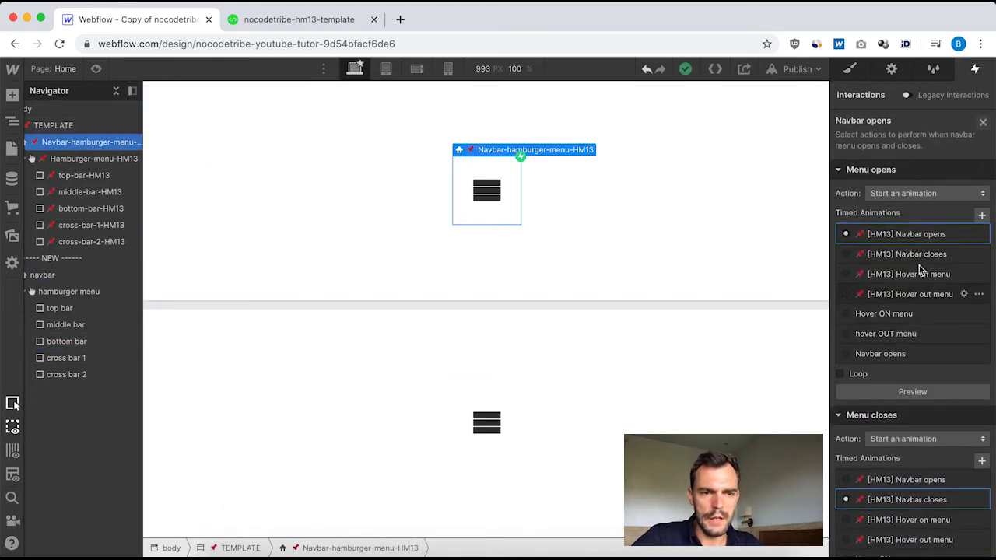
{"action": "left_click", "coordinate": [929, 234]}
{"action": "scroll", "coordinate": [926, 264], "scroll_direction": "down", "scroll_amount": 1}
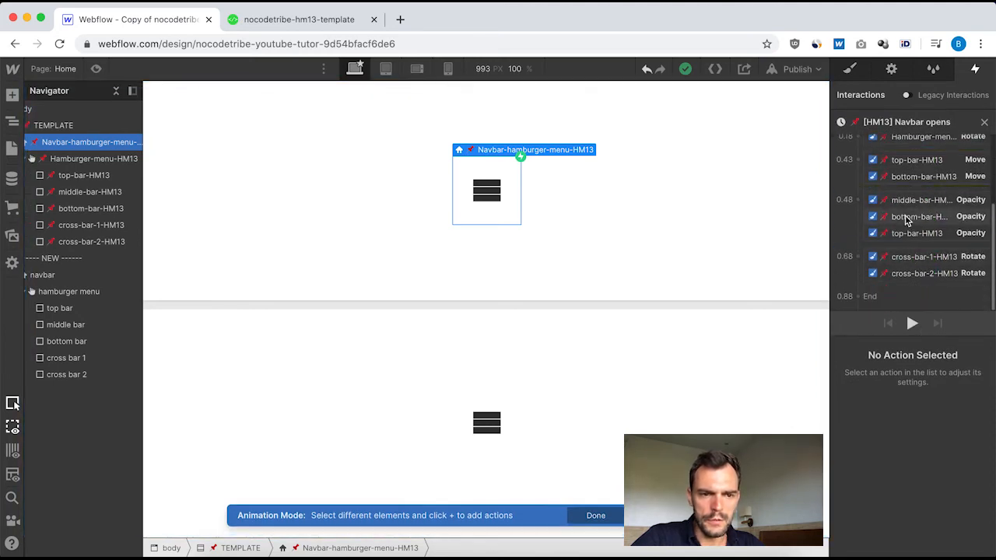
{"action": "left_click", "coordinate": [916, 263]}
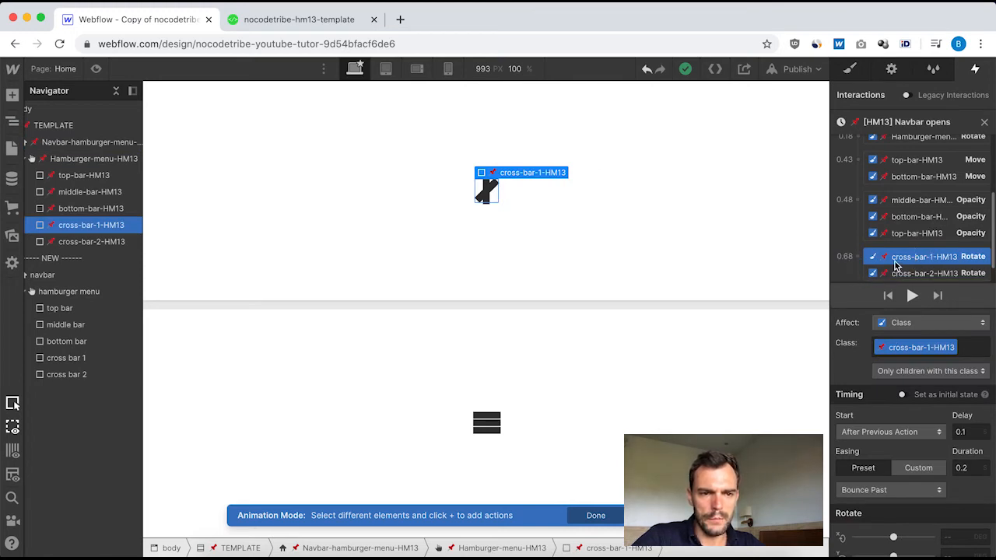
{"action": "scroll", "coordinate": [932, 498], "scroll_direction": "down", "scroll_amount": 1}
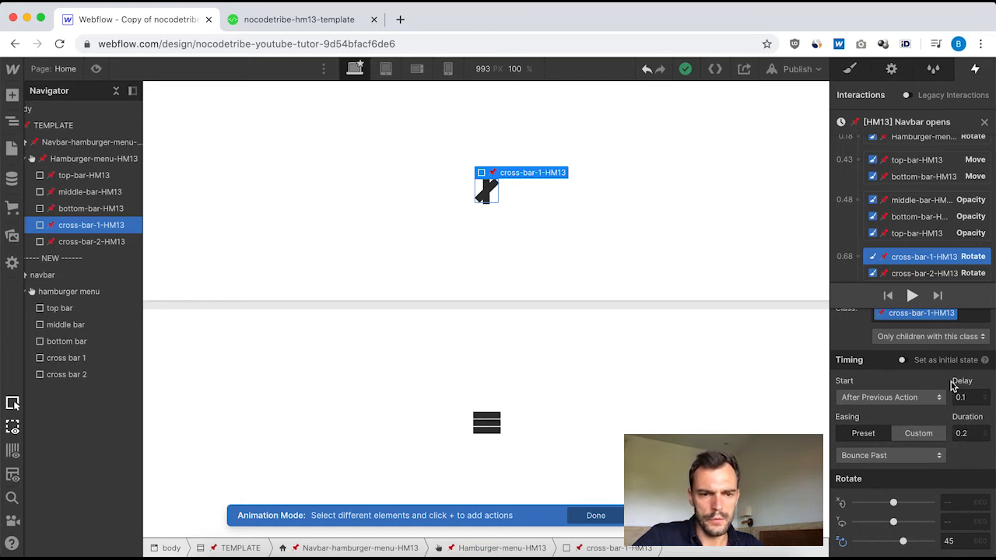
{"action": "scroll", "coordinate": [926, 232], "scroll_direction": "down", "scroll_amount": 1}
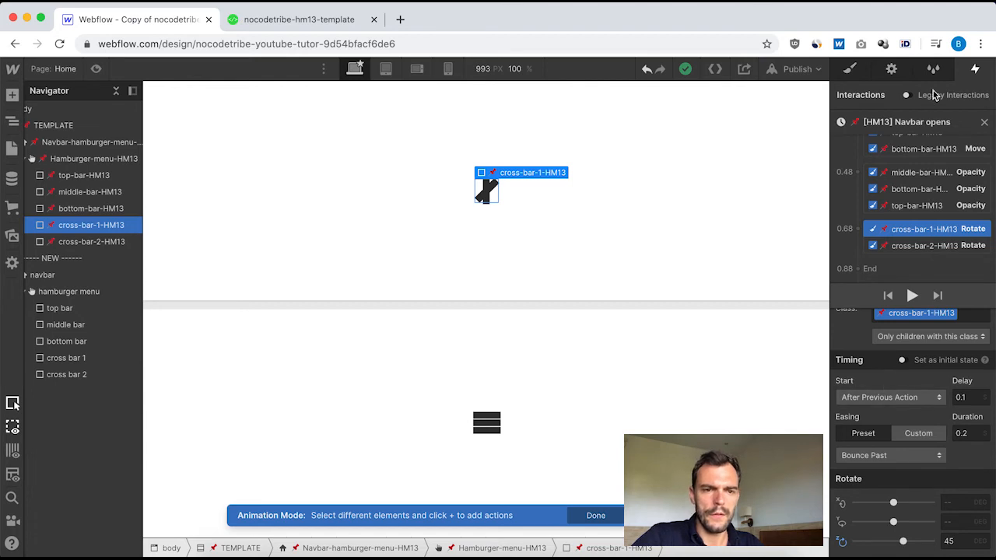
{"action": "left_click", "coordinate": [986, 123]}
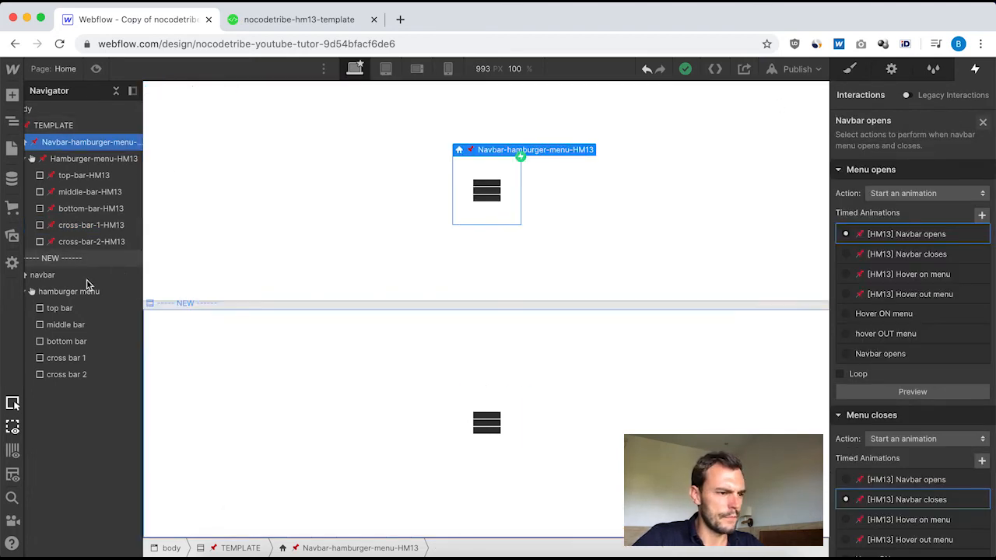
Reopen the new navbar's "Navbar opens" animation and add a Rotate action for cross bar 1 after the three bars' Opacity actions.
{"action": "left_click", "coordinate": [56, 275]}
{"action": "left_click", "coordinate": [860, 148]}
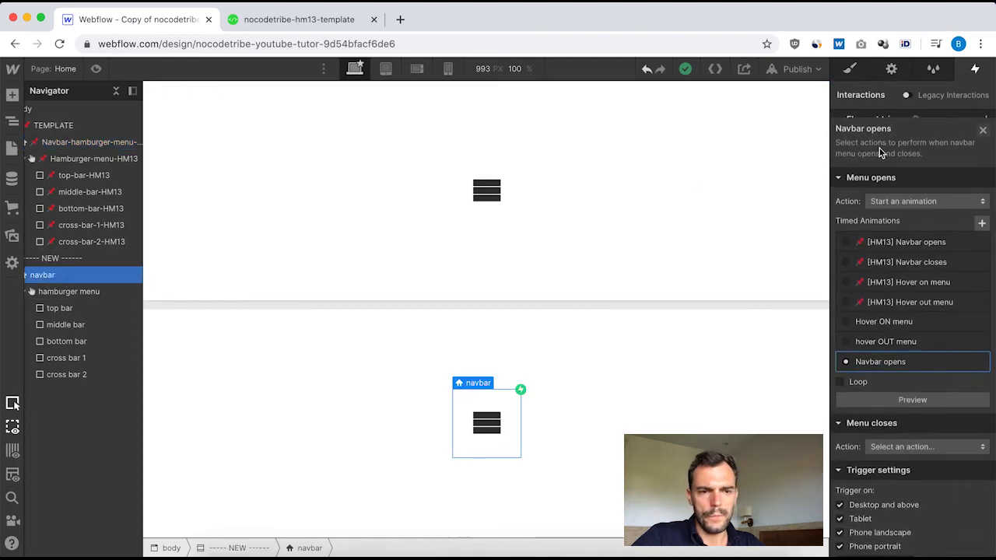
{"action": "left_click", "coordinate": [880, 354]}
{"action": "scroll", "coordinate": [886, 225], "scroll_direction": "down", "scroll_amount": 2}
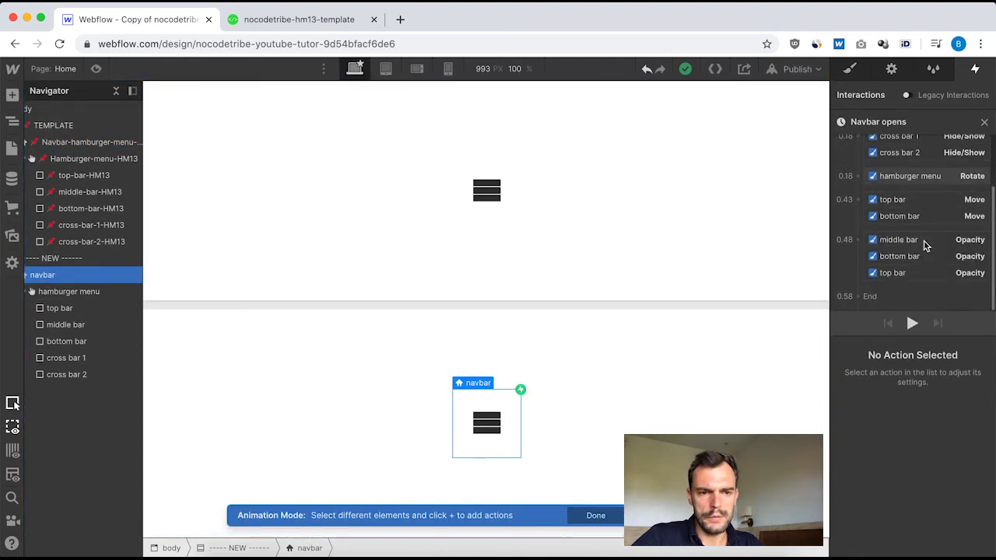
{"action": "left_click", "coordinate": [56, 357]}
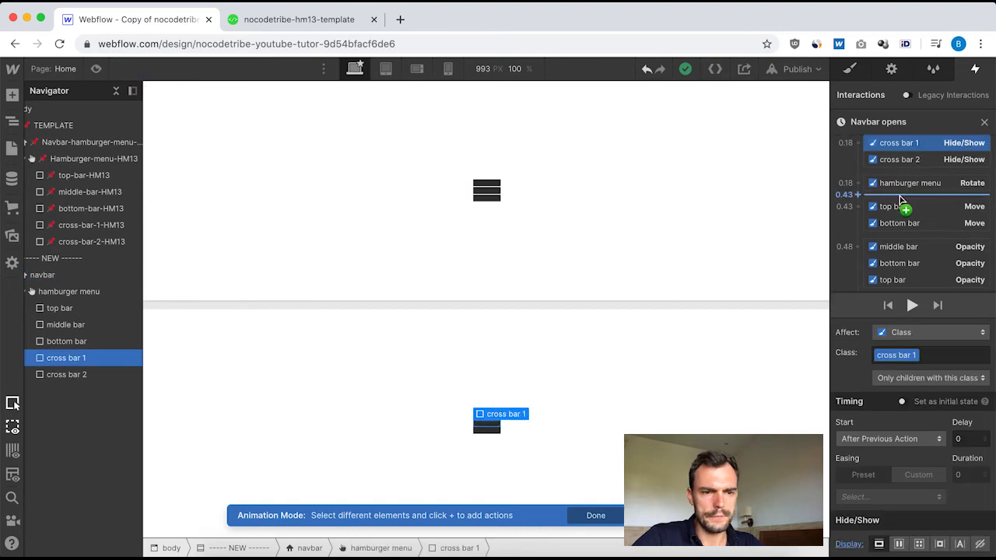
{"action": "scroll", "coordinate": [915, 240], "scroll_direction": "down", "scroll_amount": 1}
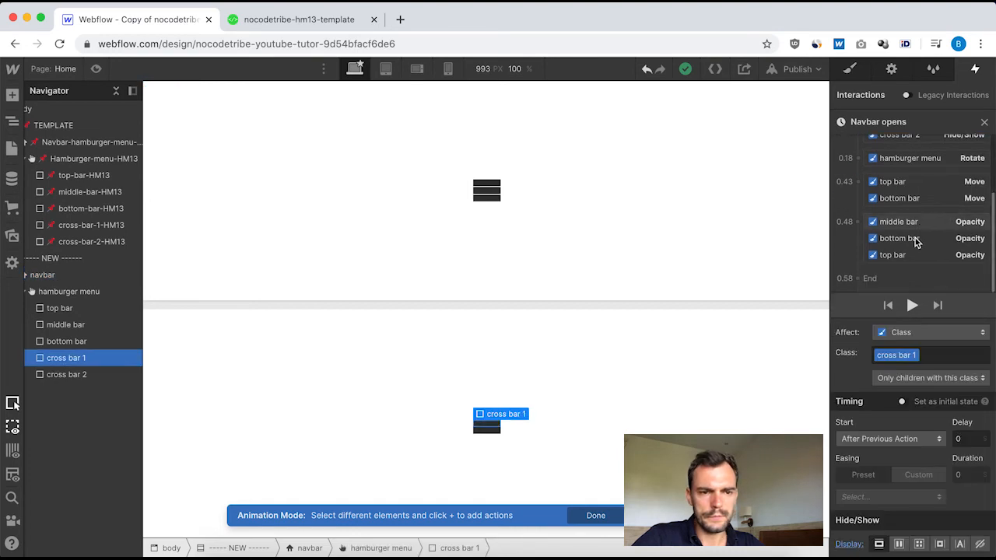
{"action": "left_click", "coordinate": [859, 269]}
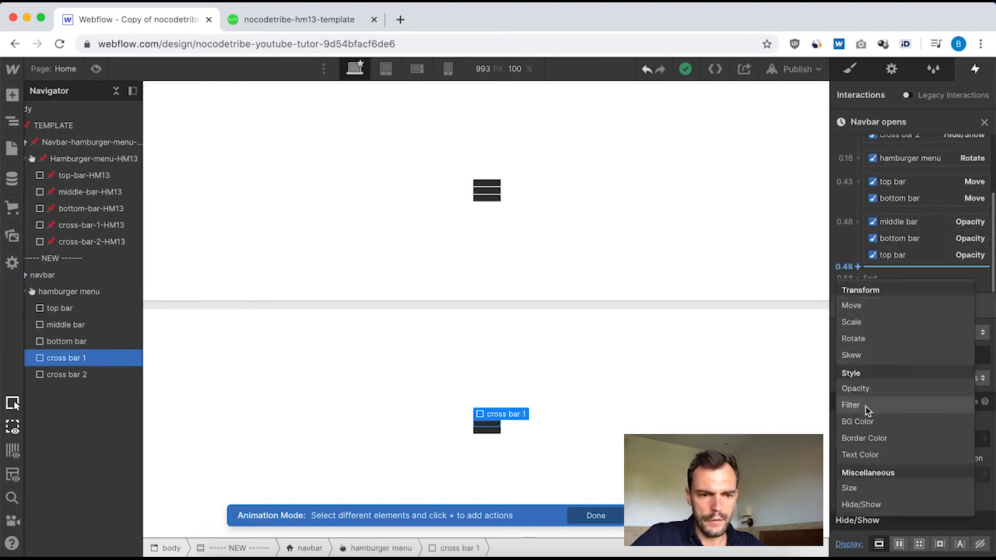
{"action": "left_click", "coordinate": [854, 338]}
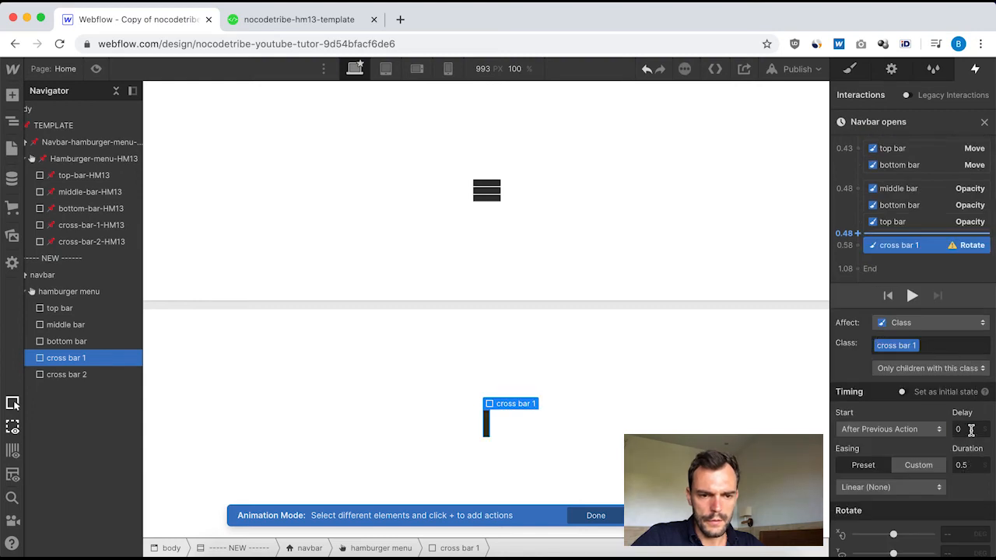
Set cross bar 1's Rotate to delay 0.1, duration 0.2, Bounce Past easing and 45 degrees on Z, and close the animation.
{"action": "left_click", "coordinate": [970, 465]}
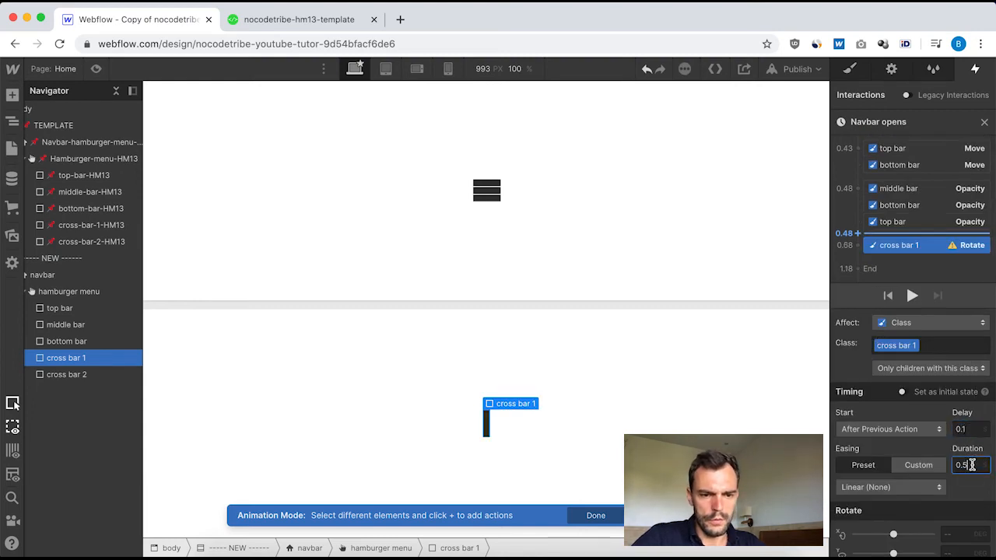
{"action": "left_click", "coordinate": [919, 484]}
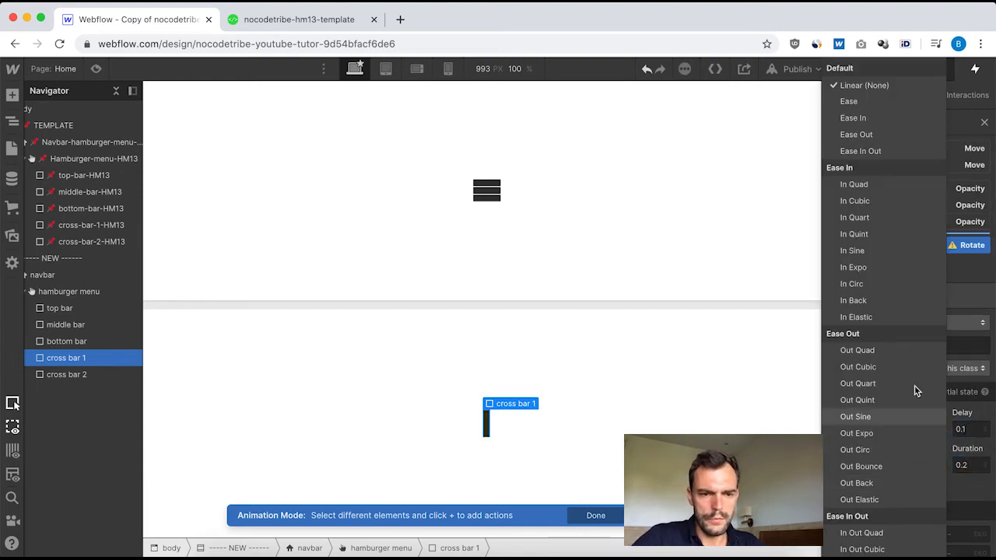
{"action": "scroll", "coordinate": [867, 379], "scroll_direction": "down", "scroll_amount": 3}
{"action": "scroll", "coordinate": [867, 379], "scroll_direction": "down", "scroll_amount": 2}
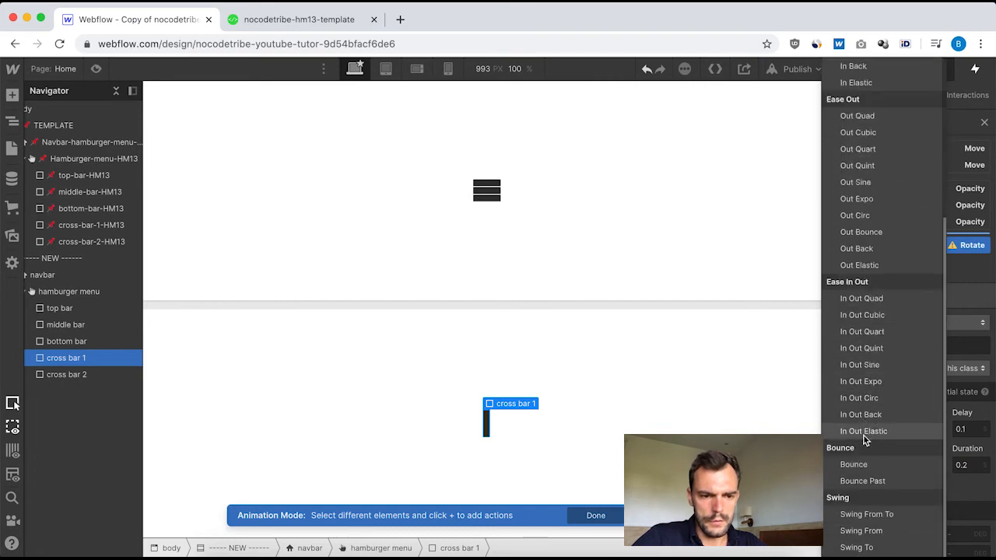
{"action": "left_click", "coordinate": [872, 478]}
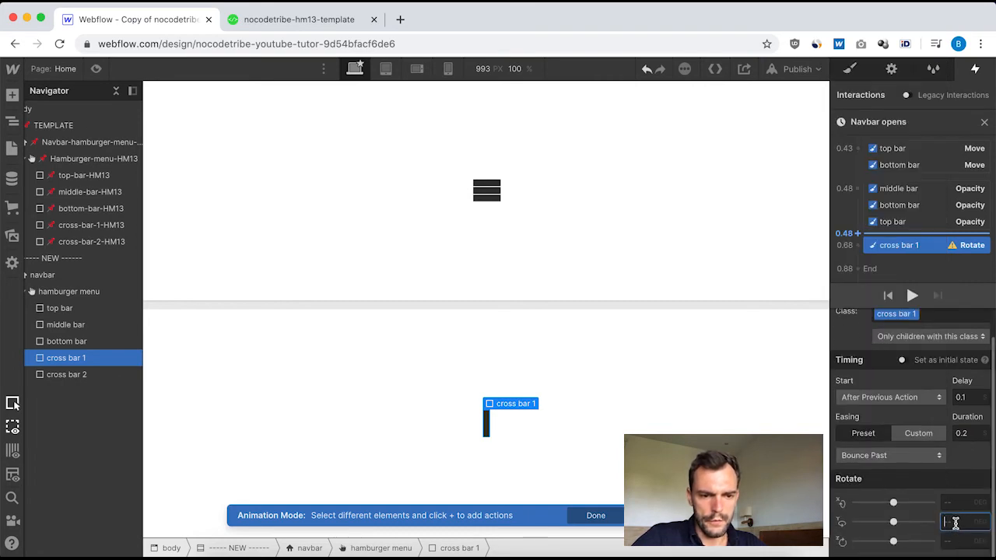
{"action": "left_click", "coordinate": [952, 539]}
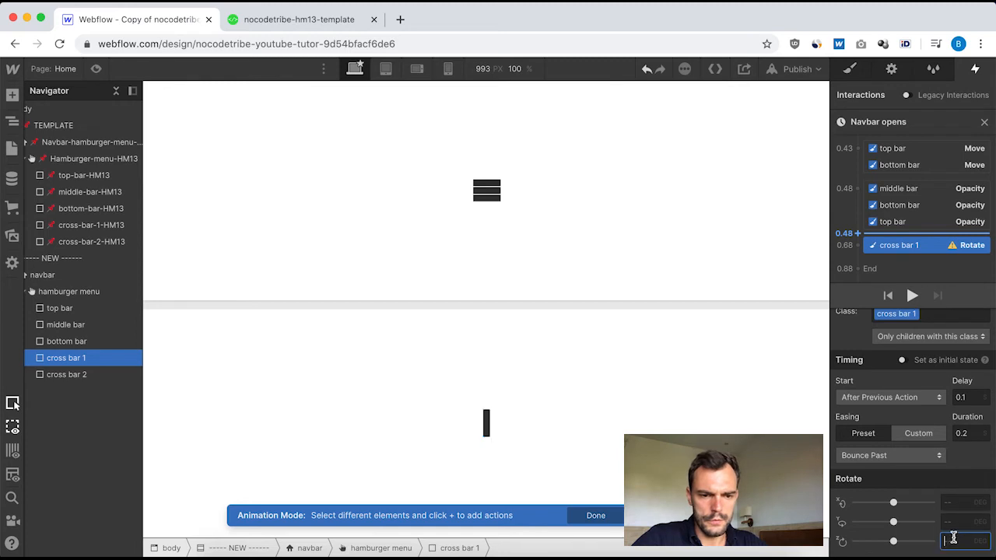
{"action": "type", "text": "45"}
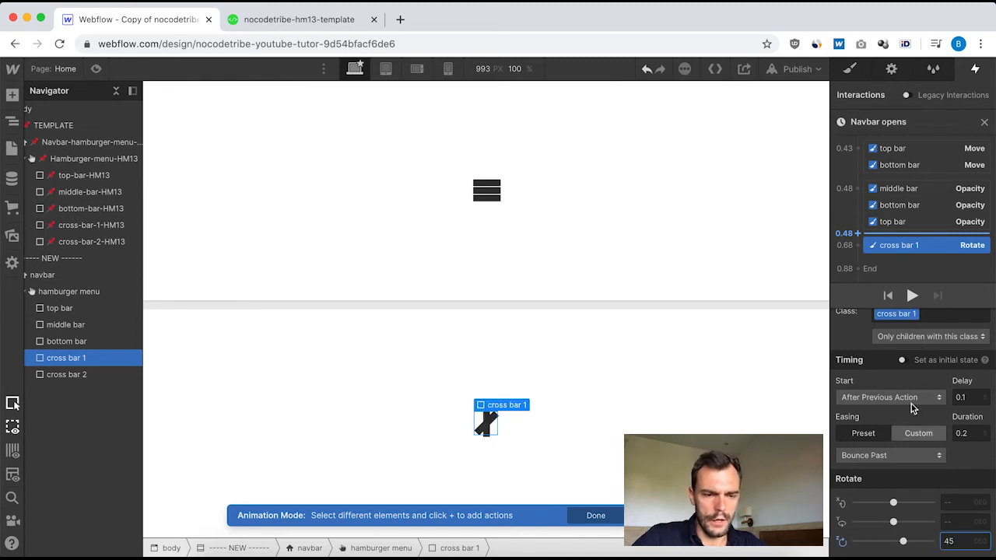
{"action": "left_click", "coordinate": [984, 124]}
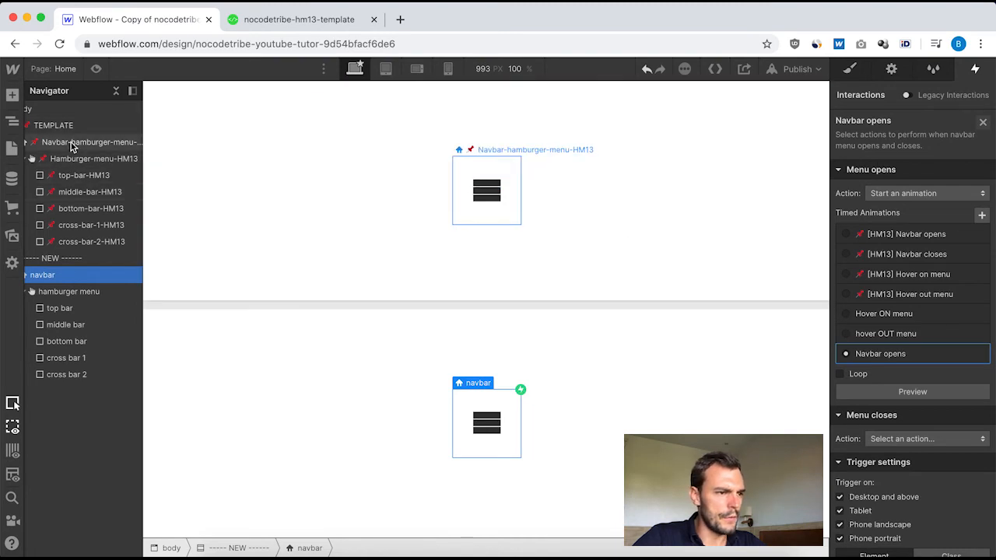
Review the cross-bar-2-HM13 Rotate action's timing, easing and angle in the template's "[HM13] Navbar opens" animation, and close it.
{"action": "left_click", "coordinate": [70, 144]}
{"action": "left_click", "coordinate": [904, 158]}
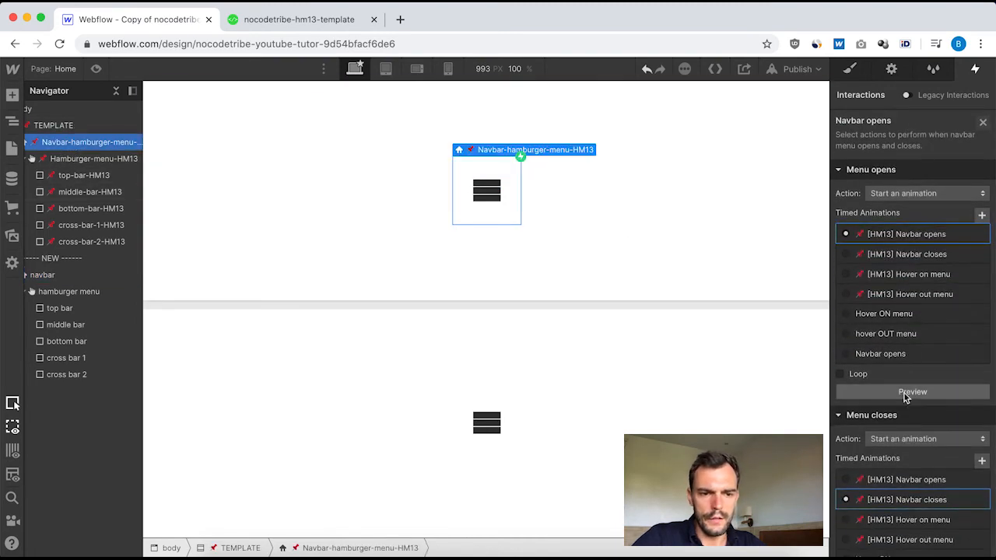
{"action": "left_click", "coordinate": [911, 237]}
{"action": "scroll", "coordinate": [918, 257], "scroll_direction": "down", "scroll_amount": 5}
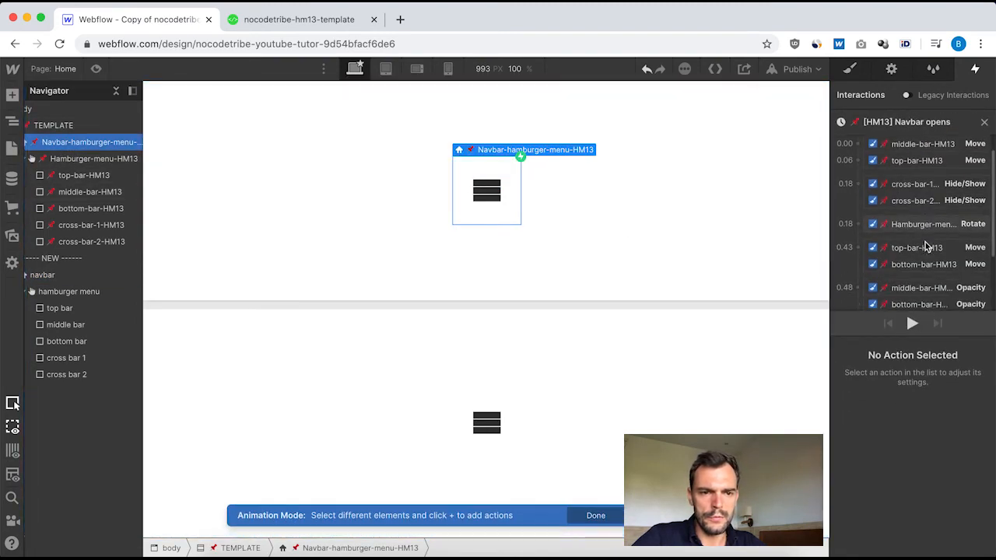
{"action": "left_click", "coordinate": [924, 274]}
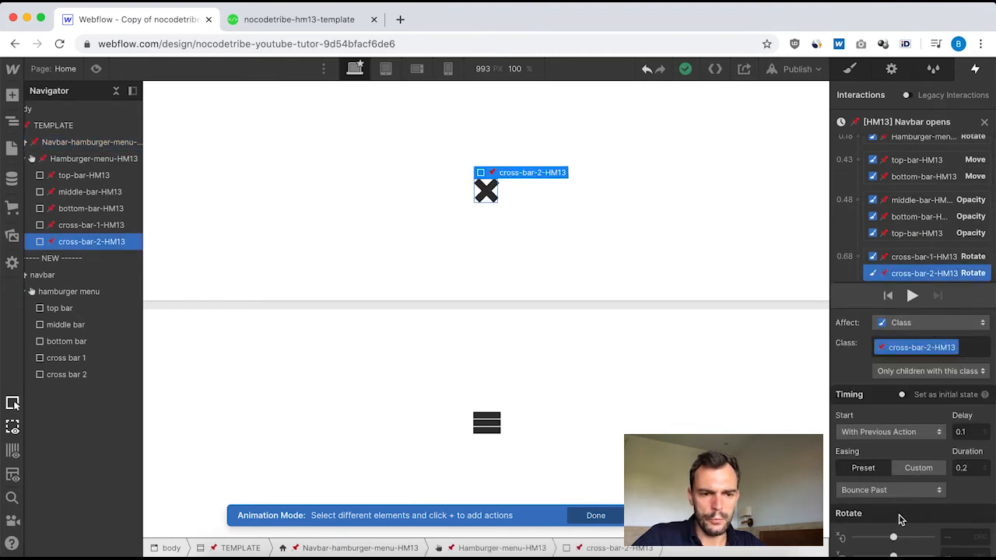
{"action": "scroll", "coordinate": [901, 518], "scroll_direction": "down", "scroll_amount": 2}
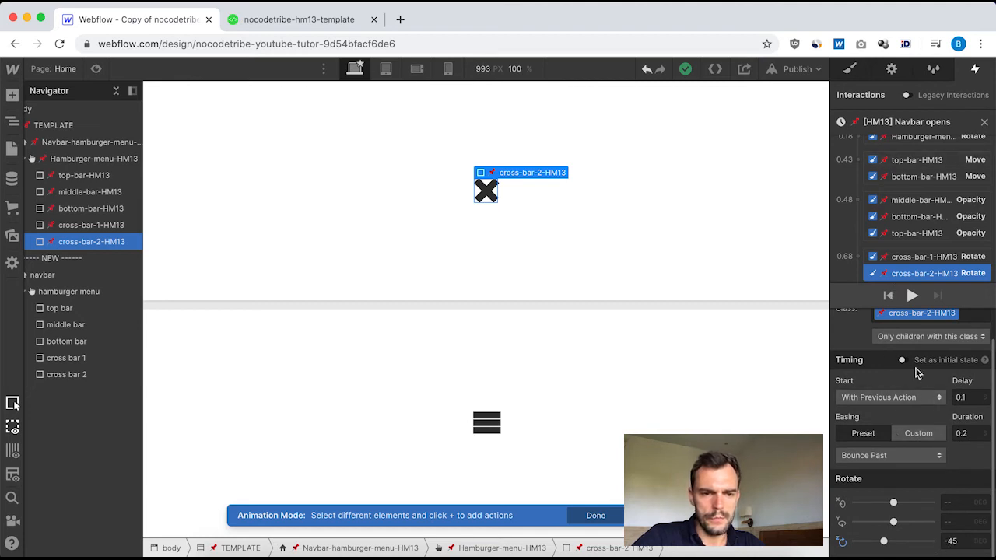
{"action": "left_click", "coordinate": [985, 126]}
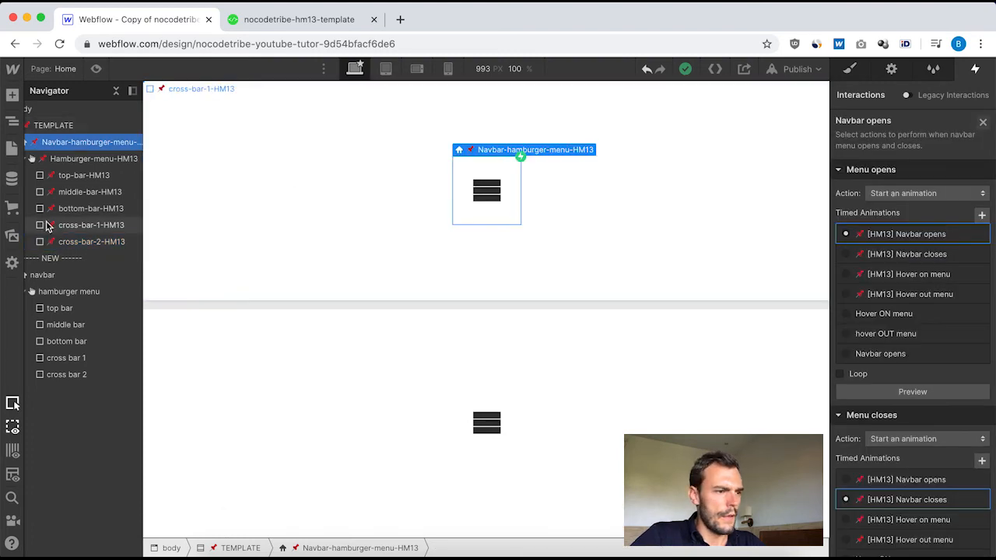
Reopen the new navbar's "Navbar opens" animation and add a cross bar 2 Rotate action alongside cross bar 1's Rotate.
{"action": "left_click", "coordinate": [70, 276]}
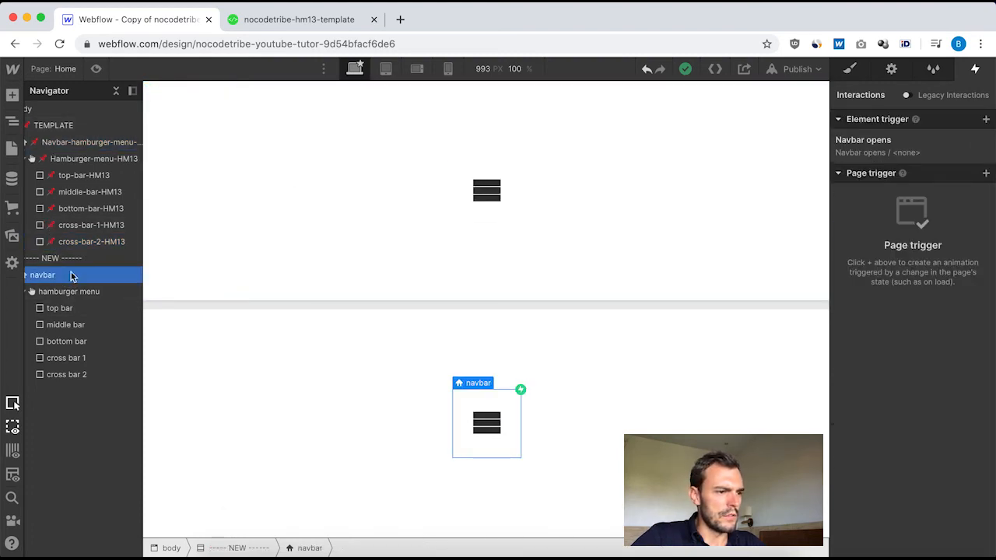
{"action": "left_click", "coordinate": [891, 143]}
{"action": "left_click", "coordinate": [893, 355]}
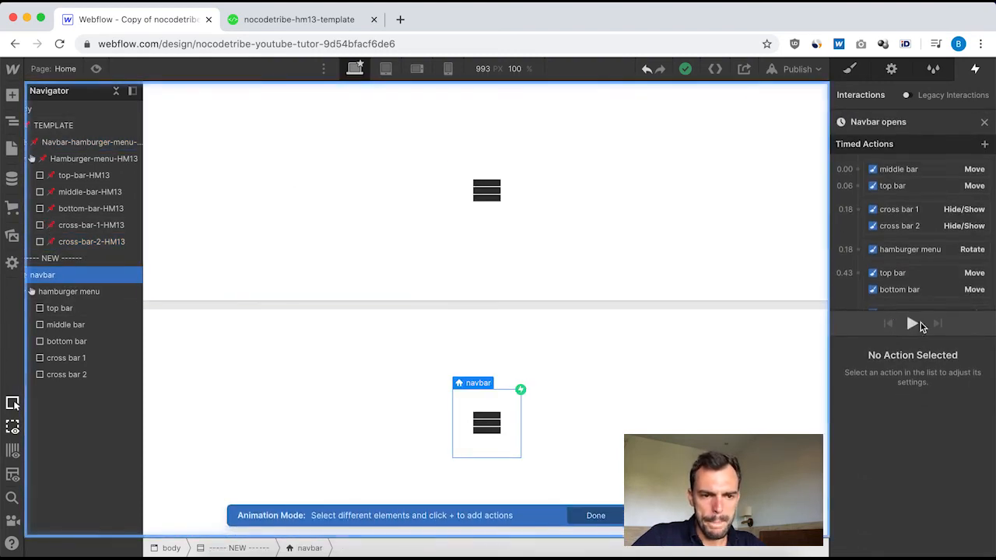
{"action": "scroll", "coordinate": [910, 322], "scroll_direction": "down", "scroll_amount": 4}
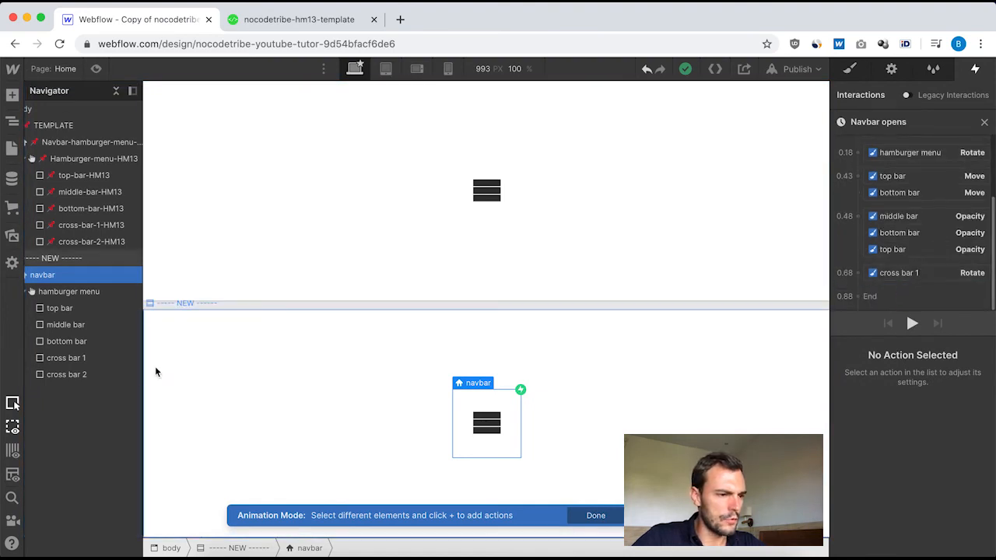
{"action": "left_click", "coordinate": [66, 374]}
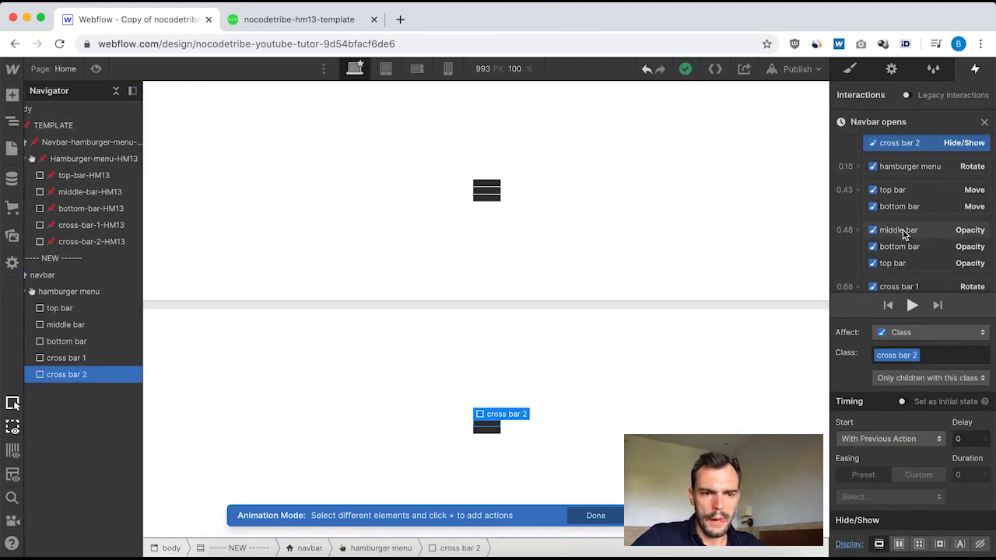
{"action": "scroll", "coordinate": [841, 234], "scroll_direction": "down", "scroll_amount": 1}
{"action": "left_click", "coordinate": [858, 255]}
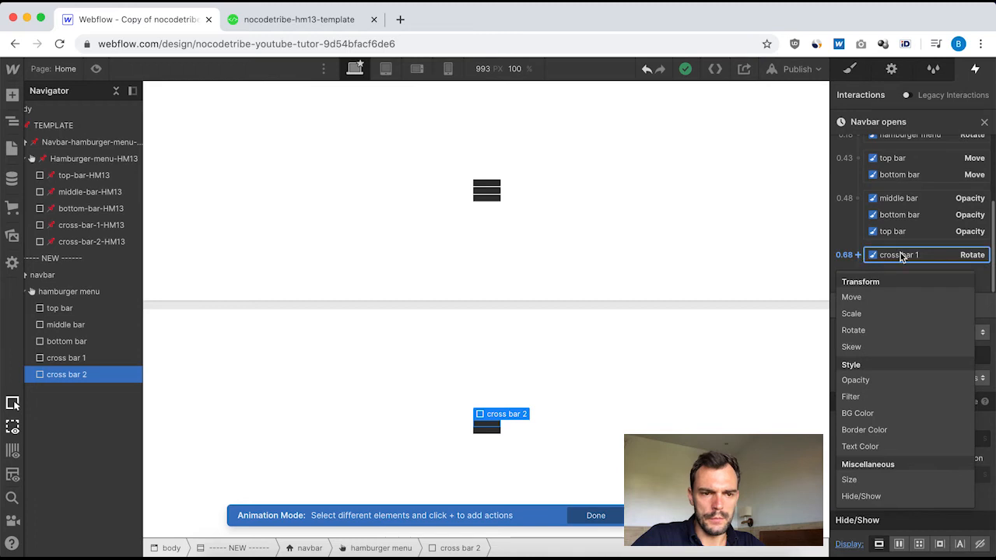
{"action": "left_click", "coordinate": [860, 331]}
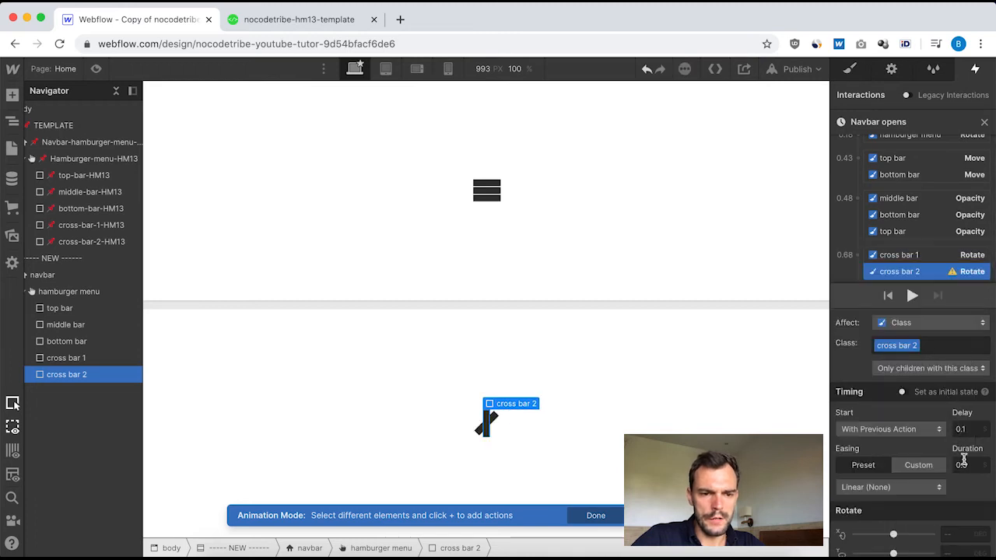
Set cross bar 2's Rotate to duration 0.2, Bounce Past easing and -45 degrees on Z, and preview the "Navbar opens" animation.
{"action": "left_click", "coordinate": [910, 491]}
{"action": "scroll", "coordinate": [900, 343], "scroll_direction": "down", "scroll_amount": 5}
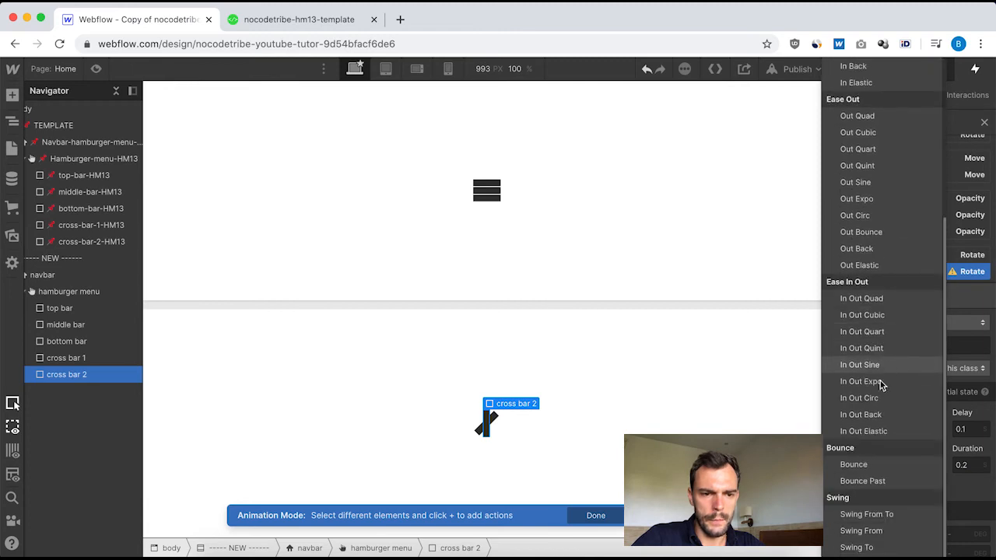
{"action": "left_click", "coordinate": [863, 480]}
{"action": "scroll", "coordinate": [964, 467], "scroll_direction": "down", "scroll_amount": 1}
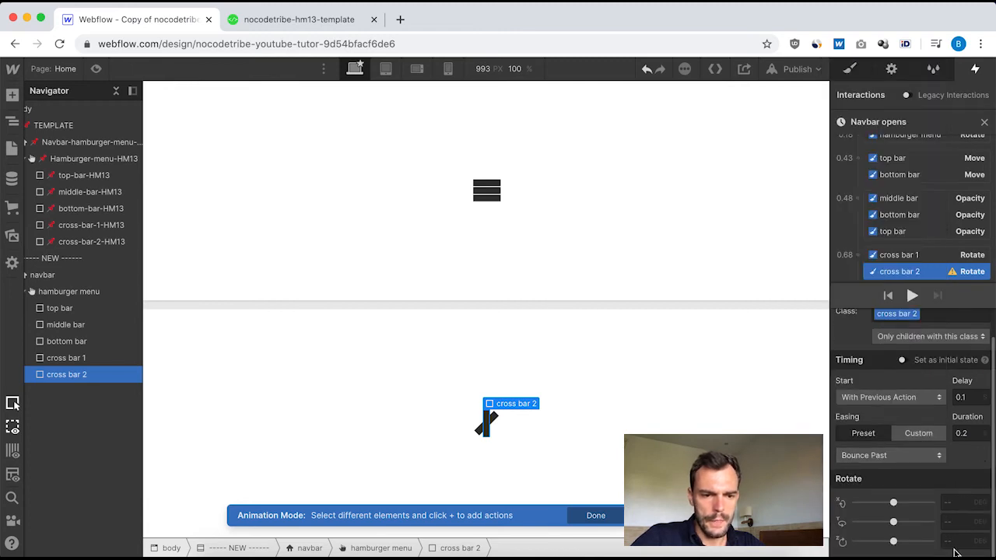
{"action": "type", "text": "-45"}
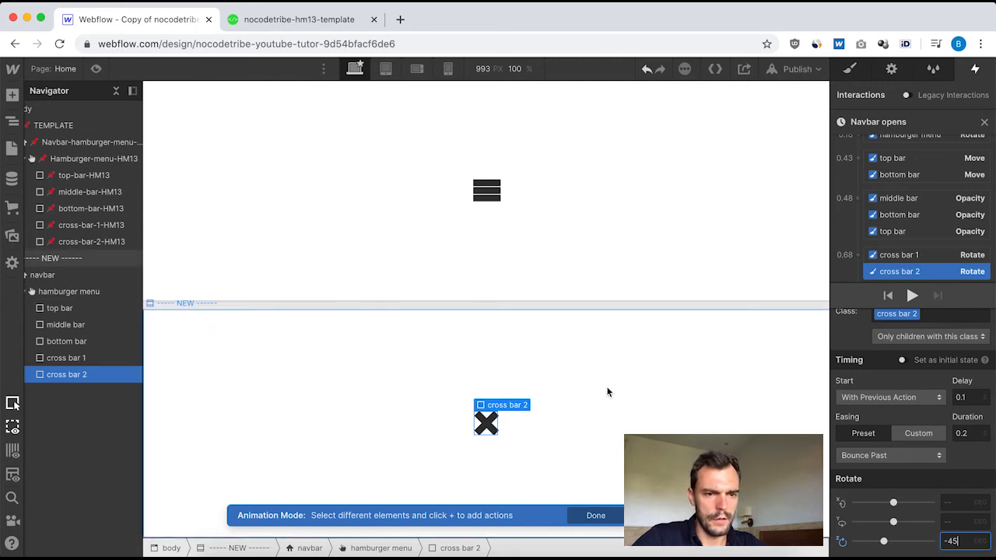
{"action": "left_click", "coordinate": [984, 123]}
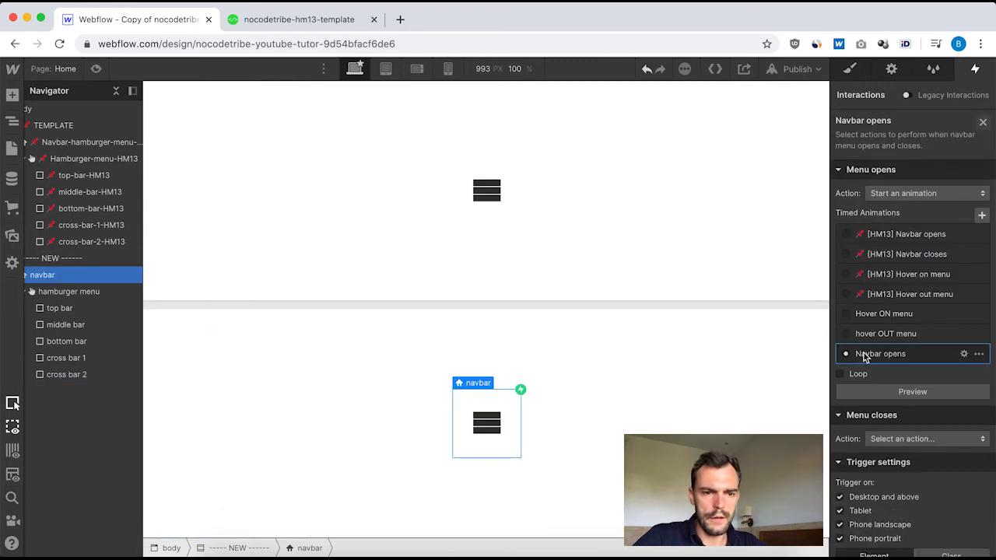
{"action": "left_click", "coordinate": [913, 392]}
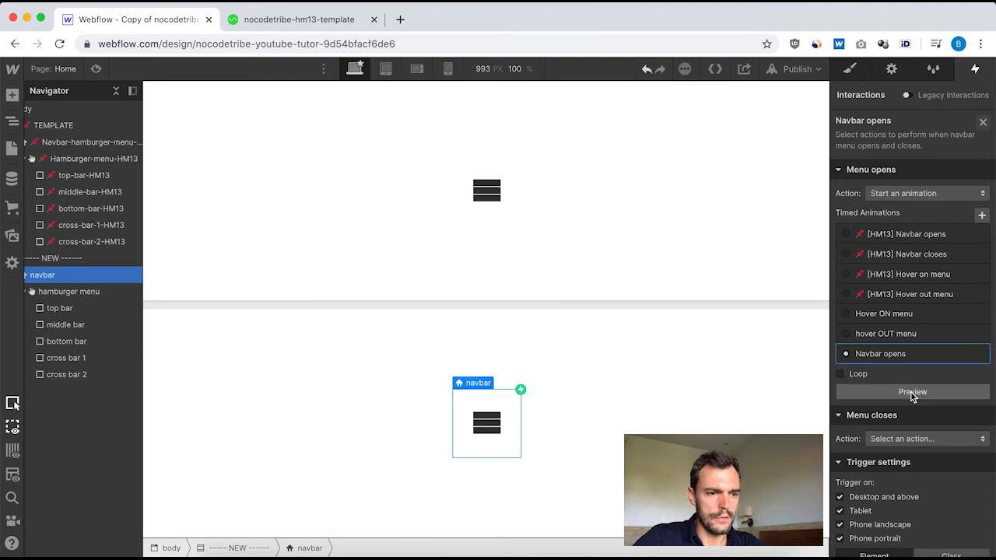
{"action": "left_click", "coordinate": [912, 392]}
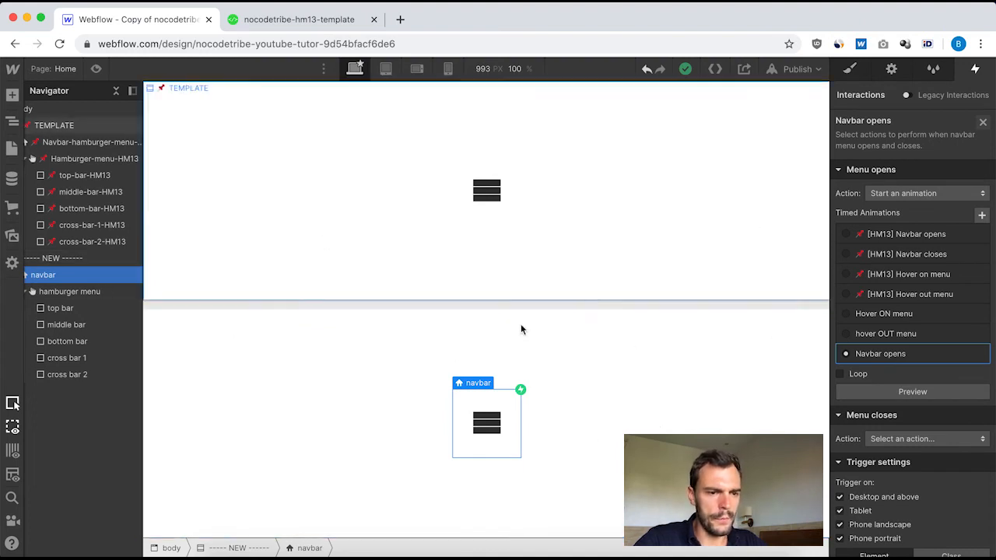
Open the template navbar's "[HM13] Navbar closes" animation and examine its list of timed actions.
{"action": "left_click", "coordinate": [73, 142]}
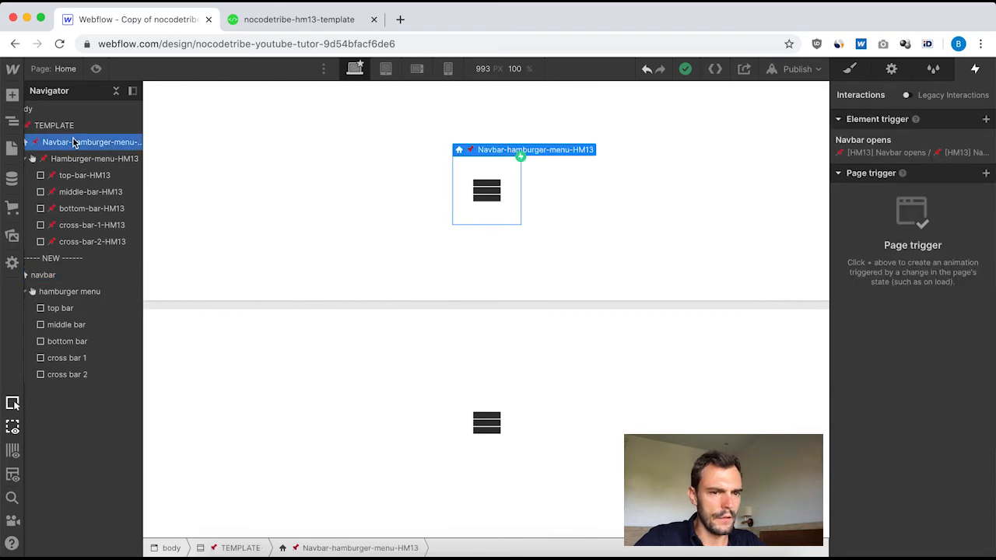
{"action": "left_click", "coordinate": [878, 142]}
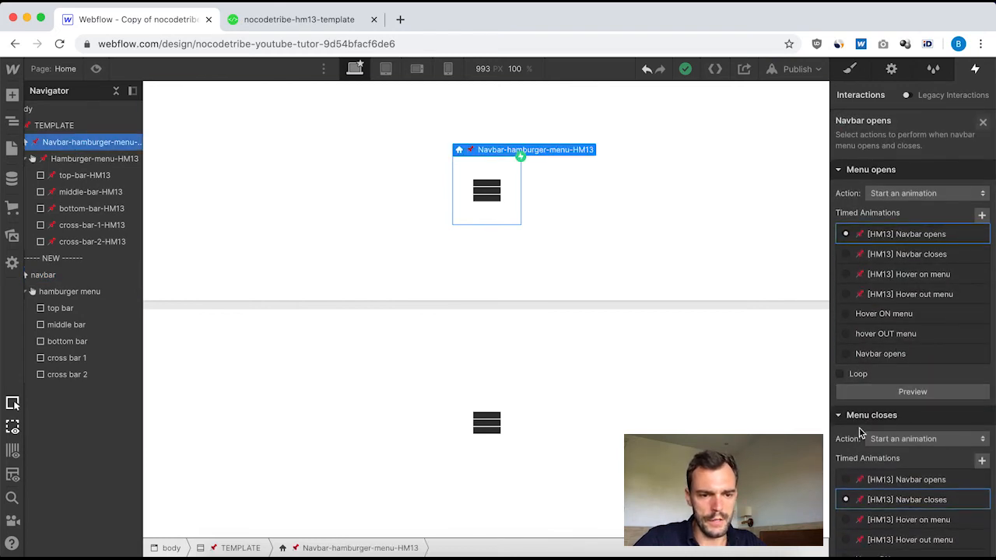
{"action": "scroll", "coordinate": [901, 505], "scroll_direction": "down", "scroll_amount": 2}
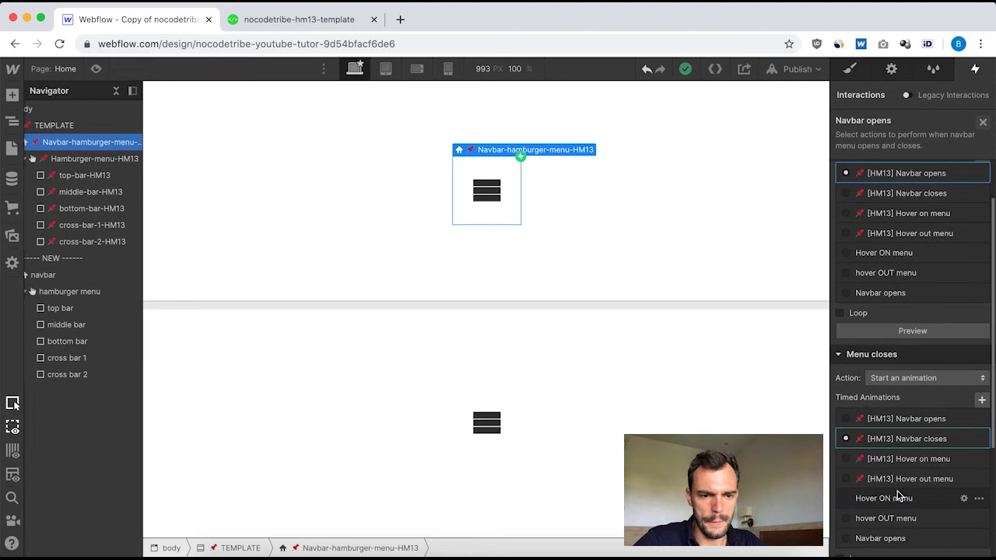
{"action": "left_click", "coordinate": [901, 438]}
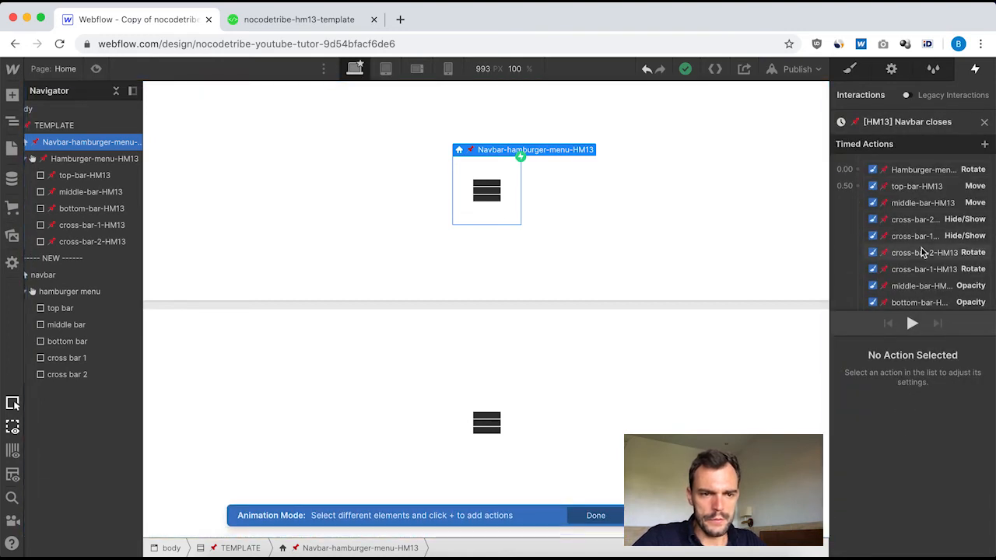
{"action": "scroll", "coordinate": [922, 251], "scroll_direction": "down", "scroll_amount": 2}
{"action": "scroll", "coordinate": [921, 252], "scroll_direction": "up", "scroll_amount": 2}
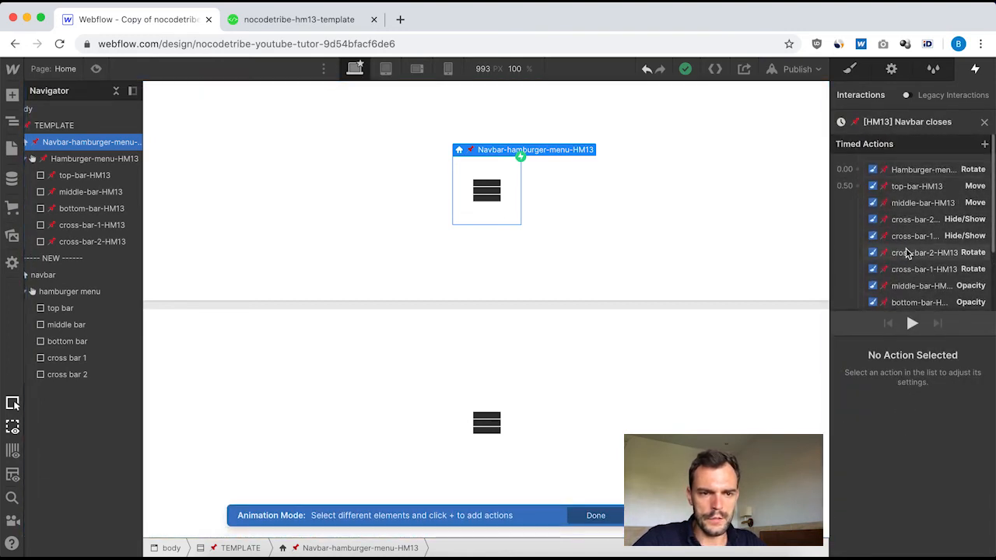
{"action": "scroll", "coordinate": [914, 252], "scroll_direction": "down", "scroll_amount": 3}
{"action": "scroll", "coordinate": [908, 254], "scroll_direction": "up", "scroll_amount": 1}
{"action": "scroll", "coordinate": [908, 253], "scroll_direction": "up", "scroll_amount": 1}
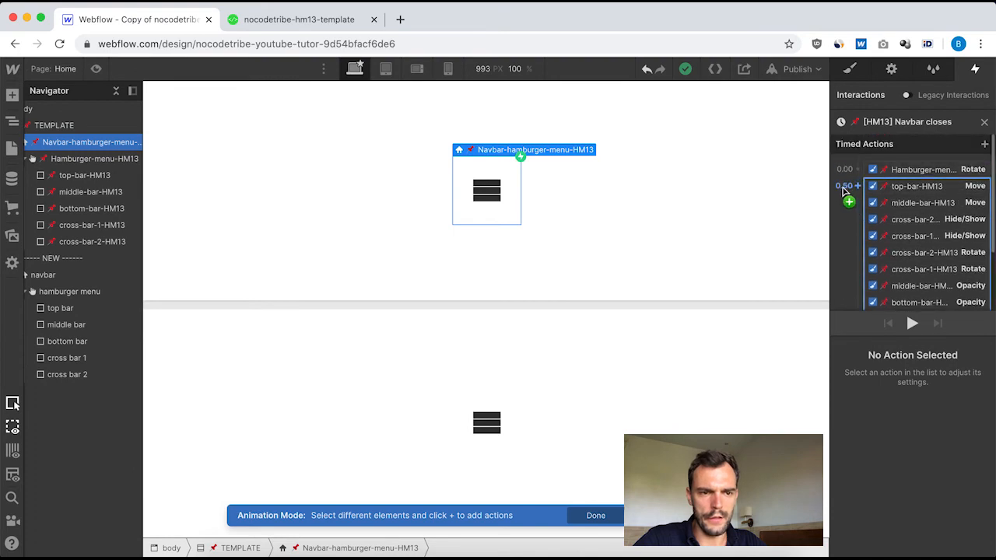
Review the Hamburger-menu-HM13 Rotate action's timing and angle, copy its cubic-bezier easing value, and close the animation.
{"action": "left_click", "coordinate": [912, 169]}
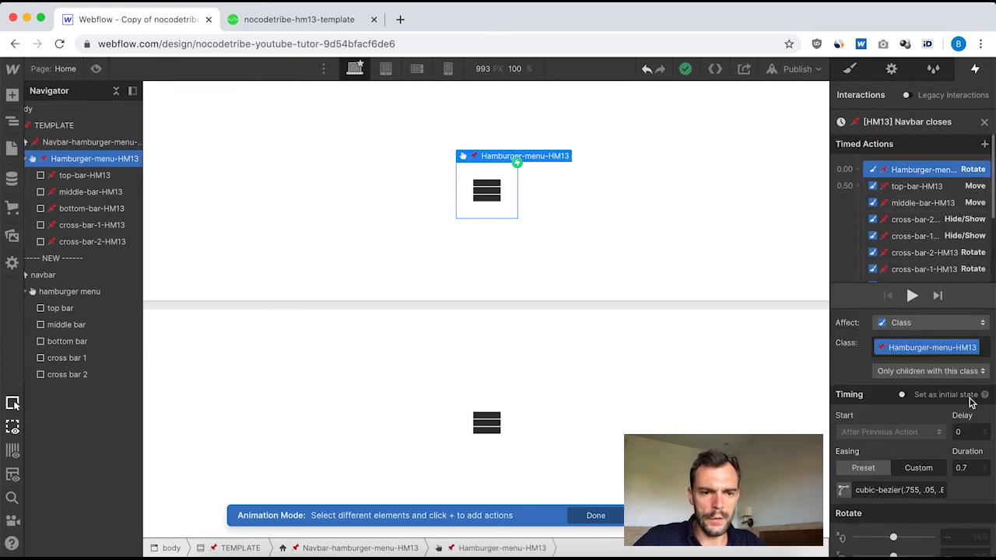
{"action": "scroll", "coordinate": [906, 535], "scroll_direction": "down", "scroll_amount": 1}
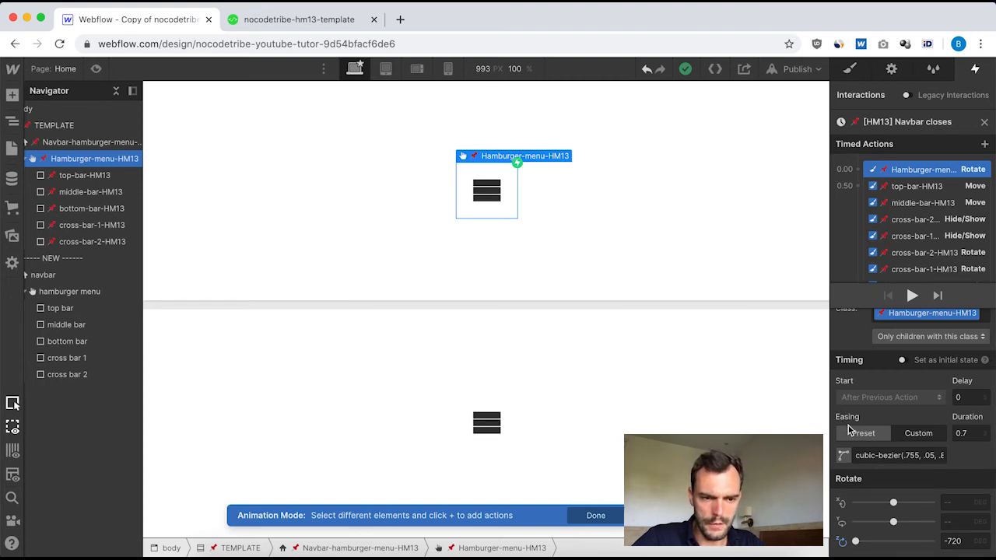
{"action": "left_click", "coordinate": [844, 457]}
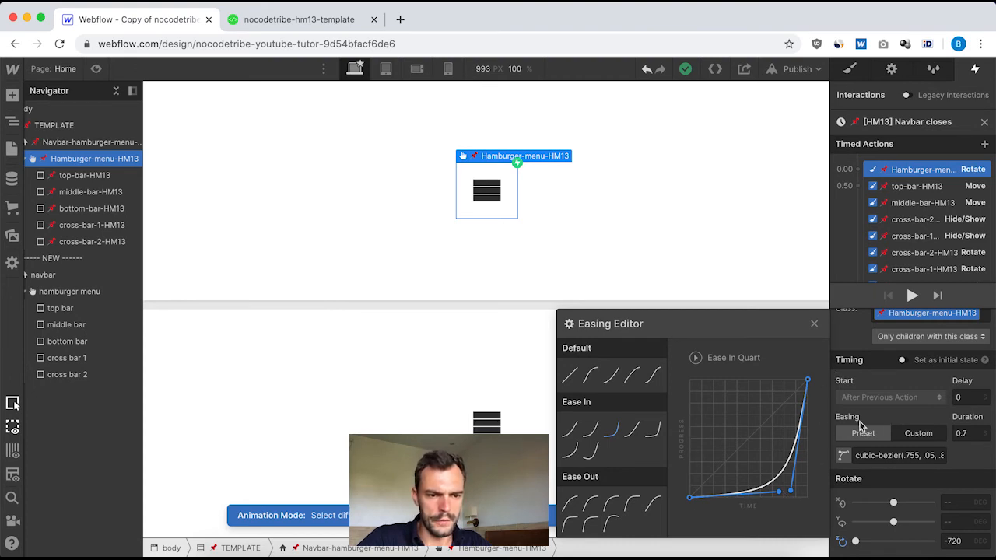
{"action": "left_click", "coordinate": [815, 326]}
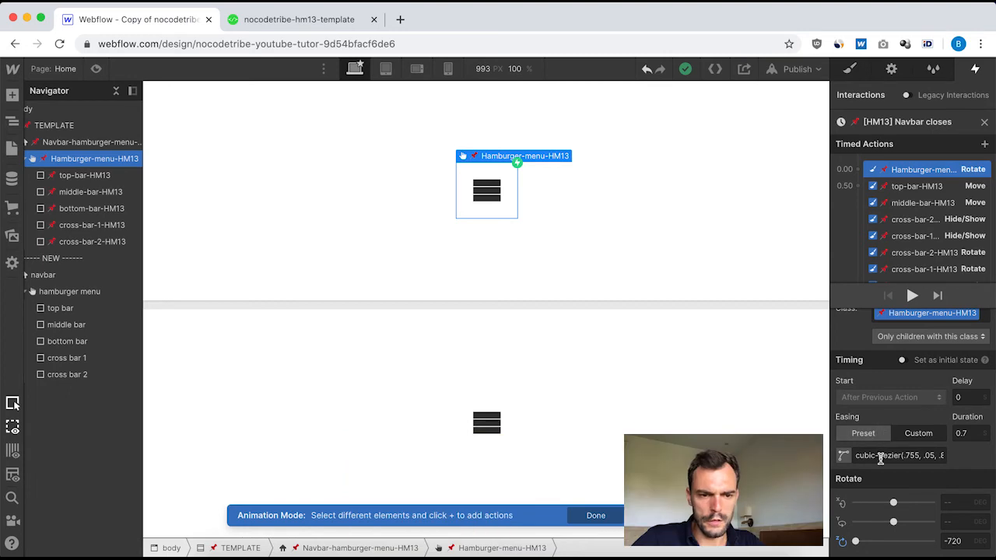
{"action": "left_click", "coordinate": [882, 458]}
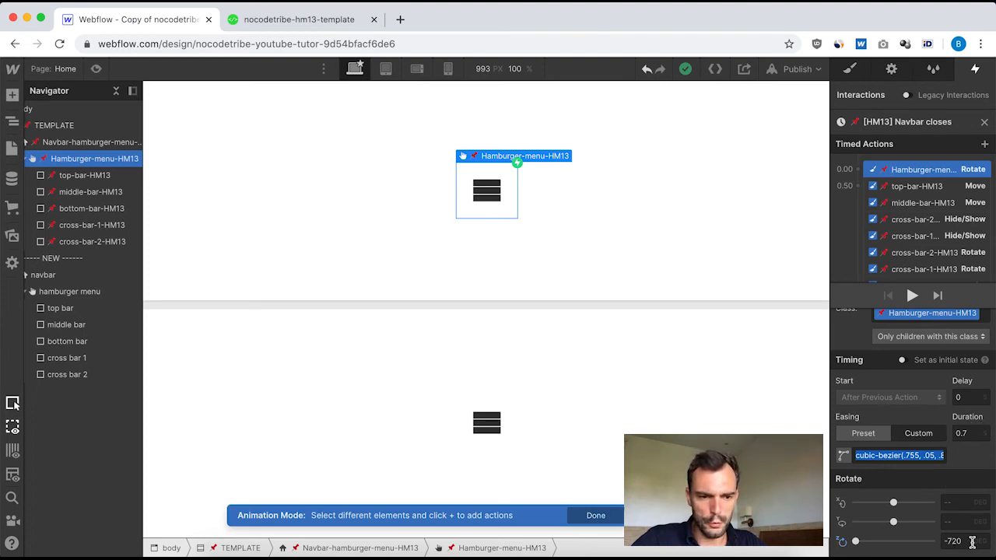
{"action": "left_click", "coordinate": [984, 125]}
Give the new navbar's menu-close trigger a custom timed animation named "Menu closes".
{"action": "left_click", "coordinate": [60, 276]}
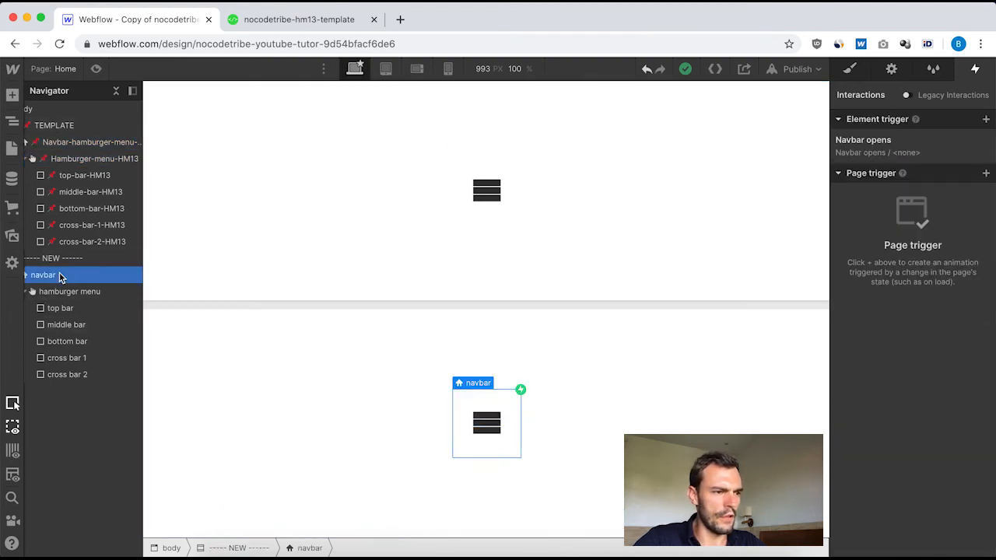
{"action": "left_click", "coordinate": [884, 144]}
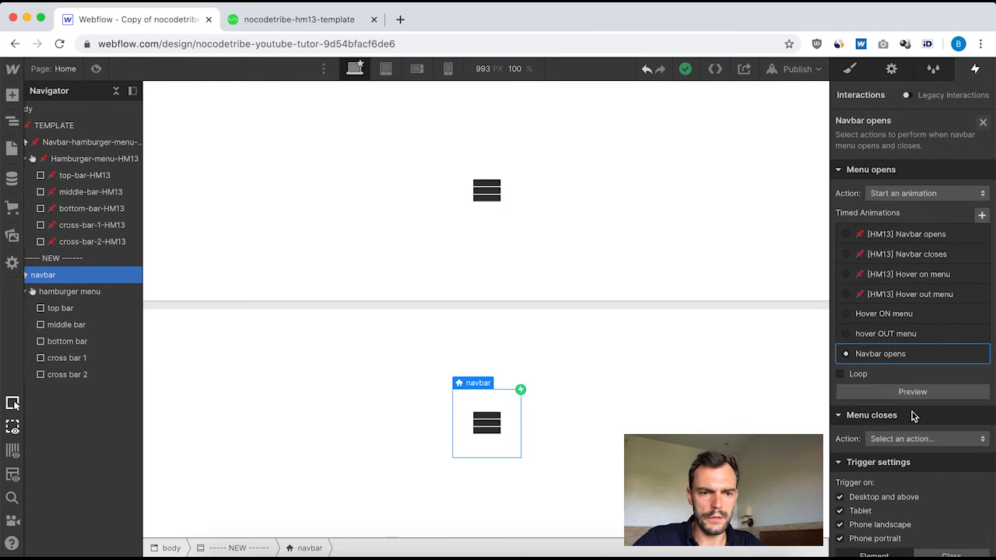
{"action": "scroll", "coordinate": [914, 416], "scroll_direction": "down", "scroll_amount": 1}
{"action": "left_click", "coordinate": [952, 403]}
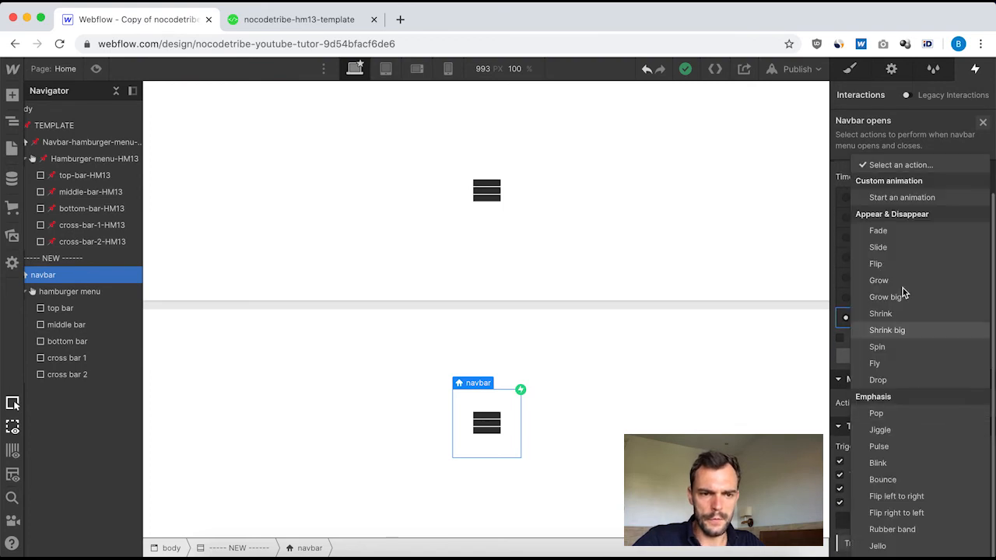
{"action": "left_click", "coordinate": [910, 197]}
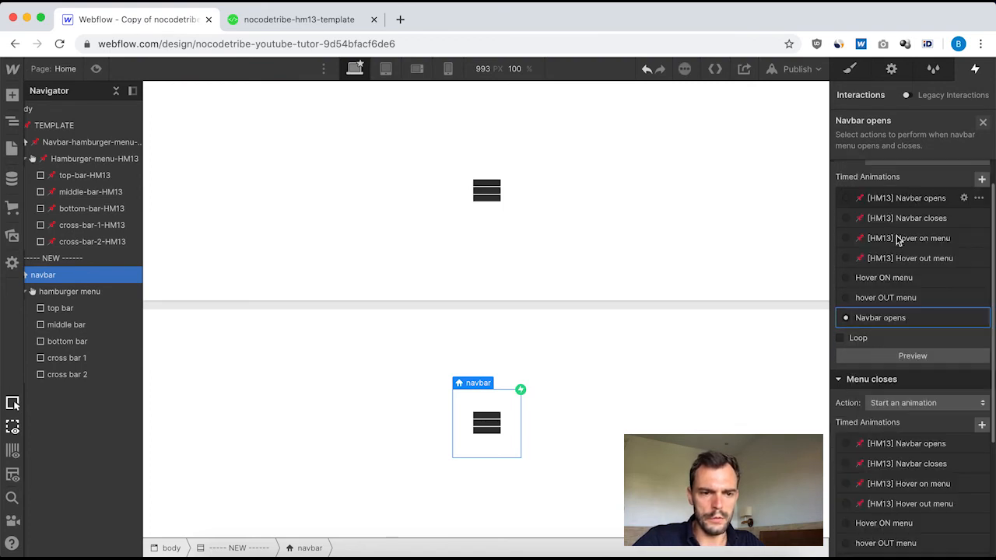
{"action": "left_click", "coordinate": [980, 427]}
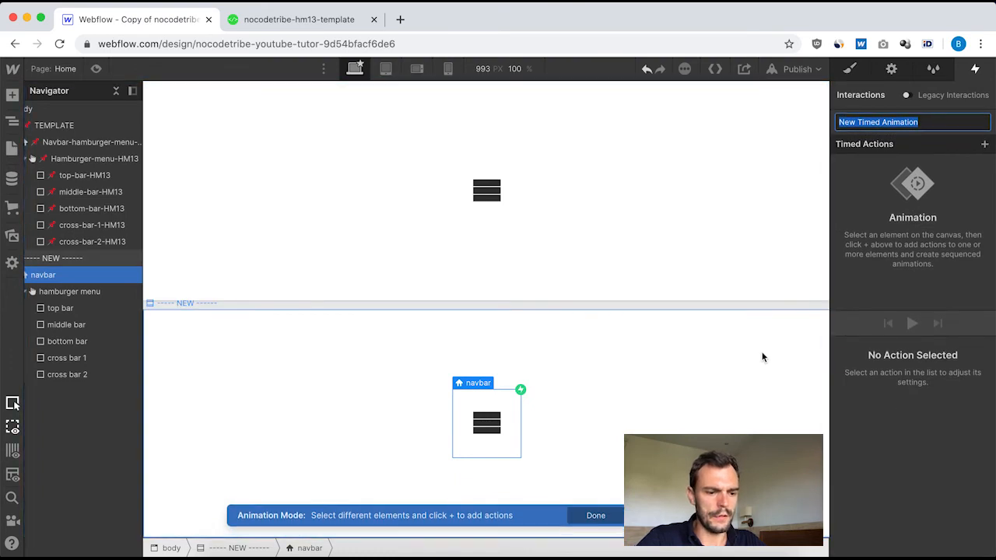
{"action": "type", "text": "N"}
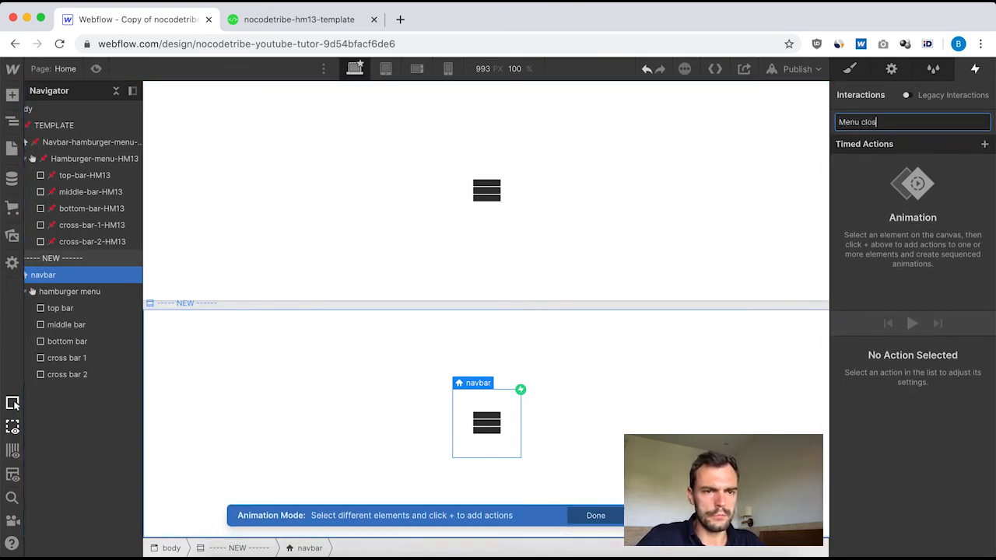
{"action": "key", "text": "Return"}
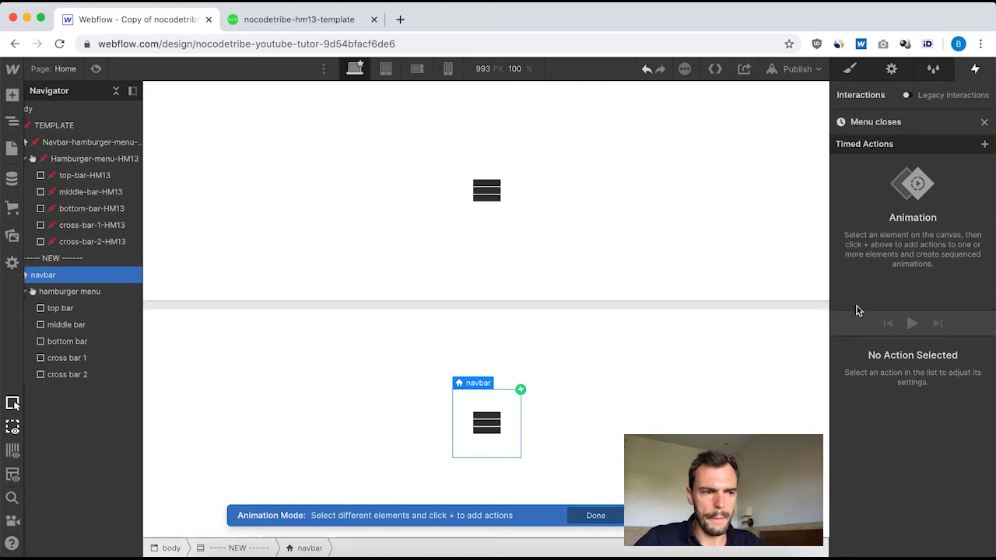
Add a Rotate action for the hamburger menu to the "Menu closes" animation.
{"action": "left_click", "coordinate": [86, 293]}
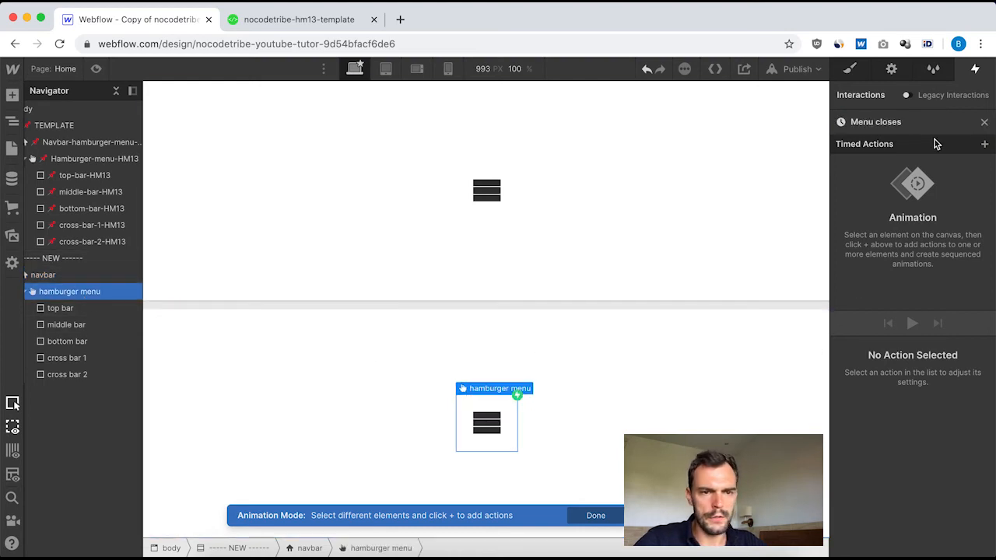
{"action": "left_click", "coordinate": [985, 144]}
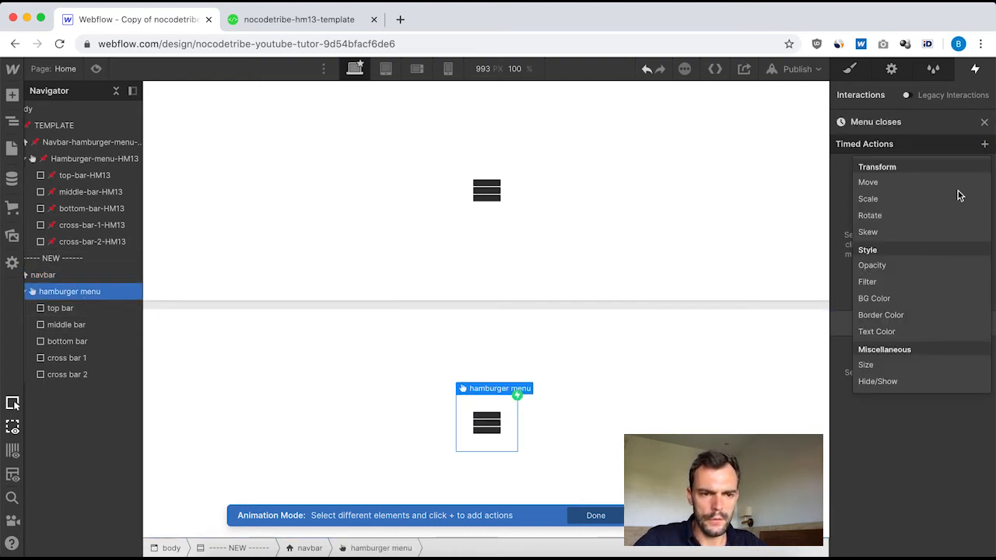
{"action": "left_click", "coordinate": [906, 214]}
Set the hamburger menu's Rotate to duration 0.7, the copied cubic-bezier easing and -720 degrees on Z.
{"action": "scroll", "coordinate": [945, 509], "scroll_direction": "down", "scroll_amount": 2}
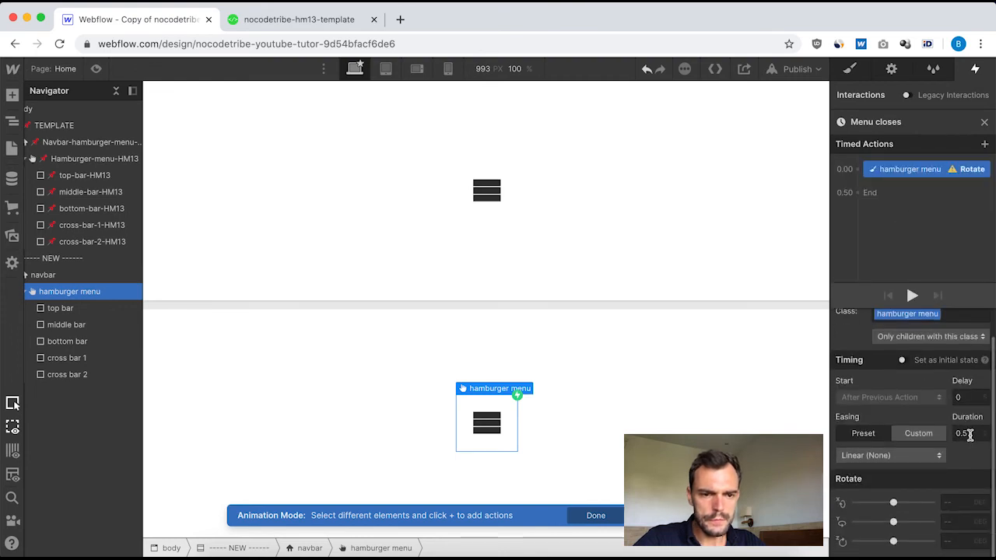
{"action": "key", "text": "BackSpace"}
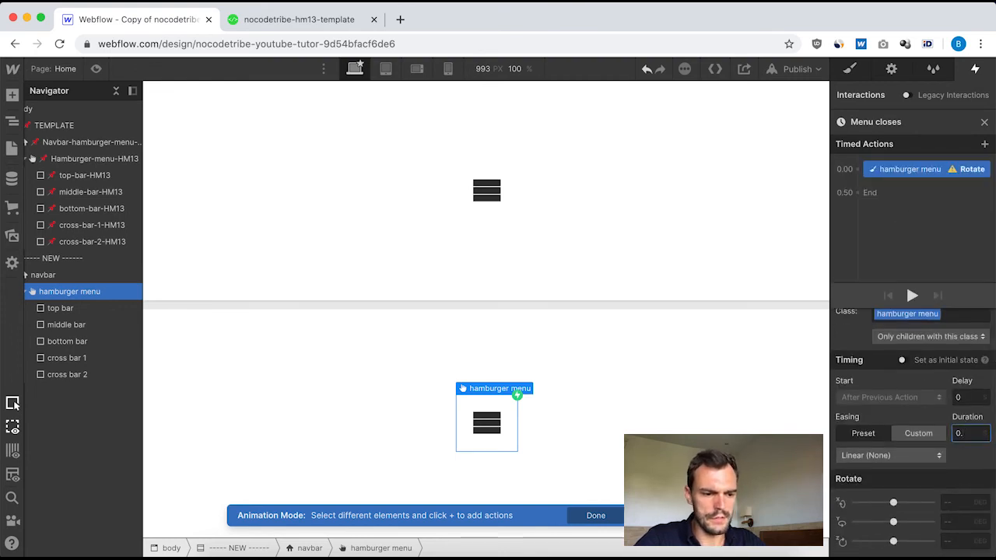
{"action": "type", "text": "7"}
{"action": "left_click", "coordinate": [895, 456]}
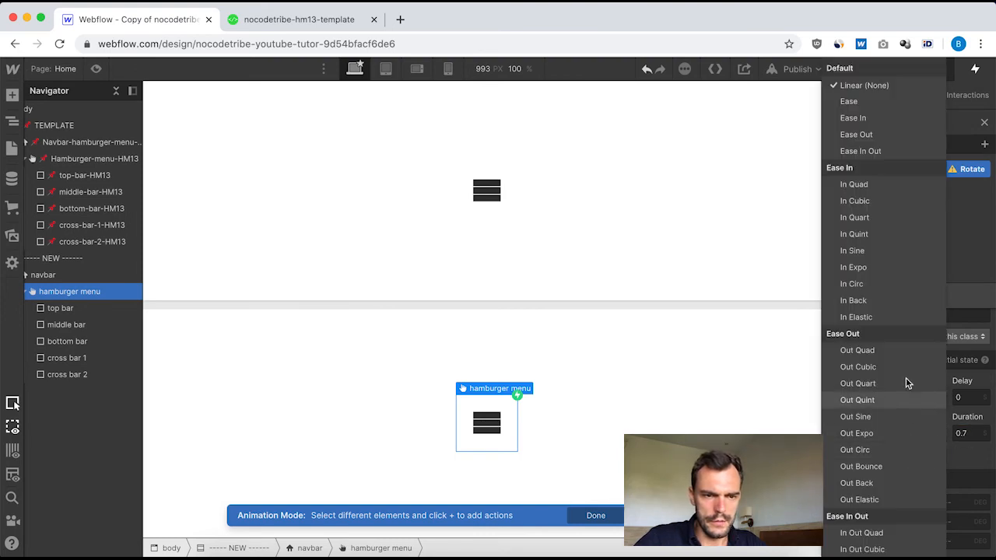
{"action": "left_click", "coordinate": [971, 472]}
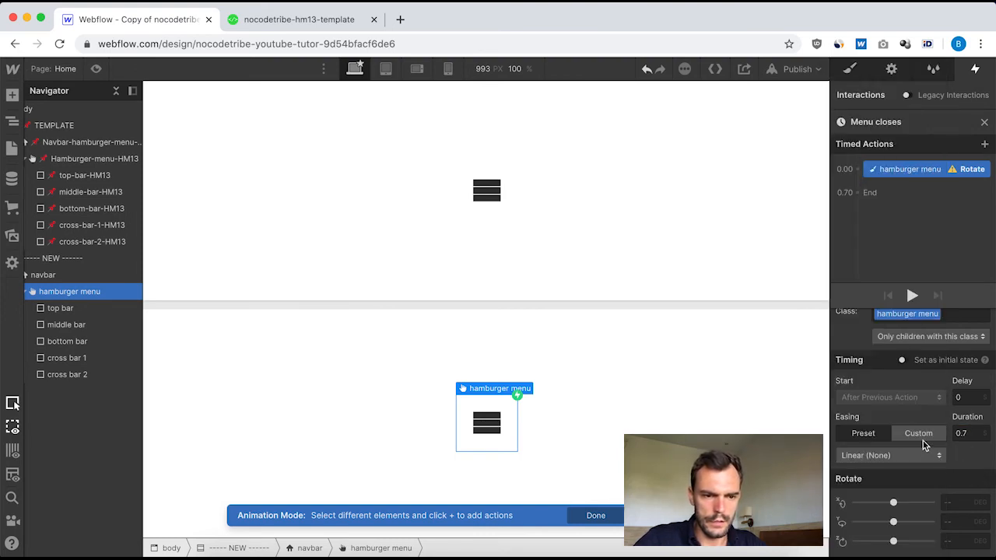
{"action": "left_click", "coordinate": [918, 434]}
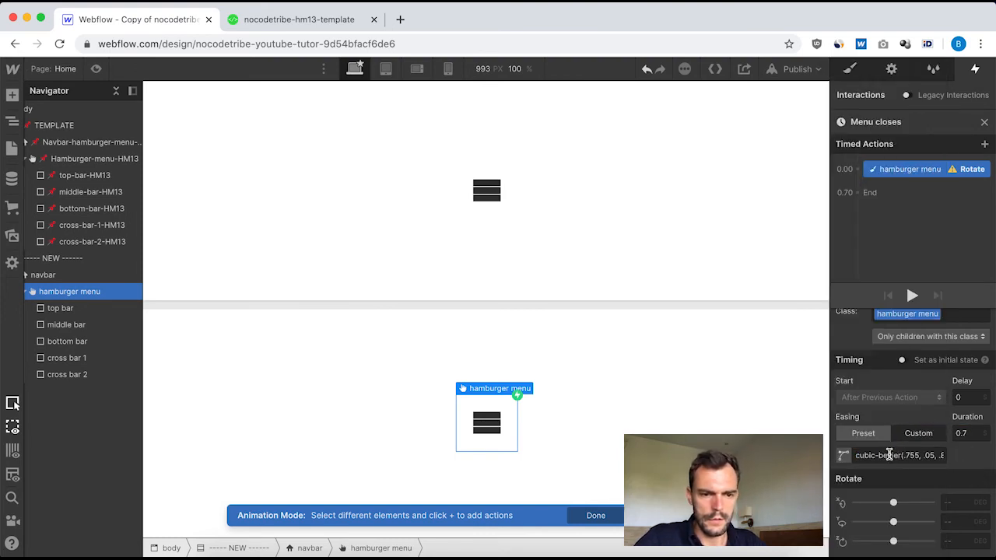
{"action": "left_click", "coordinate": [843, 456]}
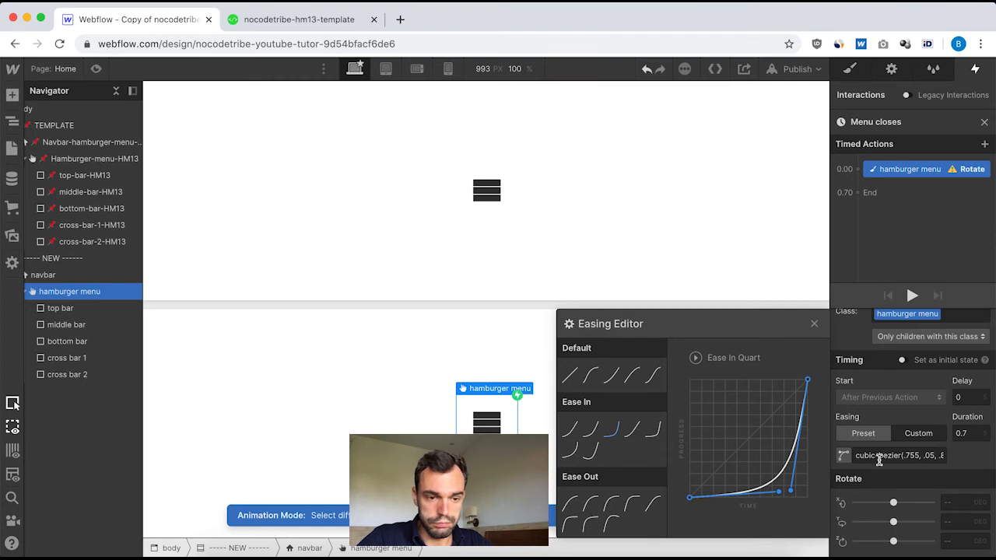
{"action": "left_click", "coordinate": [952, 536]}
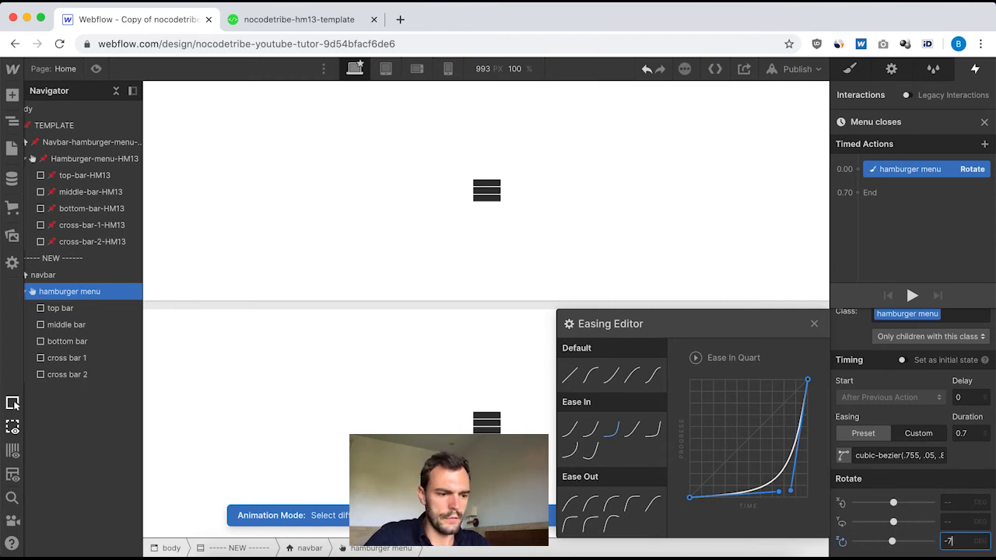
{"action": "type", "text": "-720"}
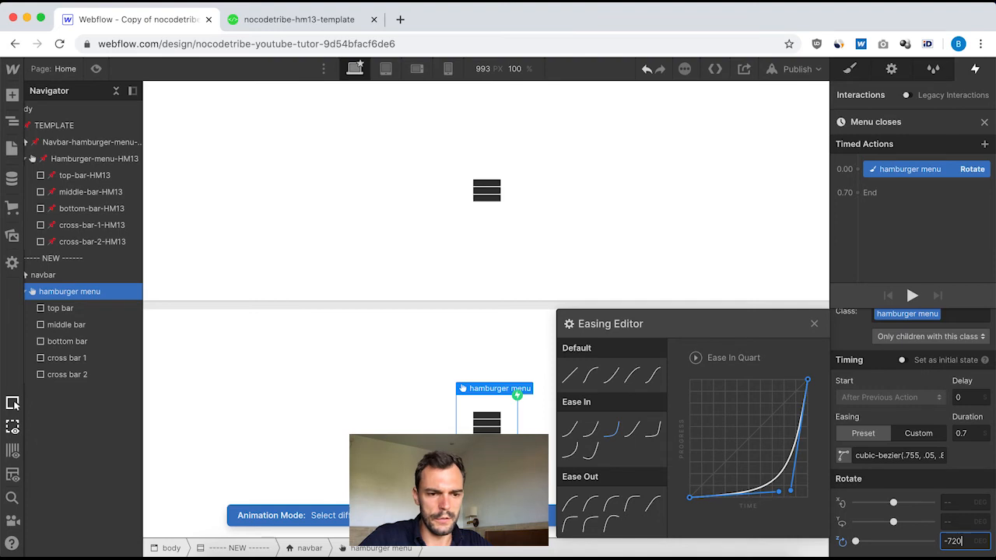
{"action": "left_click", "coordinate": [814, 323]}
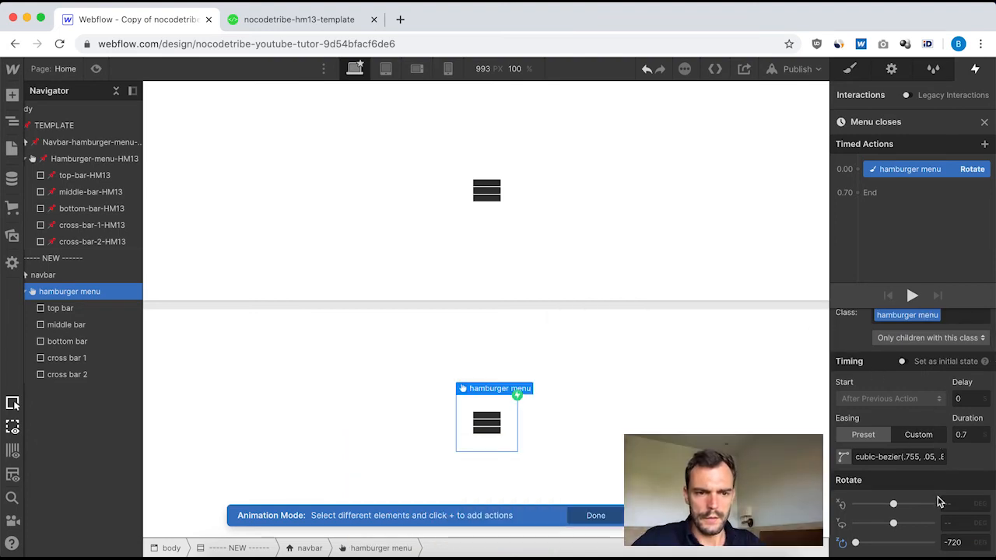
Close the "Menu closes" animation and open the template navbar's "[HM13] Navbar closes" animation.
{"action": "scroll", "coordinate": [938, 502], "scroll_direction": "up", "scroll_amount": 1}
{"action": "scroll", "coordinate": [939, 502], "scroll_direction": "down", "scroll_amount": 1}
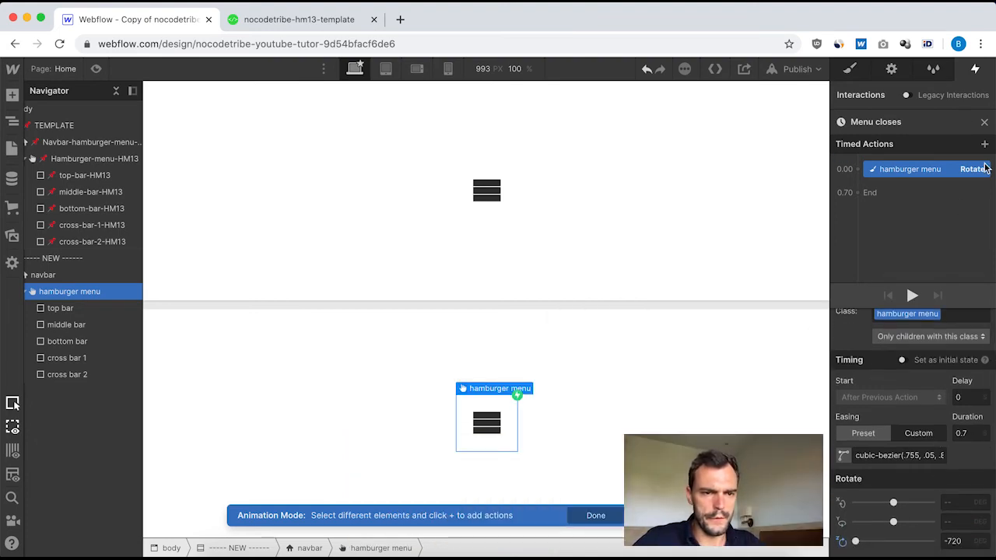
{"action": "left_click", "coordinate": [984, 123]}
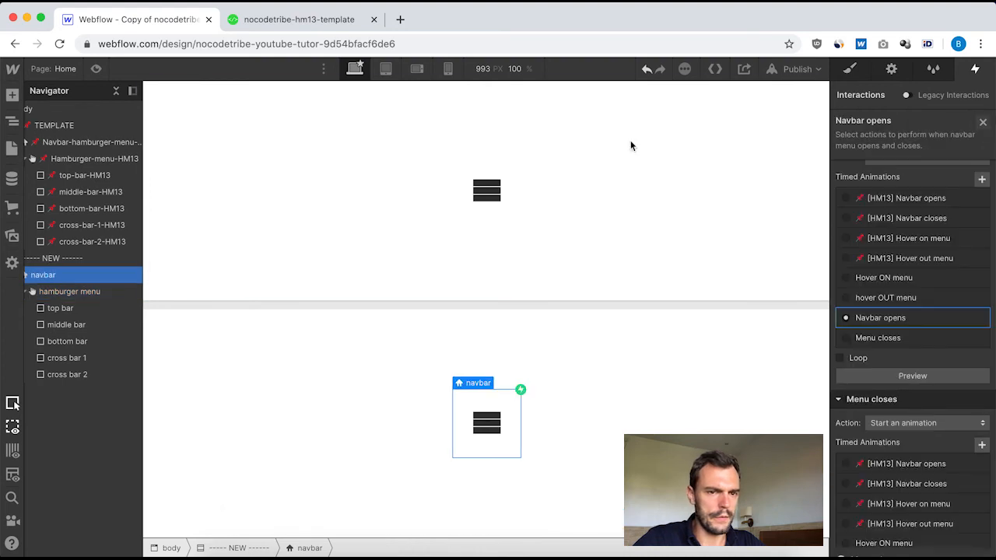
{"action": "left_click", "coordinate": [83, 140]}
{"action": "left_click", "coordinate": [904, 151]}
{"action": "scroll", "coordinate": [907, 413], "scroll_direction": "down", "scroll_amount": 5}
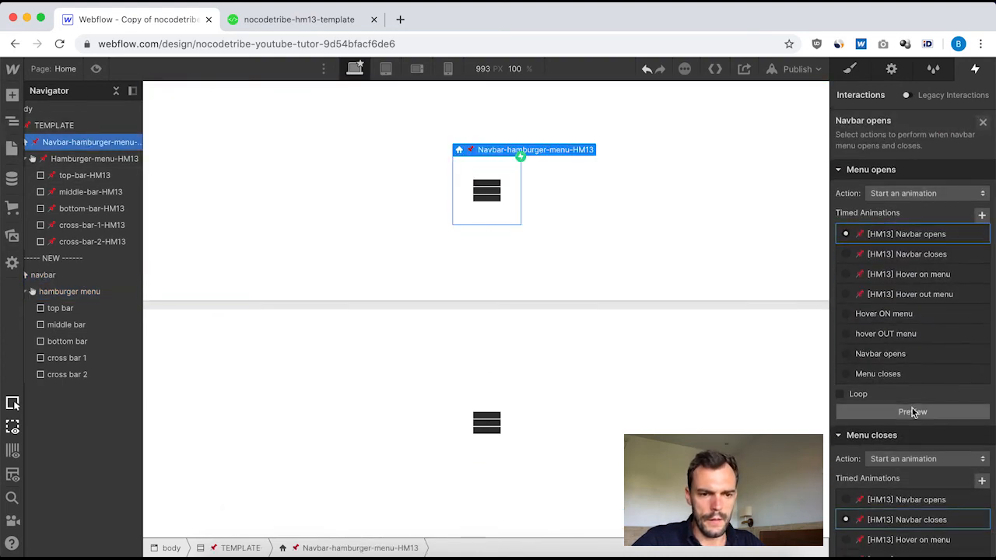
{"action": "left_click", "coordinate": [906, 289]}
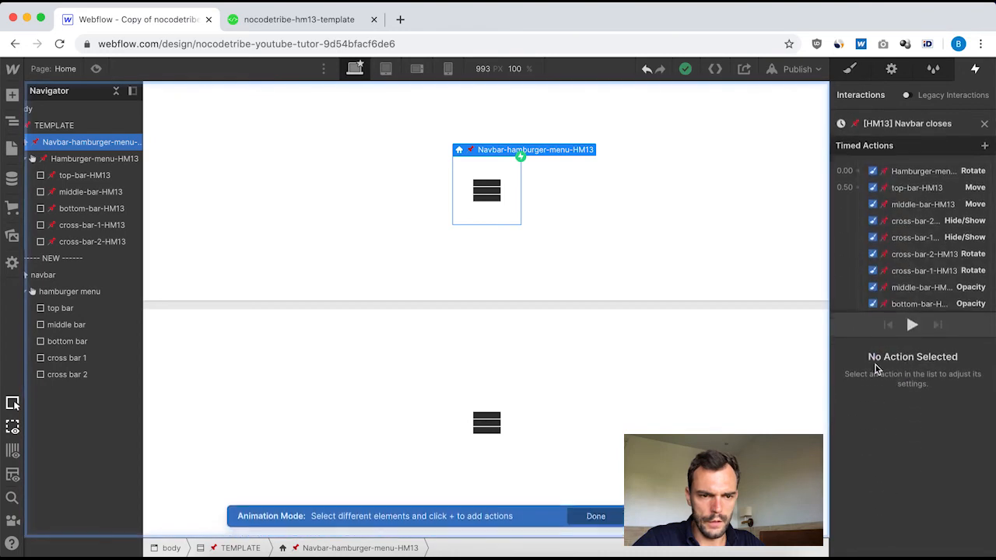
Check the timing, easing and angle of the Hamburger-menu-HM13 Rotate action in "[HM13] Navbar closes".
{"action": "left_click", "coordinate": [918, 169]}
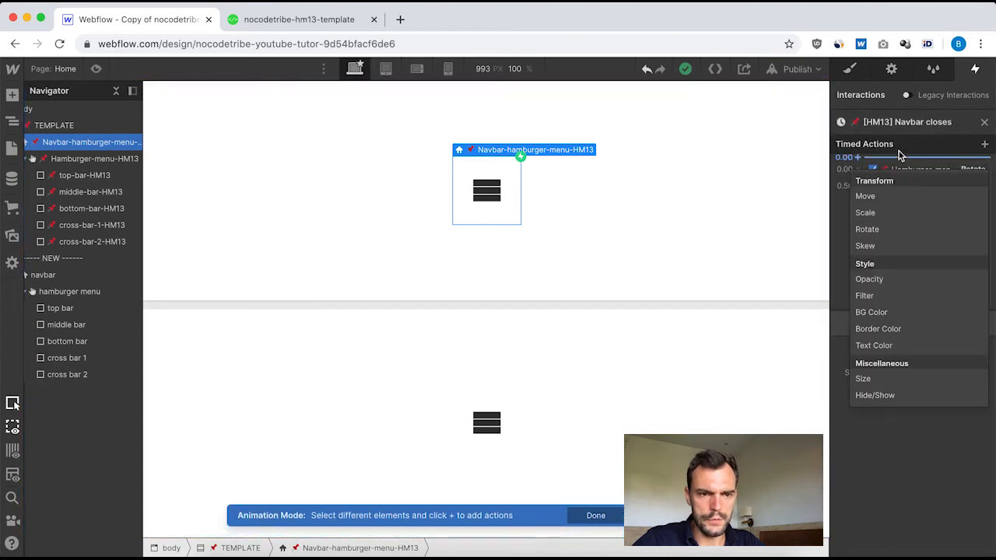
{"action": "key", "text": "Escape"}
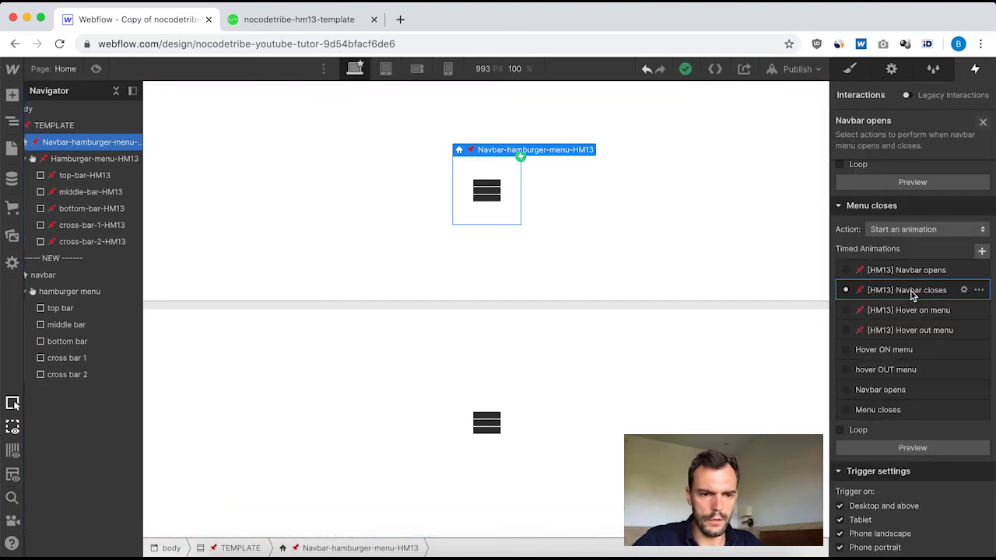
{"action": "left_click", "coordinate": [911, 411]}
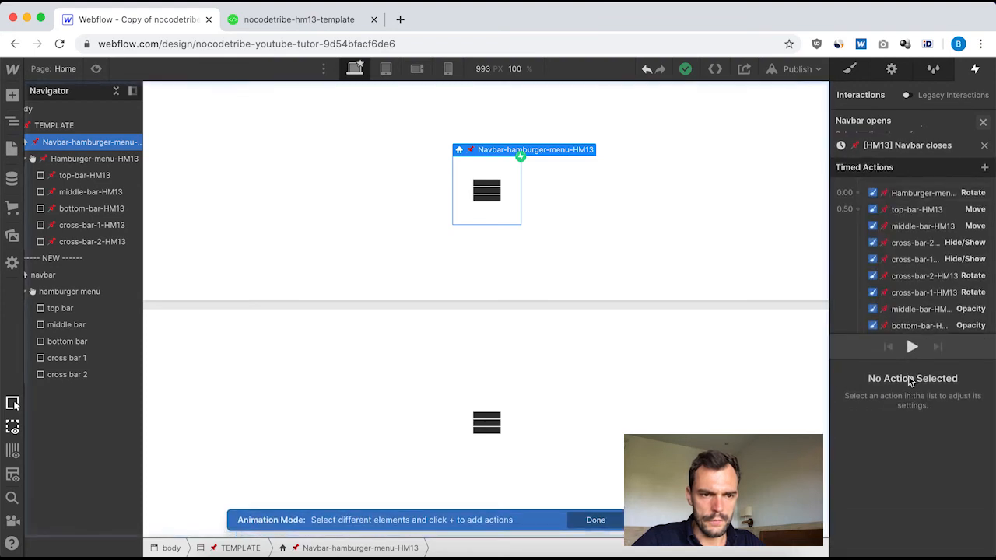
{"action": "left_click", "coordinate": [918, 169]}
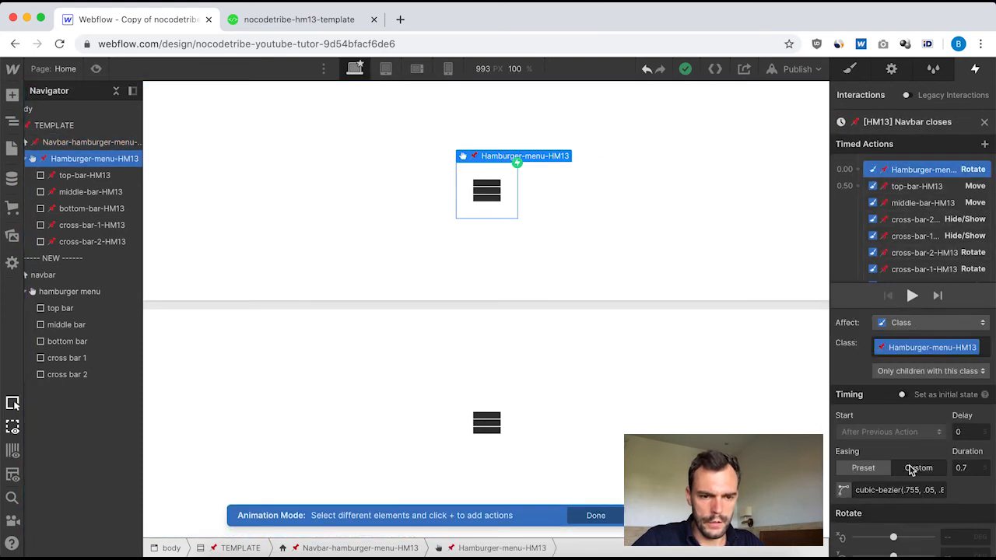
{"action": "scroll", "coordinate": [967, 419], "scroll_direction": "down", "scroll_amount": 1}
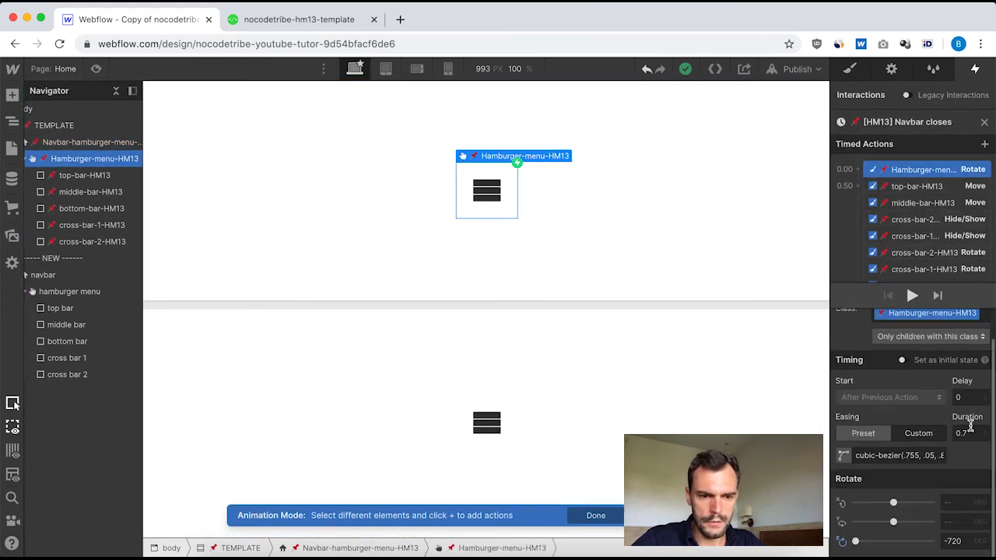
Compare the timing, easing and Y offset of the top-bar, middle-bar and bottom-bar Move actions in "[HM13] Navbar closes".
{"action": "left_click", "coordinate": [905, 186]}
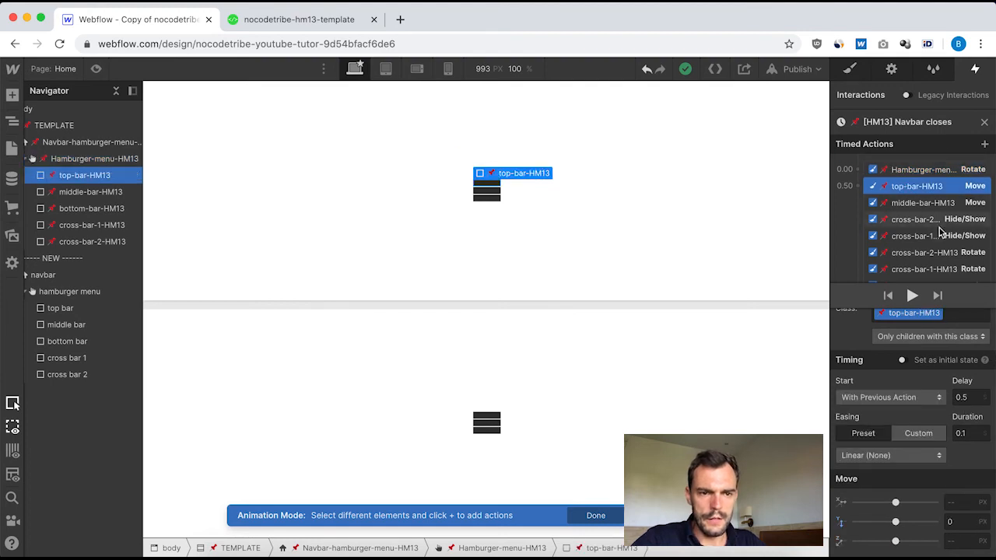
{"action": "scroll", "coordinate": [937, 241], "scroll_direction": "down", "scroll_amount": 3}
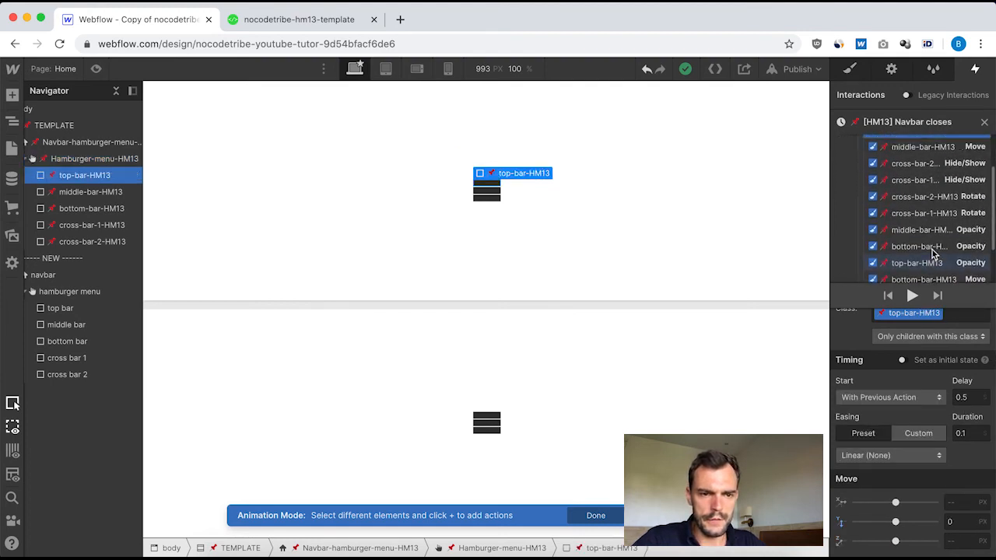
{"action": "scroll", "coordinate": [931, 249], "scroll_direction": "up", "scroll_amount": 3}
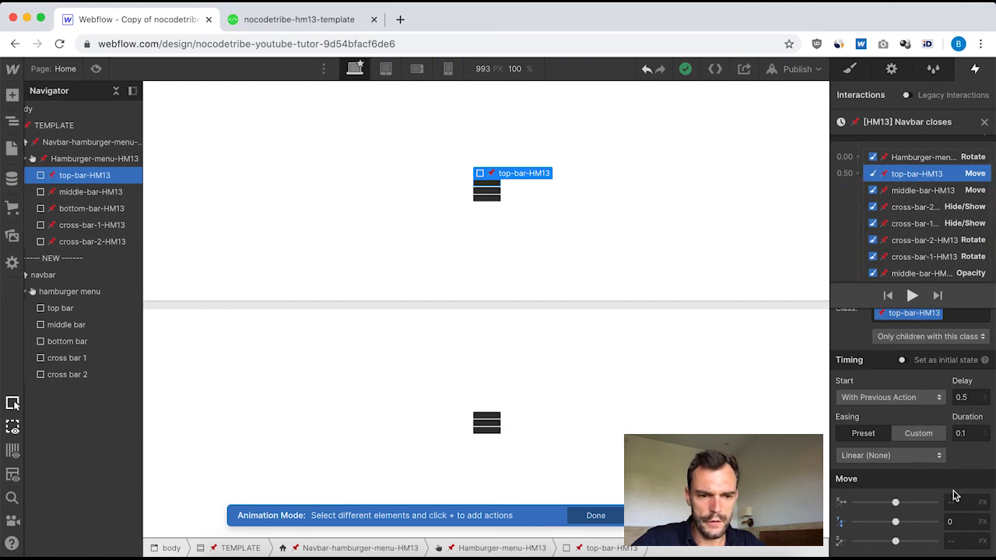
{"action": "left_click", "coordinate": [908, 190]}
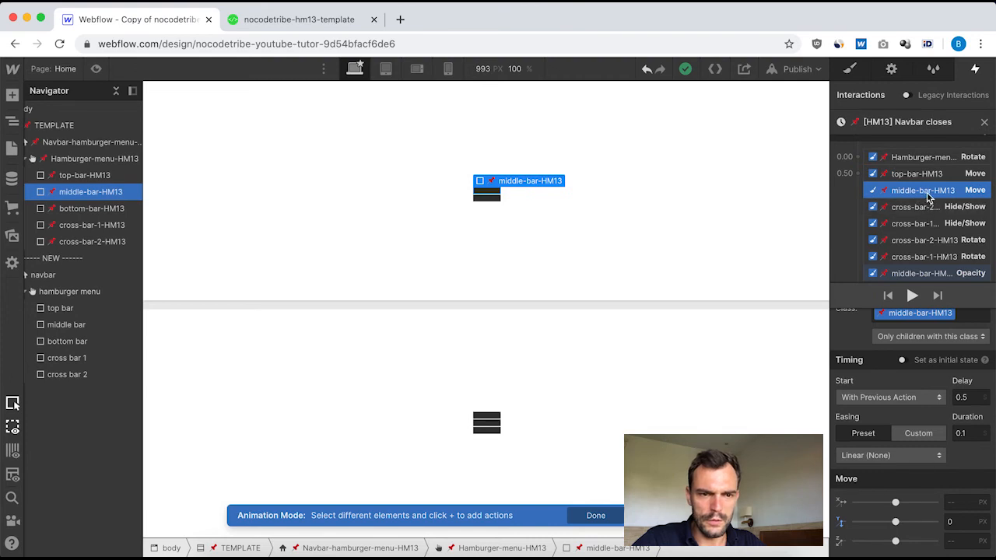
{"action": "scroll", "coordinate": [910, 225], "scroll_direction": "down", "scroll_amount": 3}
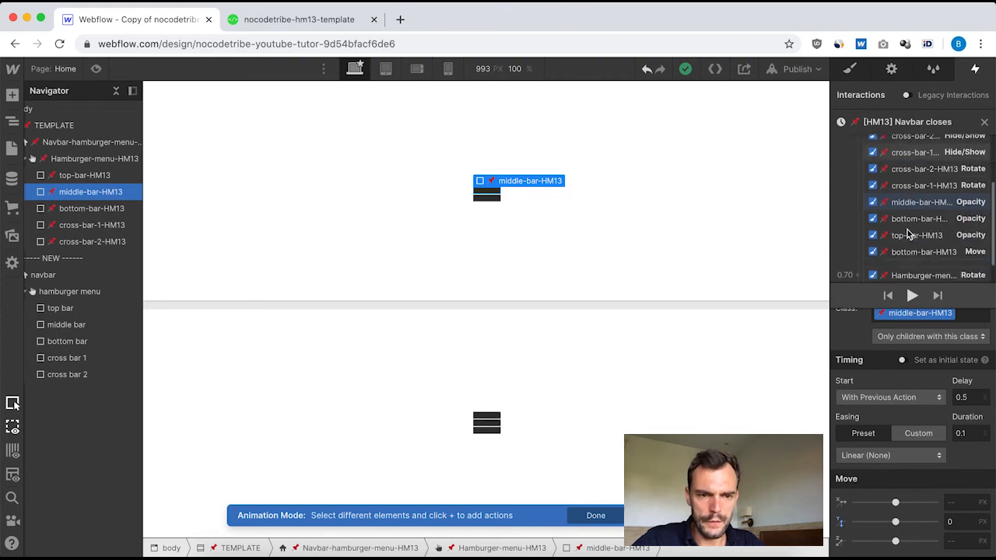
{"action": "left_click", "coordinate": [908, 224]}
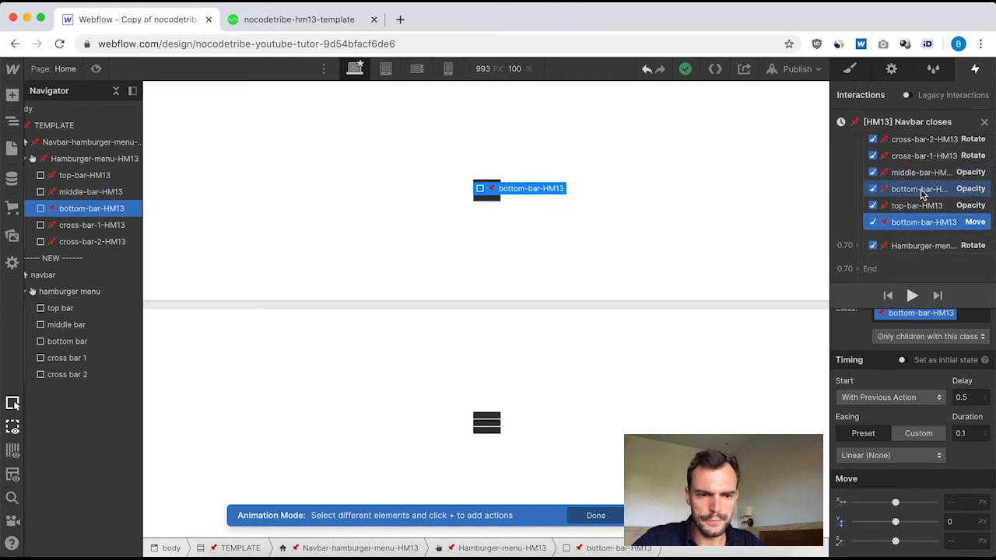
{"action": "scroll", "coordinate": [923, 174], "scroll_direction": "up", "scroll_amount": 5}
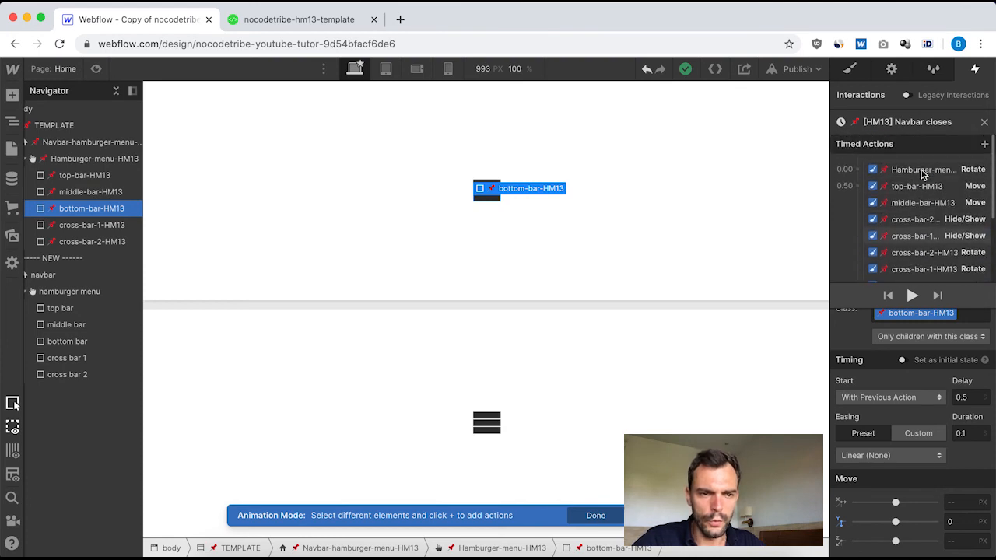
{"action": "scroll", "coordinate": [921, 172], "scroll_direction": "down", "scroll_amount": 1}
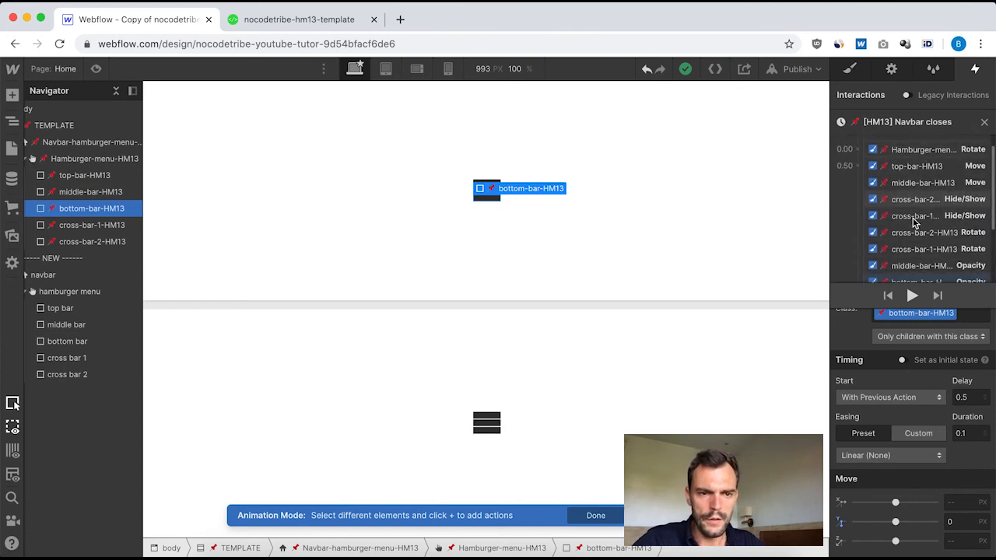
{"action": "left_click", "coordinate": [923, 169]}
{"action": "left_click", "coordinate": [920, 184]}
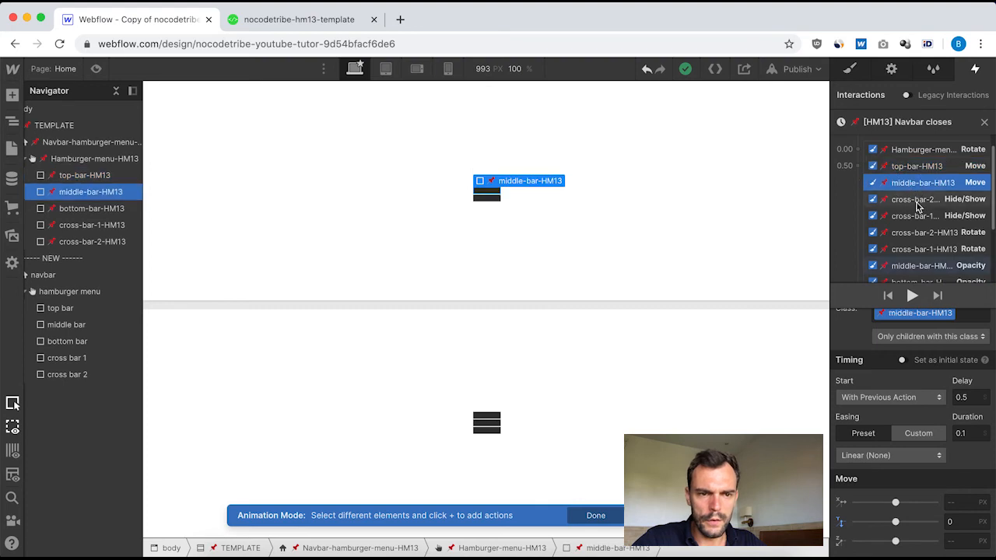
{"action": "scroll", "coordinate": [924, 235], "scroll_direction": "down", "scroll_amount": 1}
{"action": "left_click", "coordinate": [918, 267]}
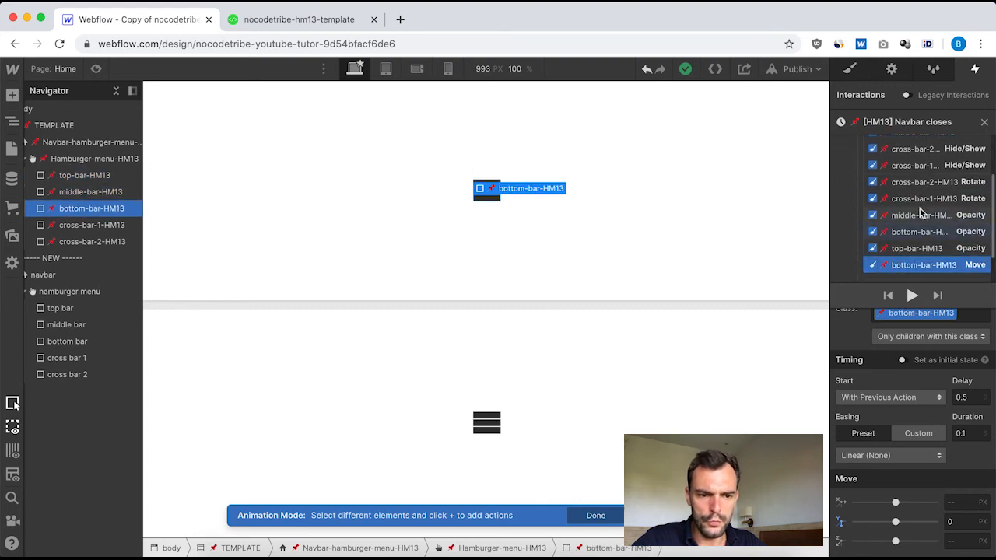
{"action": "scroll", "coordinate": [922, 218], "scroll_direction": "up", "scroll_amount": 2}
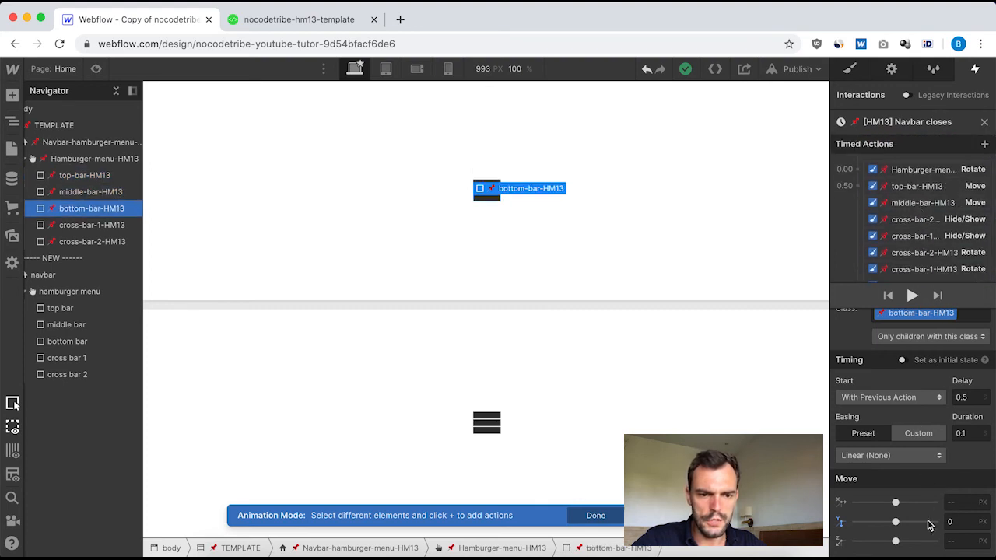
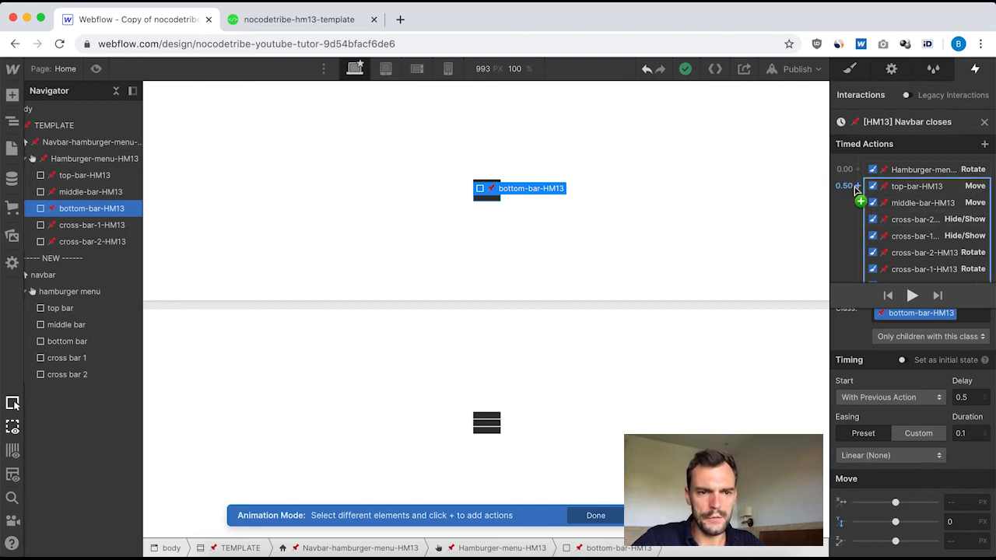
Close the template's "[HM13] Navbar closes" animation and open the new navbar's "Menu closes" animation for editing.
{"action": "left_click", "coordinate": [984, 125]}
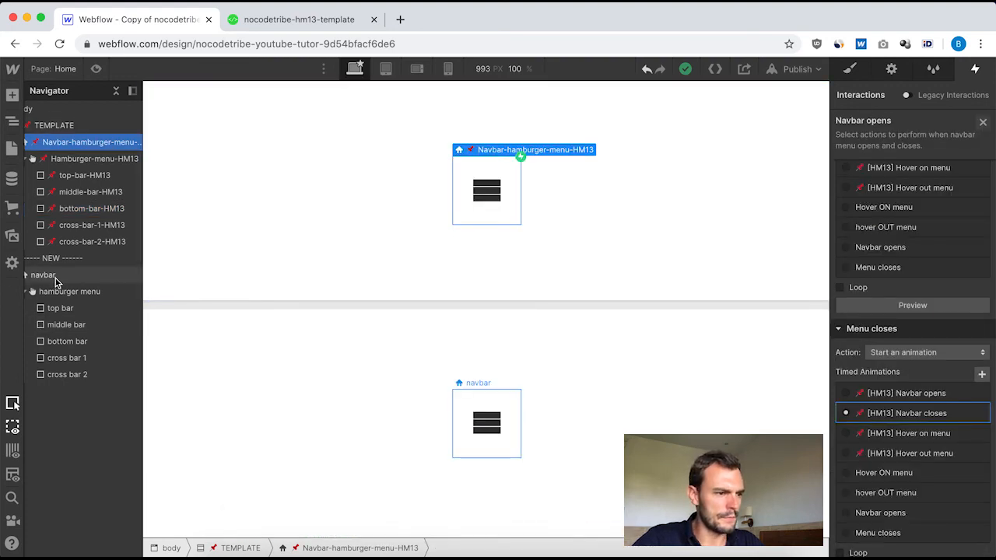
{"action": "left_click", "coordinate": [43, 275]}
{"action": "left_click", "coordinate": [907, 147]}
{"action": "scroll", "coordinate": [910, 401], "scroll_direction": "down", "scroll_amount": 3}
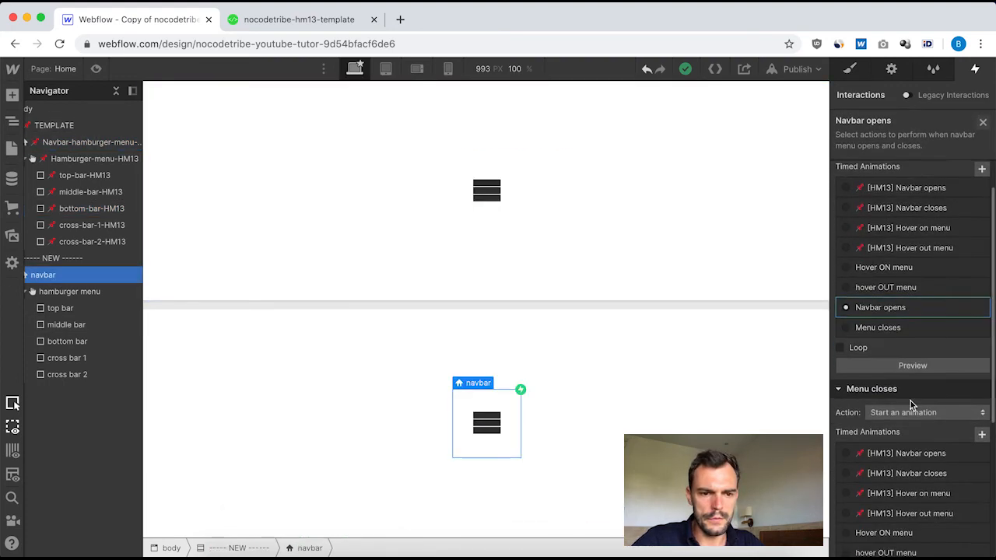
{"action": "left_click", "coordinate": [886, 498]}
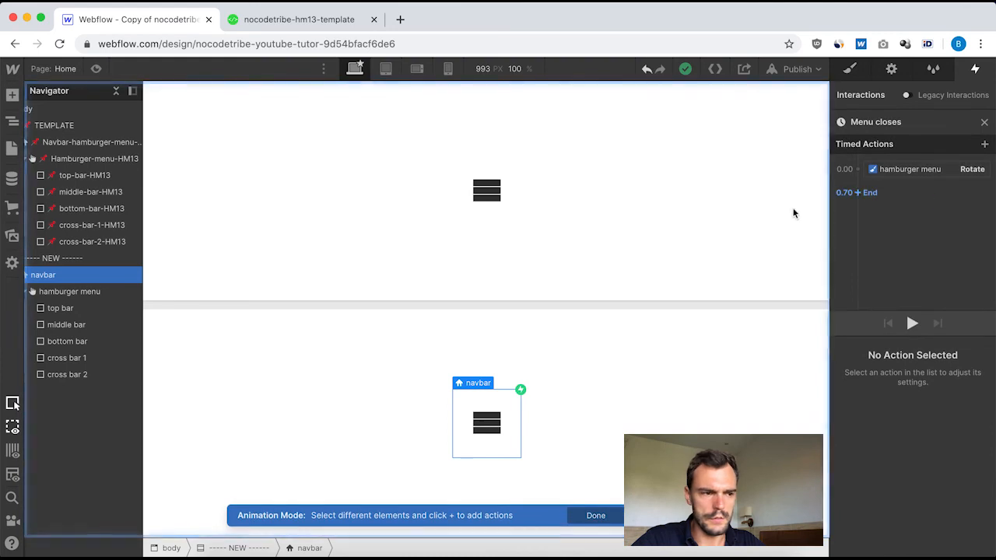
Add a Move action for the top bar with delay 0.5, duration 0.1 and a Y offset of 0 px.
{"action": "left_click", "coordinate": [60, 308]}
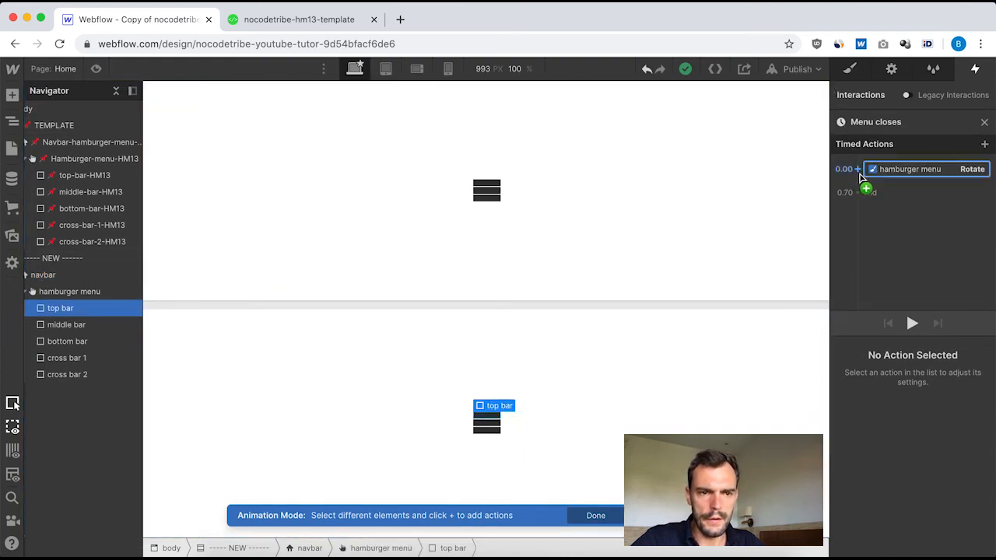
{"action": "left_click", "coordinate": [858, 170]}
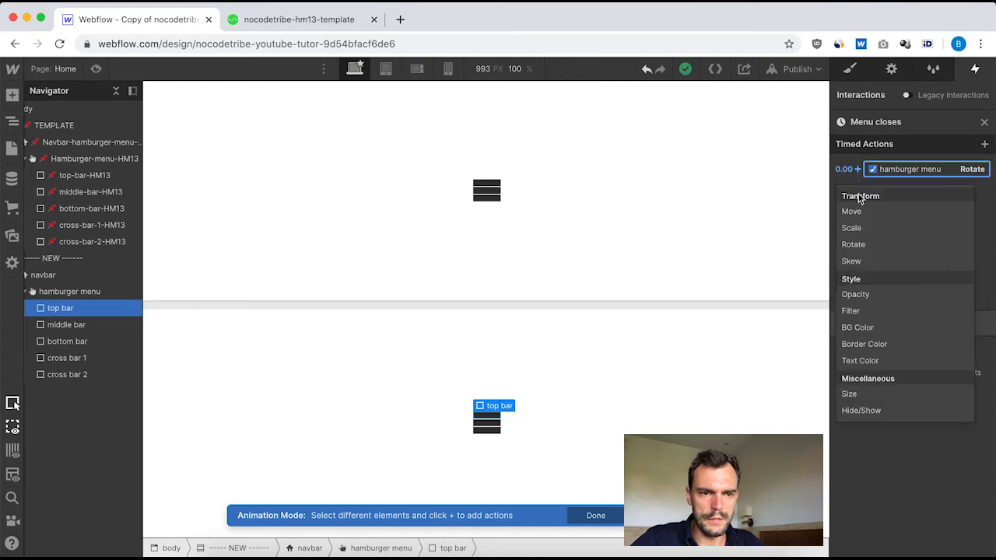
{"action": "left_click", "coordinate": [863, 212]}
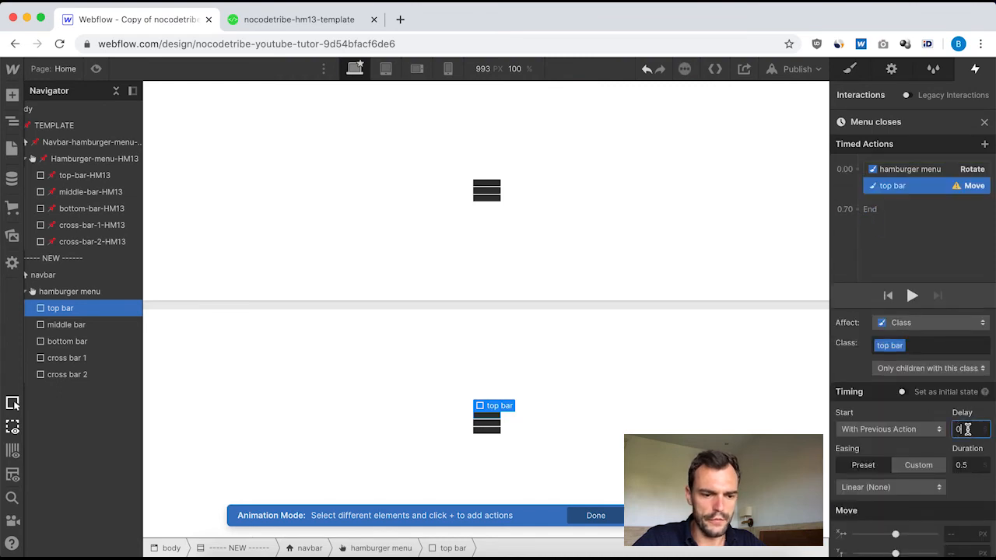
{"action": "left_click", "coordinate": [965, 465]}
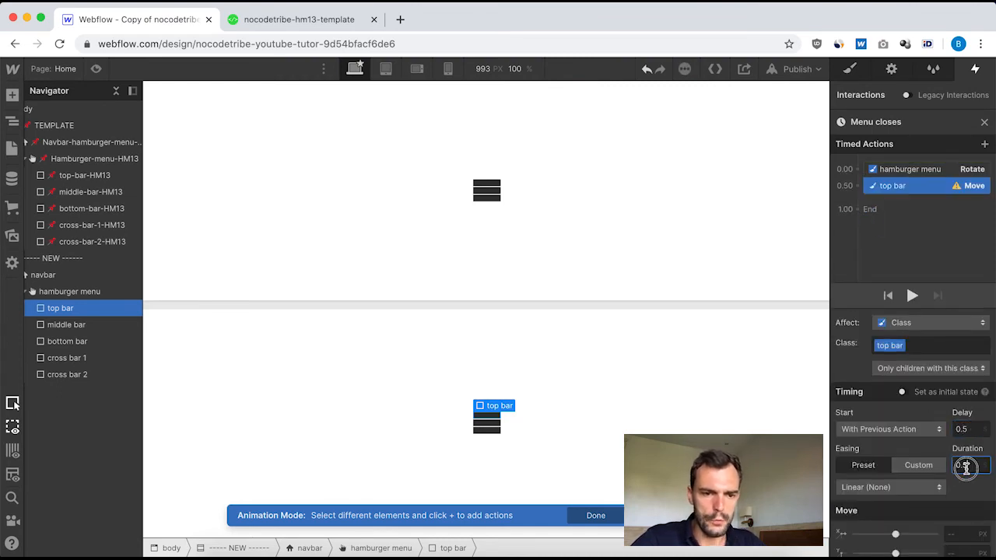
{"action": "scroll", "coordinate": [947, 470], "scroll_direction": "down", "scroll_amount": 2}
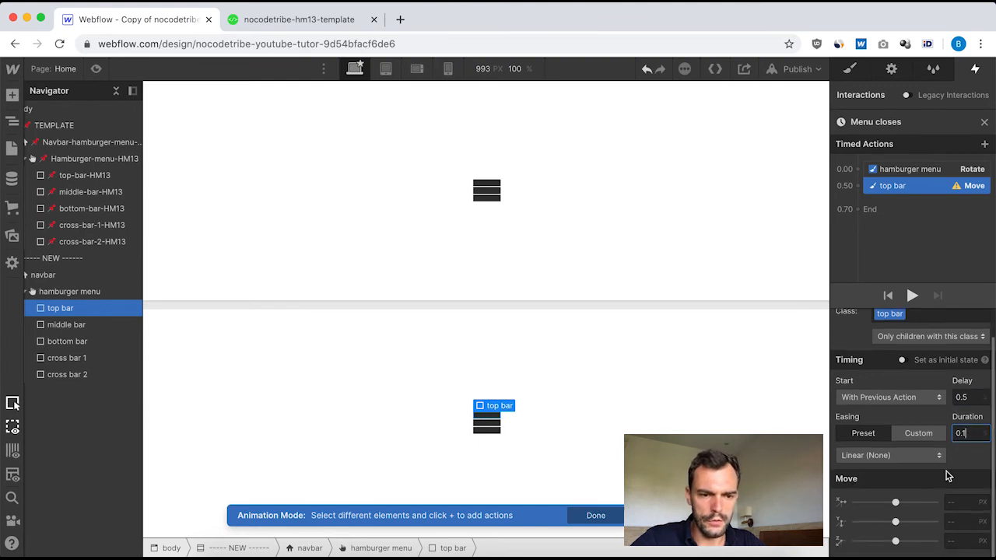
{"action": "left_click", "coordinate": [957, 521]}
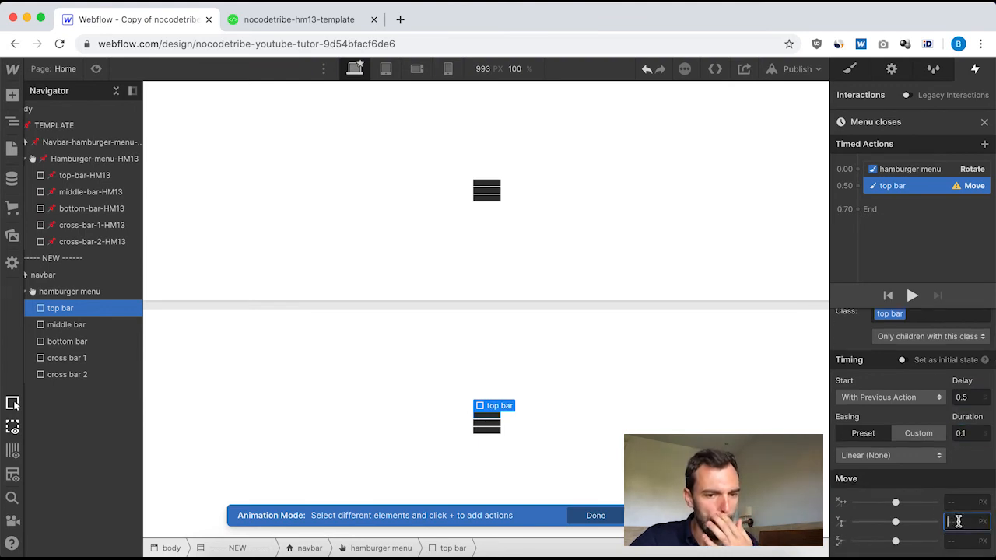
{"action": "type", "text": "0"}
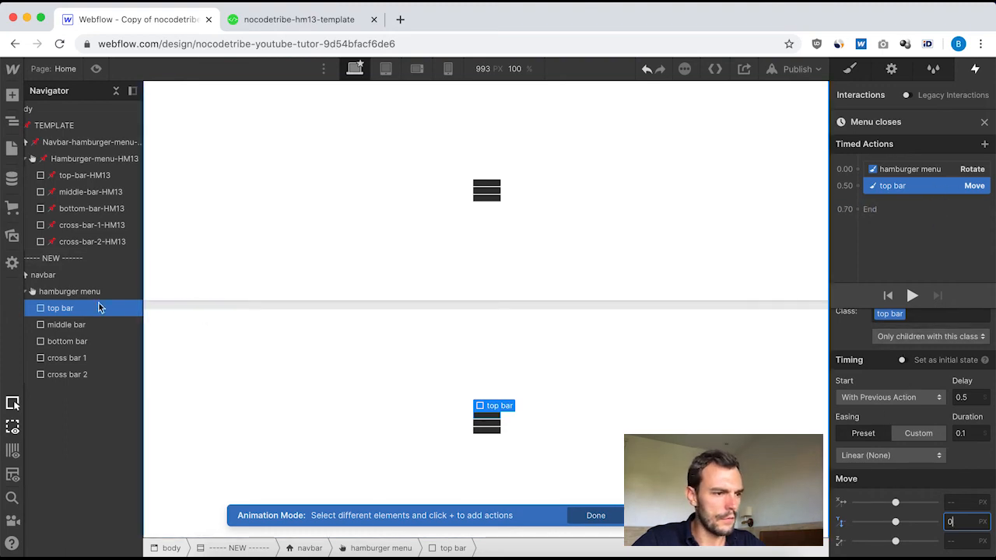
Add a Move action for the middle bar at 0.5 s with duration 0.1 and a Y offset of 0 px.
{"action": "left_click", "coordinate": [67, 324]}
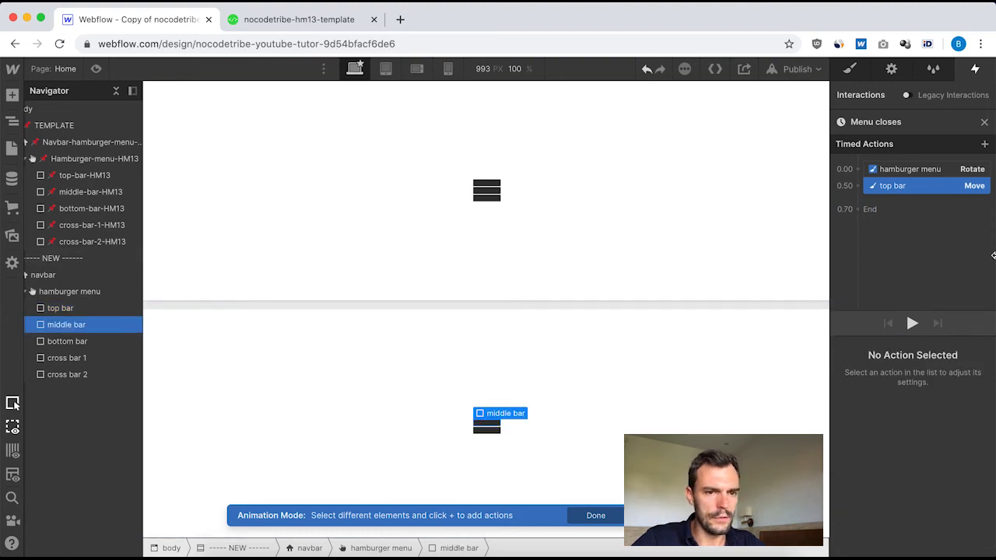
{"action": "left_click", "coordinate": [857, 186]}
{"action": "left_click", "coordinate": [873, 228]}
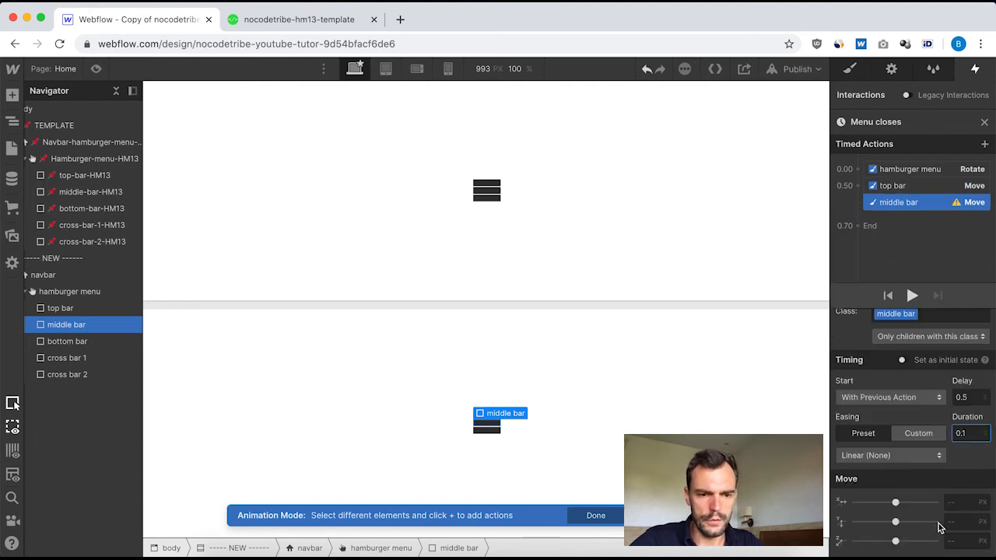
{"action": "type", "text": "0.1"}
{"action": "left_click", "coordinate": [957, 520]}
{"action": "type", "text": "0"}
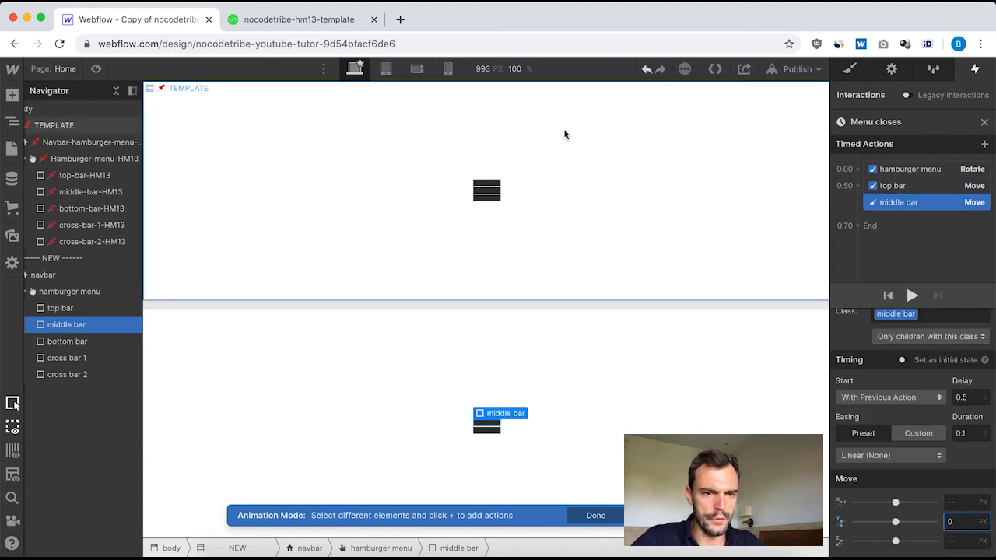
{"action": "left_click", "coordinate": [78, 341]}
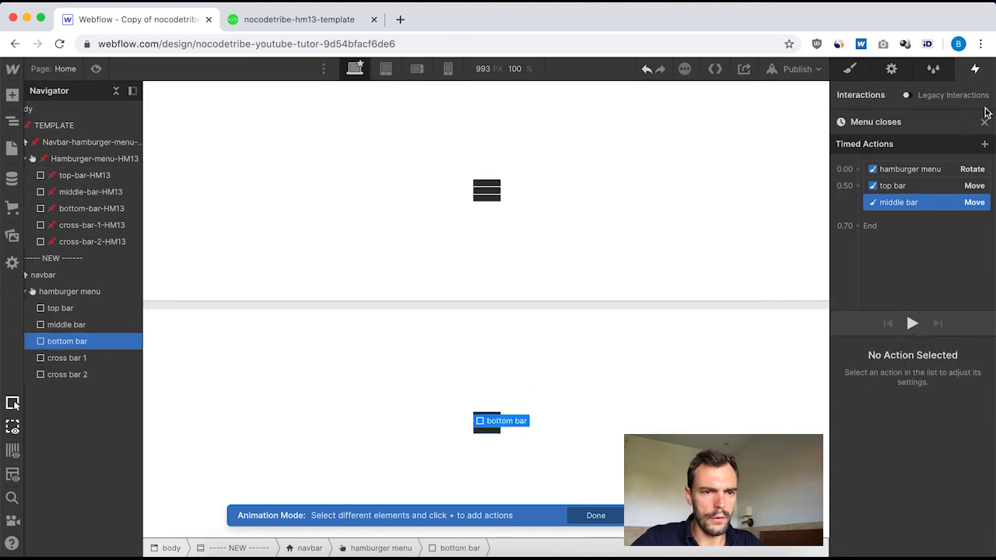
{"action": "left_click", "coordinate": [873, 193]}
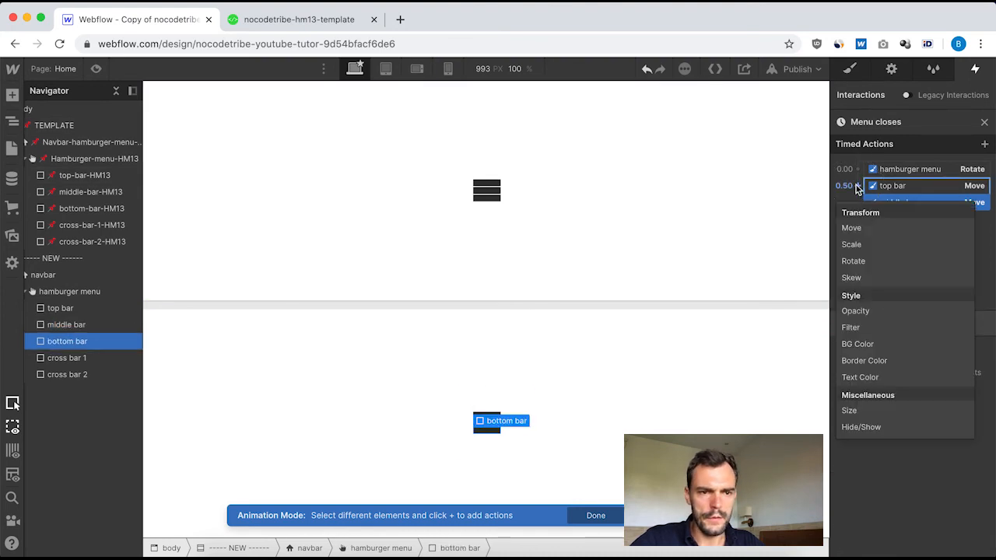
{"action": "left_click", "coordinate": [889, 241]}
{"action": "key", "text": "Delete"}
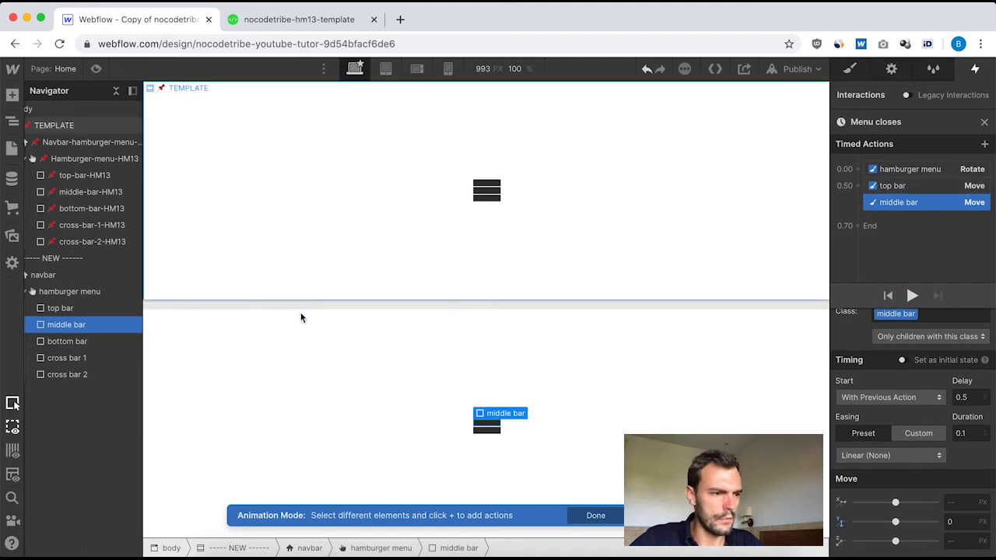
Add a Move action for the bottom bar at 0.5 s with a Y offset of 0 px and duration 0.1.
{"action": "left_click", "coordinate": [81, 343]}
{"action": "left_click", "coordinate": [857, 186]}
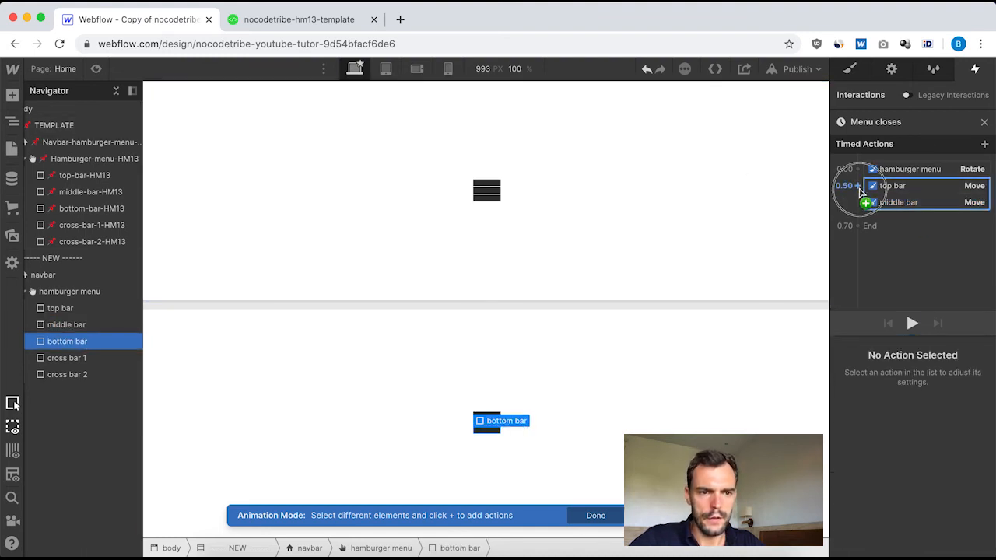
{"action": "left_click", "coordinate": [868, 230]}
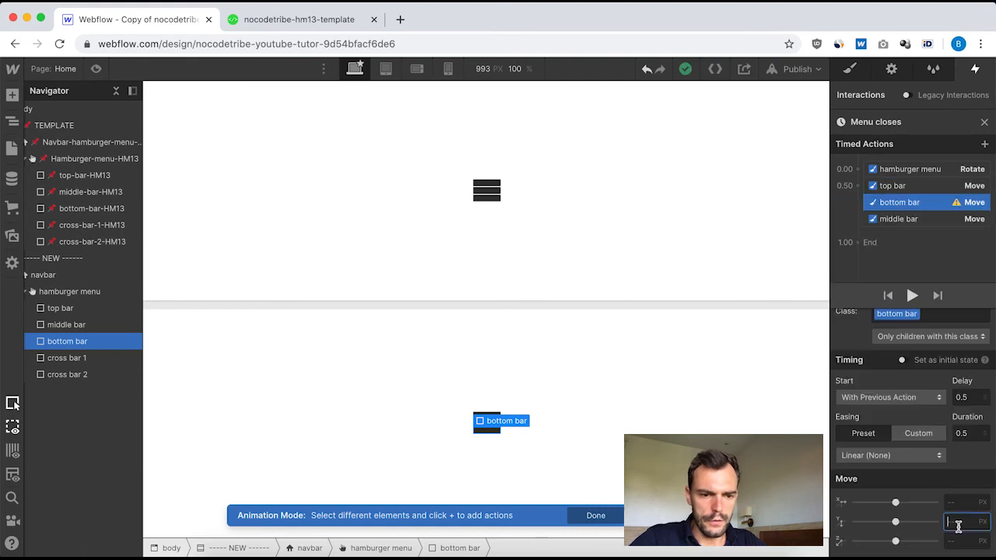
{"action": "type", "text": "0"}
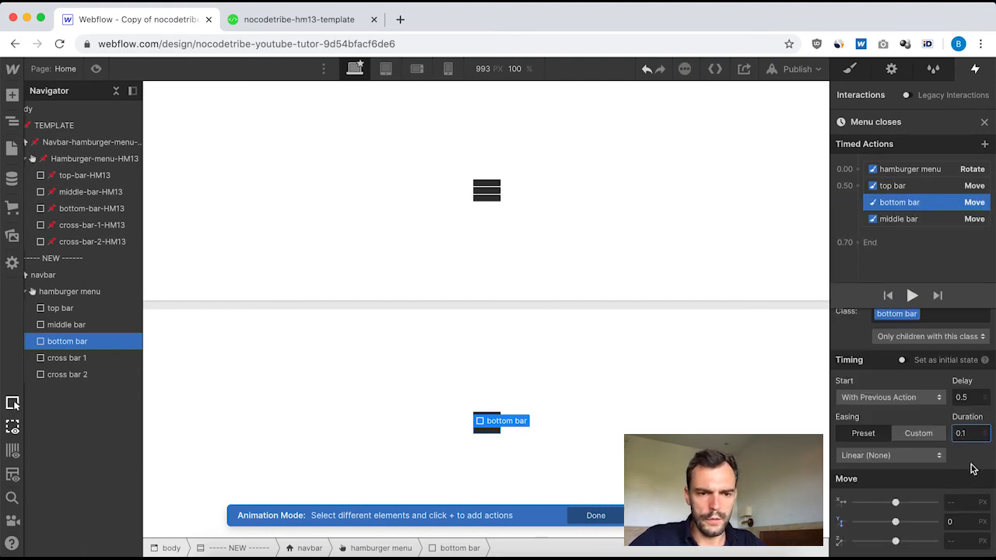
Close the "Menu closes" animation and reopen the template navbar's "[HM13] Navbar closes" animation.
{"action": "left_click", "coordinate": [984, 122]}
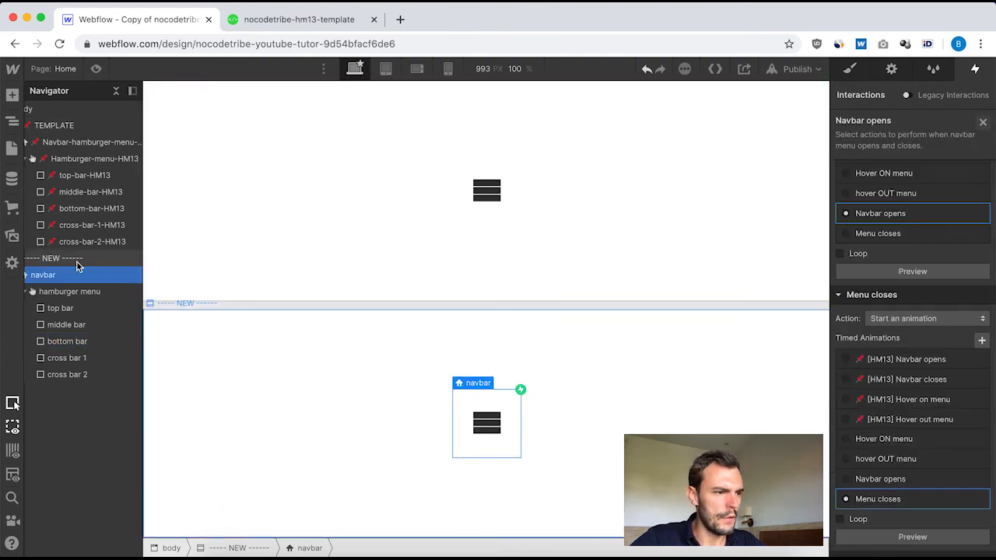
{"action": "left_click", "coordinate": [85, 143]}
{"action": "left_click", "coordinate": [908, 153]}
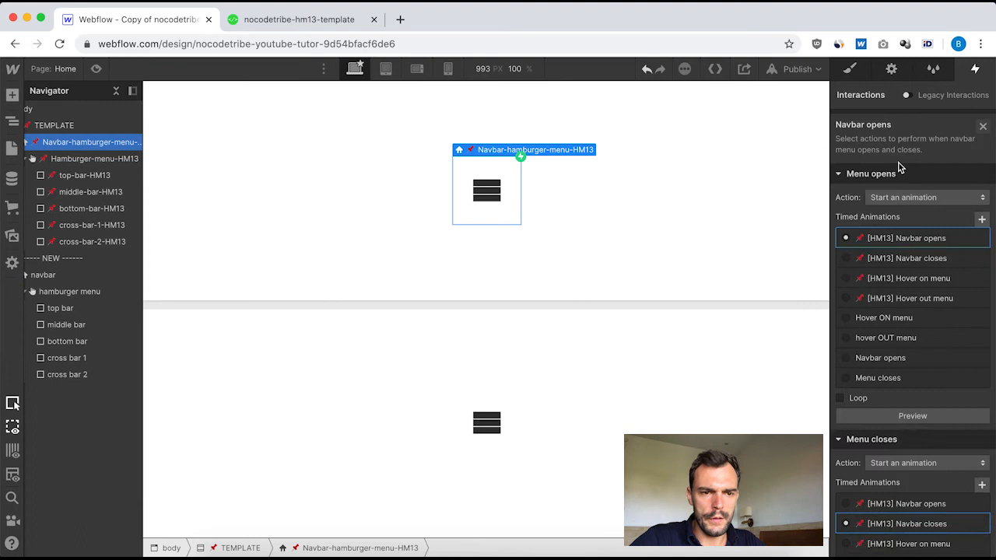
{"action": "scroll", "coordinate": [914, 416], "scroll_direction": "down", "scroll_amount": 3}
{"action": "left_click", "coordinate": [906, 398]}
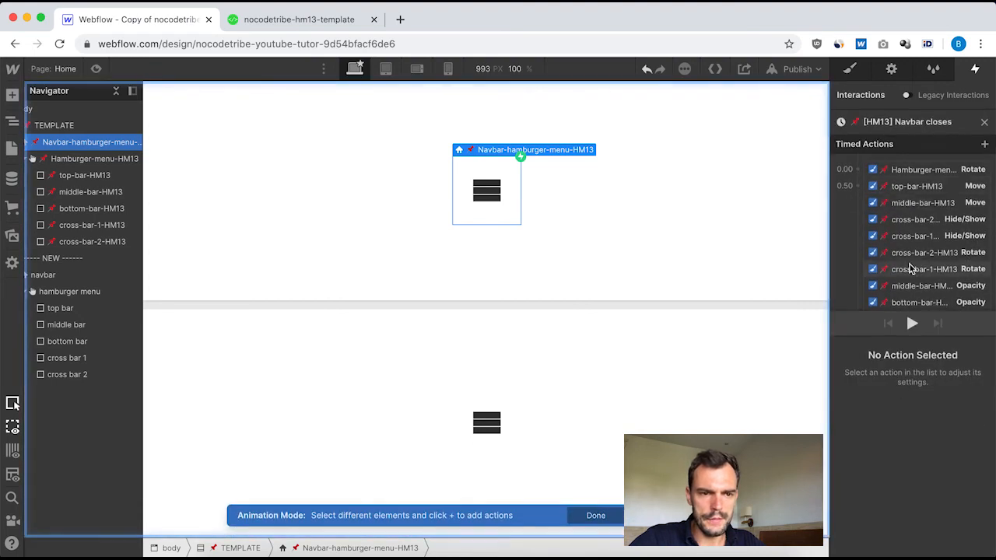
Check the timing, display and angle settings of the cross-bar-1 and cross-bar-2 Hide/Show and Rotate actions in "[HM13] Navbar closes".
{"action": "scroll", "coordinate": [922, 199], "scroll_direction": "down", "scroll_amount": 2}
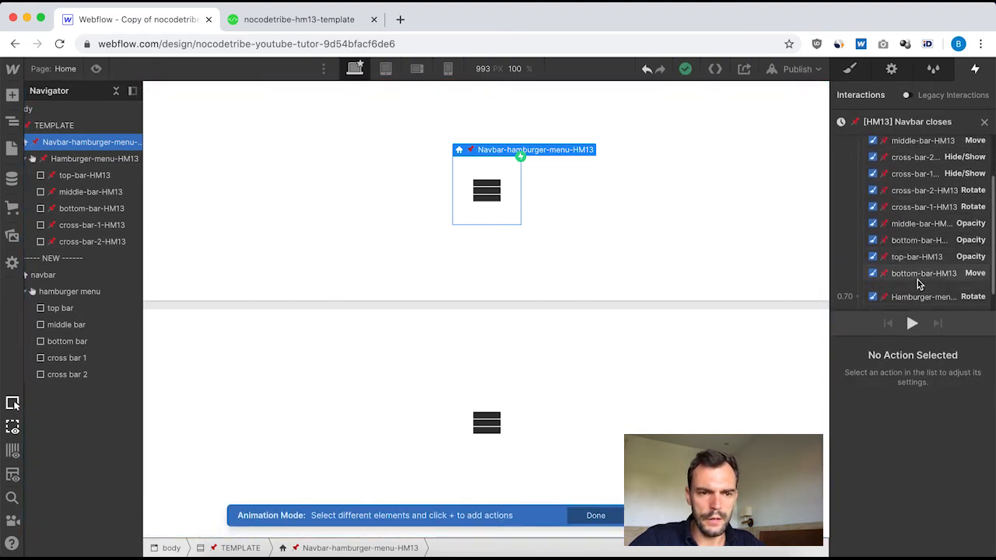
{"action": "scroll", "coordinate": [928, 193], "scroll_direction": "up", "scroll_amount": 2}
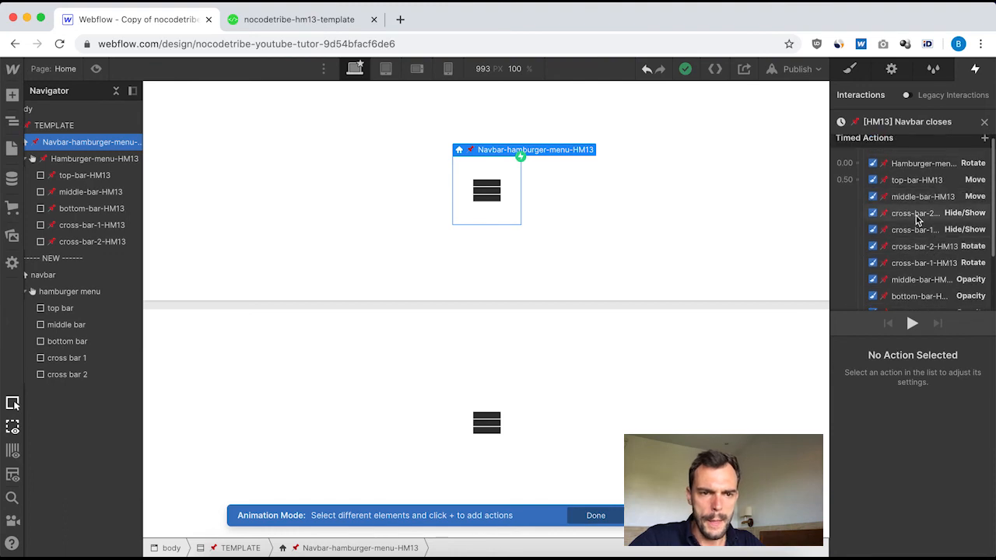
{"action": "left_click", "coordinate": [918, 213]}
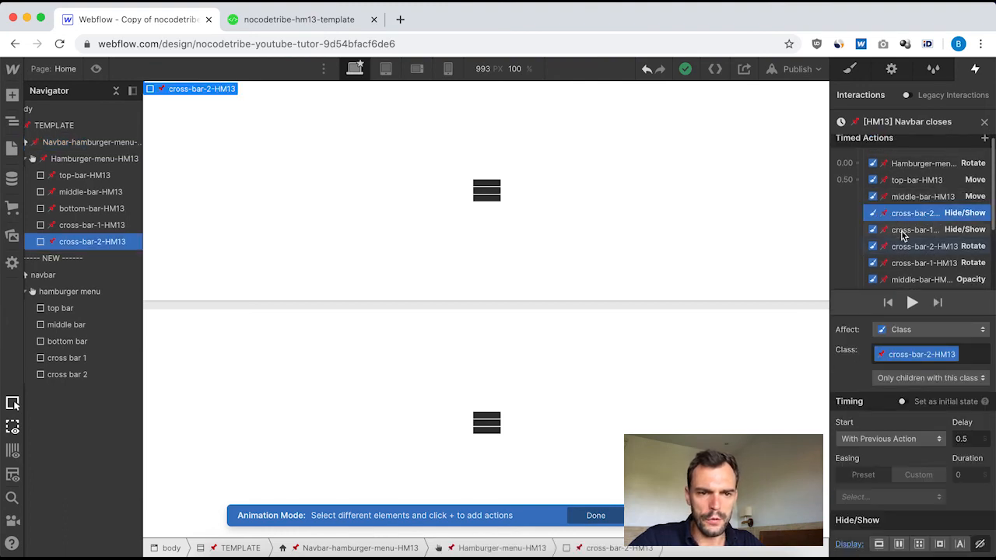
{"action": "left_click", "coordinate": [906, 230]}
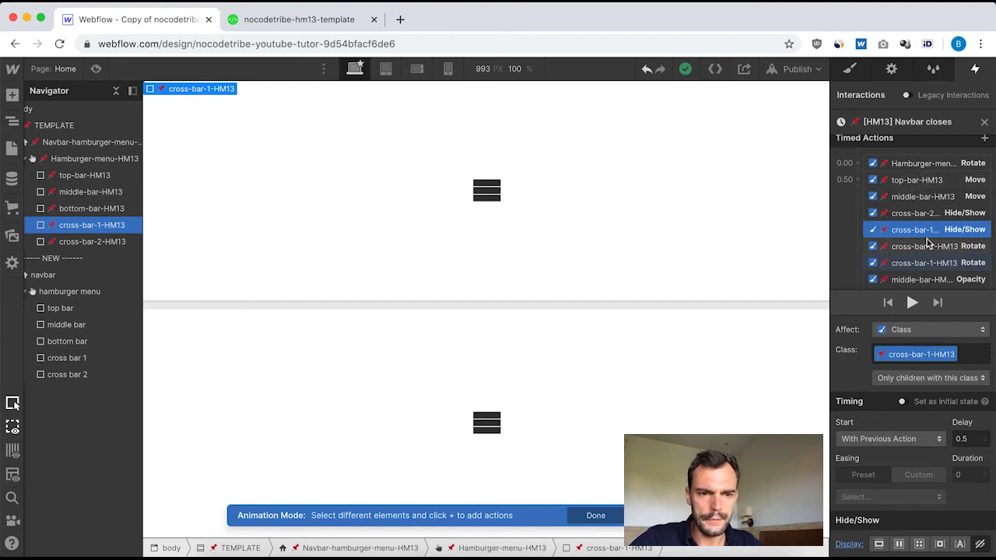
{"action": "left_click", "coordinate": [912, 250]}
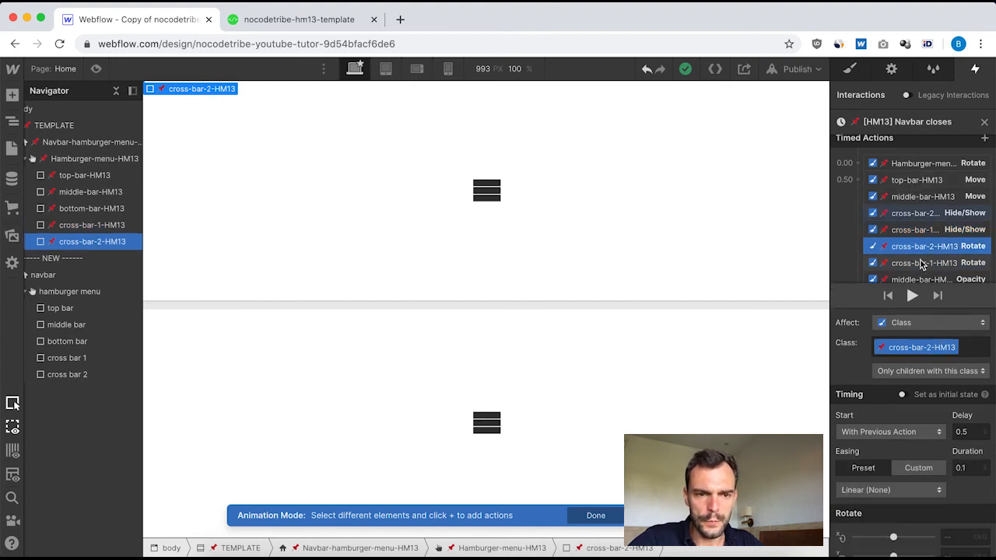
{"action": "left_click", "coordinate": [906, 266]}
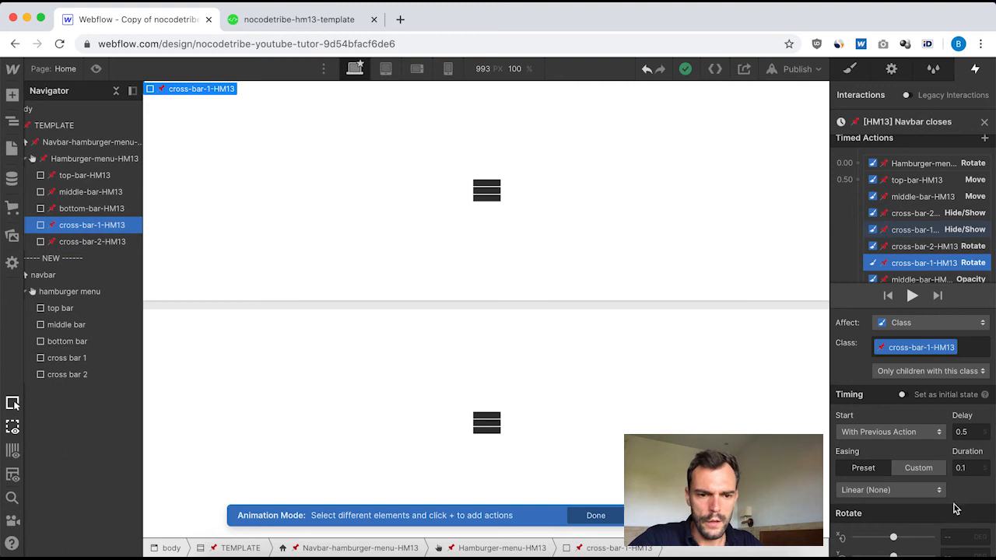
{"action": "scroll", "coordinate": [957, 517], "scroll_direction": "down", "scroll_amount": 1}
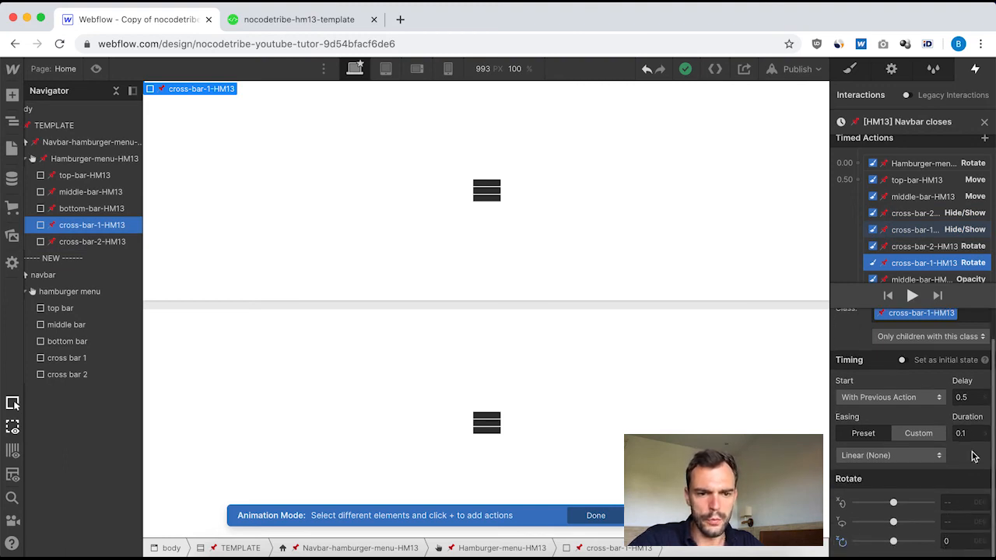
{"action": "scroll", "coordinate": [961, 416], "scroll_direction": "up", "scroll_amount": 1}
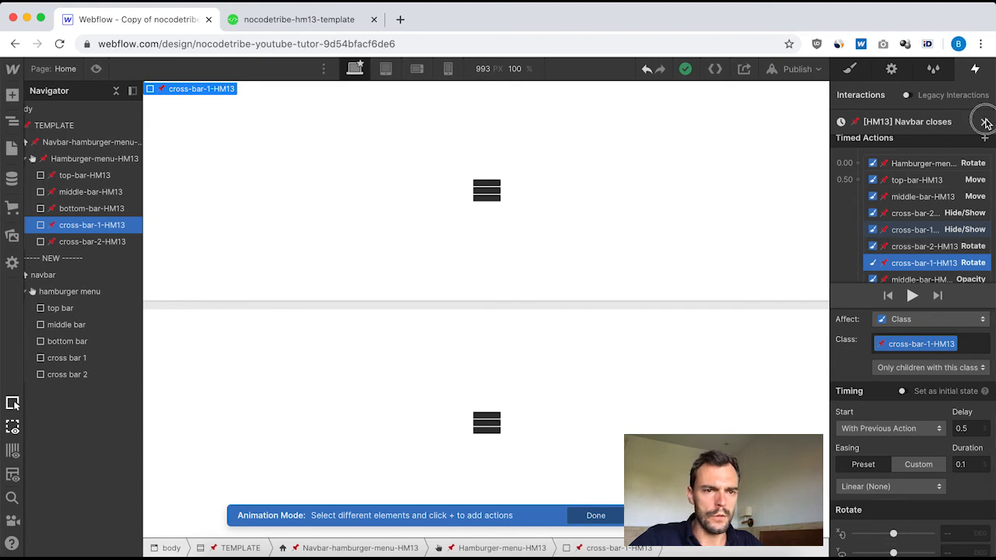
Leave the template's closing animation and reopen "Menu closes" on the new navbar.
{"action": "left_click", "coordinate": [986, 123]}
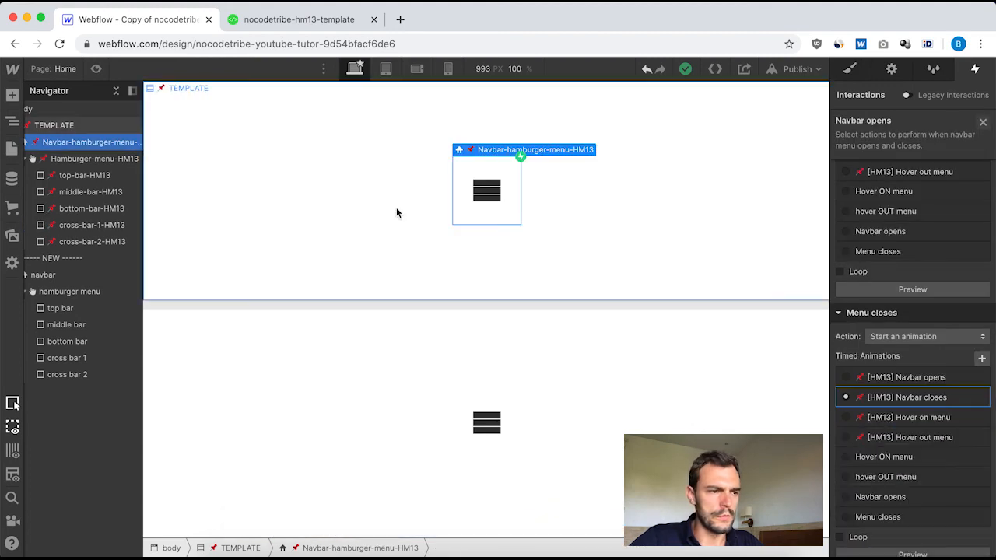
{"action": "left_click", "coordinate": [56, 277]}
{"action": "left_click", "coordinate": [869, 152]}
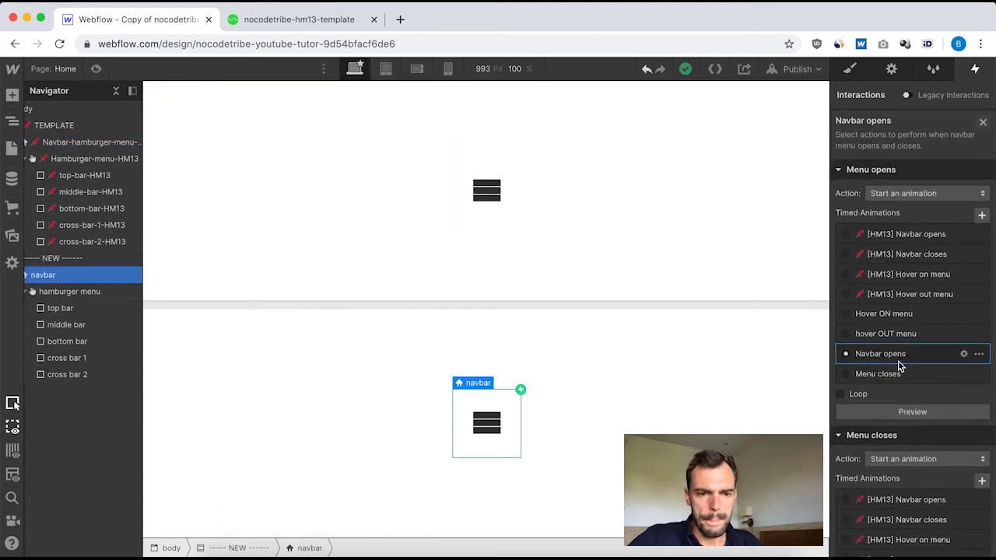
{"action": "scroll", "coordinate": [898, 366], "scroll_direction": "down", "scroll_amount": 5}
{"action": "left_click", "coordinate": [872, 432]}
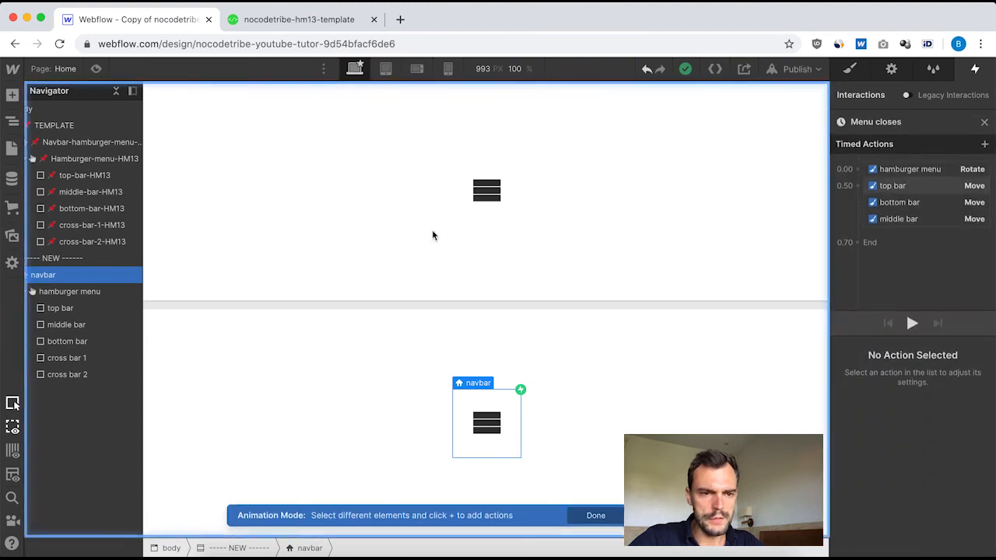
Add Hide/Show actions at 0.5 s that set cross bar 1 and cross bar 2 to display none.
{"action": "left_click", "coordinate": [70, 357]}
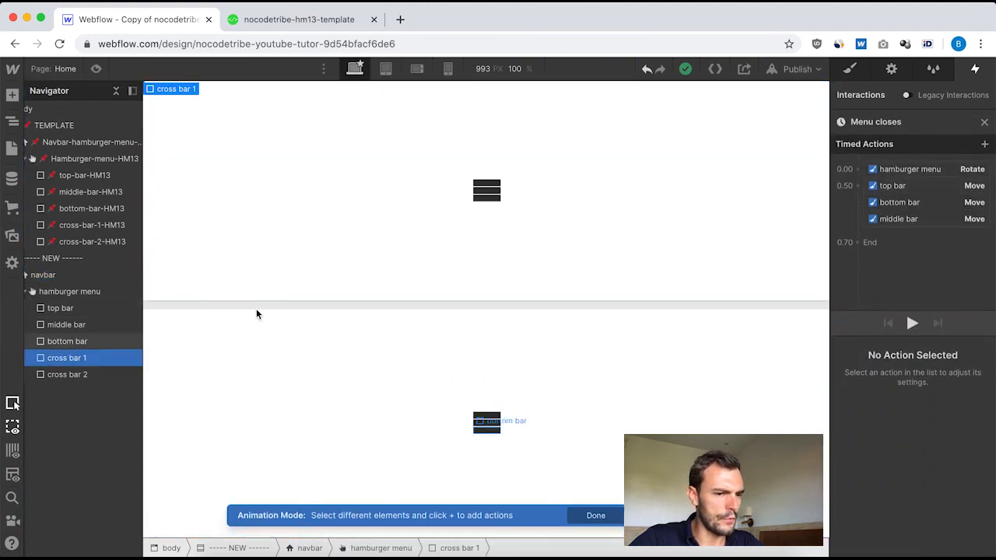
{"action": "left_click", "coordinate": [858, 187]}
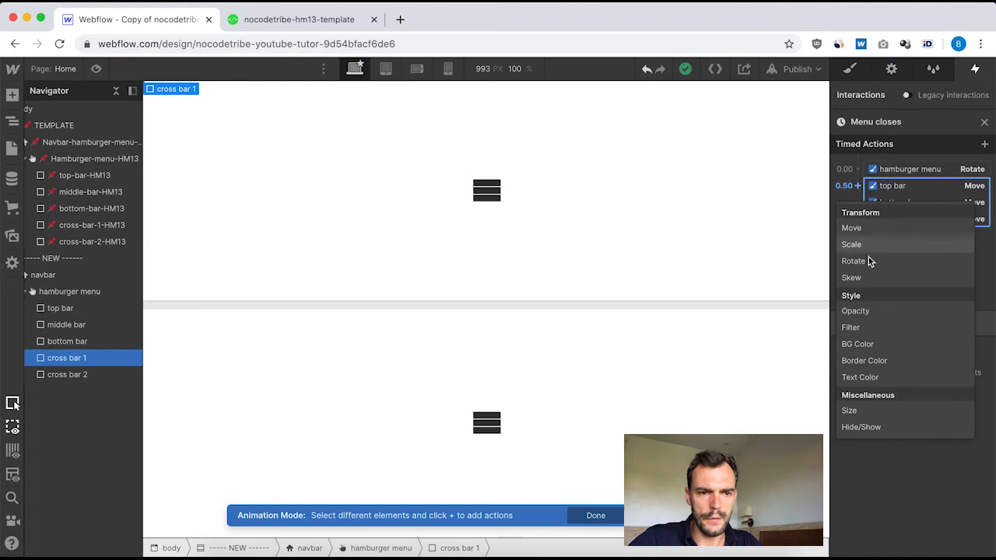
{"action": "left_click", "coordinate": [873, 427]}
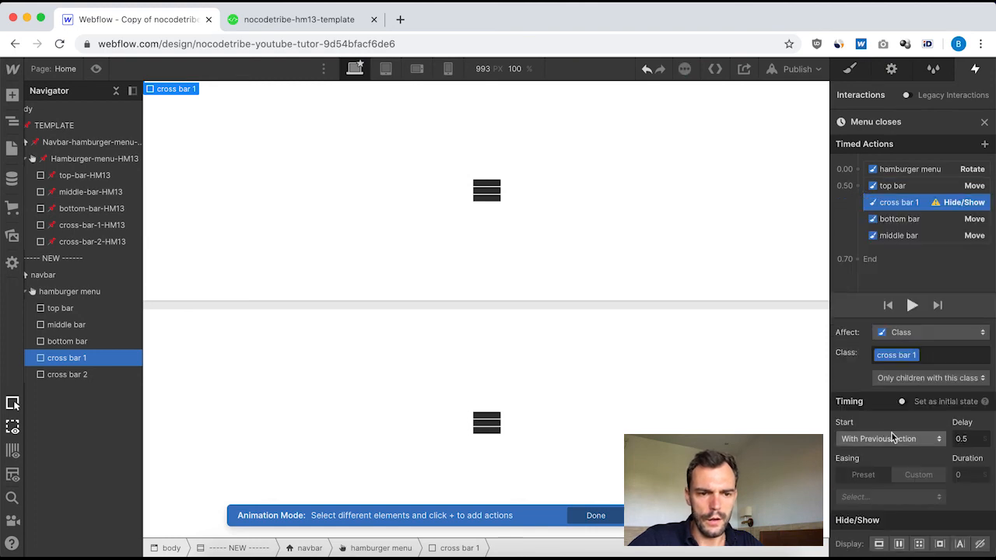
{"action": "left_click", "coordinate": [979, 544]}
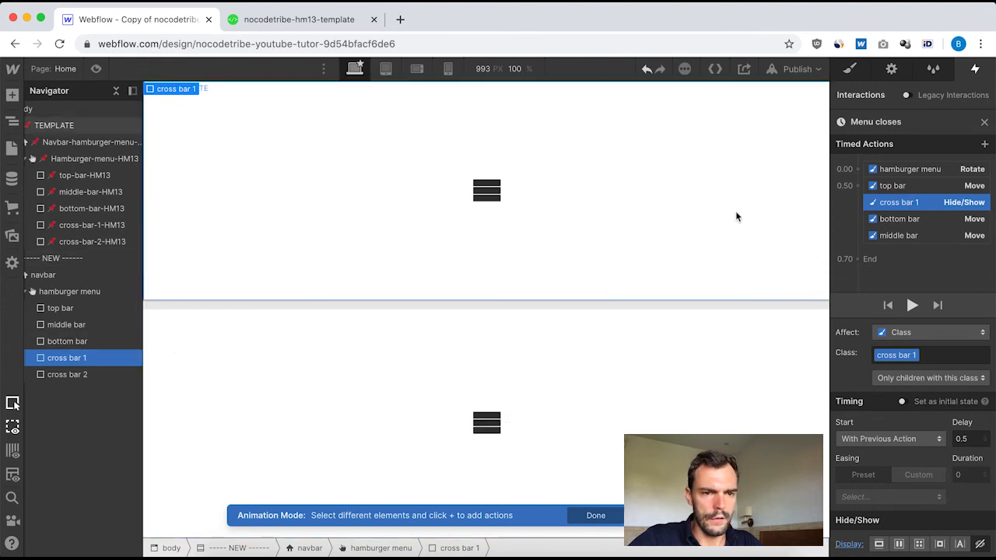
{"action": "left_click", "coordinate": [77, 375]}
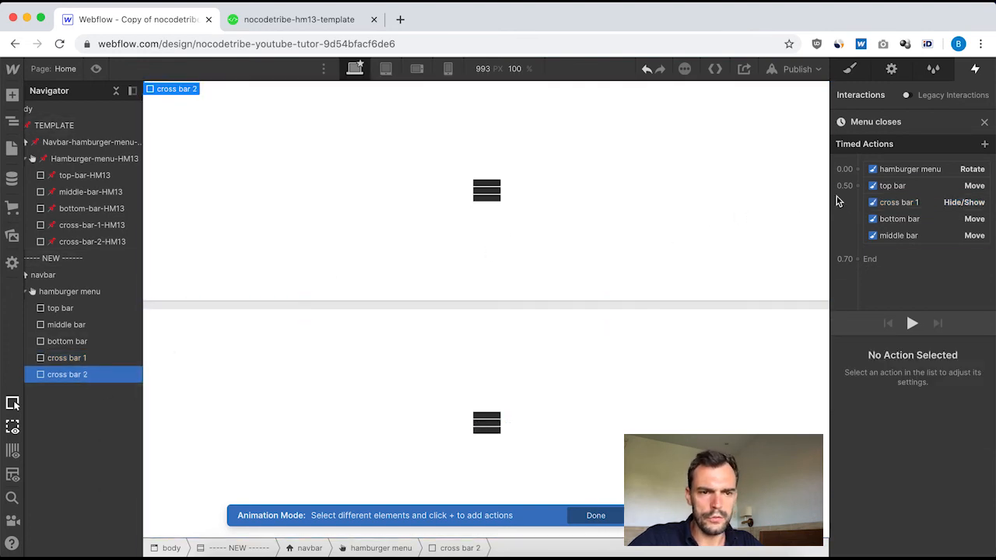
{"action": "left_click", "coordinate": [858, 185]}
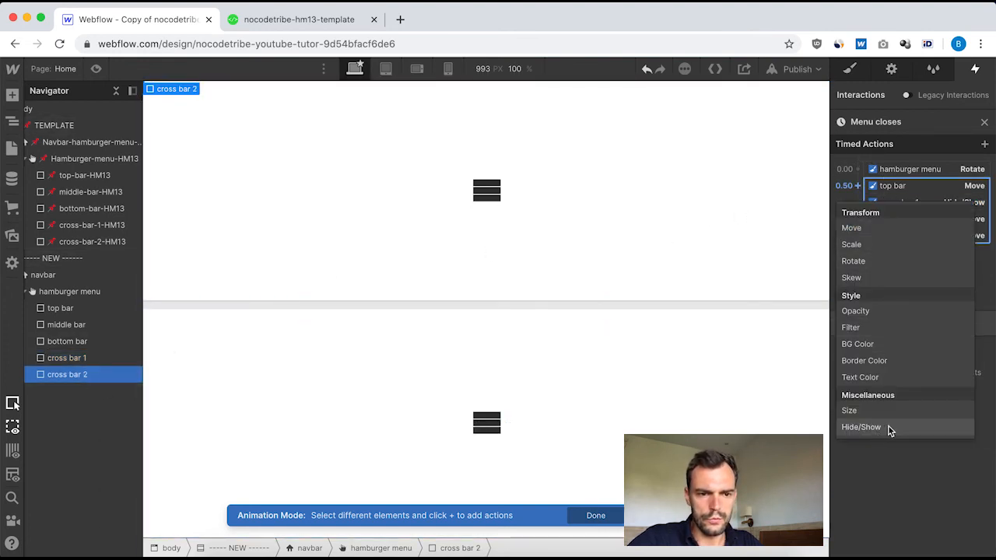
{"action": "left_click", "coordinate": [861, 427]}
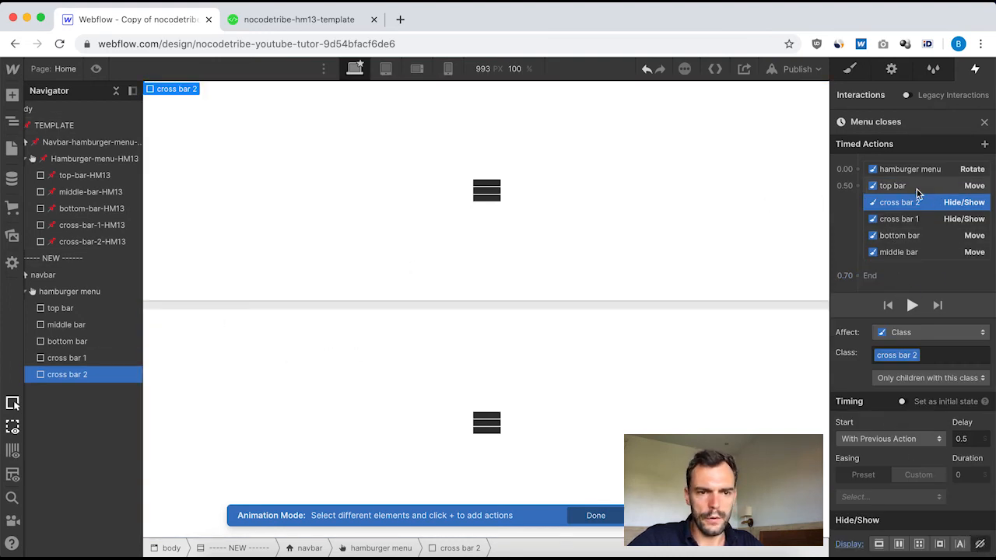
Add a Rotate action for cross bar 1 at 0.5 s with a duration of 0.1 and a Z angle of 0.
{"action": "left_click", "coordinate": [907, 220]}
{"action": "left_click", "coordinate": [858, 185]}
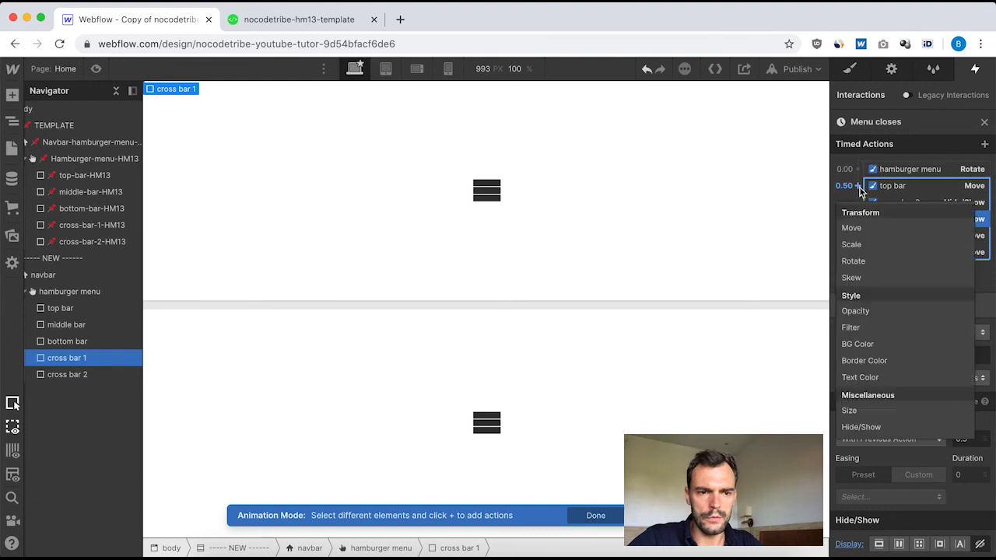
{"action": "left_click", "coordinate": [879, 262]}
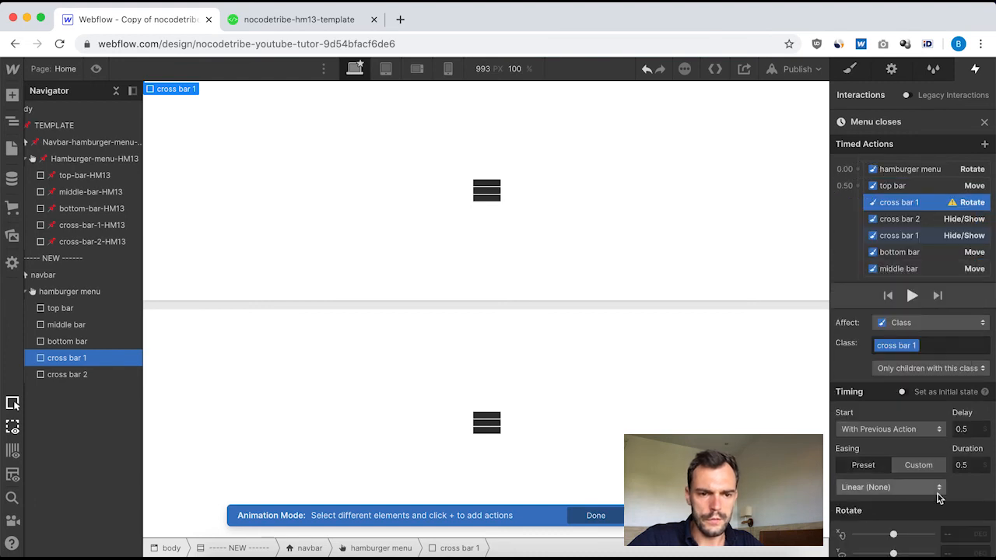
{"action": "scroll", "coordinate": [940, 502], "scroll_direction": "down", "scroll_amount": 1}
{"action": "key", "text": "BackSpace"}
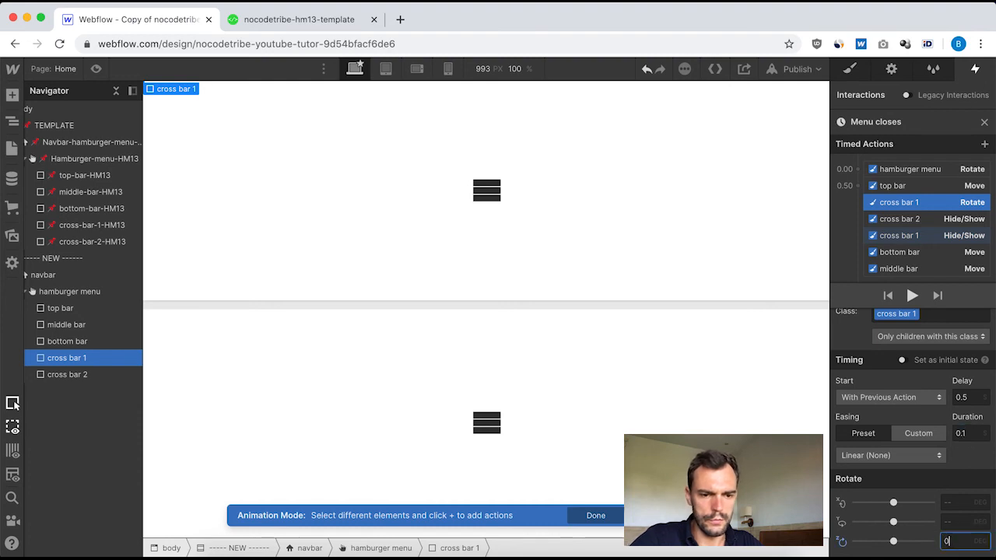
Add a Rotate action for cross bar 2 at 0.5 s with duration 0.1 and Z rotation 0.
{"action": "left_click", "coordinate": [902, 220]}
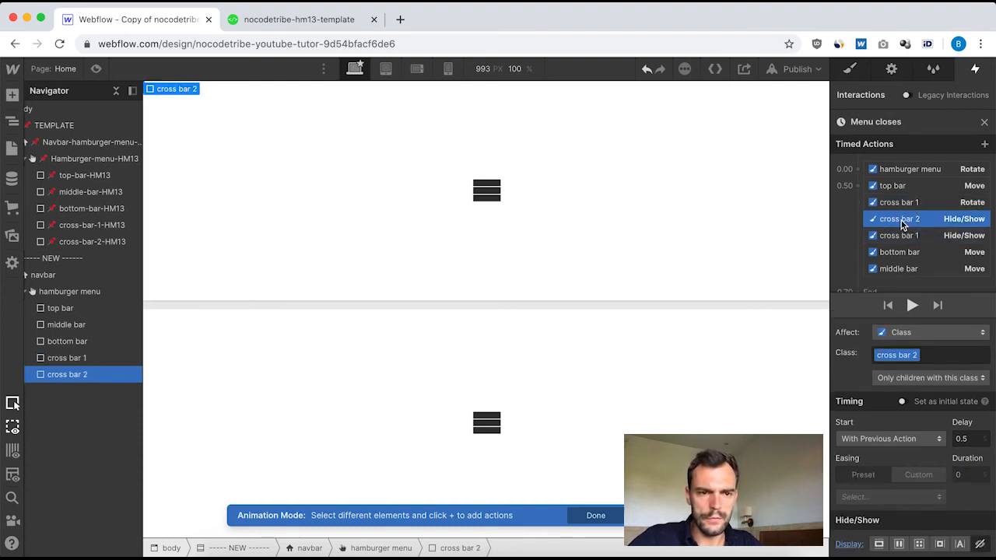
{"action": "left_click", "coordinate": [857, 186]}
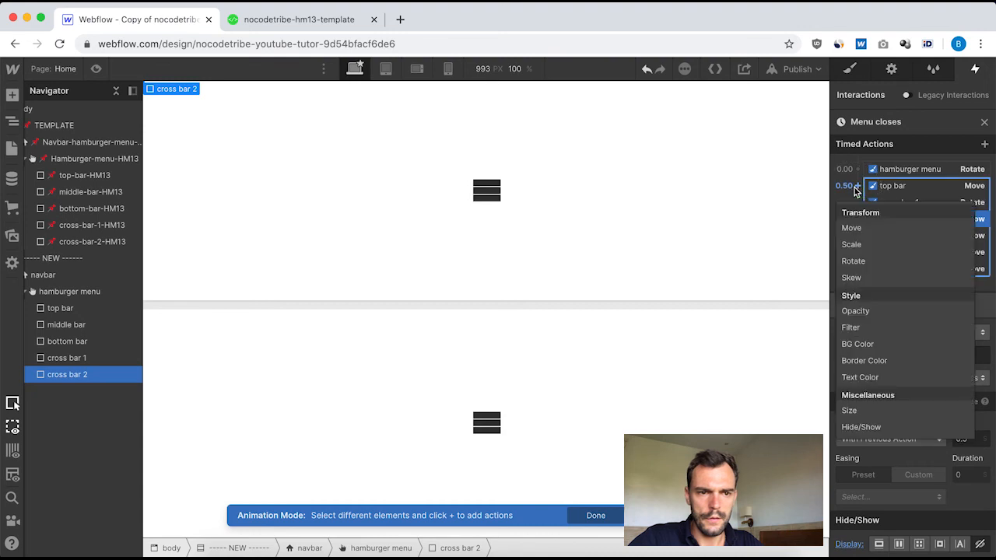
{"action": "left_click", "coordinate": [876, 261]}
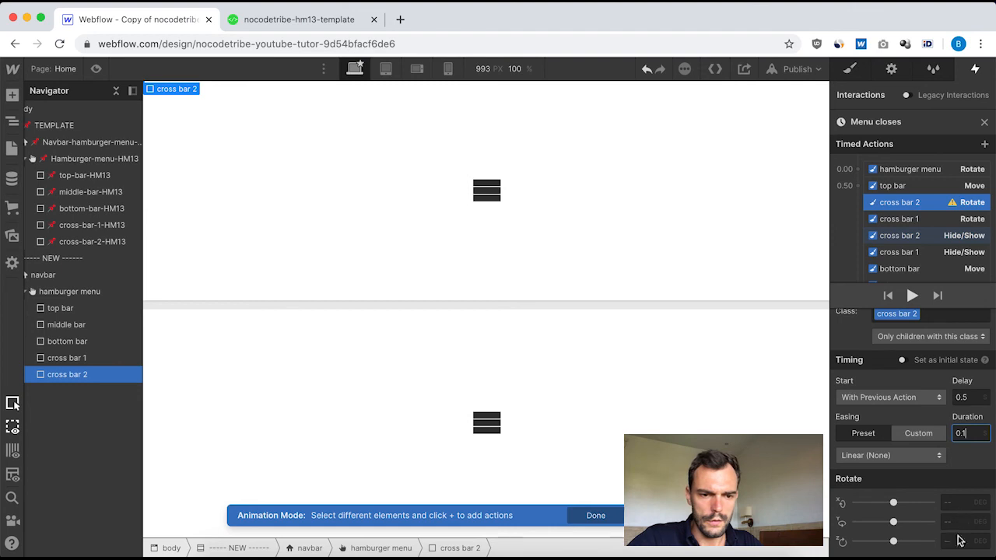
{"action": "type", "text": "0"}
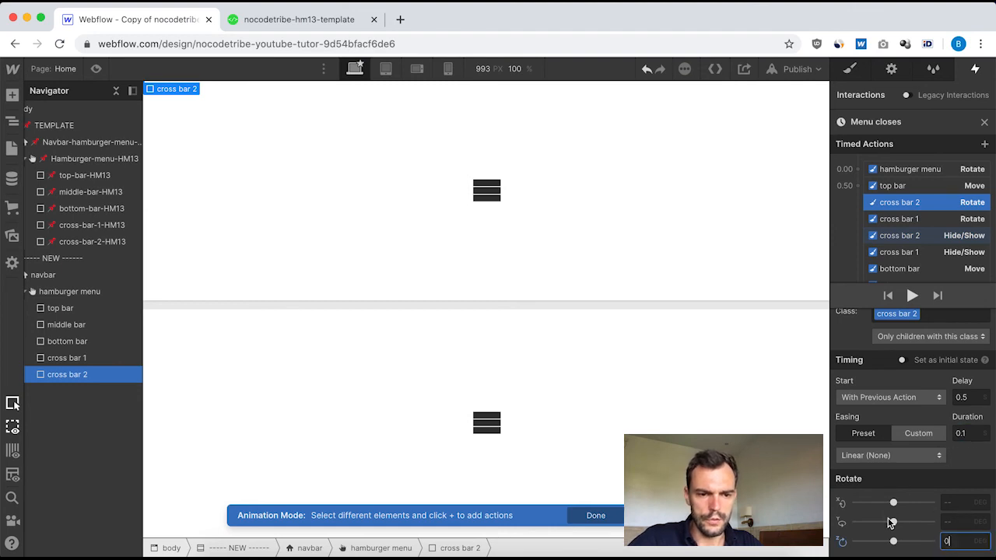
Close "Menu closes" and open the "[HM13] Navbar closes" animation on the template navbar.
{"action": "left_click", "coordinate": [986, 126]}
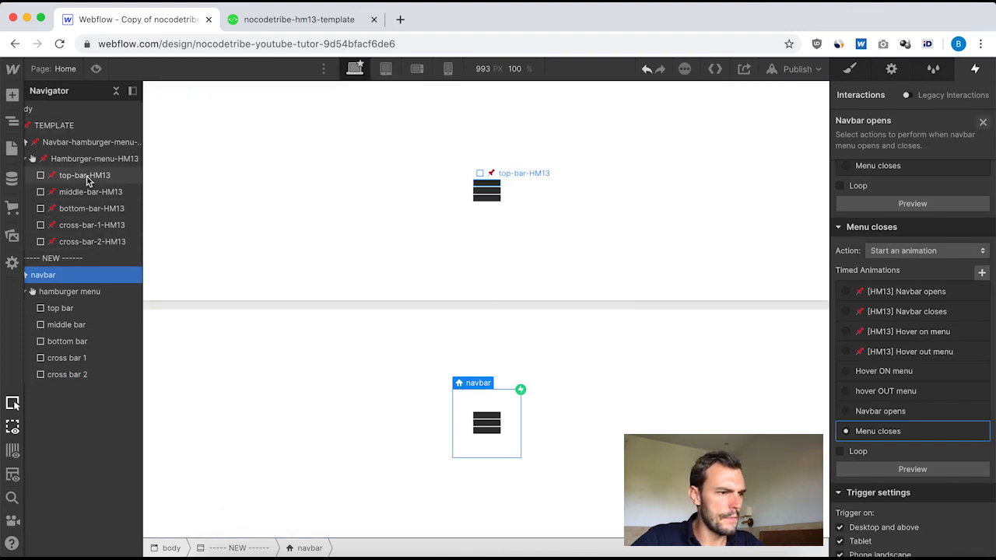
{"action": "left_click", "coordinate": [79, 141]}
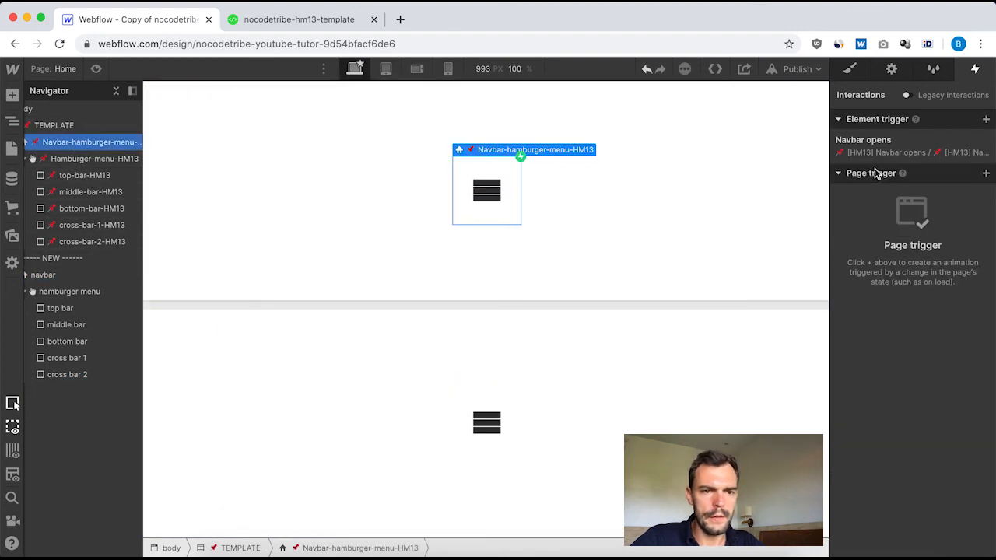
{"action": "left_click", "coordinate": [894, 150]}
{"action": "scroll", "coordinate": [938, 343], "scroll_direction": "down", "scroll_amount": 4}
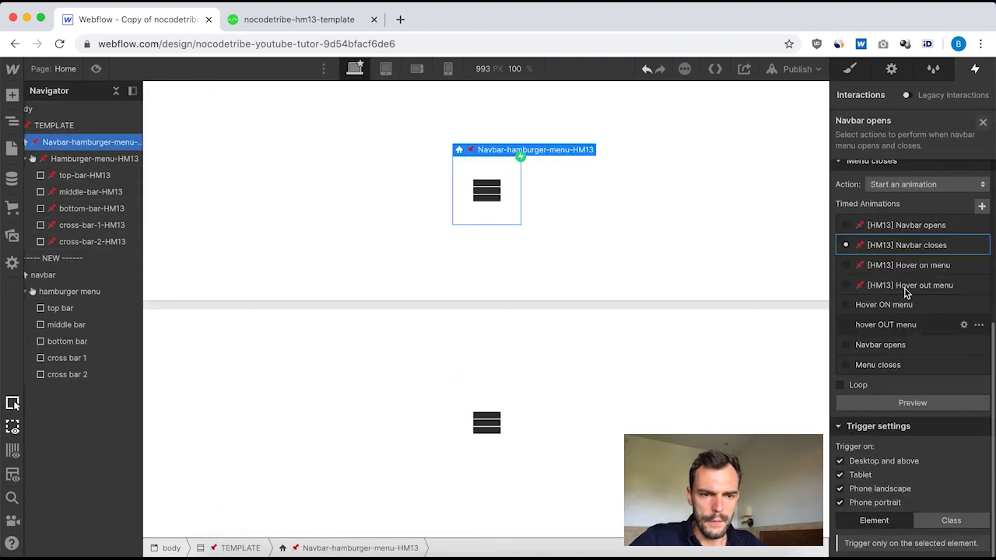
{"action": "left_click", "coordinate": [924, 245]}
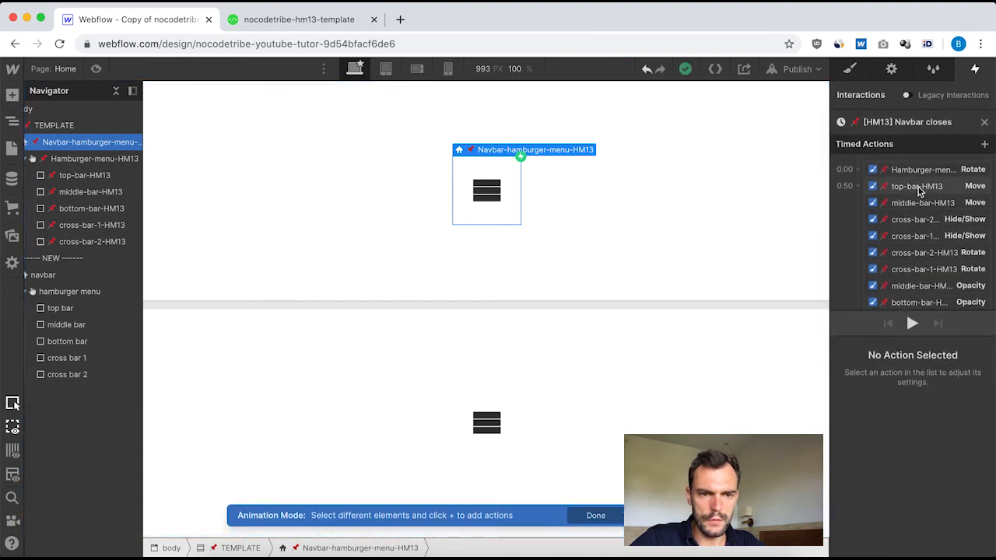
Check the cross-bar actions and the timing and opacity values of the middle, bottom and top bar Opacity actions in "[HM13] Navbar closes".
{"action": "left_click", "coordinate": [901, 230]}
{"action": "left_click", "coordinate": [907, 237]}
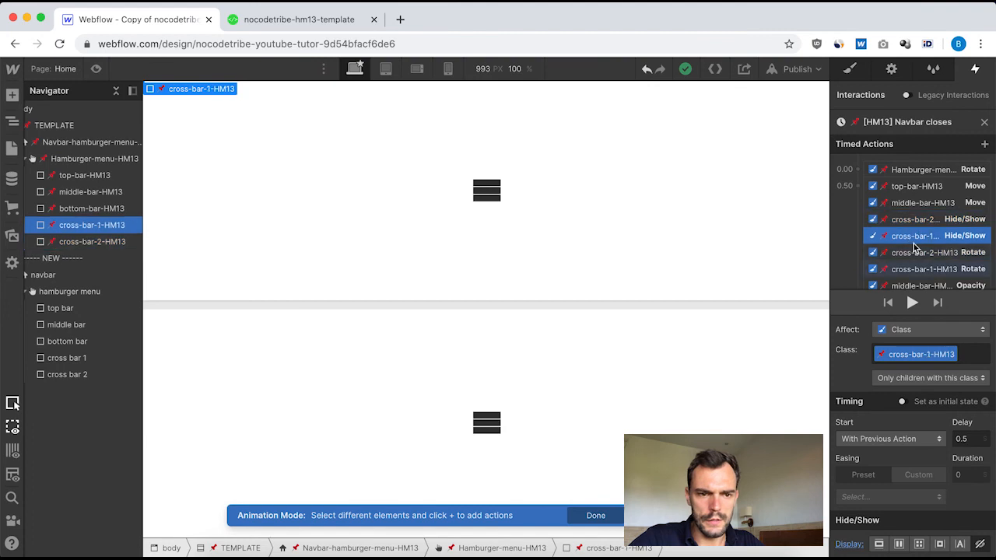
{"action": "left_click", "coordinate": [913, 254]}
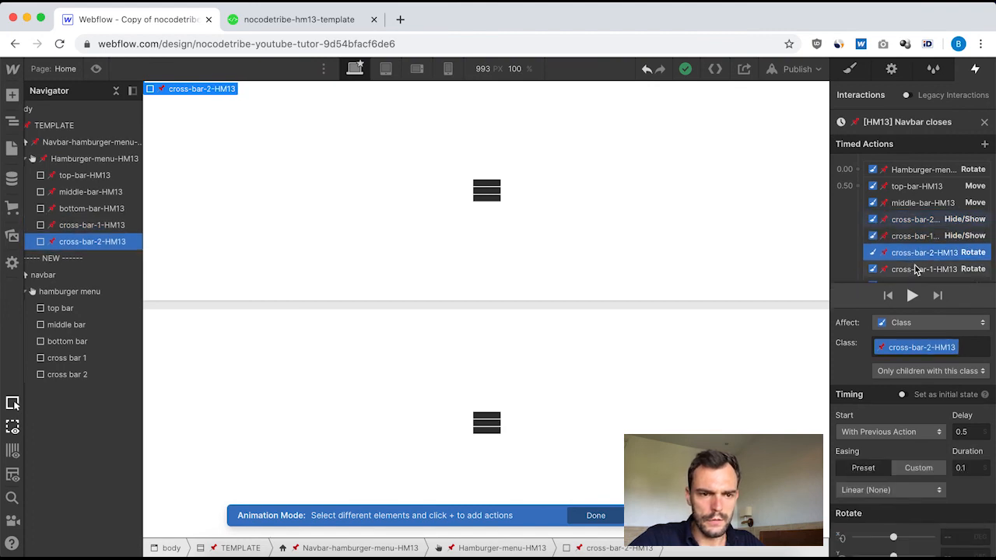
{"action": "left_click", "coordinate": [926, 269]}
{"action": "scroll", "coordinate": [918, 241], "scroll_direction": "down", "scroll_amount": 3}
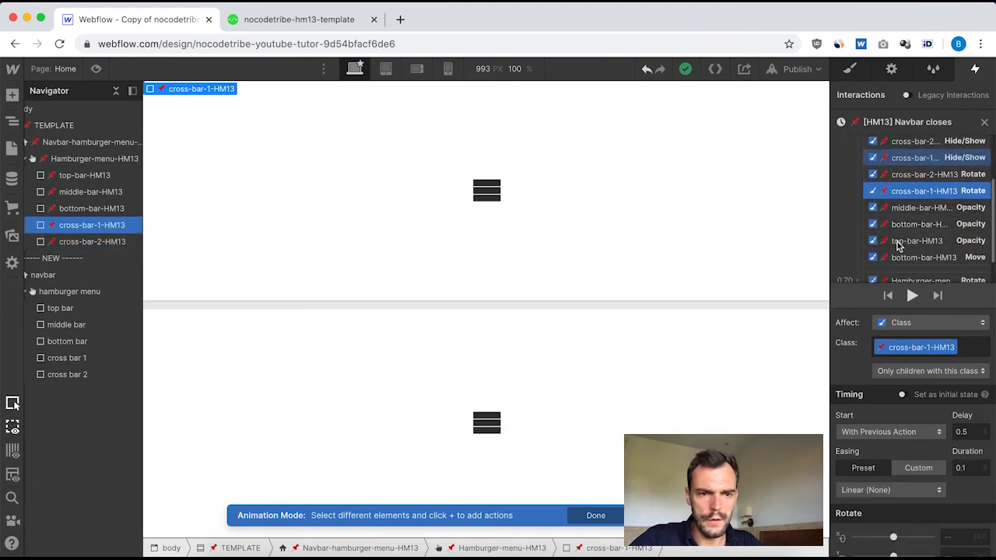
{"action": "left_click", "coordinate": [909, 208]}
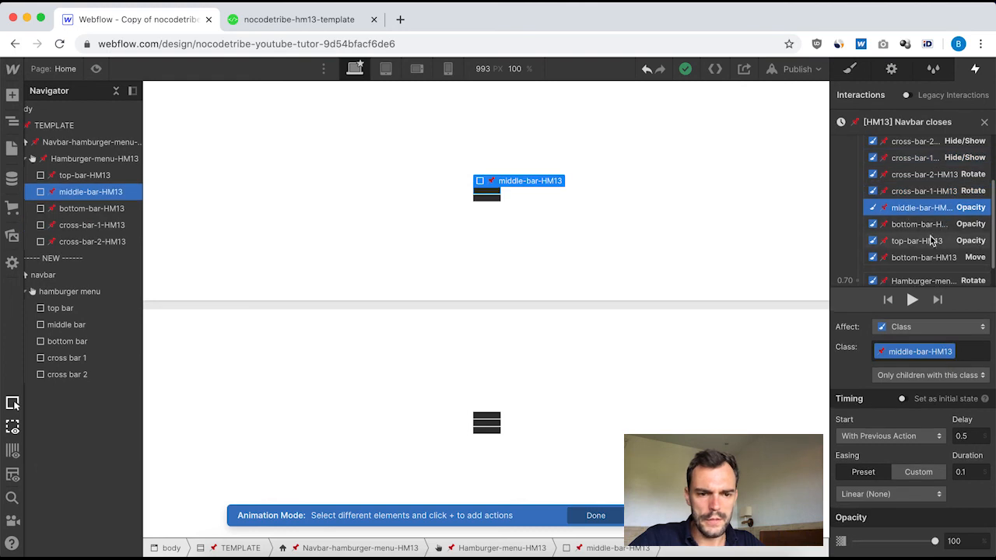
{"action": "scroll", "coordinate": [910, 222], "scroll_direction": "down", "scroll_amount": 1}
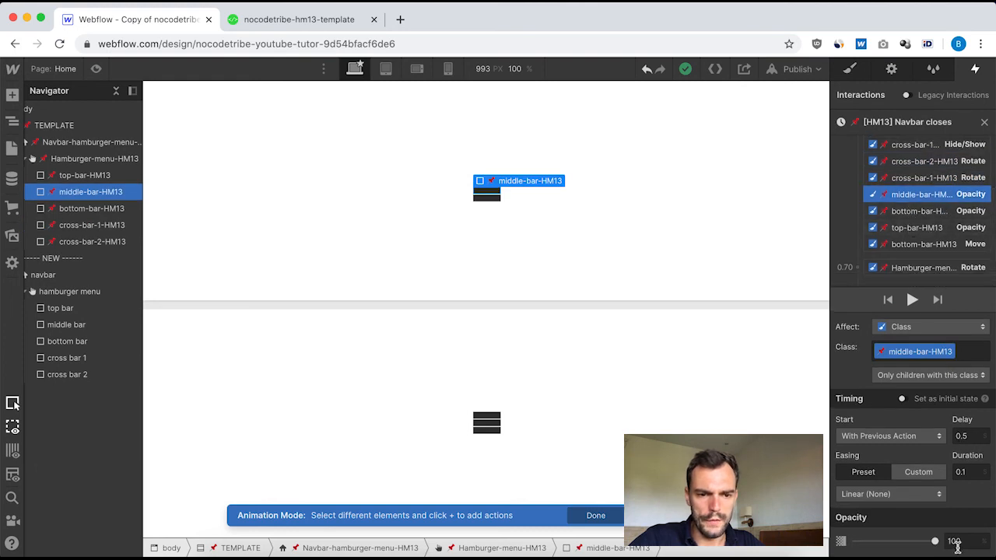
{"action": "left_click", "coordinate": [917, 210]}
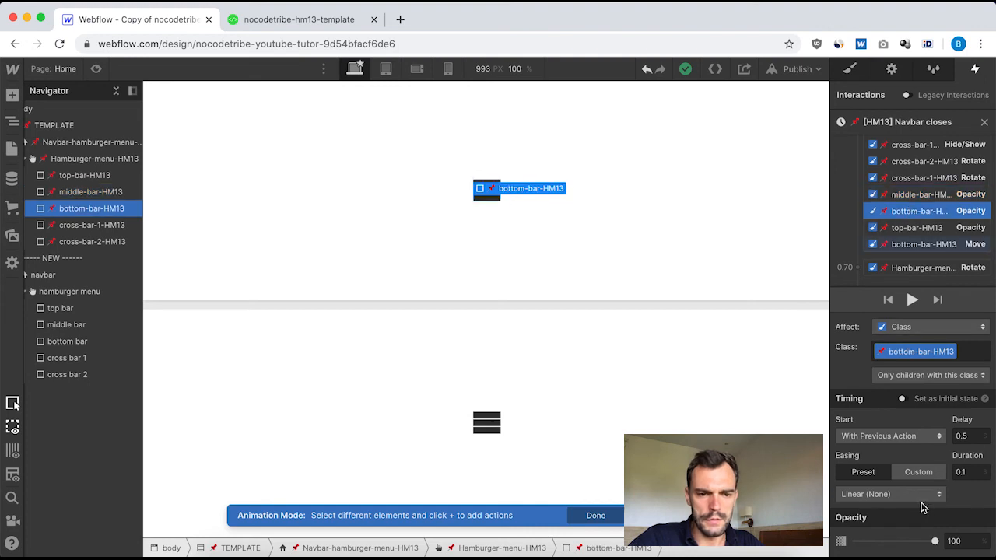
{"action": "left_click", "coordinate": [903, 227]}
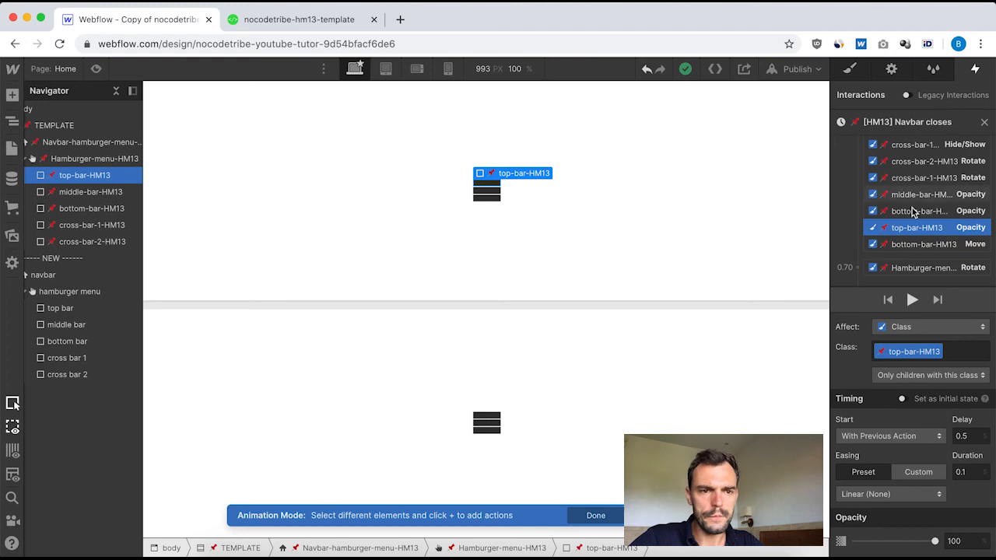
{"action": "scroll", "coordinate": [915, 210], "scroll_direction": "up", "scroll_amount": 1}
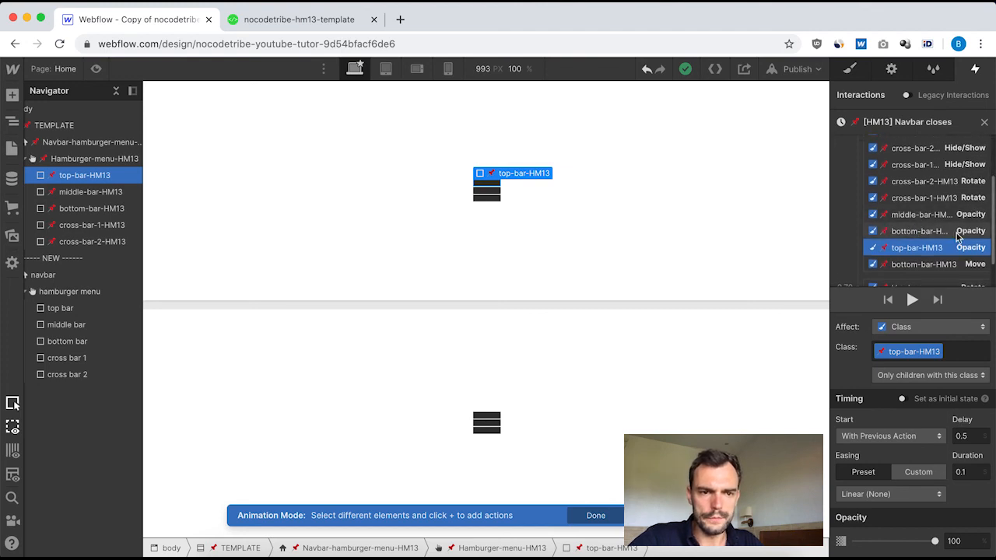
Leave the template's closing animation and open "Menu closes" from the new navbar's trigger.
{"action": "left_click", "coordinate": [983, 122]}
{"action": "left_click", "coordinate": [78, 273]}
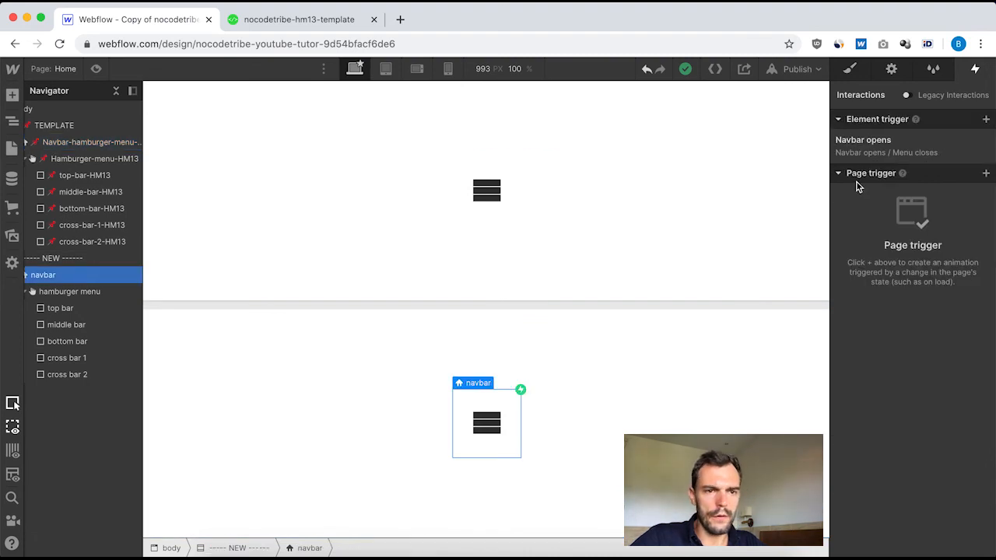
{"action": "left_click", "coordinate": [879, 145]}
{"action": "scroll", "coordinate": [909, 389], "scroll_direction": "down", "scroll_amount": 3}
{"action": "left_click", "coordinate": [878, 445]}
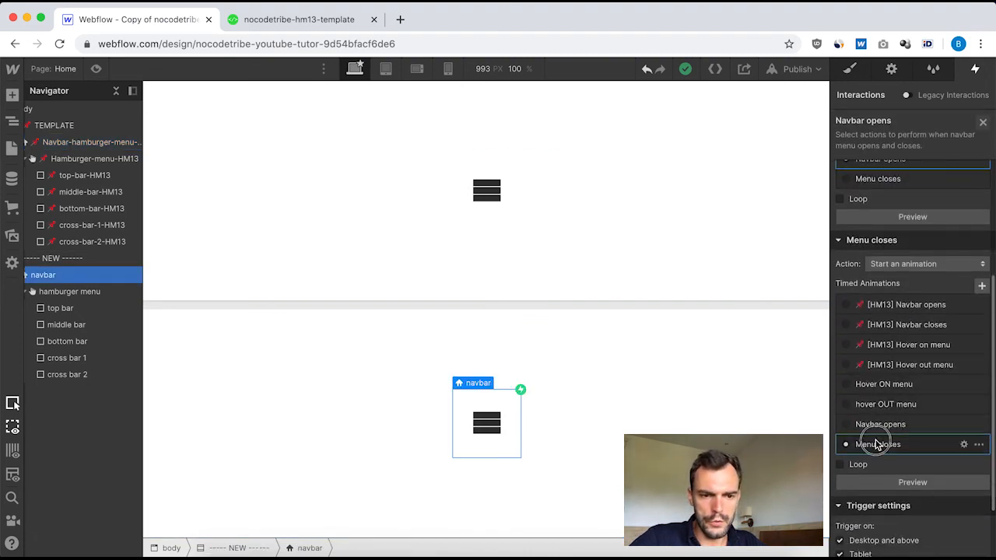
{"action": "left_click", "coordinate": [876, 444]}
Add an Opacity action for the top bar at 0.5 s with 100% opacity and a duration of 0.1.
{"action": "scroll", "coordinate": [923, 208], "scroll_direction": "down", "scroll_amount": 1}
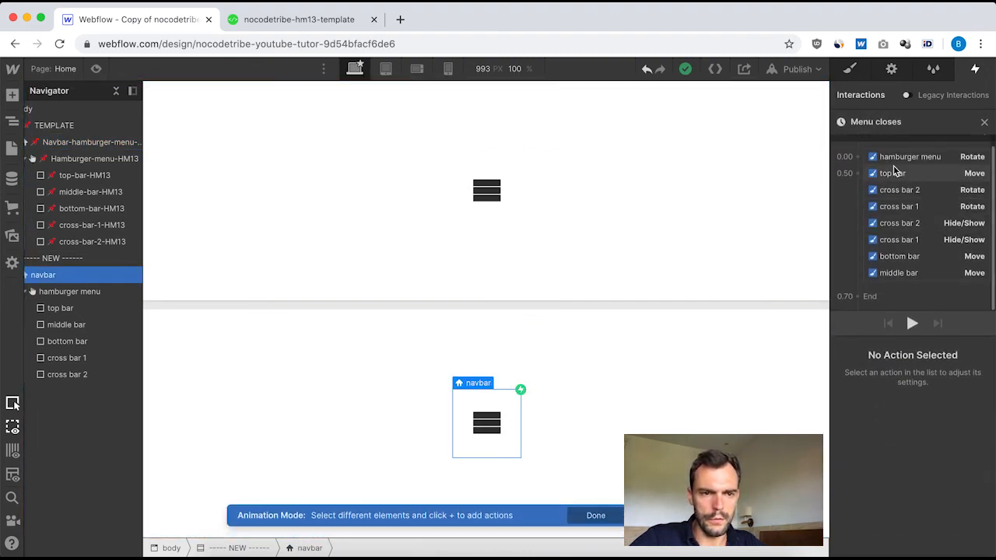
{"action": "left_click", "coordinate": [902, 178]}
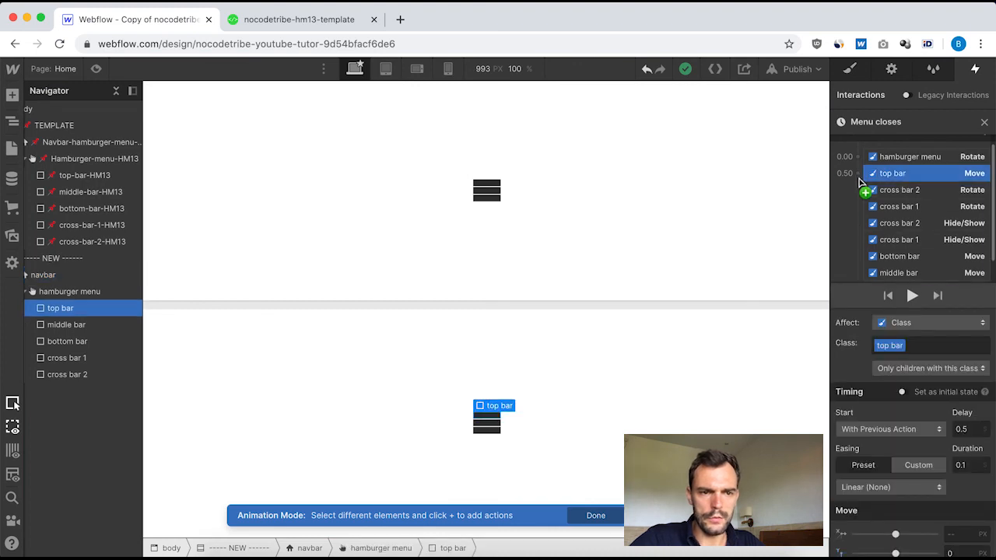
{"action": "left_click", "coordinate": [857, 174]}
{"action": "left_click", "coordinate": [877, 302]}
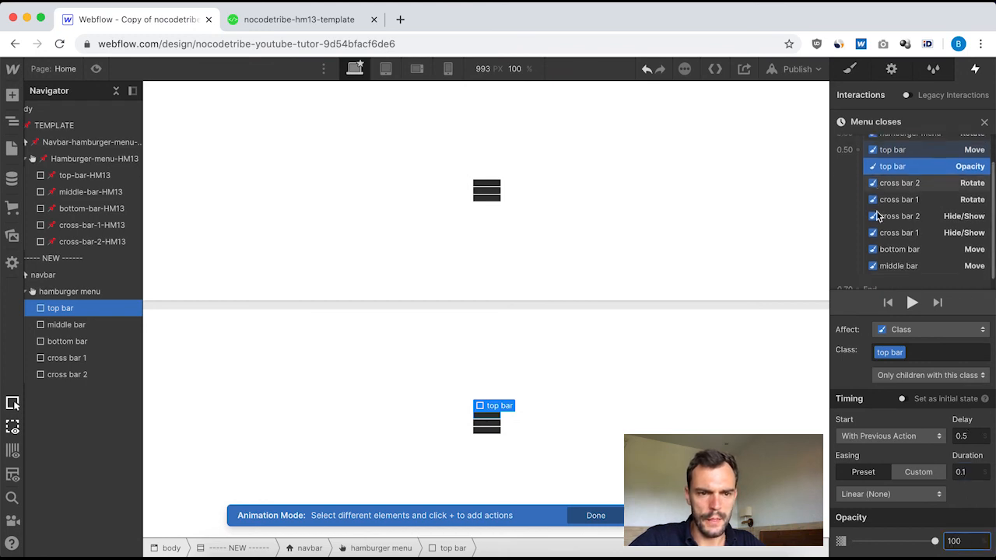
Add an Opacity action for the bottom bar at 0.5 s, set to 100% with duration 0.1.
{"action": "scroll", "coordinate": [912, 199], "scroll_direction": "down", "scroll_amount": 1}
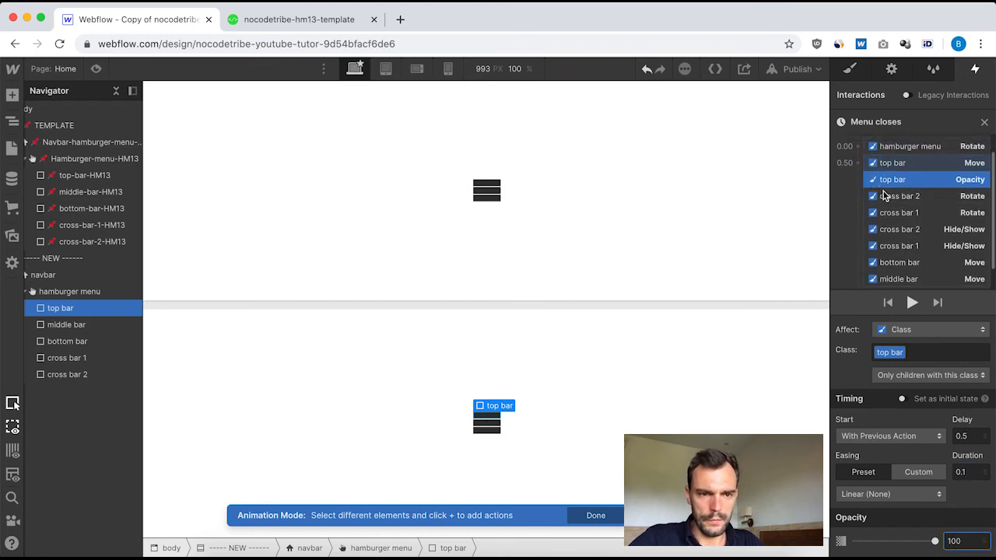
{"action": "left_click", "coordinate": [902, 268]}
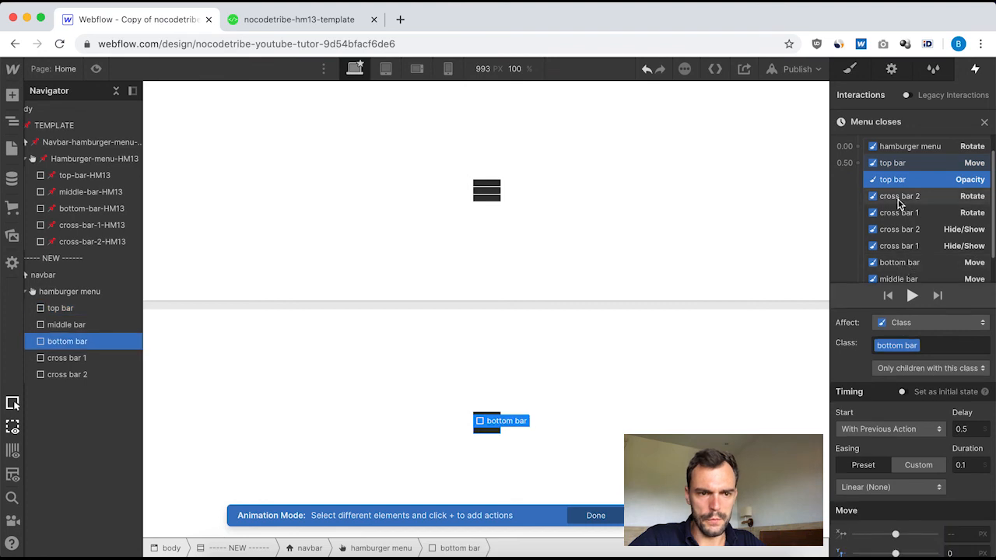
{"action": "left_click", "coordinate": [857, 163]}
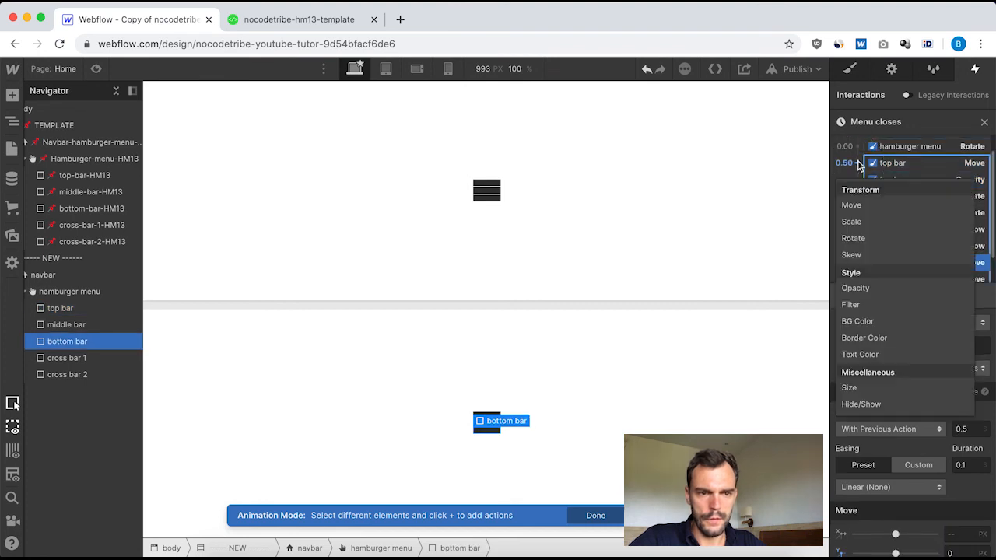
{"action": "left_click", "coordinate": [874, 288]}
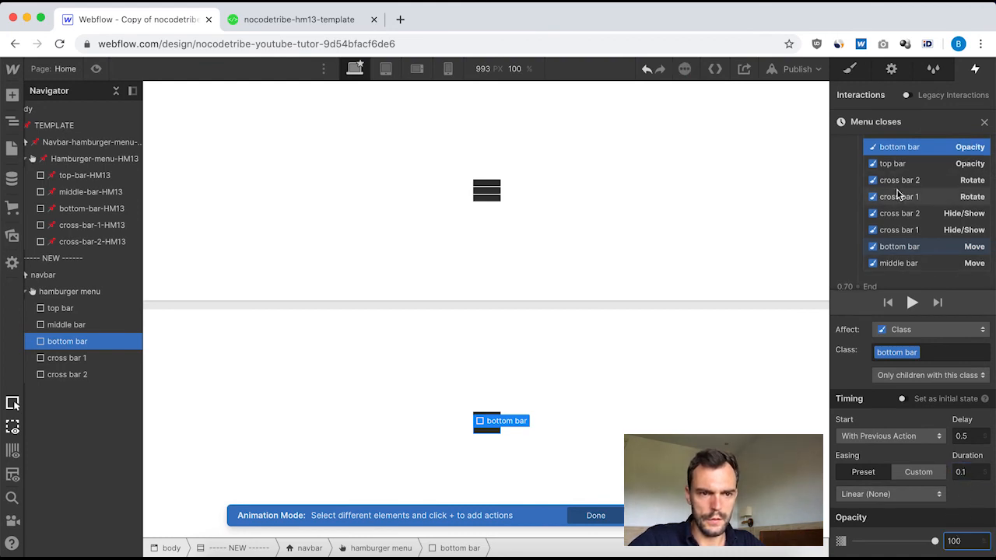
Add an Opacity action for the middle bar at 0.5 s with 100% opacity and duration 0.1, and leave "Menu closes".
{"action": "scroll", "coordinate": [887, 178], "scroll_direction": "up", "scroll_amount": 1}
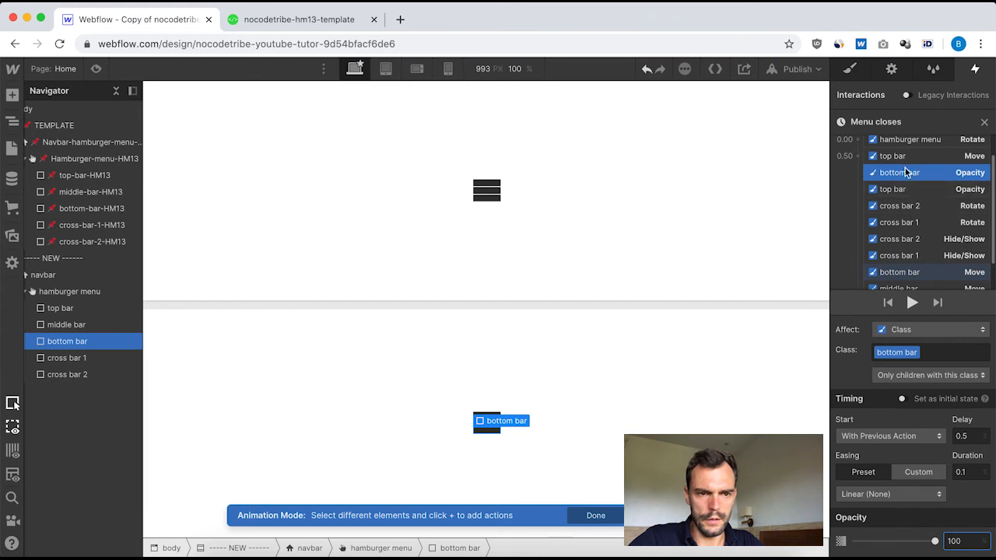
{"action": "scroll", "coordinate": [905, 238], "scroll_direction": "down", "scroll_amount": 2}
{"action": "left_click", "coordinate": [896, 253]}
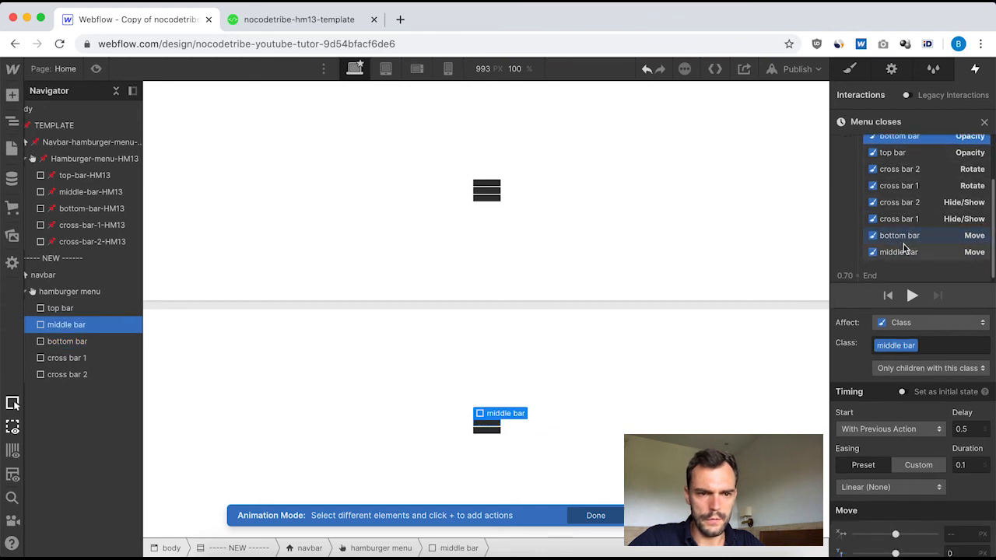
{"action": "scroll", "coordinate": [905, 218], "scroll_direction": "up", "scroll_amount": 3}
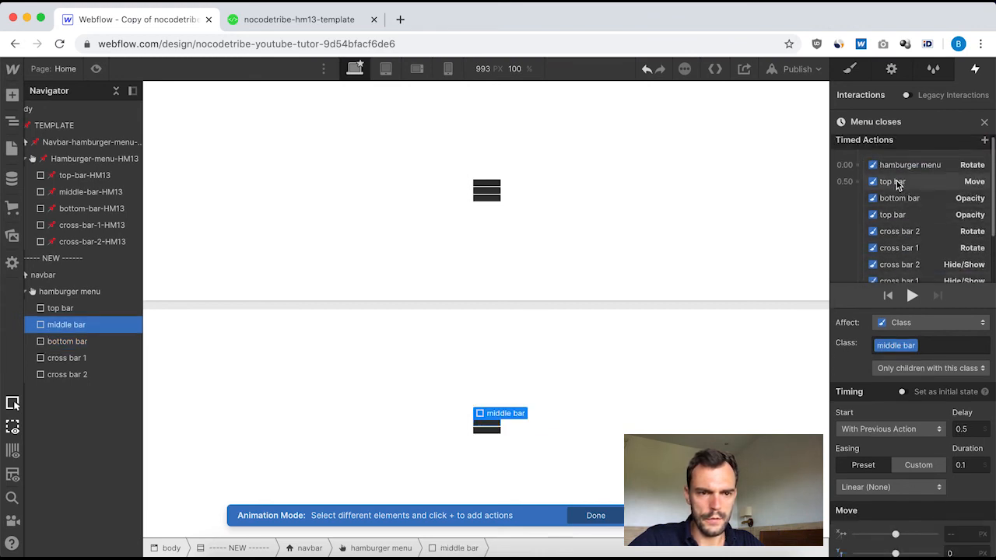
{"action": "left_click", "coordinate": [857, 181]}
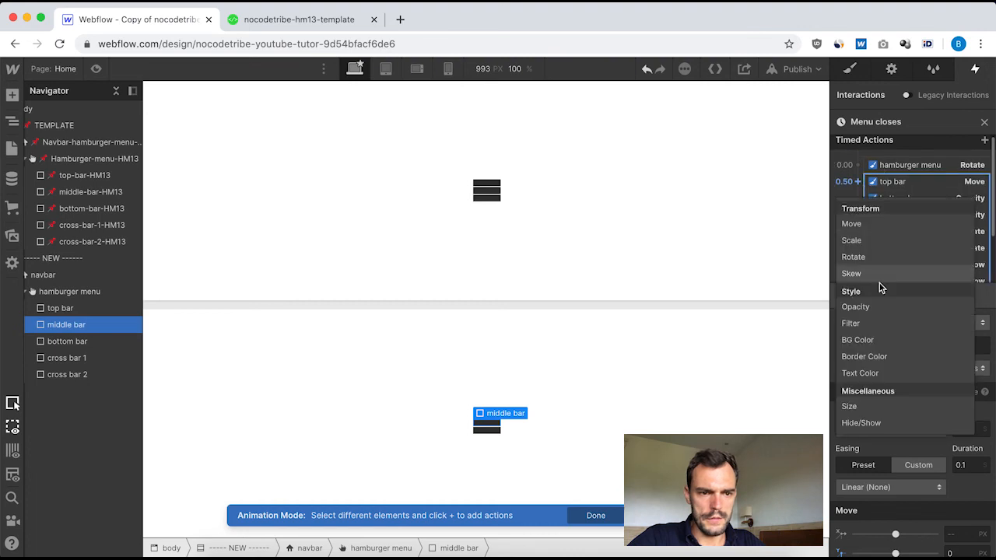
{"action": "left_click", "coordinate": [882, 308]}
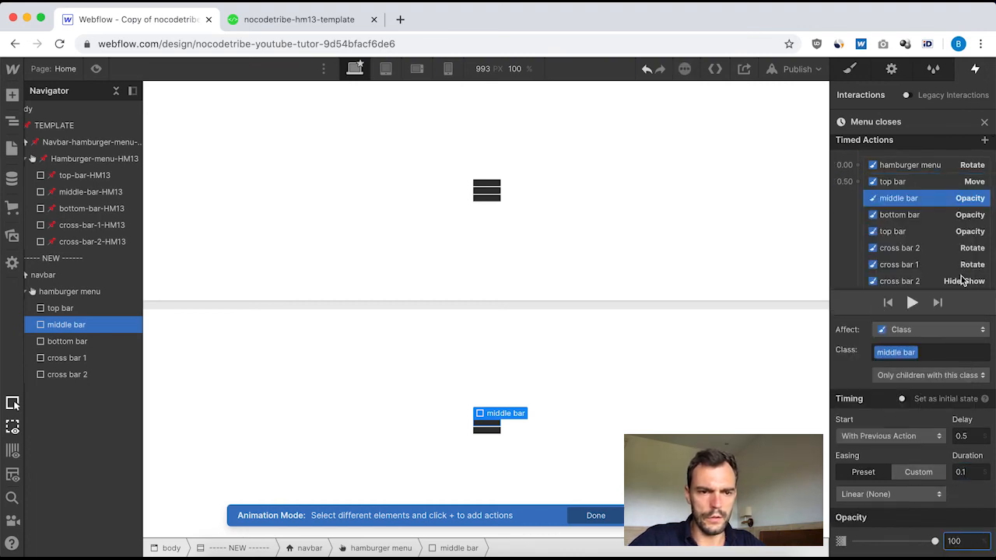
{"action": "left_click", "coordinate": [984, 122]}
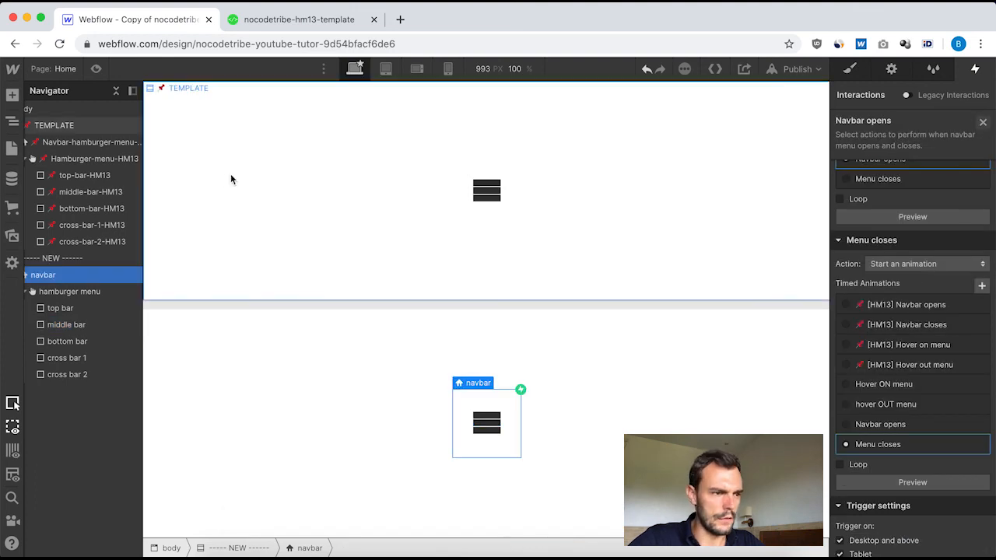
Check the middle bar Opacity action and the final hamburger menu Rotate action in the template's "[HM13] Navbar closes".
{"action": "left_click", "coordinate": [74, 141]}
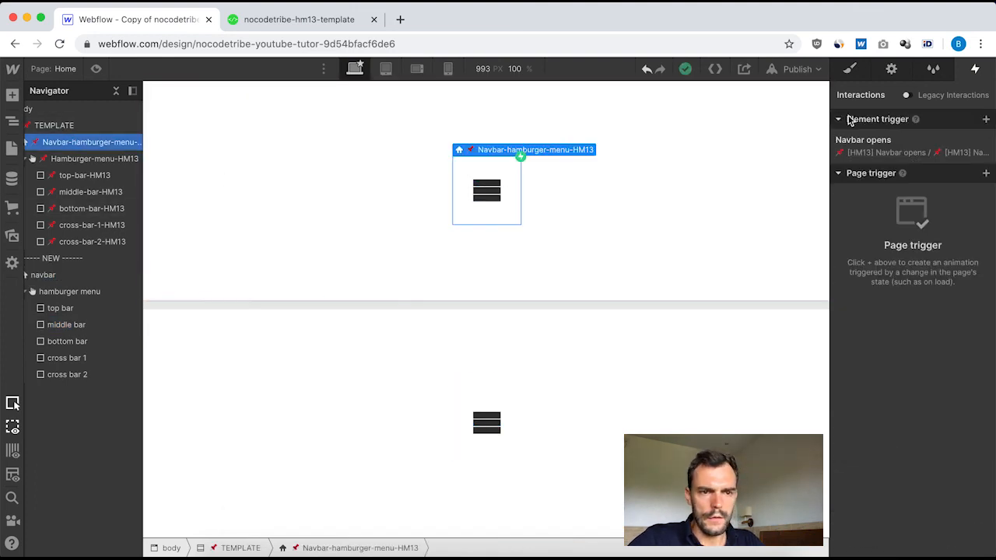
{"action": "left_click", "coordinate": [875, 139]}
{"action": "scroll", "coordinate": [929, 357], "scroll_direction": "down", "scroll_amount": 3}
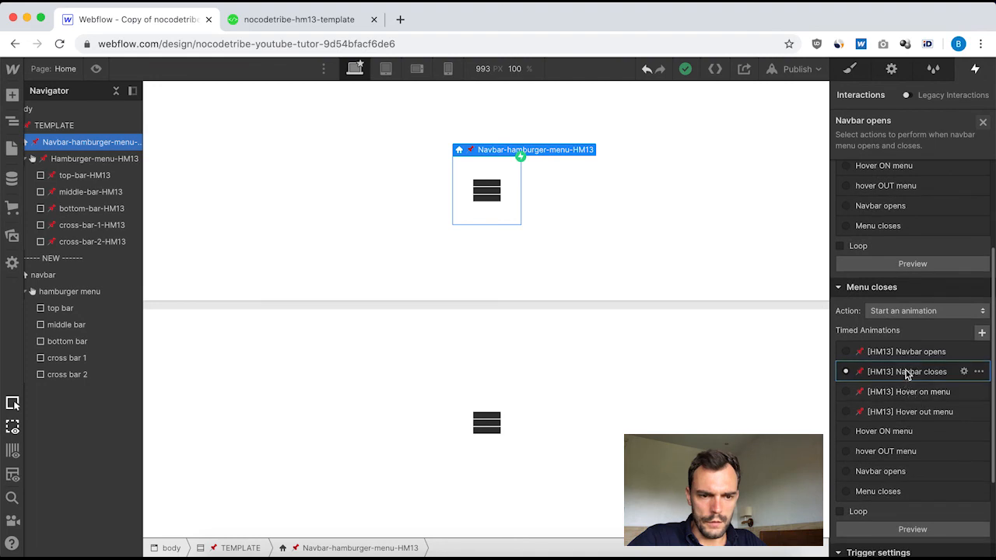
{"action": "left_click", "coordinate": [910, 375]}
{"action": "scroll", "coordinate": [894, 218], "scroll_direction": "down", "scroll_amount": 2}
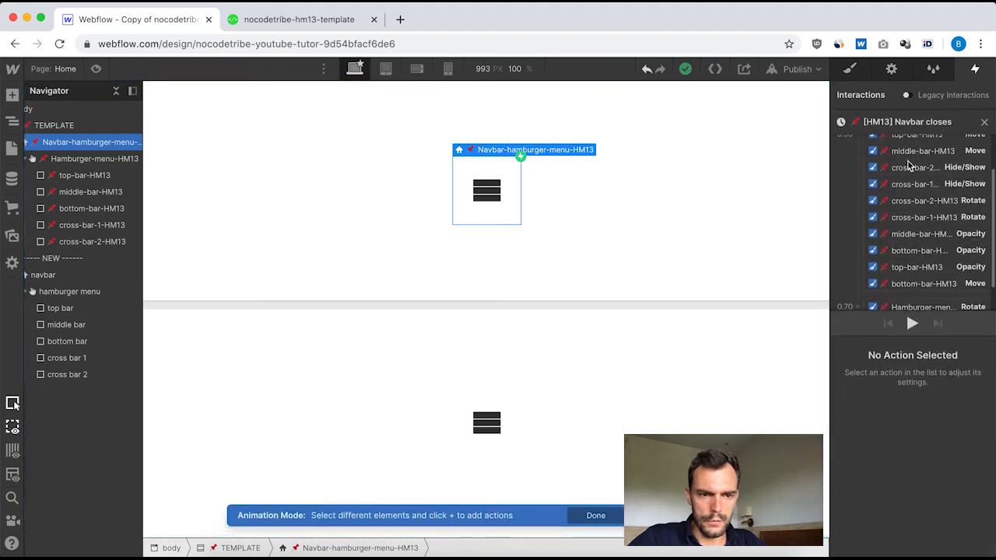
{"action": "left_click", "coordinate": [917, 234]}
{"action": "scroll", "coordinate": [918, 257], "scroll_direction": "down", "scroll_amount": 2}
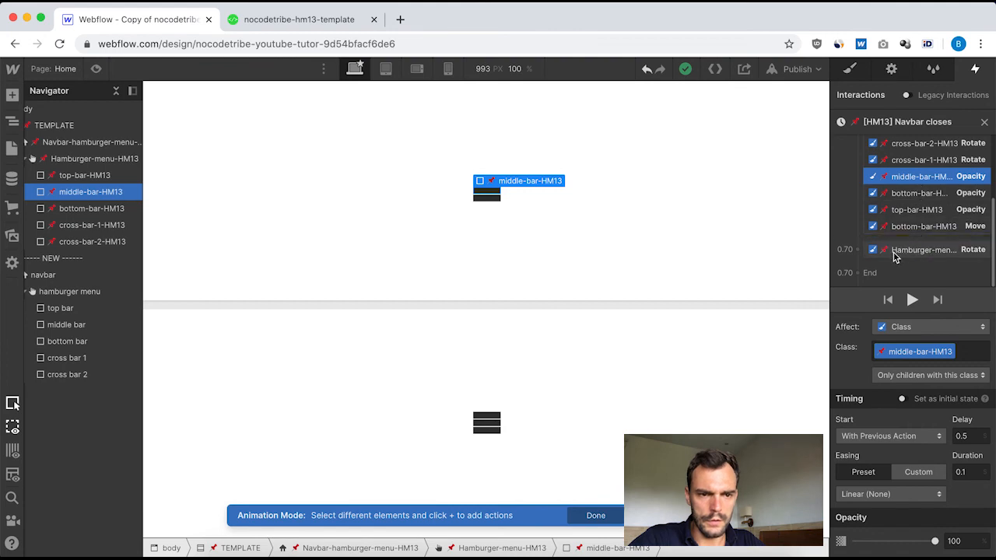
{"action": "left_click", "coordinate": [918, 251]}
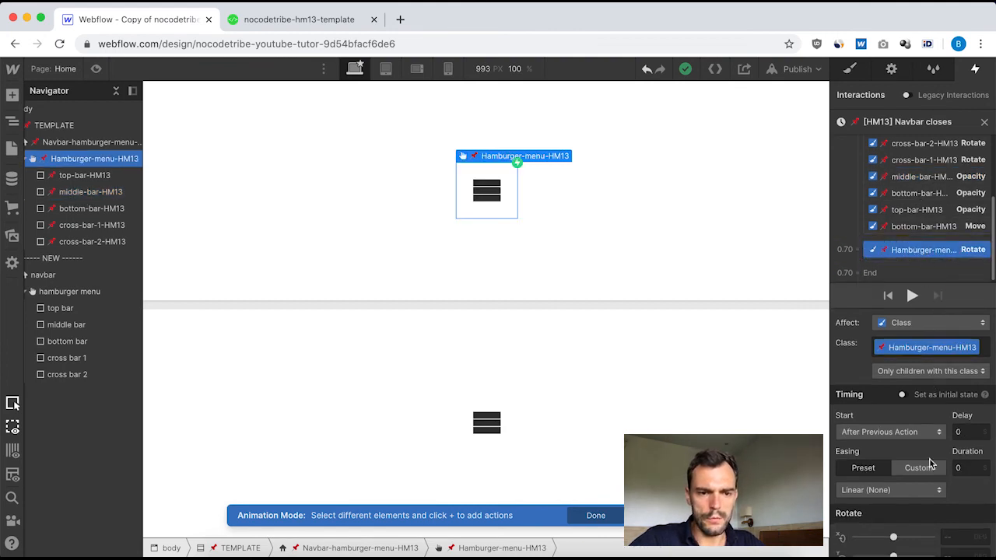
{"action": "scroll", "coordinate": [932, 463], "scroll_direction": "down", "scroll_amount": 1}
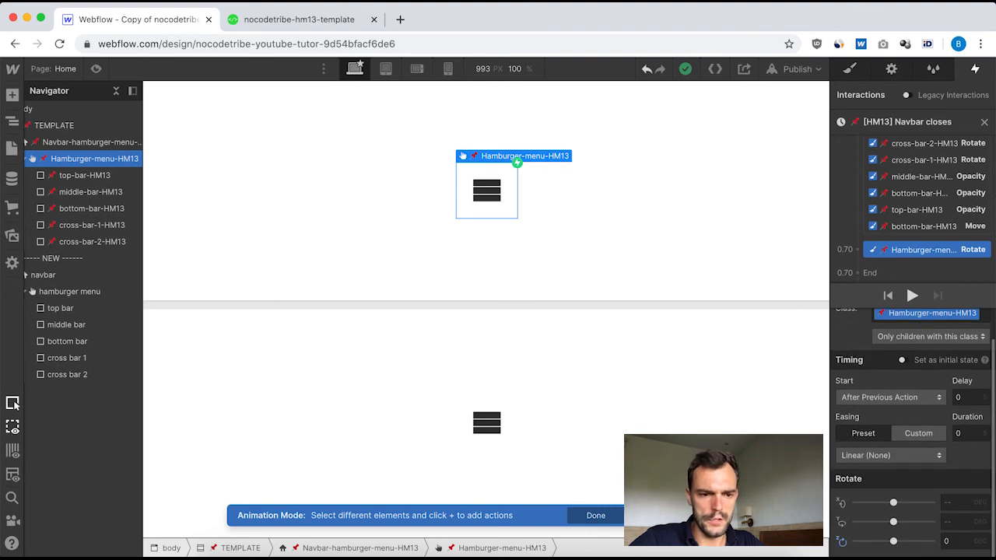
{"action": "left_click", "coordinate": [985, 123]}
Reopen the "Menu closes" animation from the new navbar's trigger.
{"action": "left_click", "coordinate": [47, 274]}
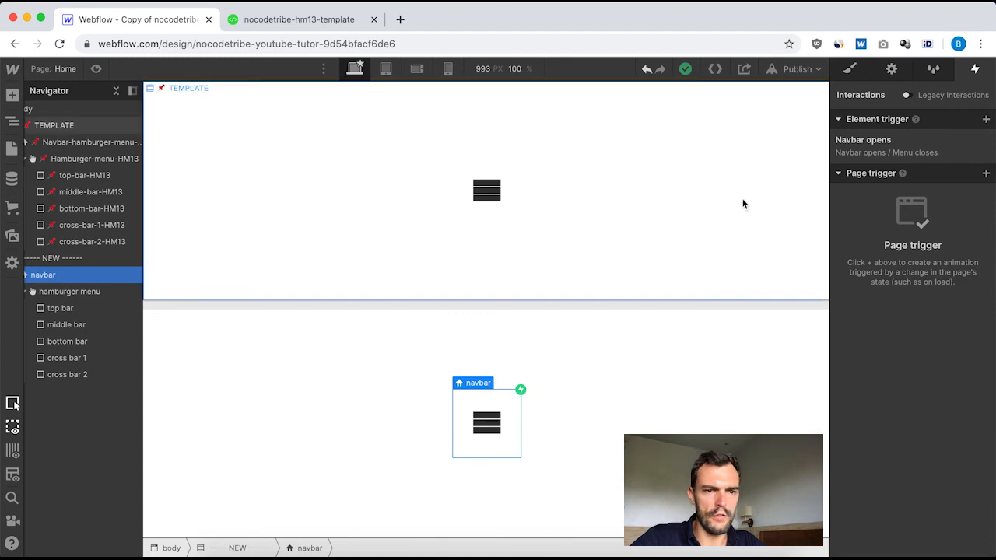
{"action": "left_click", "coordinate": [864, 140]}
{"action": "scroll", "coordinate": [907, 349], "scroll_direction": "down", "scroll_amount": 5}
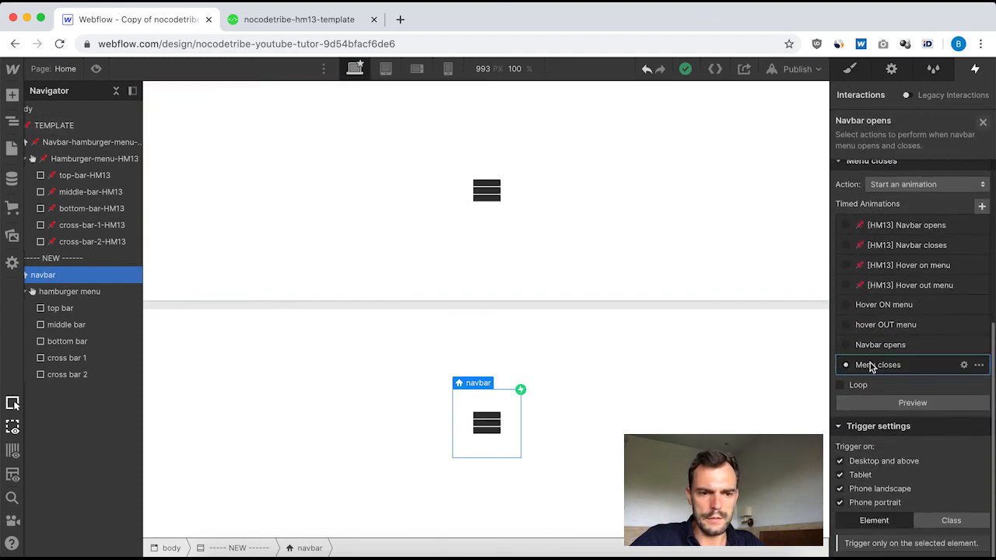
{"action": "left_click", "coordinate": [870, 366]}
{"action": "scroll", "coordinate": [895, 226], "scroll_direction": "down", "scroll_amount": 3}
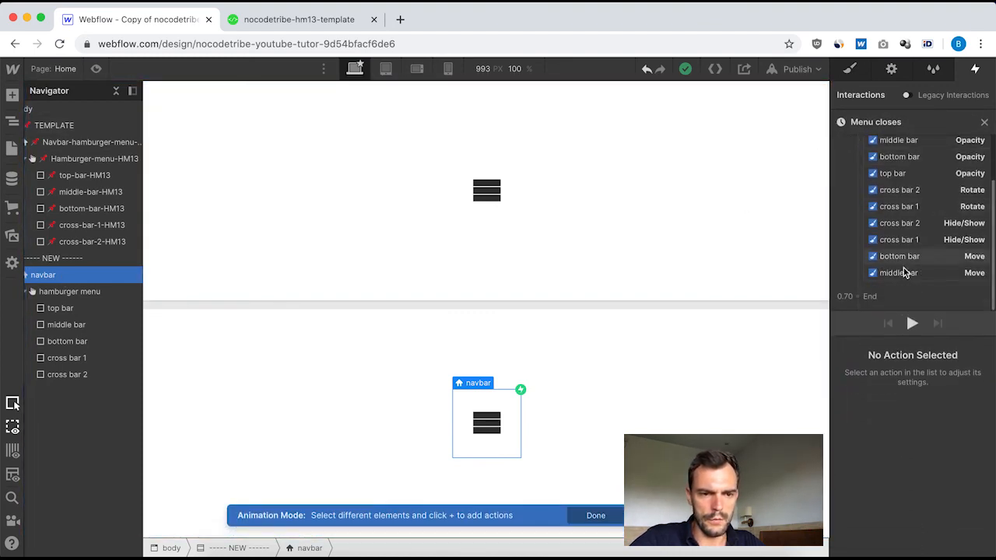
Add a Rotate action for the hamburger menu at 0.7 s, after the previous action, with Z rotation 0° and duration 0.
{"action": "scroll", "coordinate": [904, 271], "scroll_direction": "up", "scroll_amount": 3}
{"action": "left_click", "coordinate": [928, 169]}
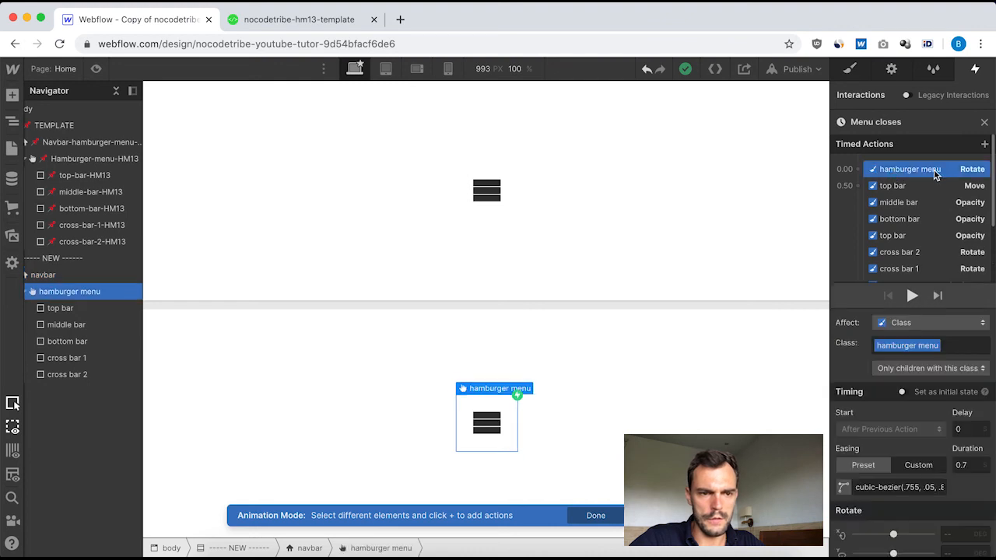
{"action": "scroll", "coordinate": [925, 202], "scroll_direction": "down", "scroll_amount": 3}
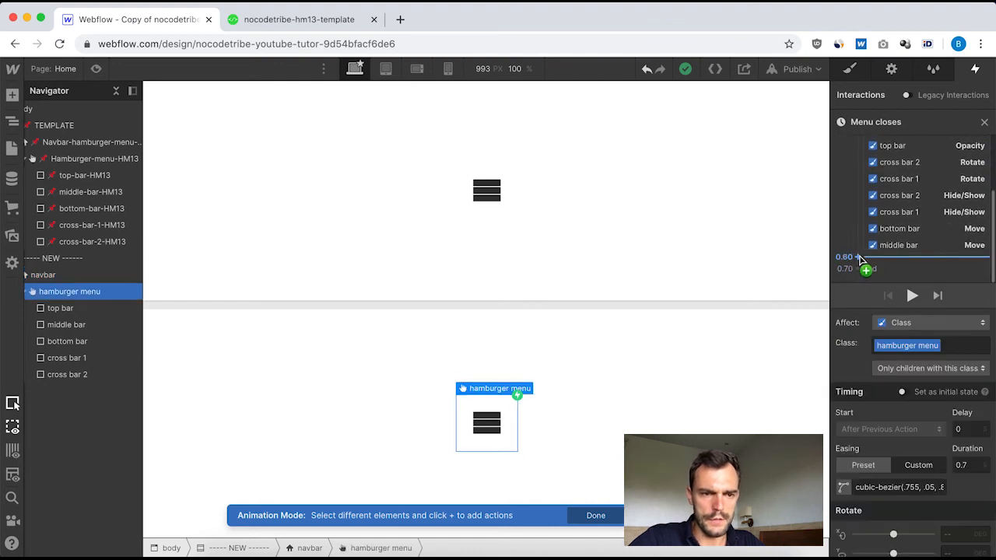
{"action": "left_click_drag", "start_coordinate": [859, 258], "coordinate": [860, 267]}
{"action": "left_click", "coordinate": [859, 269]}
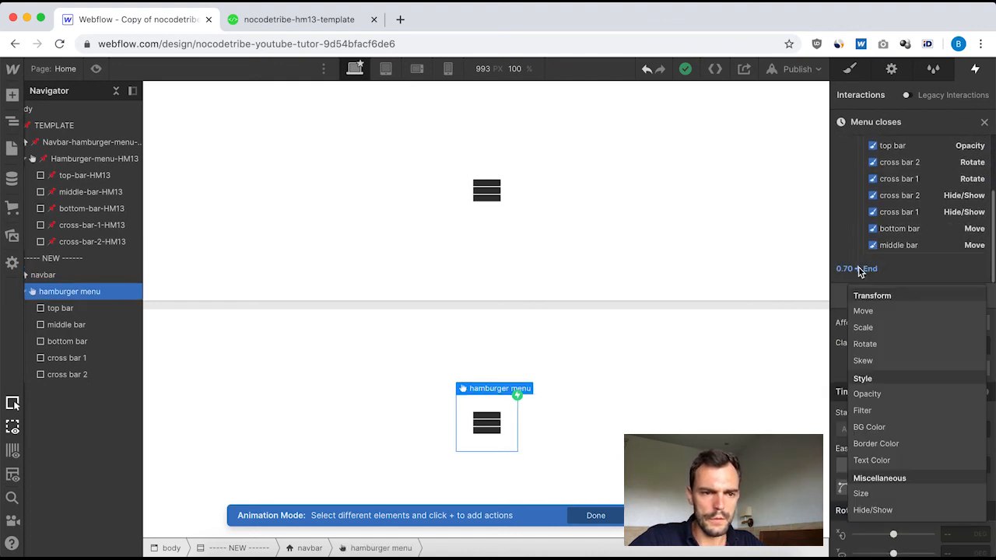
{"action": "left_click", "coordinate": [883, 345]}
{"action": "scroll", "coordinate": [955, 519], "scroll_direction": "down", "scroll_amount": 2}
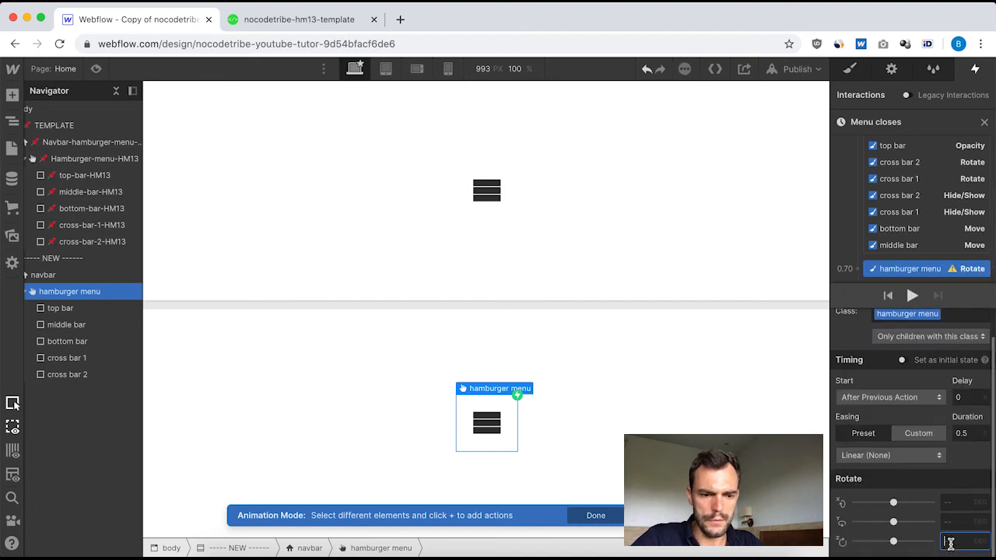
{"action": "left_click", "coordinate": [949, 538]}
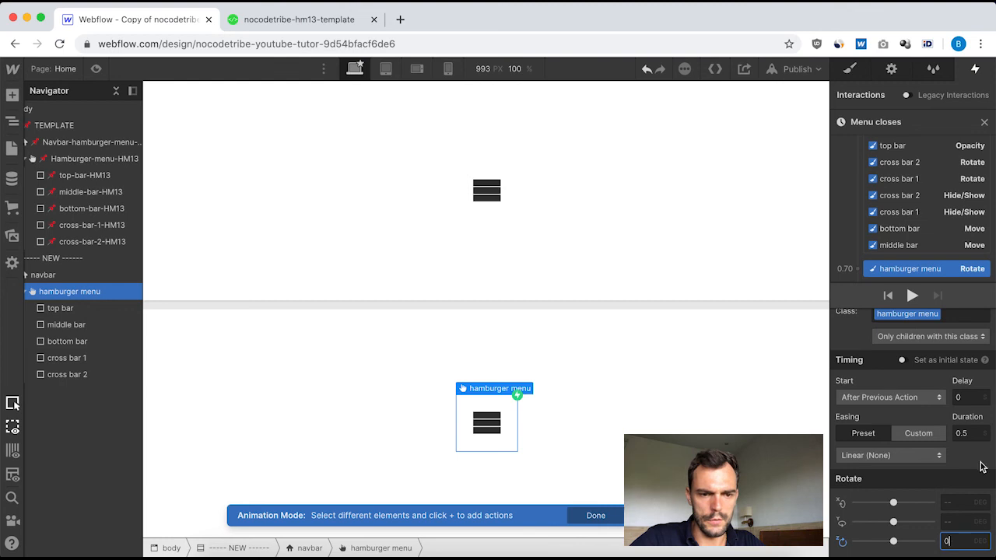
{"action": "left_click", "coordinate": [969, 434]}
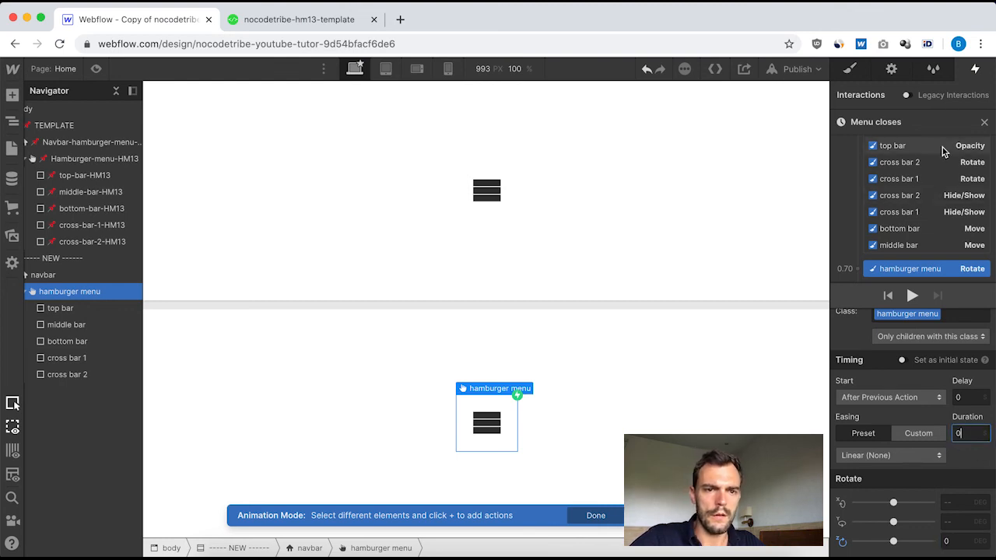
{"action": "left_click", "coordinate": [983, 122]}
Check the timing and Z rotation of the template's final hamburger menu Rotate action in "[HM13] Navbar closes".
{"action": "left_click", "coordinate": [76, 143]}
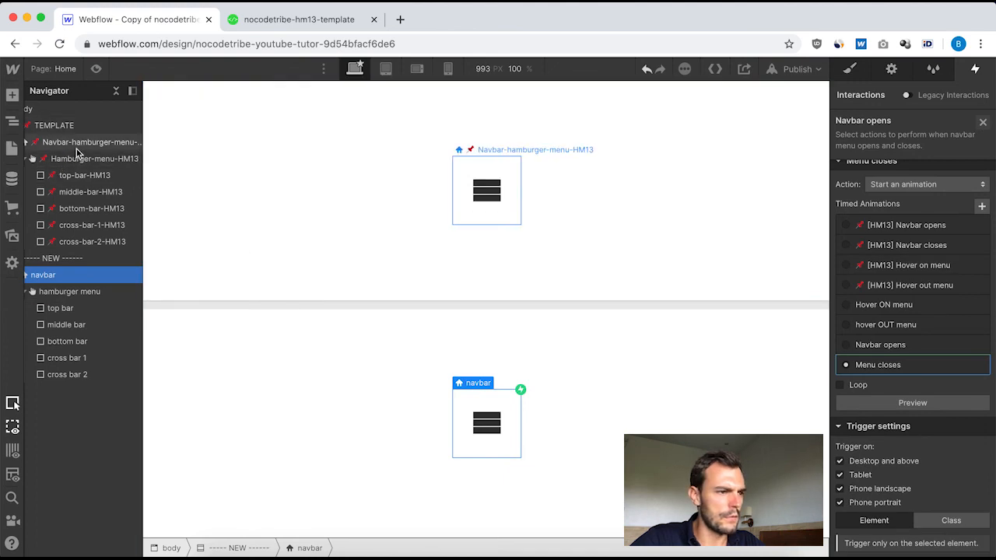
{"action": "left_click", "coordinate": [921, 149]}
{"action": "scroll", "coordinate": [911, 442], "scroll_direction": "down", "scroll_amount": 3}
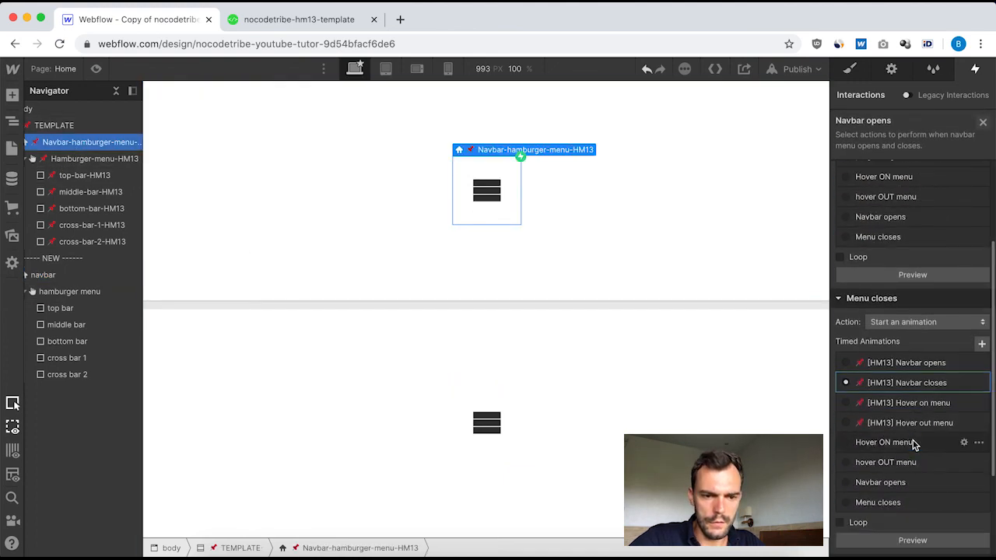
{"action": "left_click", "coordinate": [911, 382]}
{"action": "scroll", "coordinate": [914, 260], "scroll_direction": "down", "scroll_amount": 3}
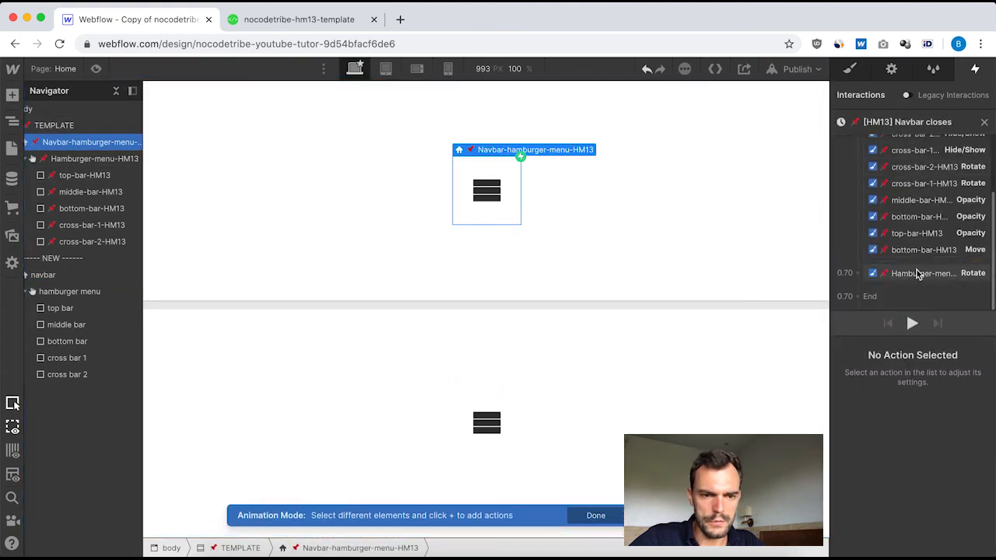
{"action": "left_click", "coordinate": [920, 272]}
{"action": "scroll", "coordinate": [941, 501], "scroll_direction": "down", "scroll_amount": 1}
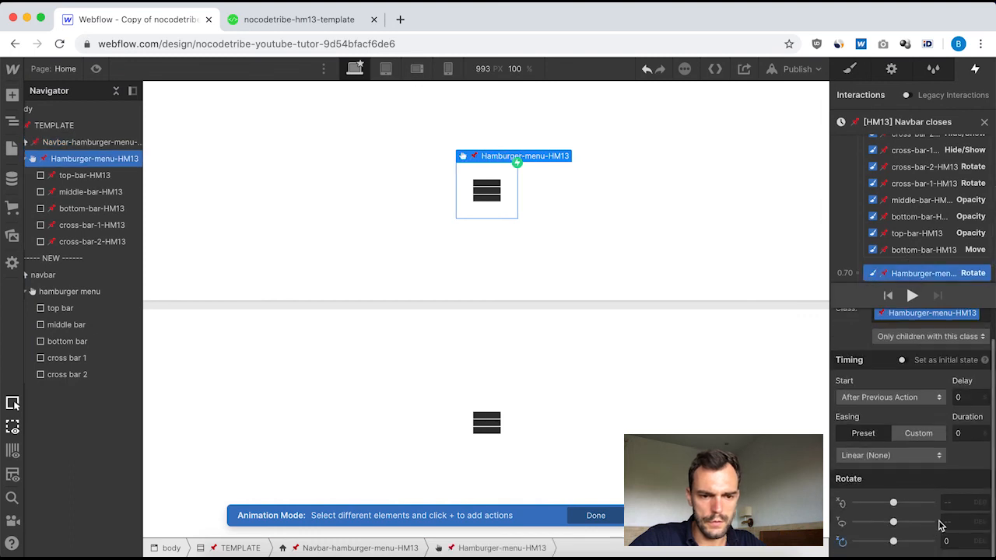
{"action": "left_click", "coordinate": [984, 122]}
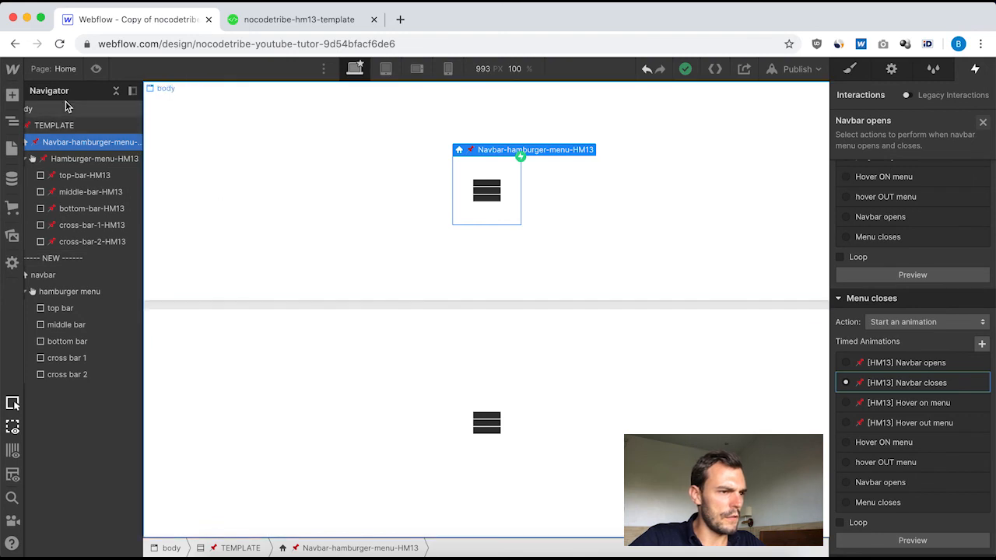
Preview the page and test the new hamburger menu's animation in the NEW section.
{"action": "left_click", "coordinate": [94, 69]}
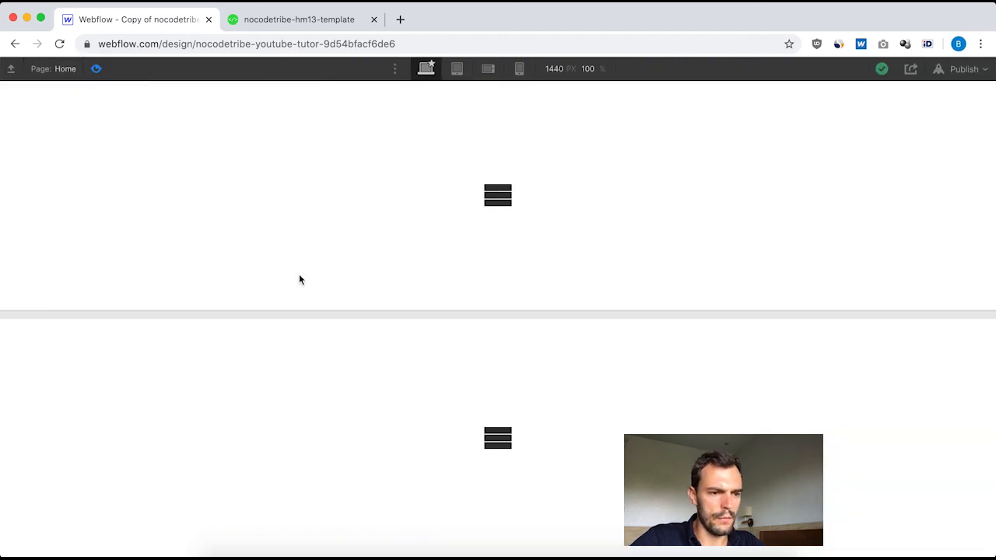
{"action": "left_click", "coordinate": [493, 440]}
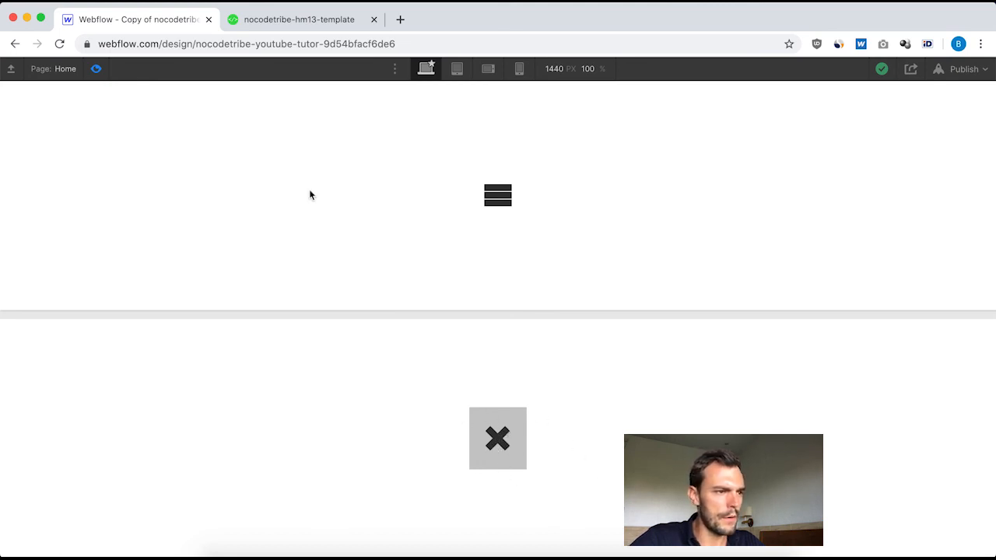
{"action": "left_click", "coordinate": [95, 68]}
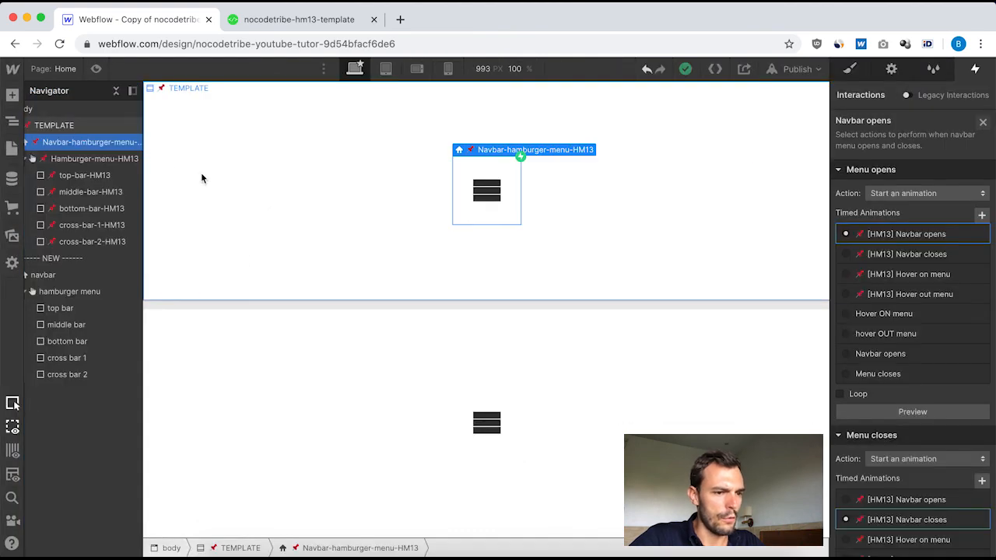
Select the new hamburger menu and show the navbar's menu in its open state.
{"action": "left_click", "coordinate": [475, 447]}
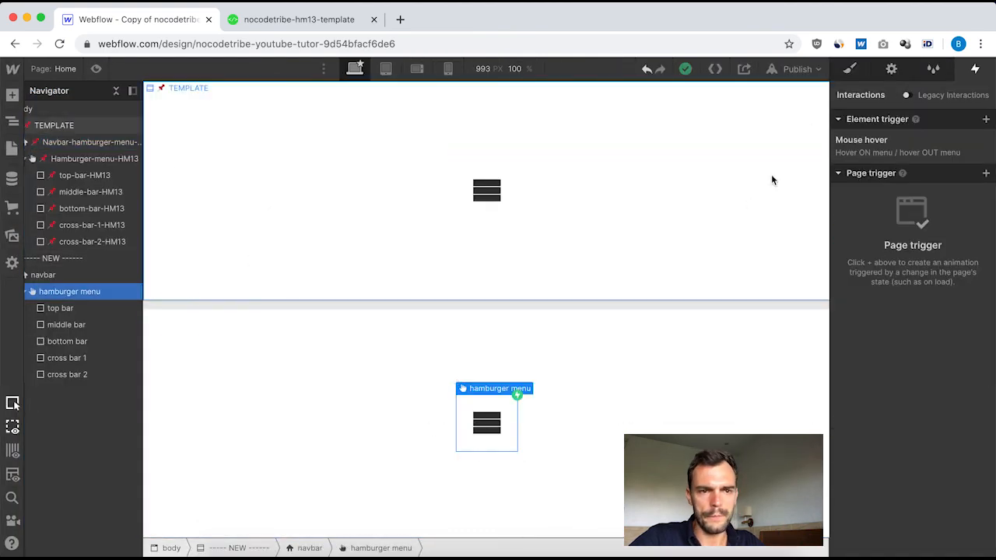
{"action": "left_click", "coordinate": [892, 70]}
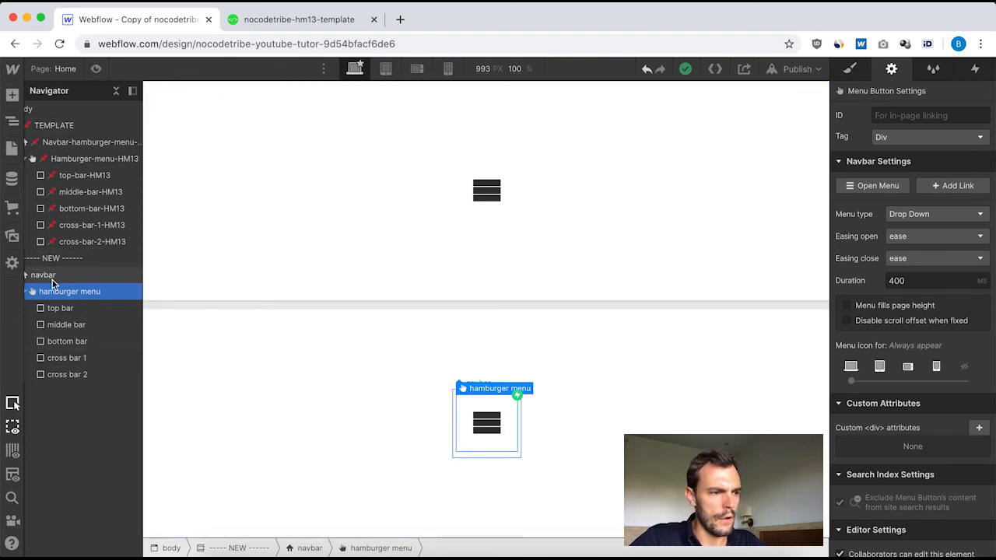
{"action": "left_click", "coordinate": [874, 188]}
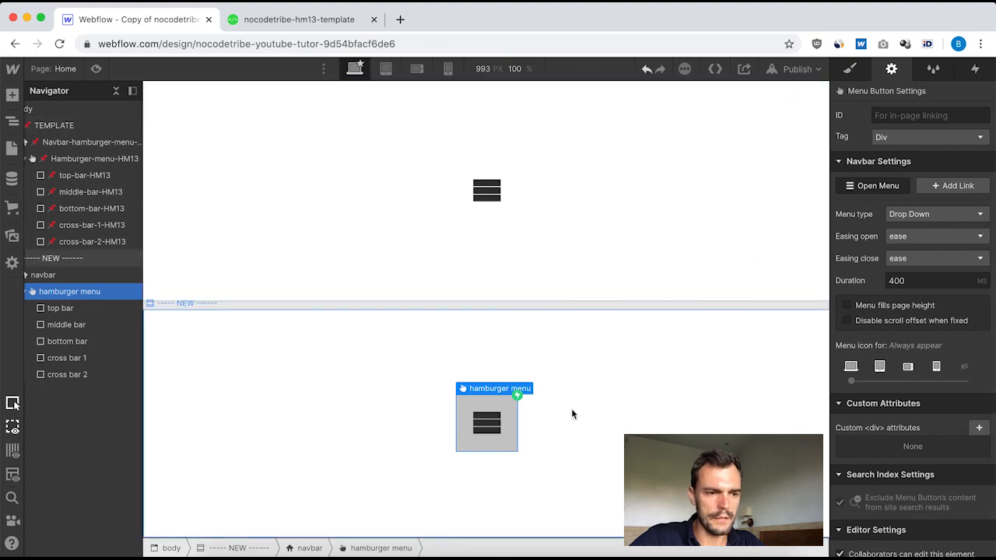
Set the background colour of the hamburger menu's Open state to the transparent swatch.
{"action": "left_click", "coordinate": [849, 70]}
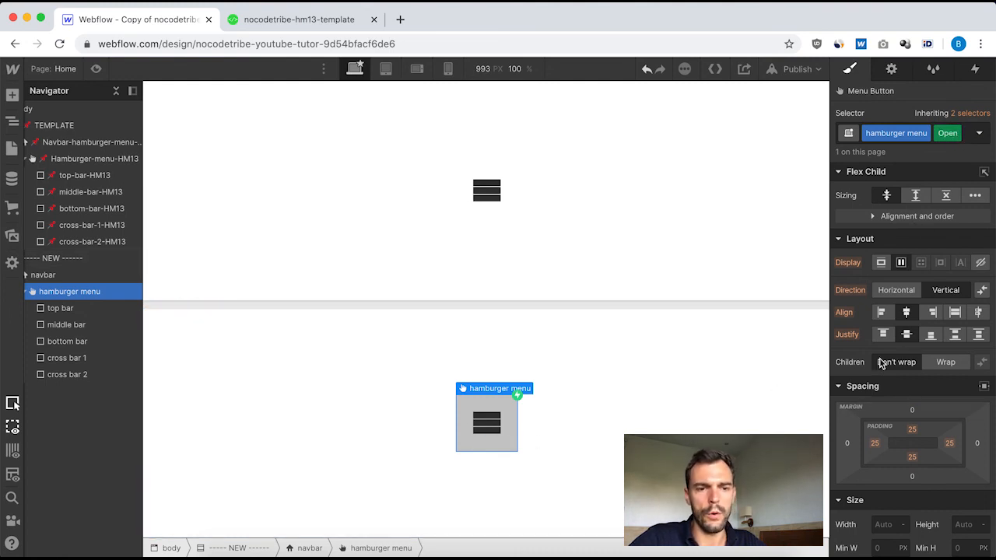
{"action": "scroll", "coordinate": [930, 339], "scroll_direction": "down", "scroll_amount": 10}
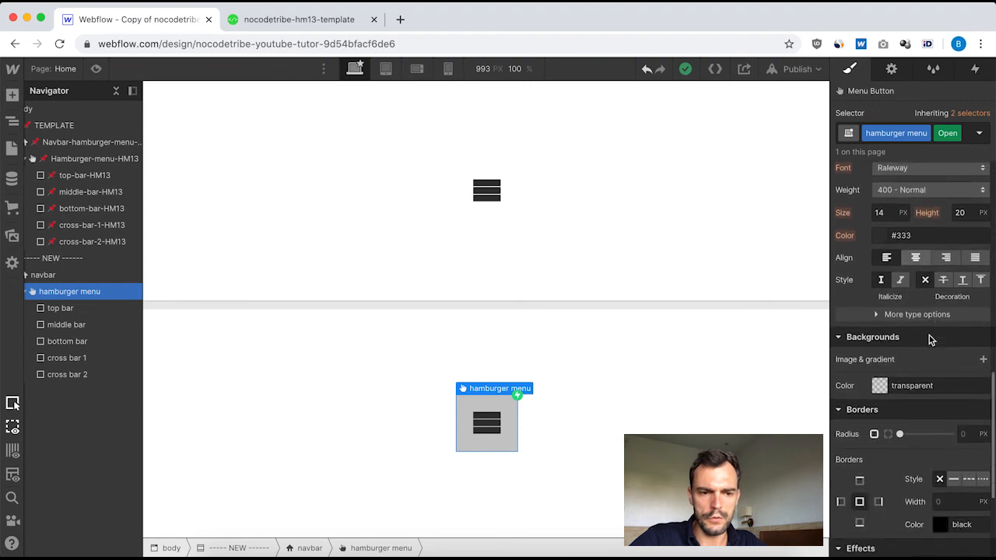
{"action": "left_click", "coordinate": [880, 369]}
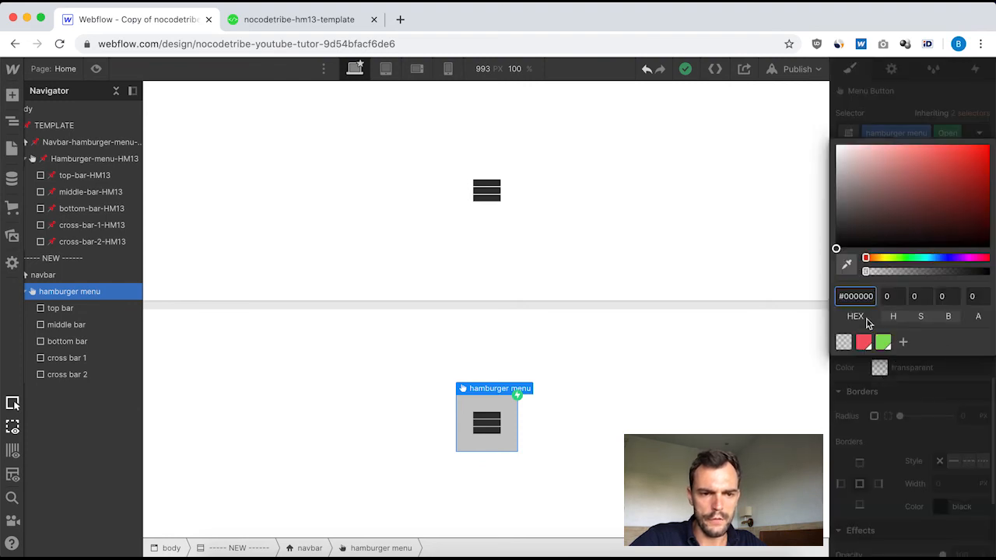
{"action": "left_click", "coordinate": [844, 343]}
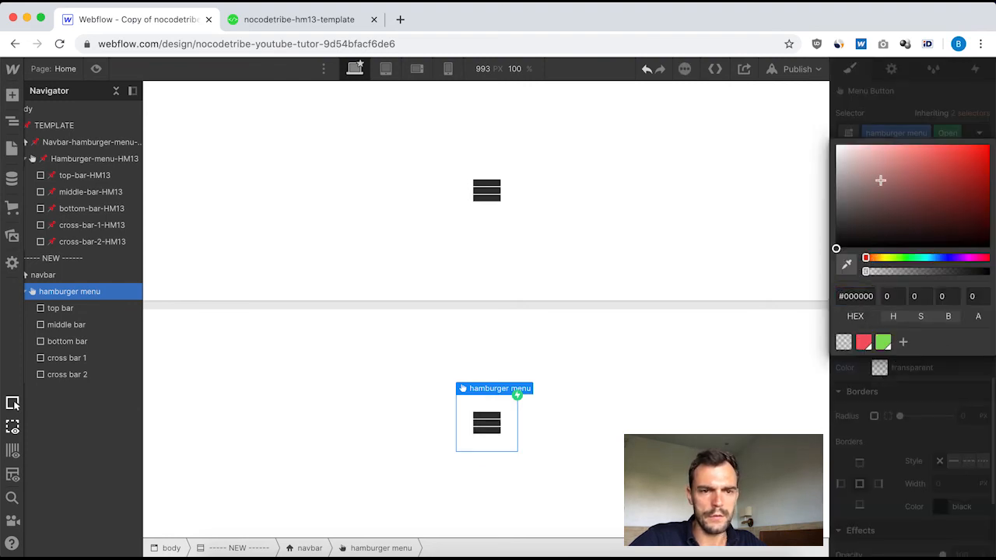
{"action": "left_click", "coordinate": [907, 118]}
{"action": "scroll", "coordinate": [922, 301], "scroll_direction": "up", "scroll_amount": 10}
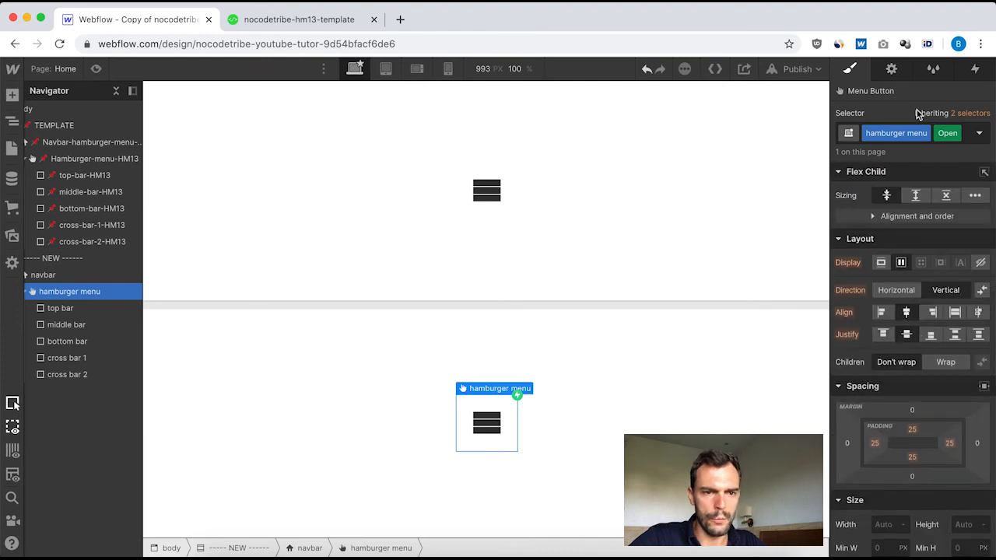
Preview the page and test opening and closing both the template's and the new hamburger menu to compare their animations.
{"action": "left_click", "coordinate": [435, 291]}
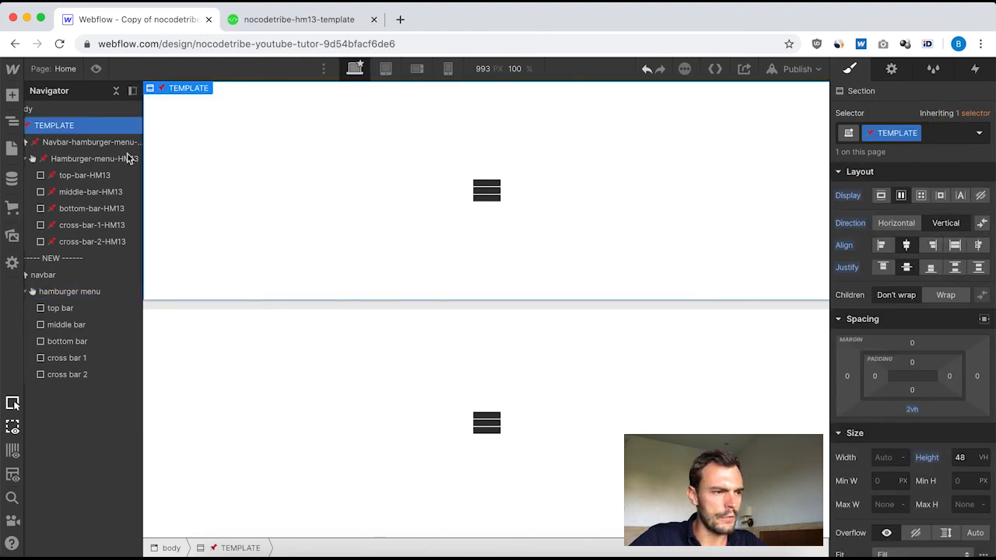
{"action": "left_click", "coordinate": [97, 69]}
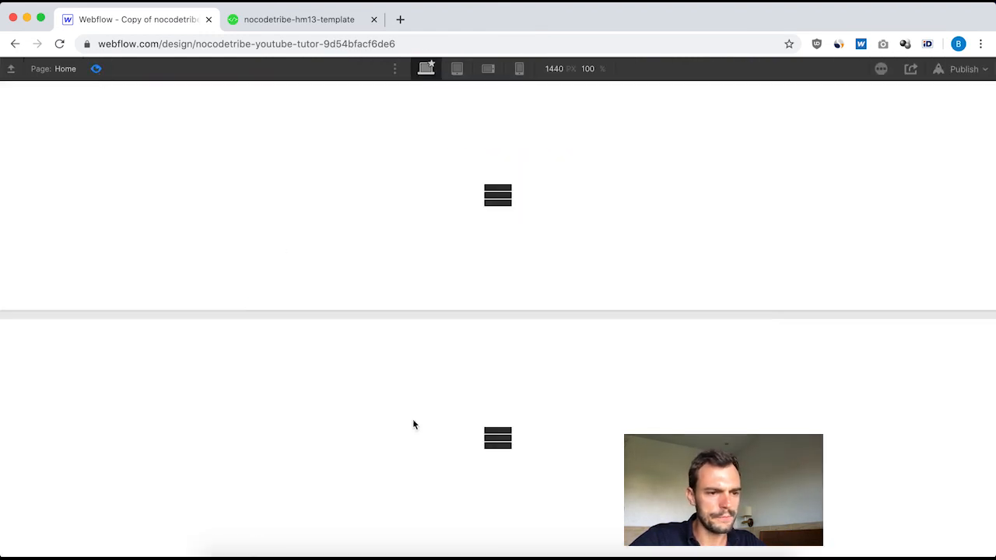
{"action": "left_click", "coordinate": [498, 443]}
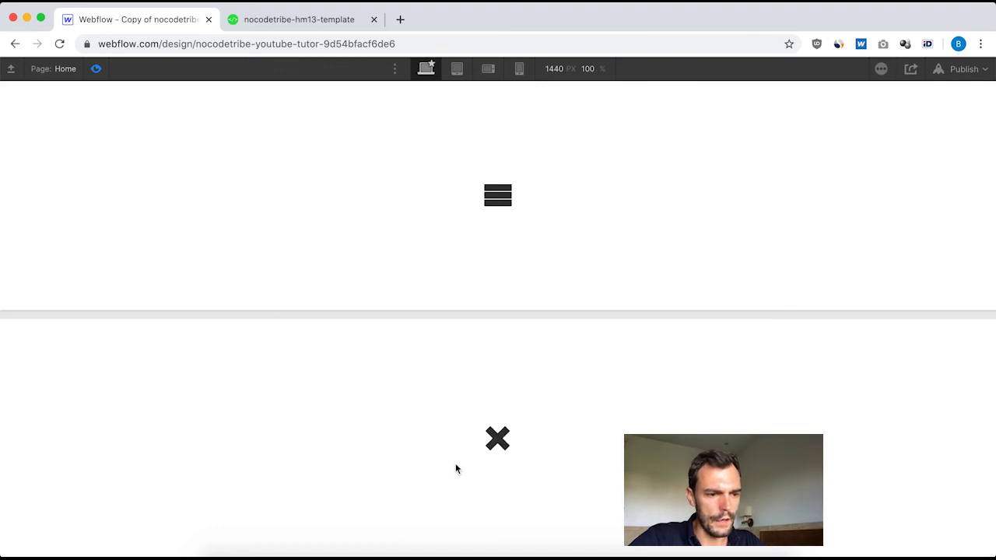
{"action": "left_click", "coordinate": [496, 447]}
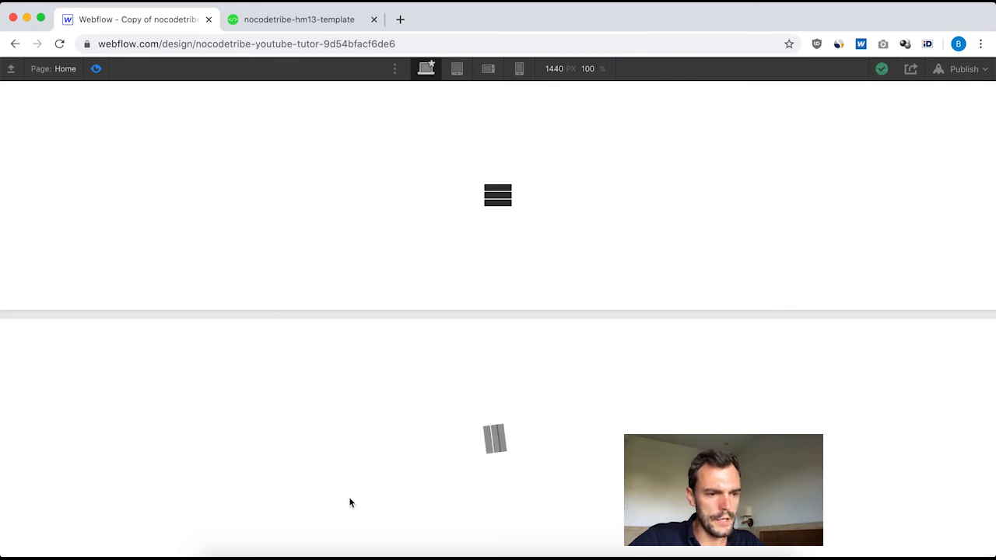
{"action": "left_click", "coordinate": [492, 451]}
{"action": "left_click", "coordinate": [499, 198]}
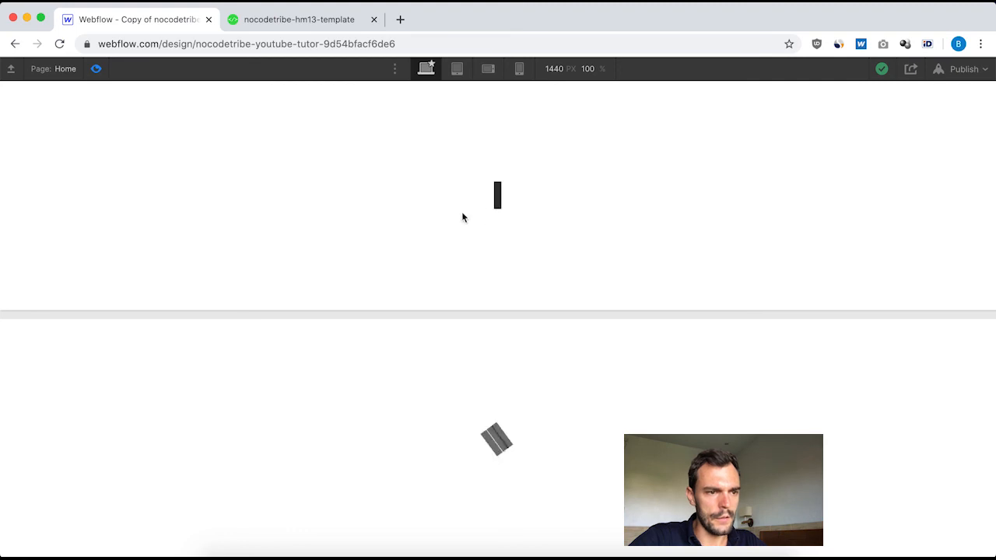
{"action": "left_click", "coordinate": [587, 229]}
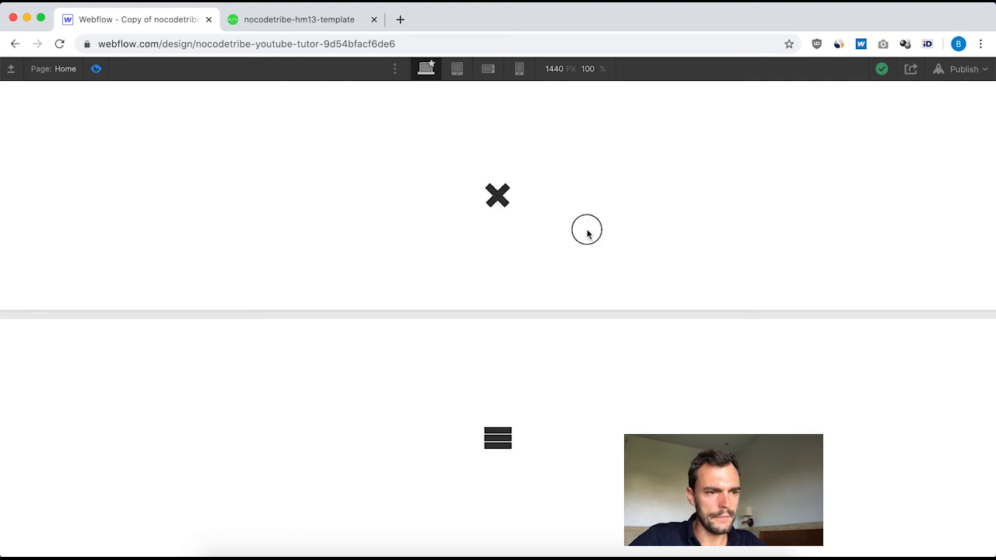
{"action": "left_click", "coordinate": [513, 441]}
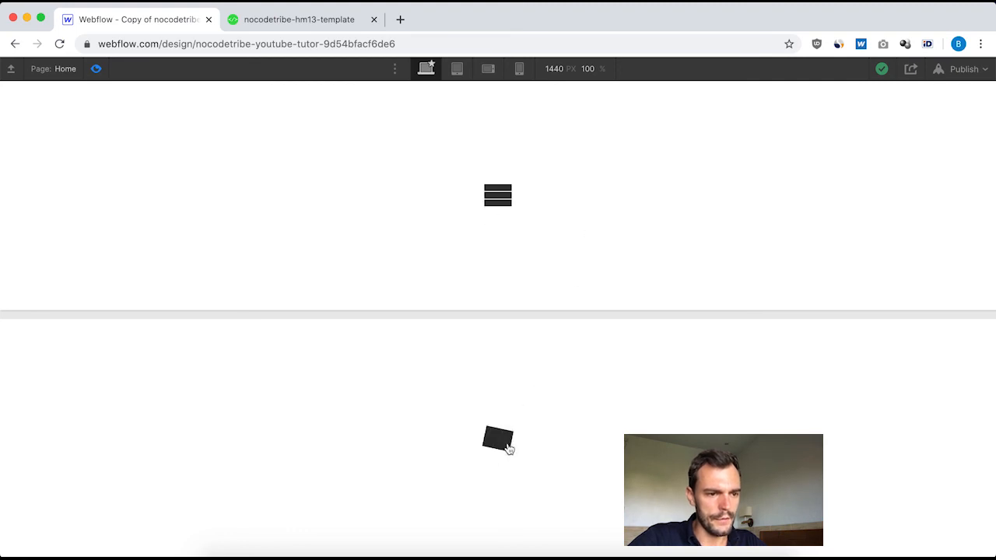
{"action": "left_click", "coordinate": [594, 403]}
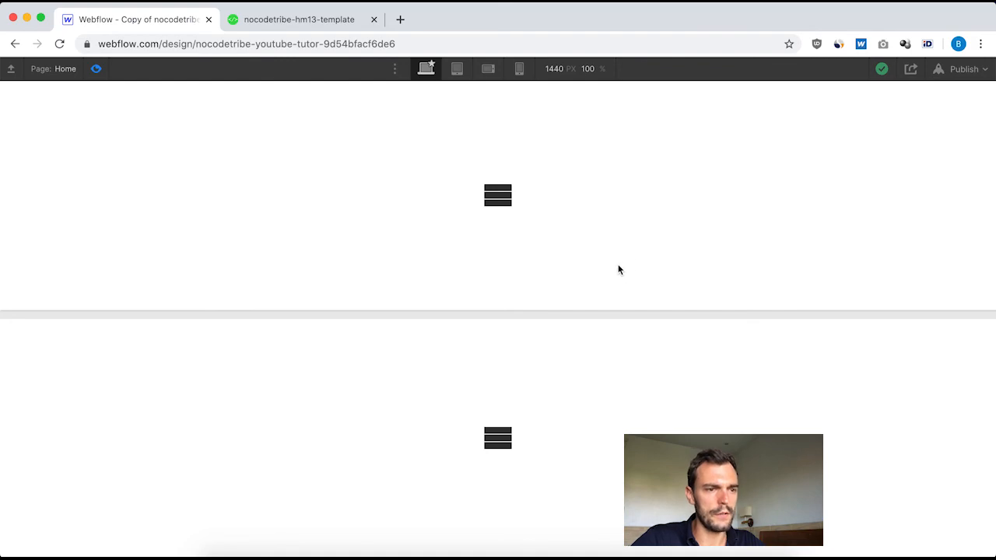